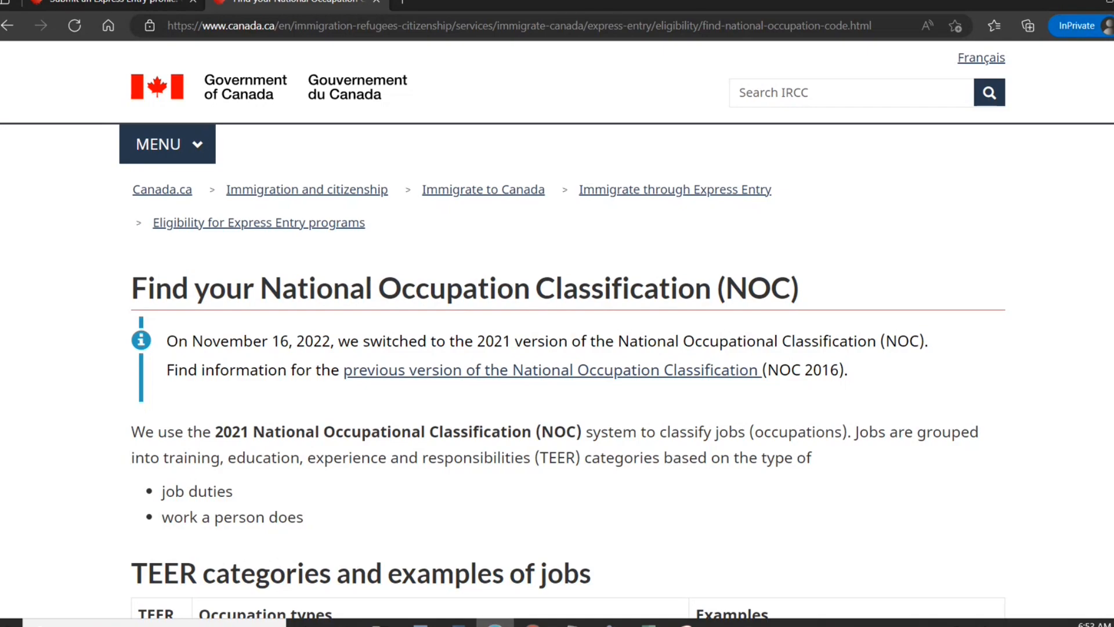
Scroll past the TEER categories down to the Filter items box and the NOC 2021 job table.
{"action": "scroll", "coordinate": [557, 330], "scroll_direction": "down", "scroll_amount": 1}
{"action": "scroll", "coordinate": [557, 331], "scroll_direction": "down", "scroll_amount": 6}
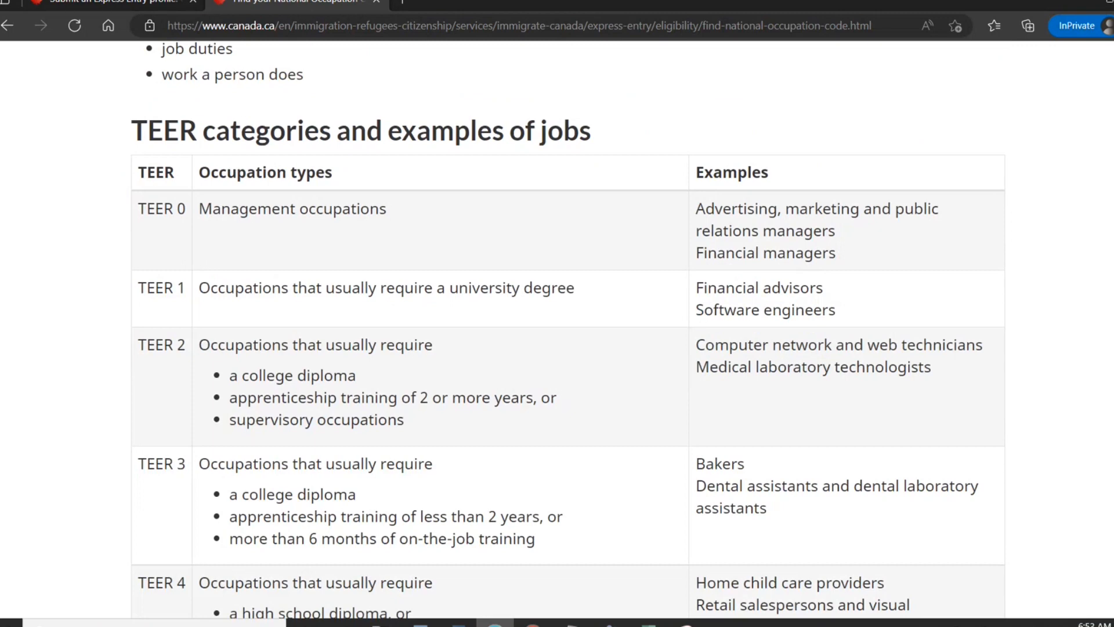
{"action": "scroll", "coordinate": [557, 331], "scroll_direction": "up", "scroll_amount": 4}
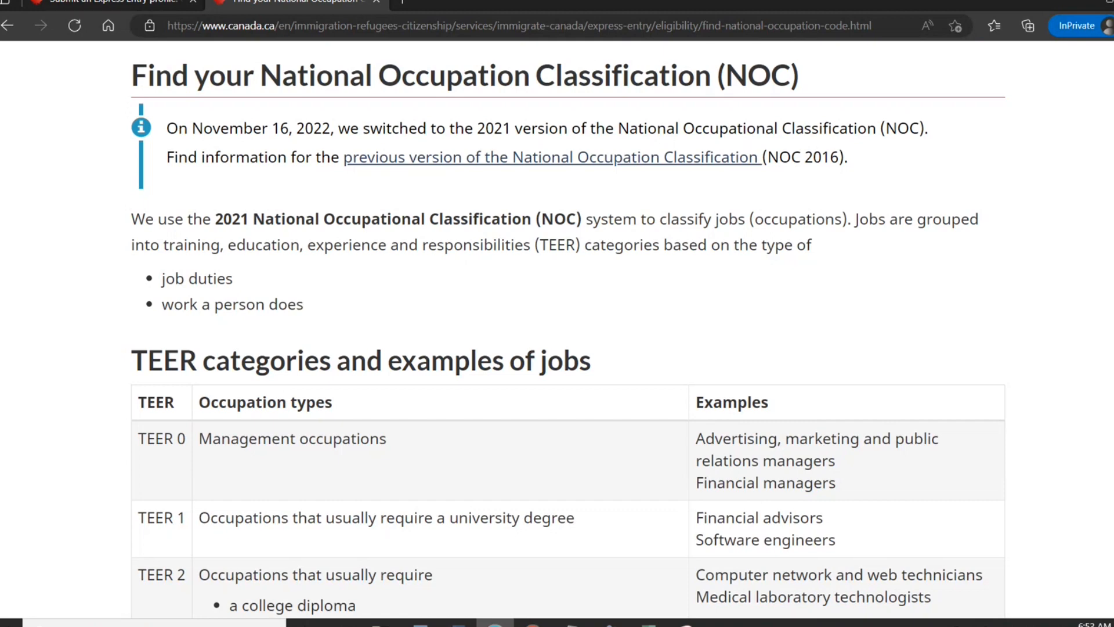
{"action": "scroll", "coordinate": [557, 330], "scroll_direction": "down", "scroll_amount": 4}
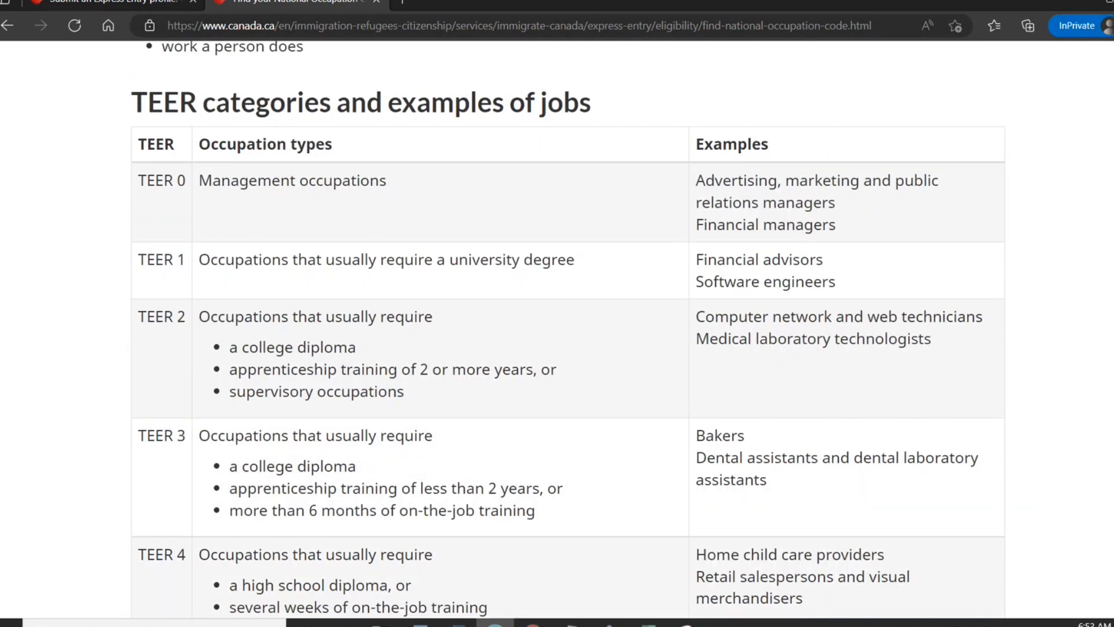
{"action": "scroll", "coordinate": [1078, 269], "scroll_direction": "down", "scroll_amount": 1}
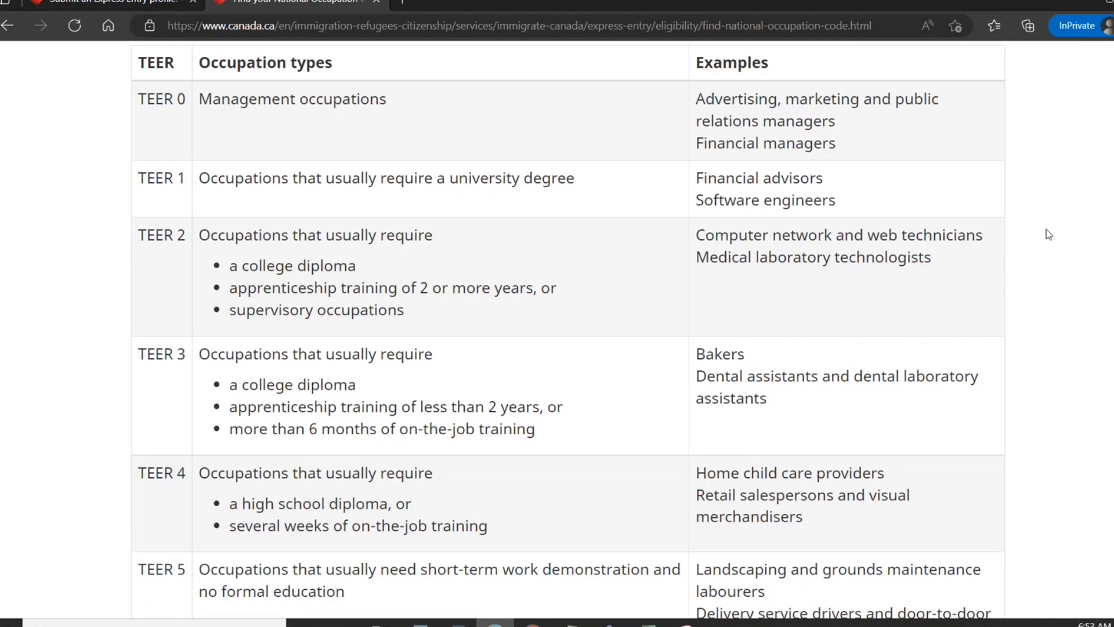
{"action": "scroll", "coordinate": [567, 331], "scroll_direction": "down", "scroll_amount": 4}
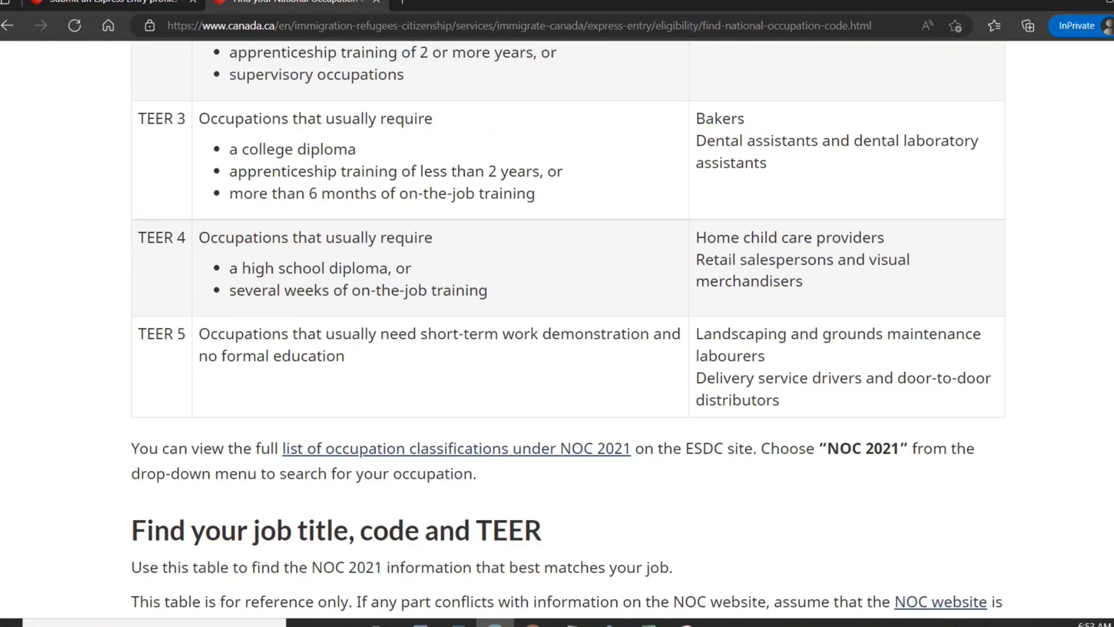
{"action": "scroll", "coordinate": [711, 324], "scroll_direction": "up", "scroll_amount": 6}
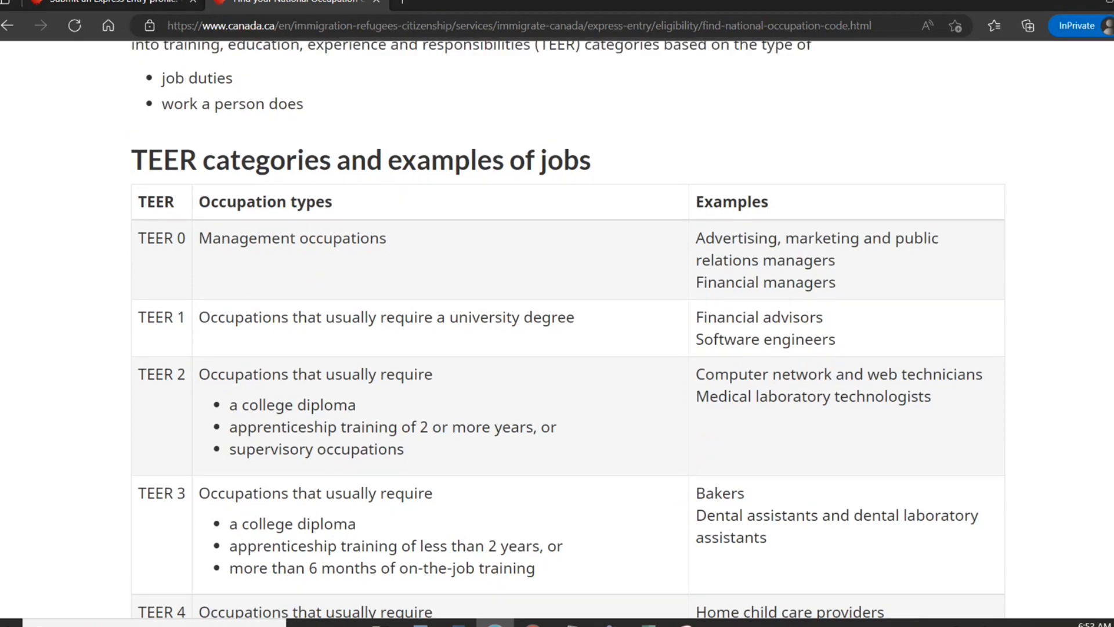
{"action": "scroll", "coordinate": [567, 331], "scroll_direction": "down", "scroll_amount": 5}
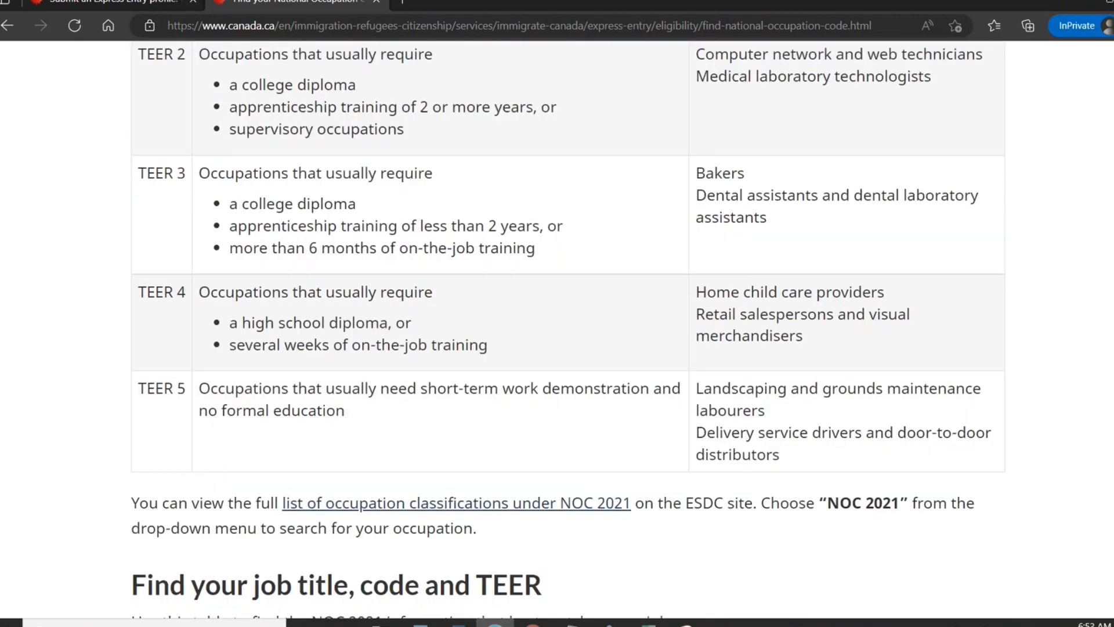
{"action": "scroll", "coordinate": [557, 313], "scroll_direction": "down", "scroll_amount": 7}
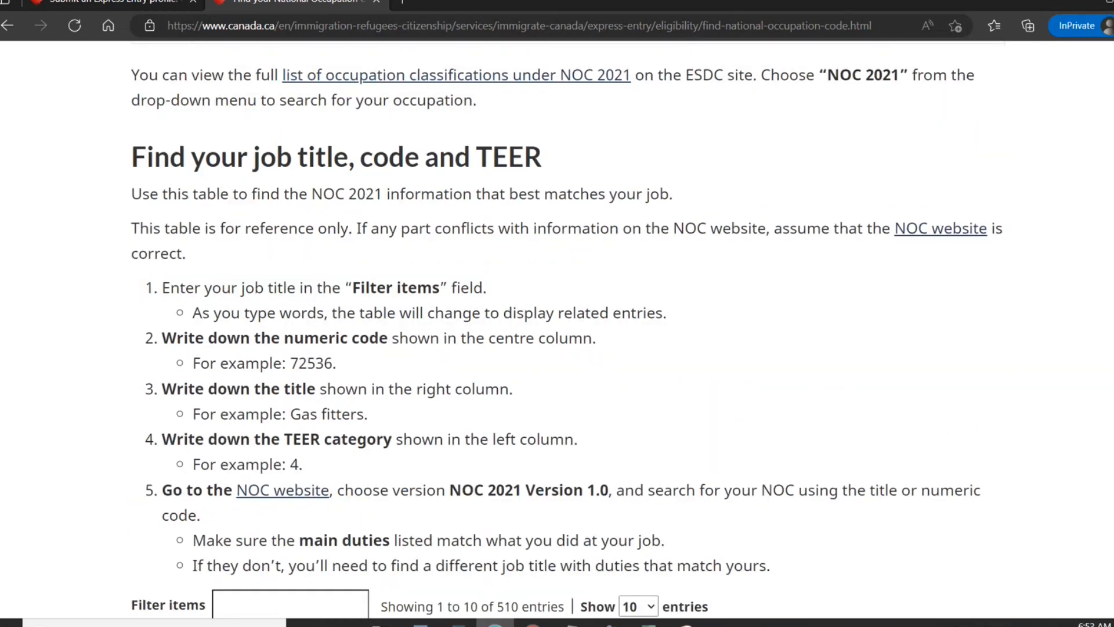
{"action": "scroll", "coordinate": [557, 331], "scroll_direction": "down", "scroll_amount": 2}
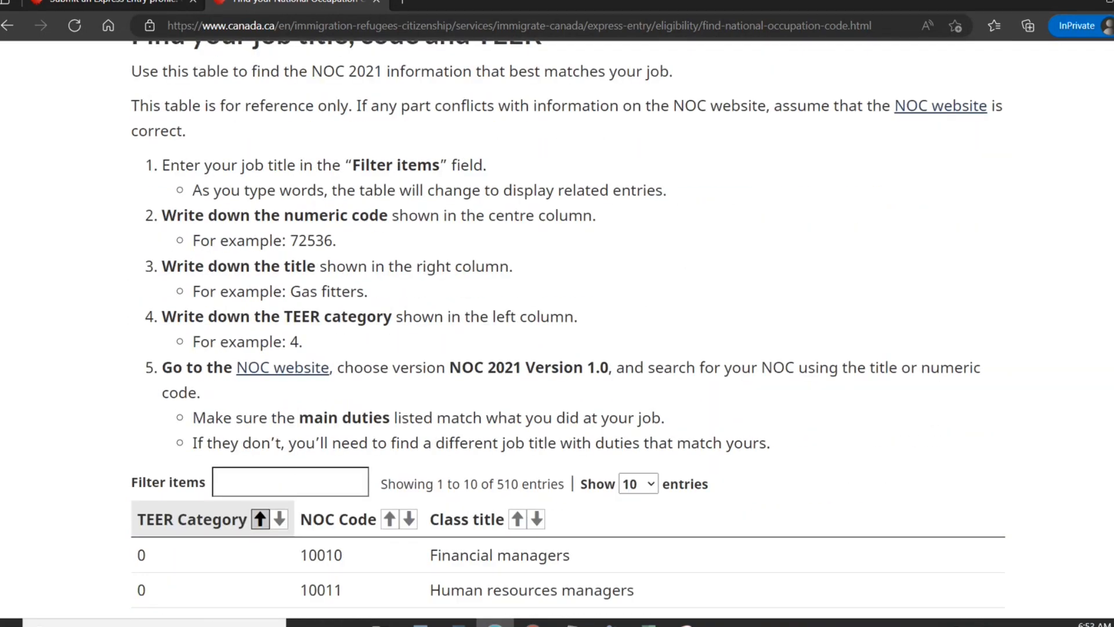
{"action": "scroll", "coordinate": [557, 330], "scroll_direction": "down", "scroll_amount": 1}
{"action": "scroll", "coordinate": [1110, 400], "scroll_direction": "down", "scroll_amount": 3}
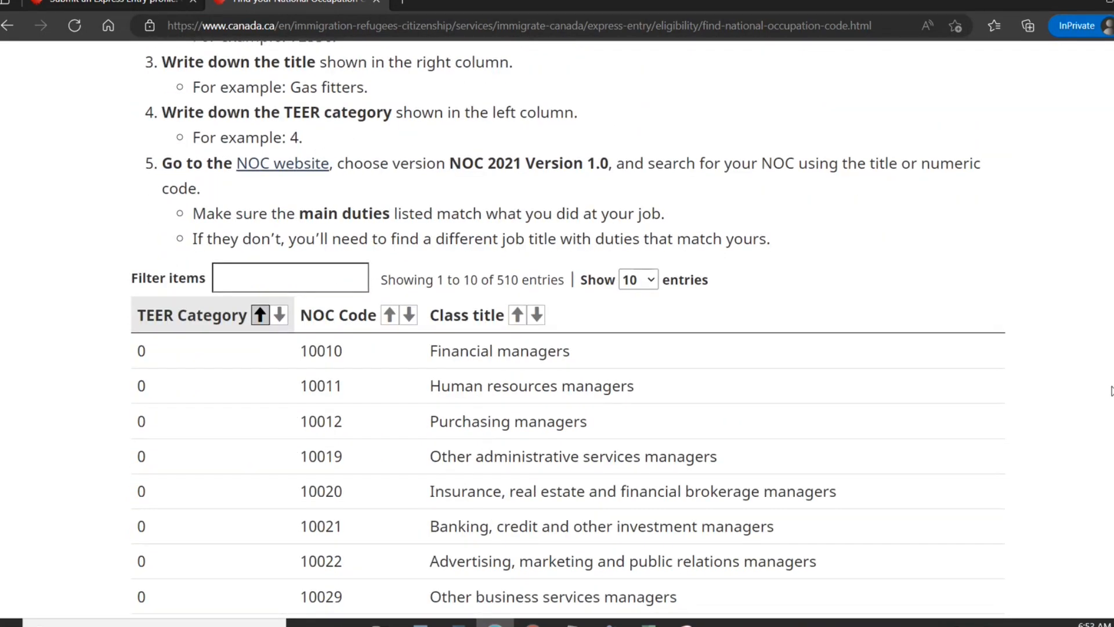
Filter the NOC table by 'programme' to show 21230, 21232 and 21234, then return upward.
{"action": "left_click", "coordinate": [325, 232]}
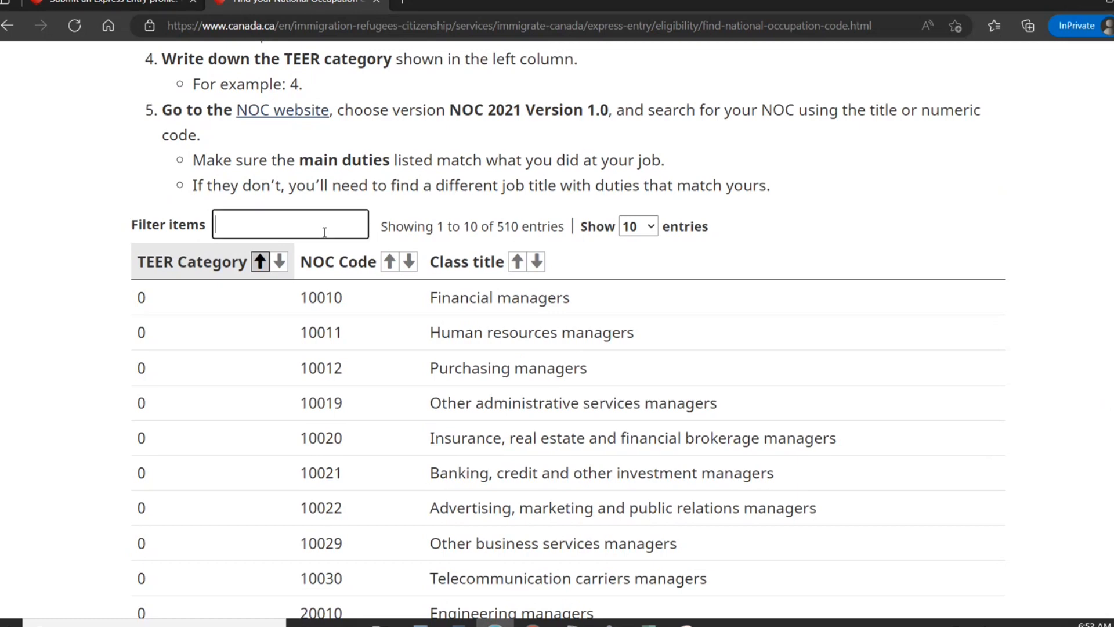
{"action": "type", "text": "progra"}
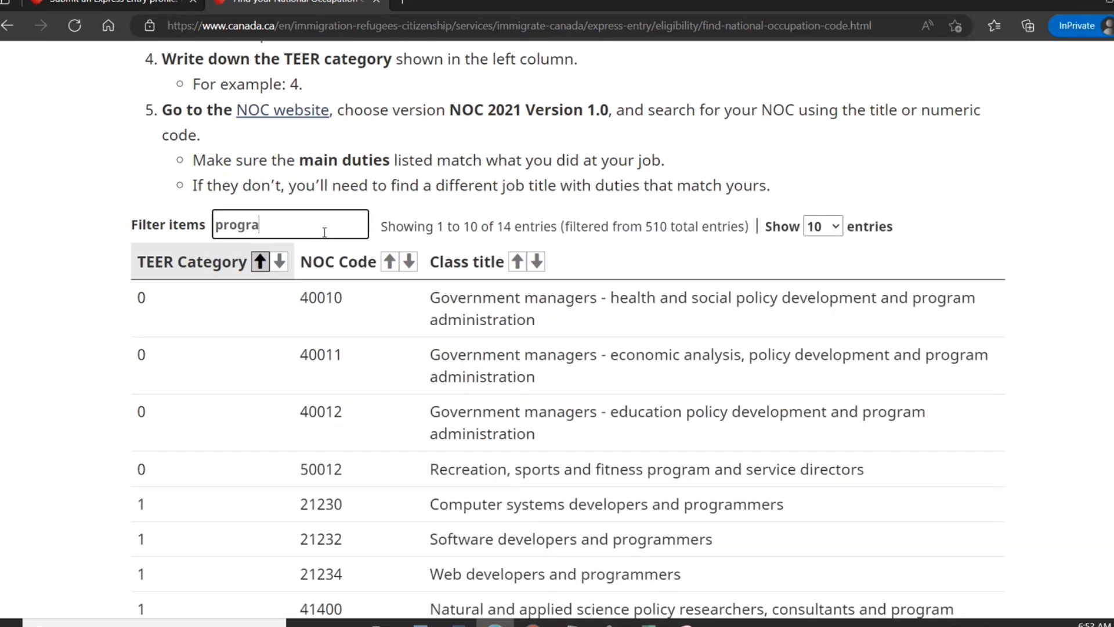
{"action": "type", "text": "mme"}
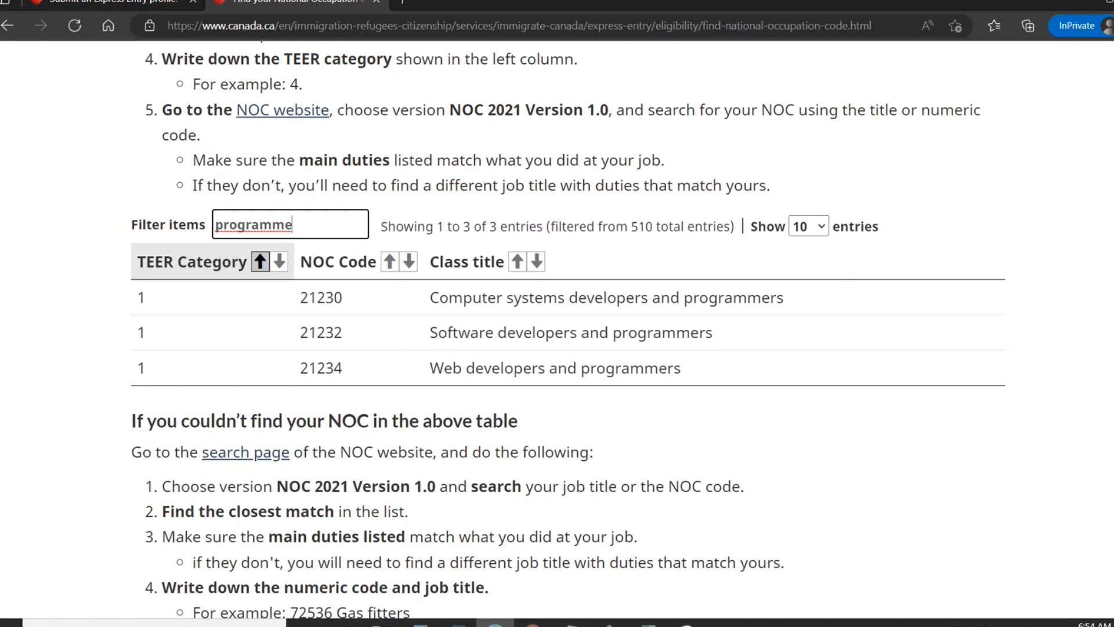
{"action": "scroll", "coordinate": [557, 331], "scroll_direction": "up", "scroll_amount": 8}
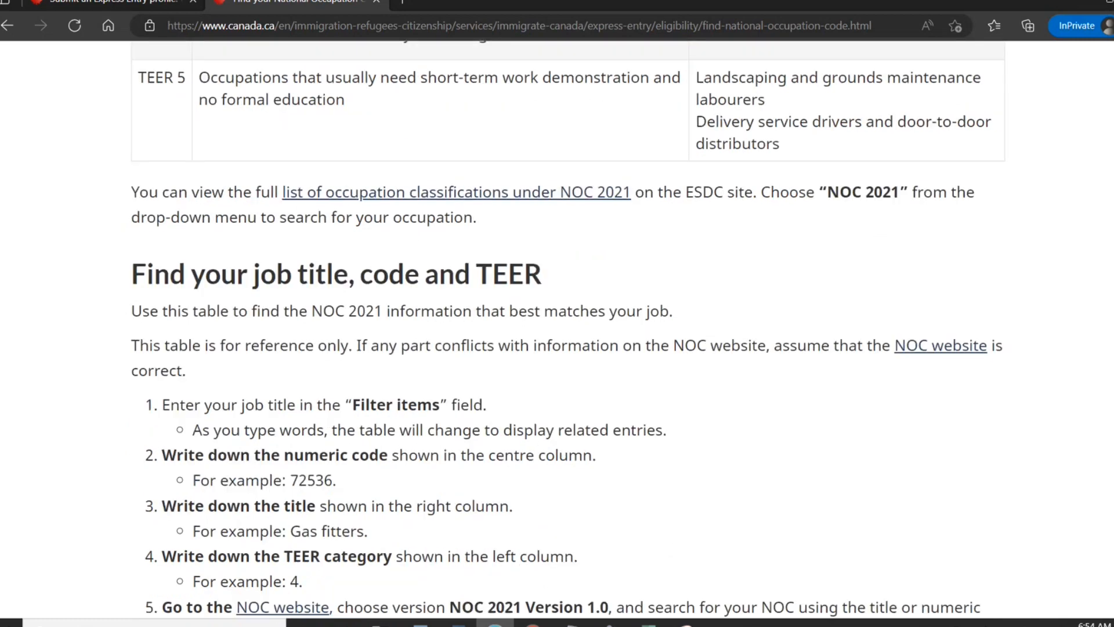
{"action": "scroll", "coordinate": [557, 331], "scroll_direction": "up", "scroll_amount": 10}
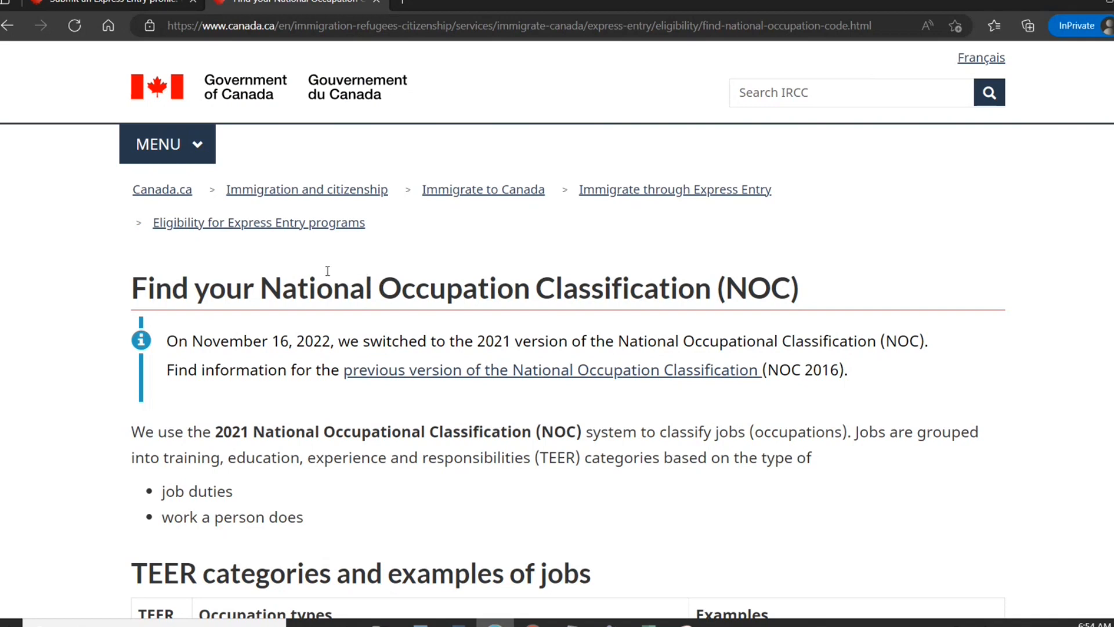
Return to the Submit an Express Entry profile tab and read down to the Find out if you're eligible button.
{"action": "left_click", "coordinate": [144, 7]}
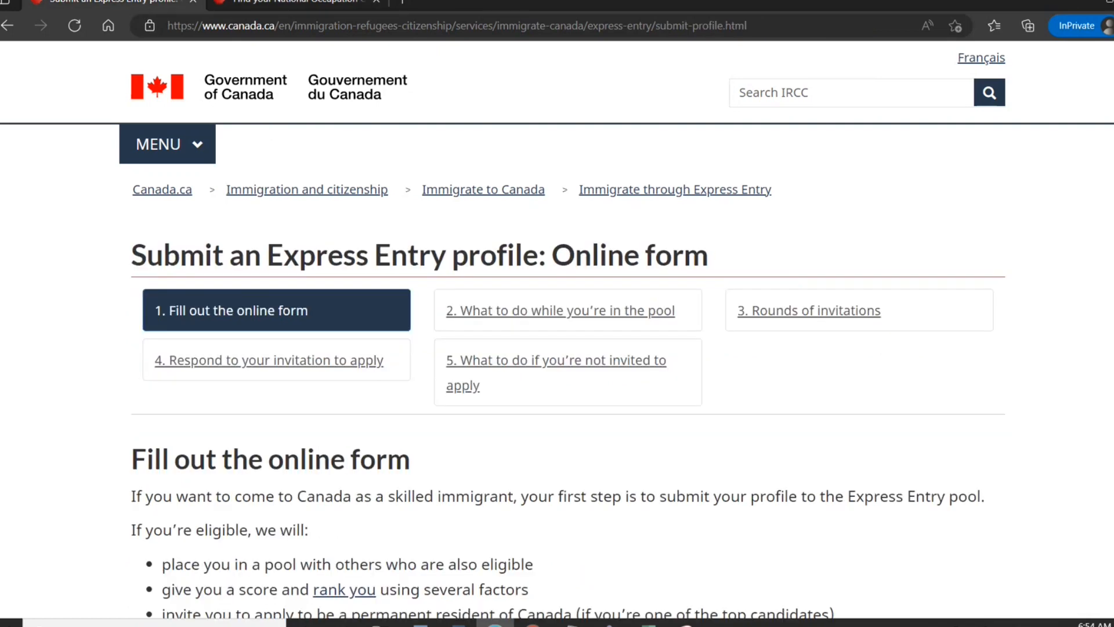
{"action": "scroll", "coordinate": [568, 329], "scroll_direction": "down", "scroll_amount": 5}
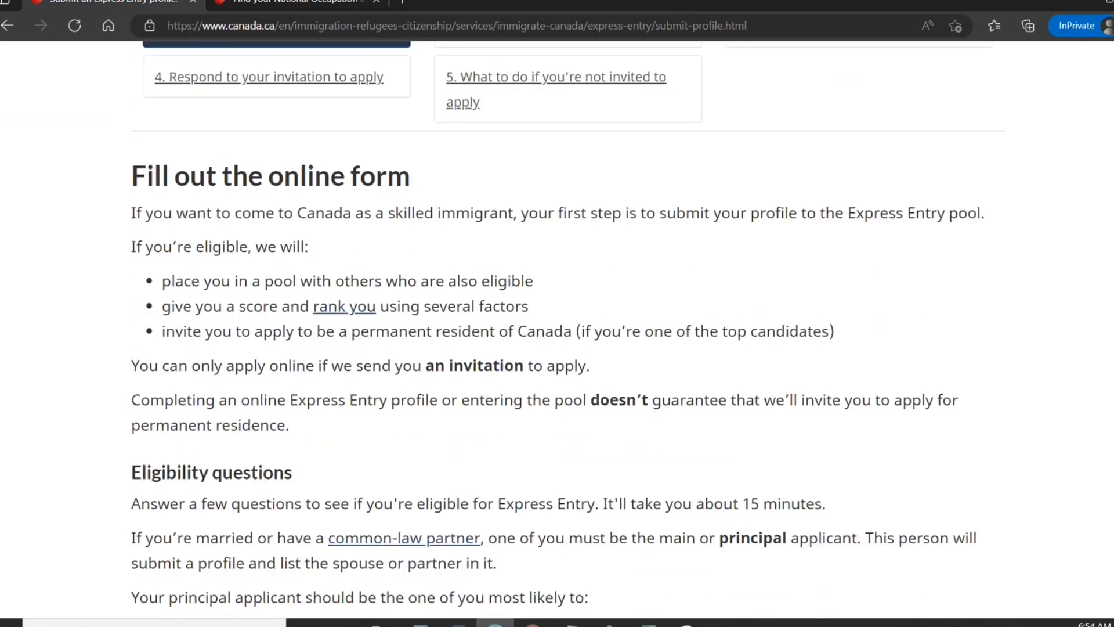
{"action": "scroll", "coordinate": [557, 329], "scroll_direction": "up", "scroll_amount": 2}
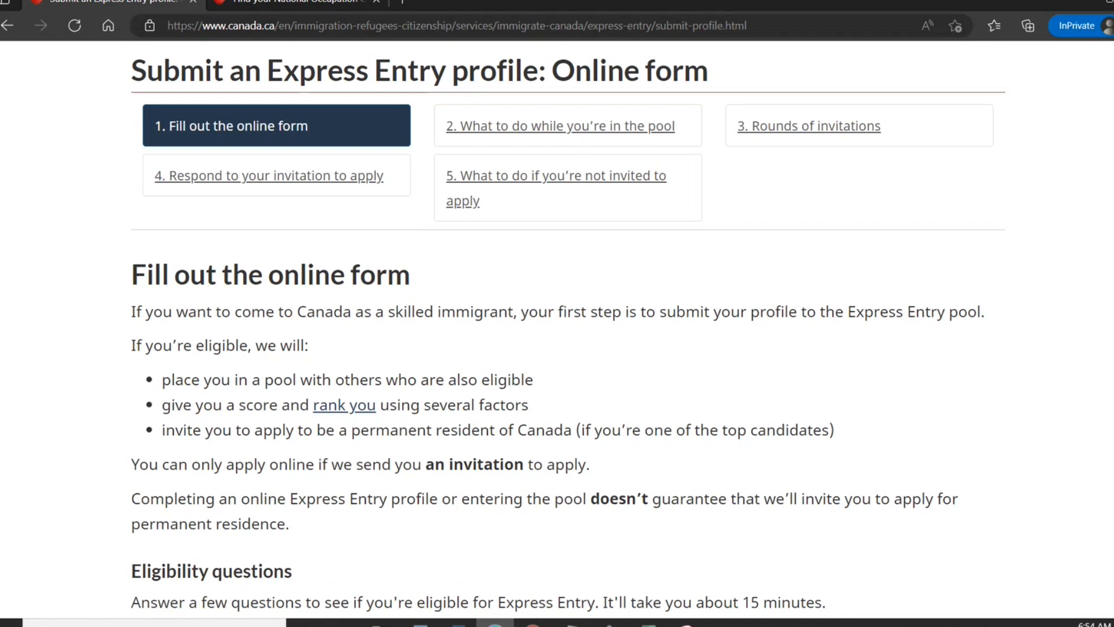
{"action": "scroll", "coordinate": [567, 330], "scroll_direction": "down", "scroll_amount": 1}
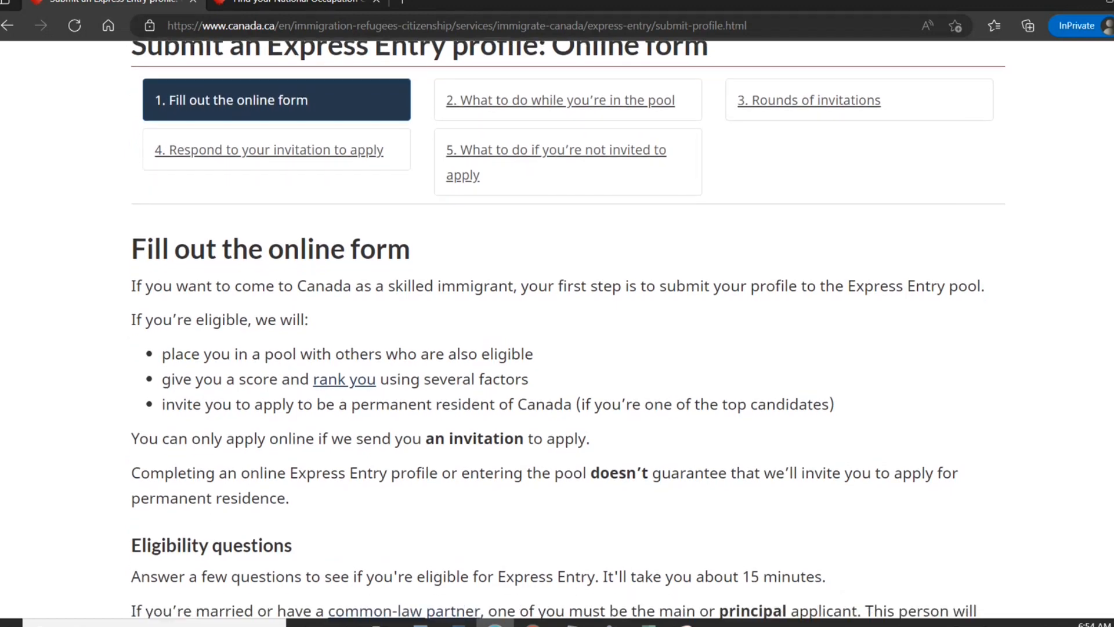
{"action": "scroll", "coordinate": [568, 329], "scroll_direction": "down", "scroll_amount": 2}
{"action": "scroll", "coordinate": [568, 330], "scroll_direction": "down", "scroll_amount": 2}
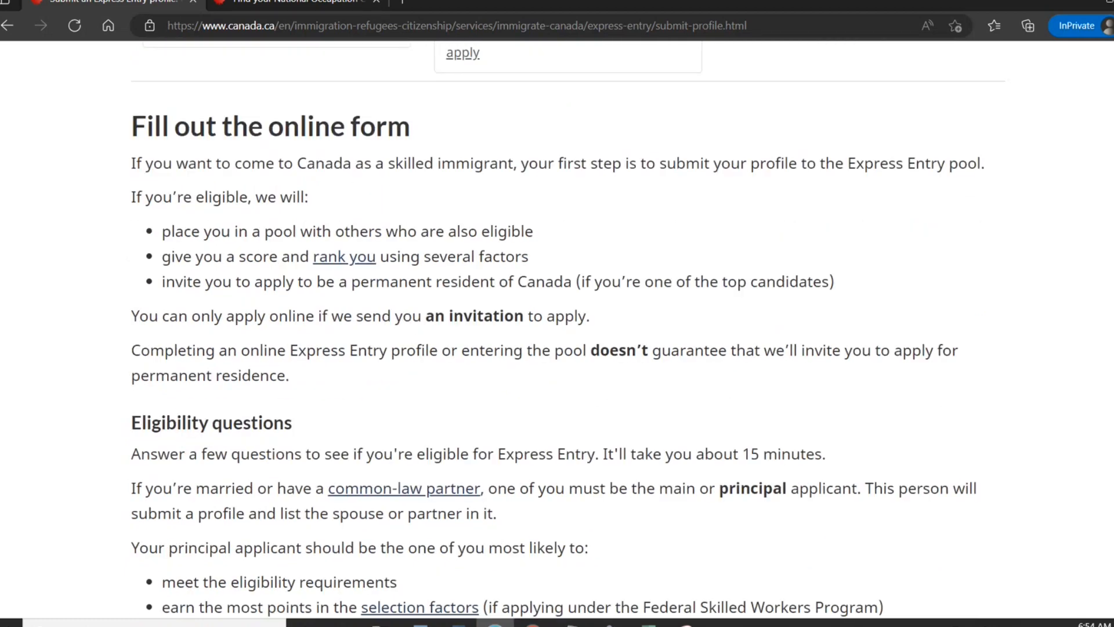
{"action": "scroll", "coordinate": [567, 330], "scroll_direction": "down", "scroll_amount": 7}
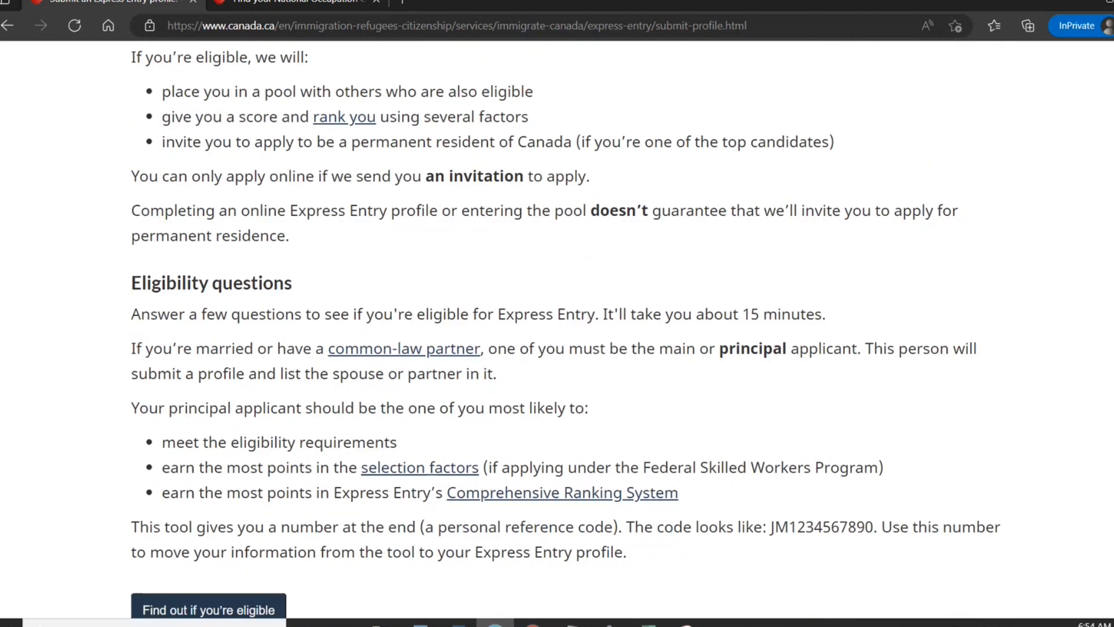
{"action": "scroll", "coordinate": [568, 329], "scroll_direction": "down", "scroll_amount": 13}
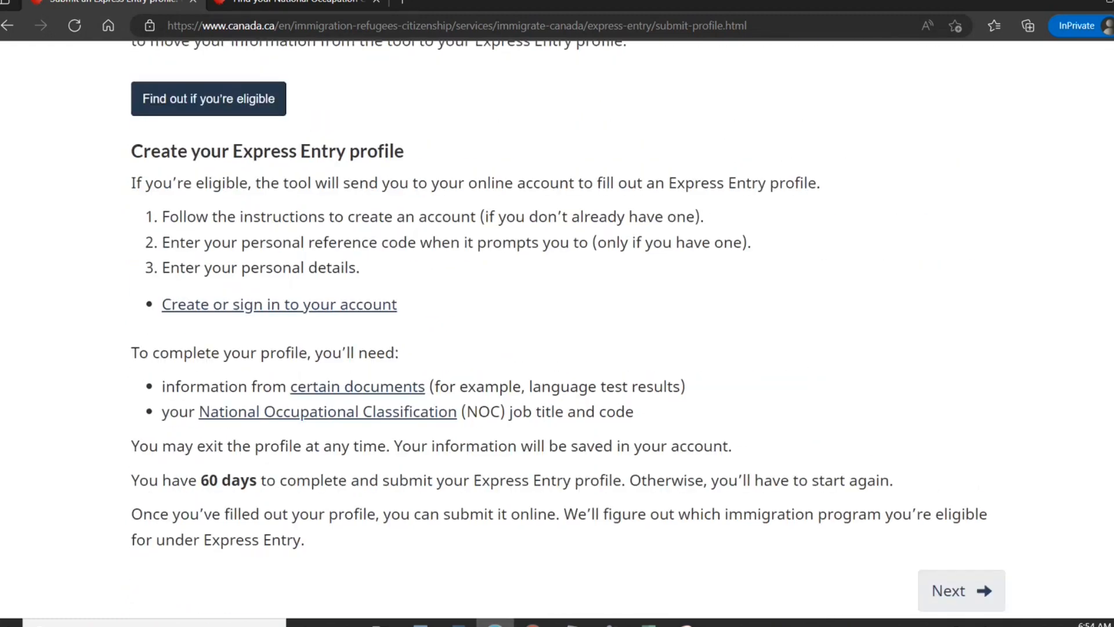
{"action": "scroll", "coordinate": [301, 249], "scroll_direction": "up", "scroll_amount": 3}
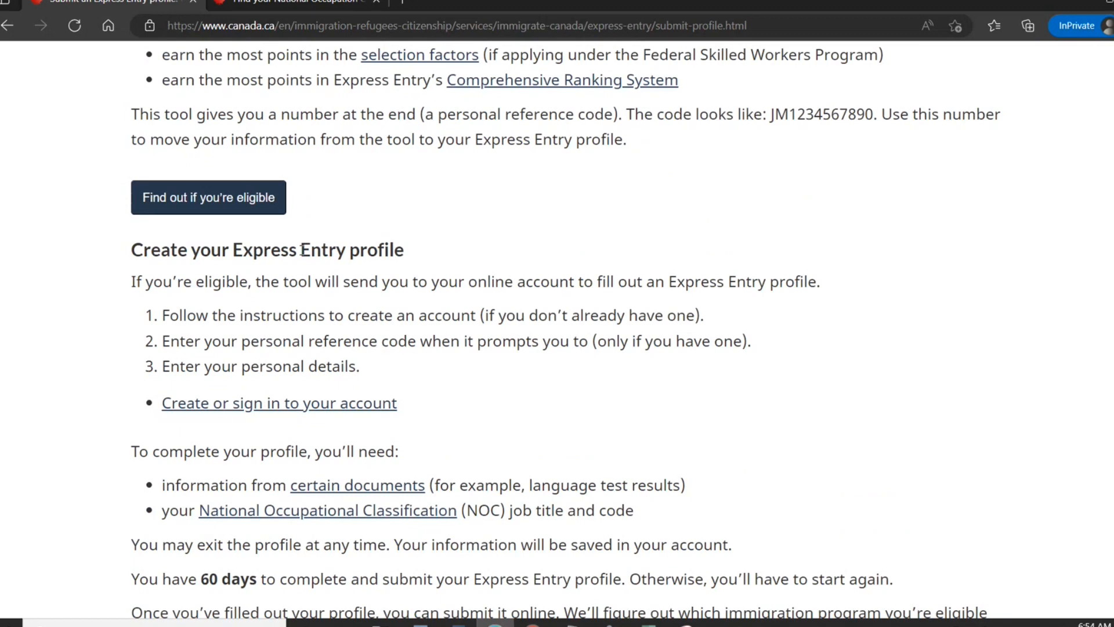
Open the skilled-immigrant eligibility page and launch the Check your eligibility questionnaire.
{"action": "left_click", "coordinate": [226, 200]}
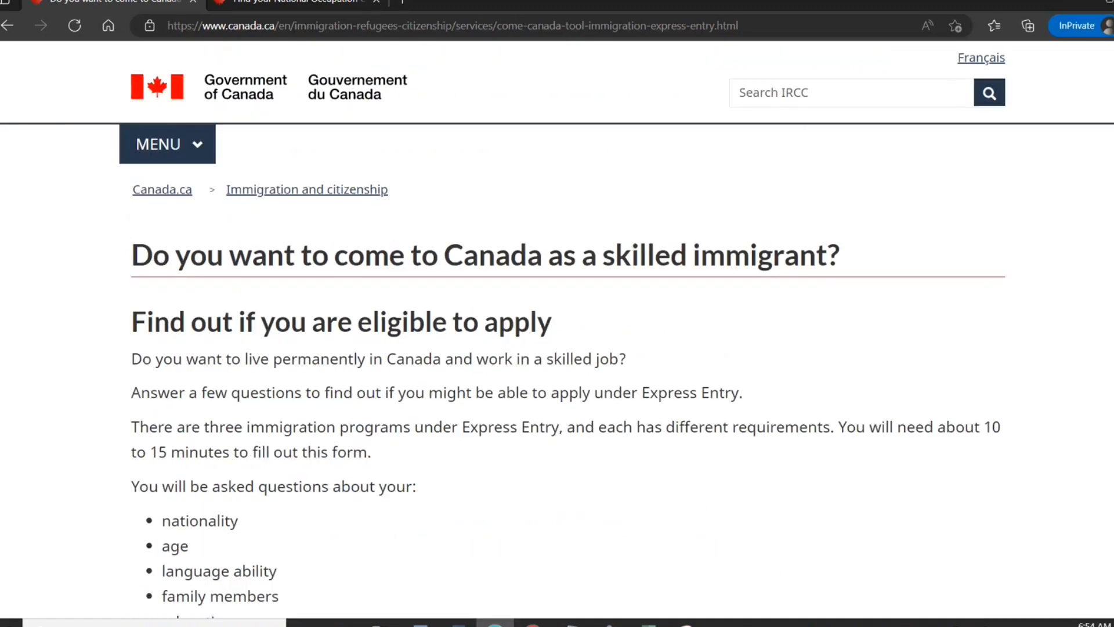
{"action": "scroll", "coordinate": [557, 331], "scroll_direction": "down", "scroll_amount": 10}
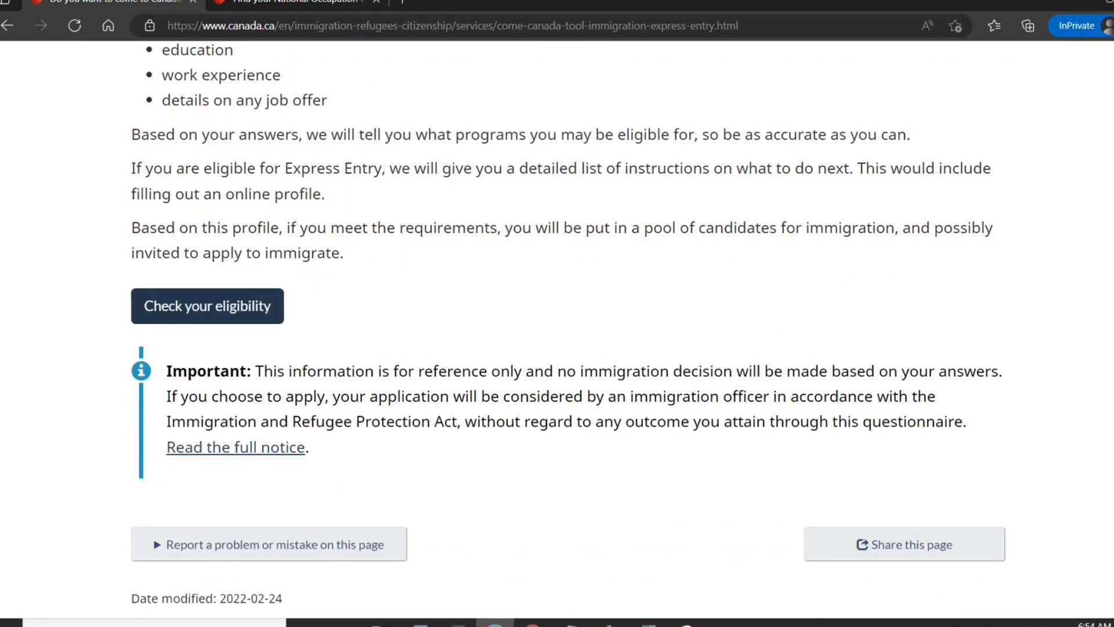
{"action": "left_click", "coordinate": [230, 318]}
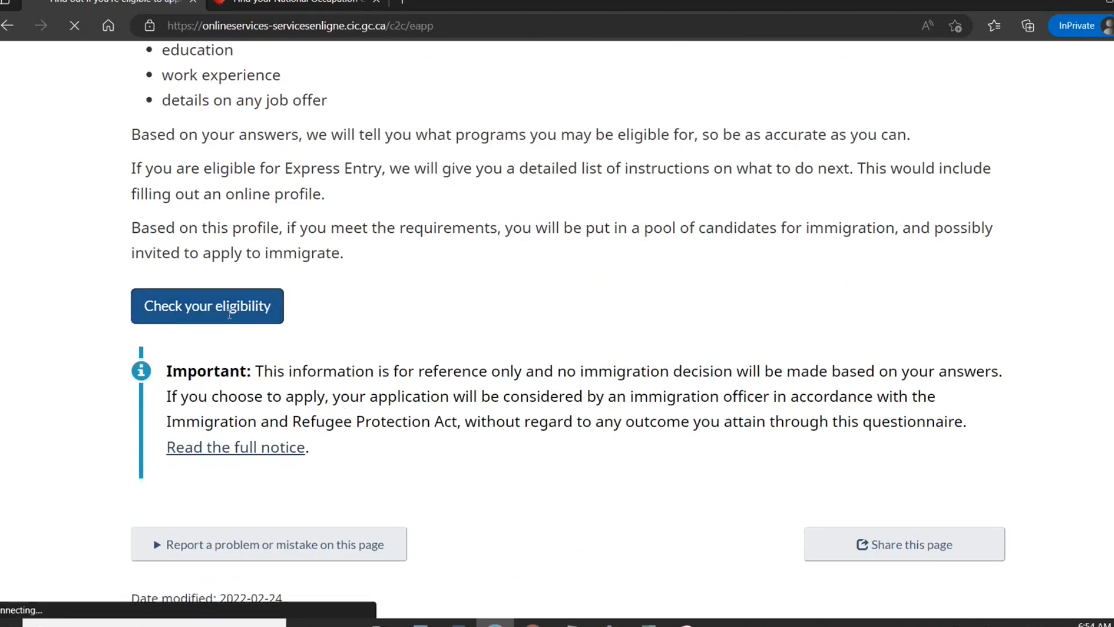
Choose Ontario as the province and IELTS as the first language test.
{"action": "left_click", "coordinate": [404, 417]}
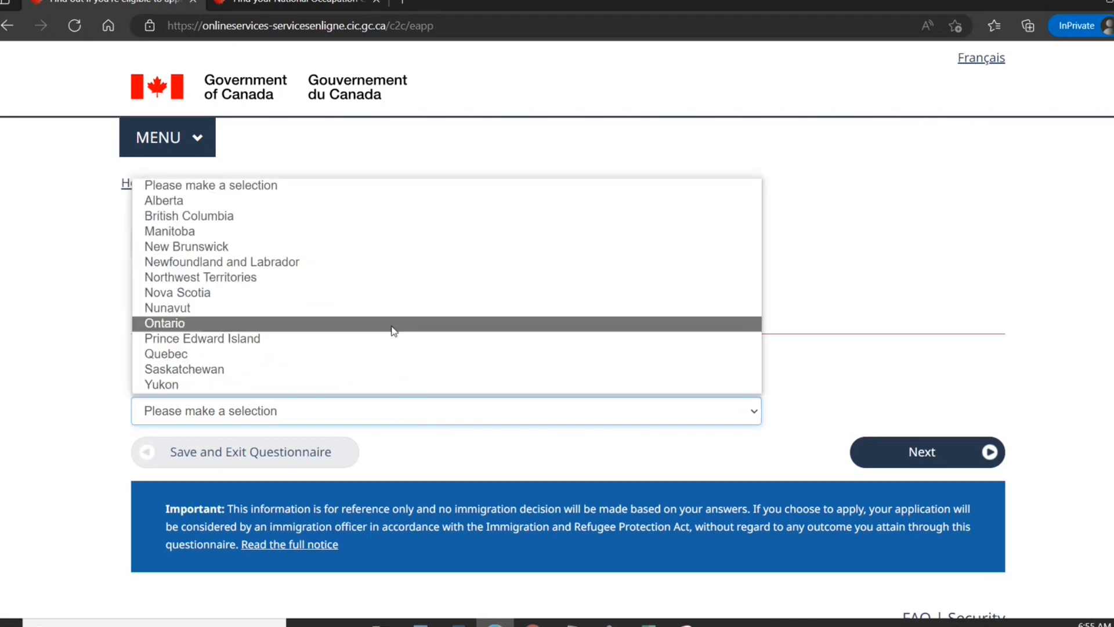
{"action": "left_click", "coordinate": [394, 324]}
{"action": "left_click", "coordinate": [909, 453]}
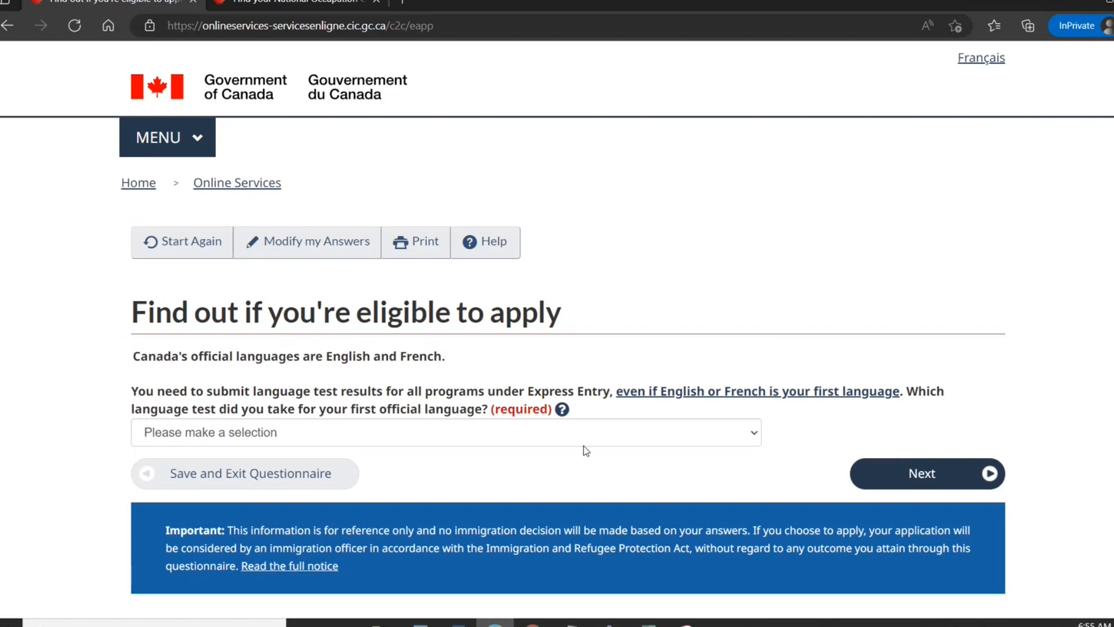
{"action": "left_click", "coordinate": [576, 437]}
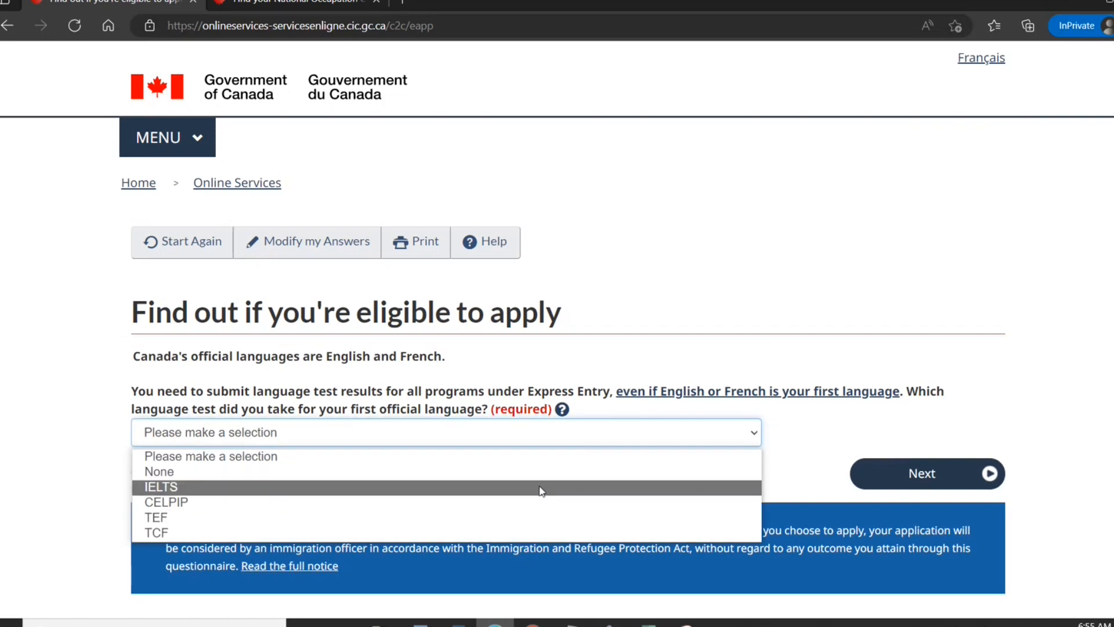
{"action": "left_click", "coordinate": [541, 487]}
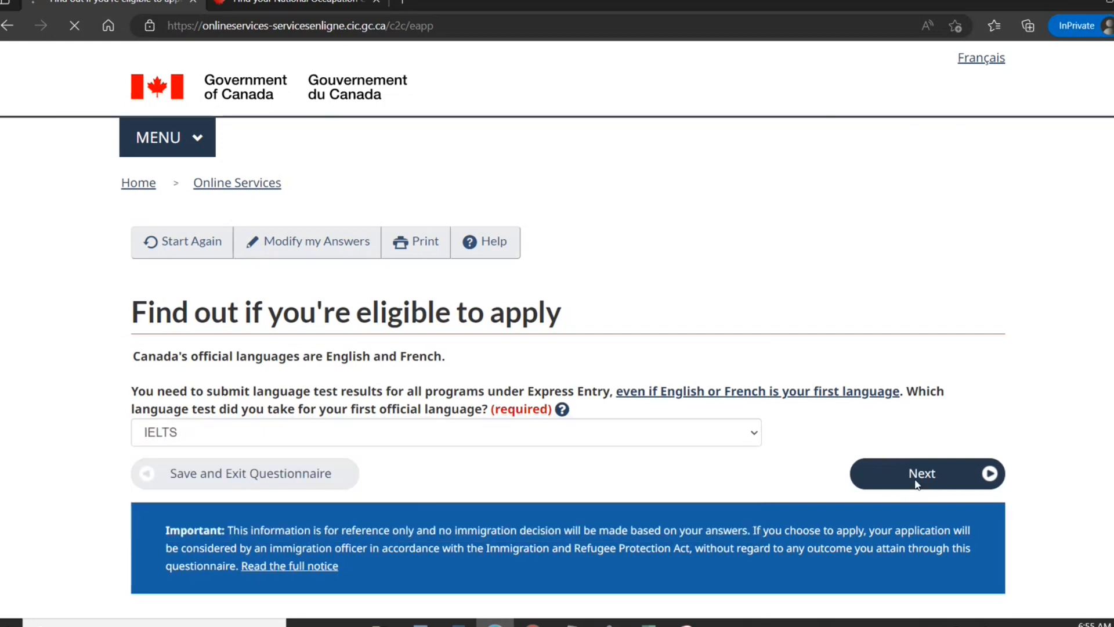
{"action": "left_click", "coordinate": [916, 477]}
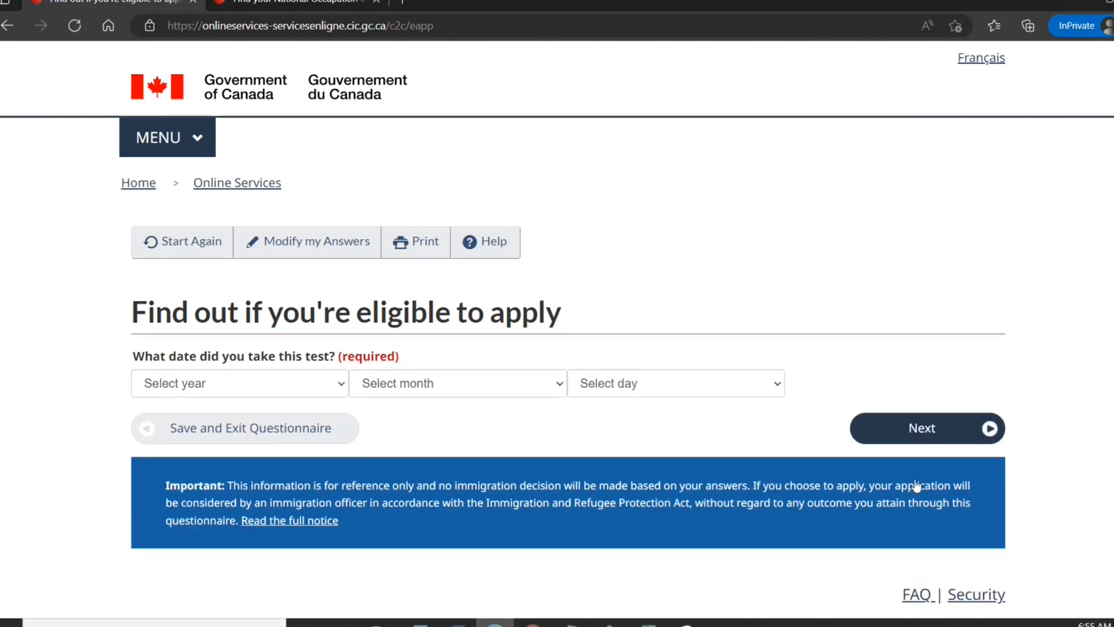
Set the language test date to September 2022.
{"action": "left_click", "coordinate": [343, 385]}
{"action": "left_click", "coordinate": [292, 76]}
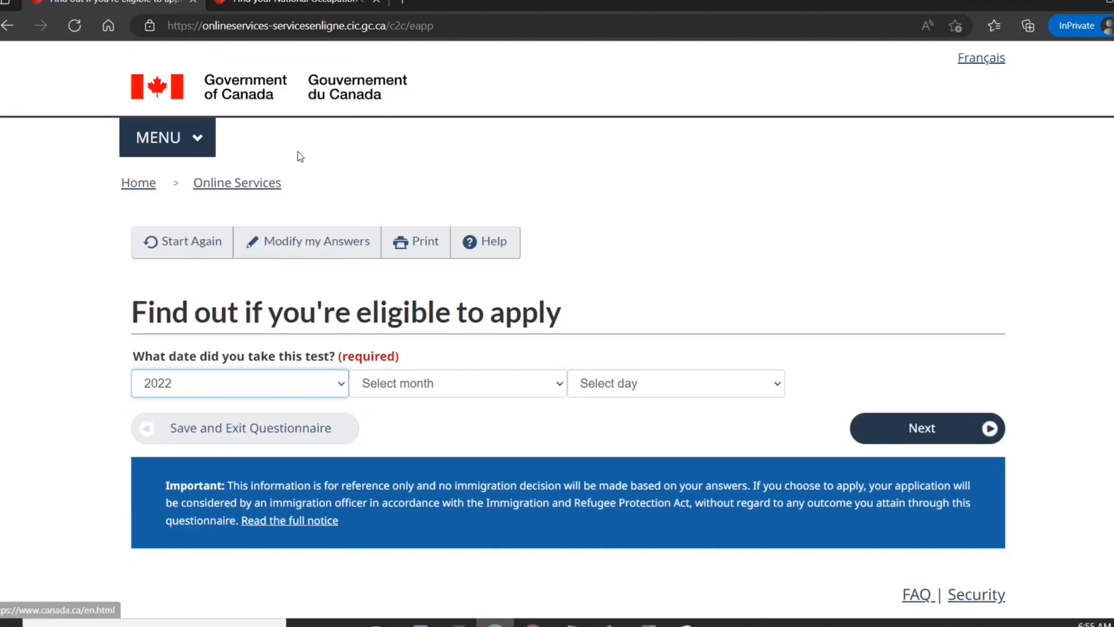
{"action": "left_click", "coordinate": [355, 382]}
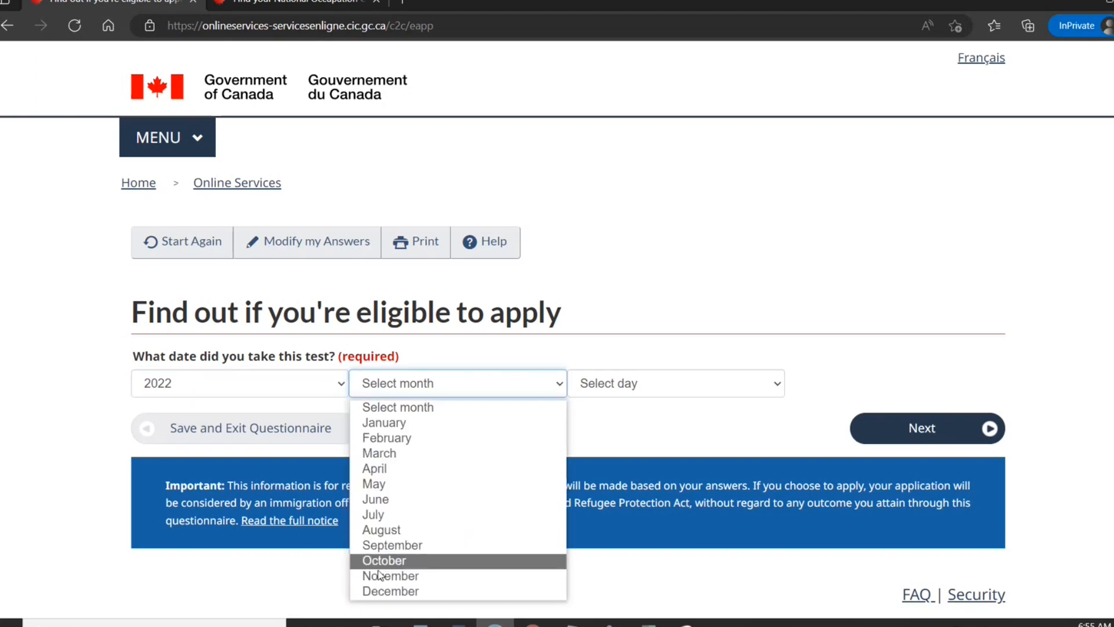
{"action": "left_click", "coordinate": [378, 545]}
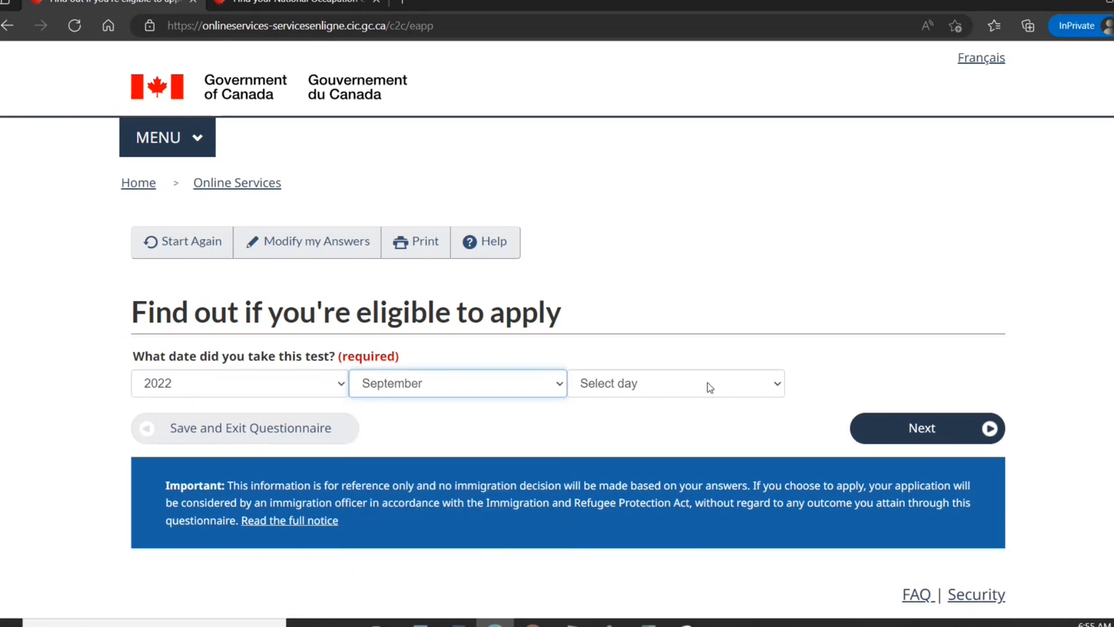
{"action": "left_click", "coordinate": [708, 385]}
{"action": "left_click", "coordinate": [664, 300]}
{"action": "left_click", "coordinate": [905, 429]}
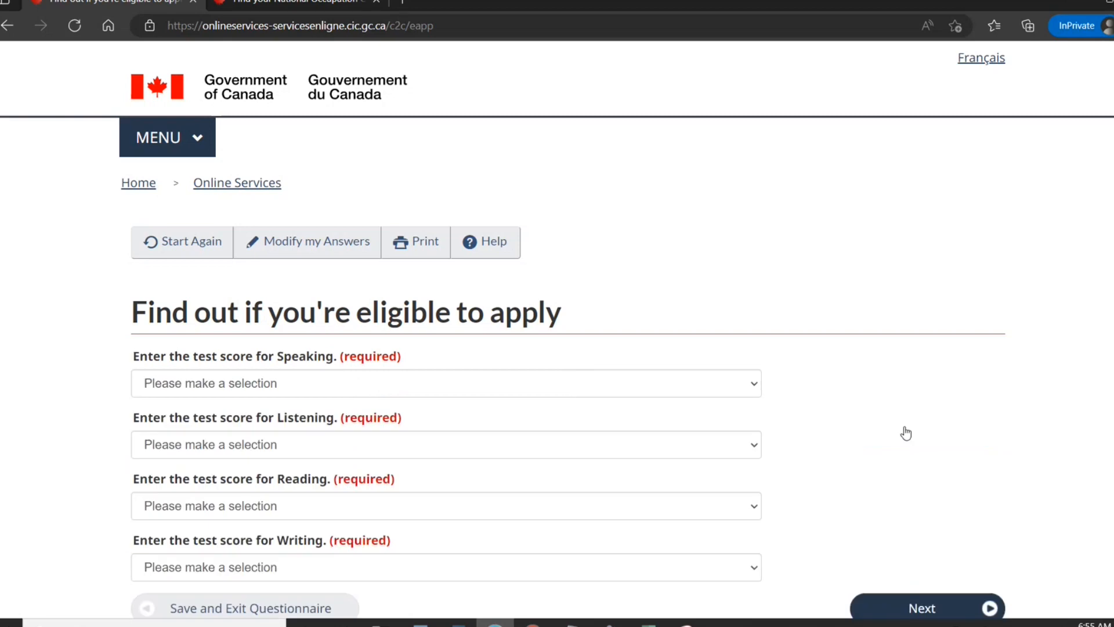
Give Speaking, Listening, Reading and Writing each a score of 8.5.
{"action": "left_click", "coordinate": [714, 392]}
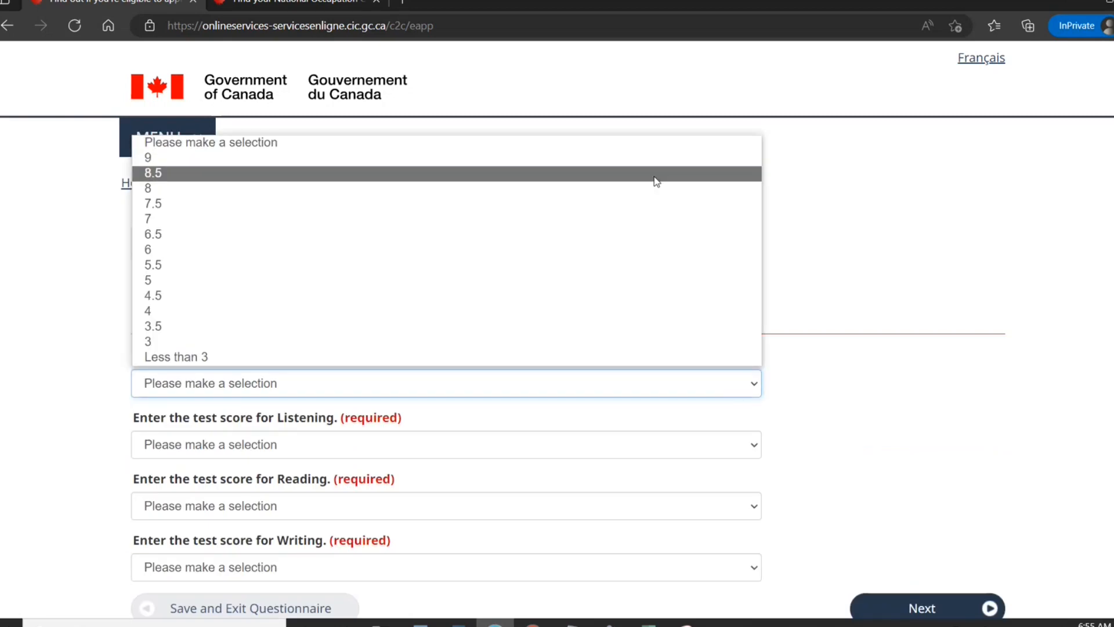
{"action": "left_click", "coordinate": [656, 174]}
{"action": "left_click", "coordinate": [649, 443]}
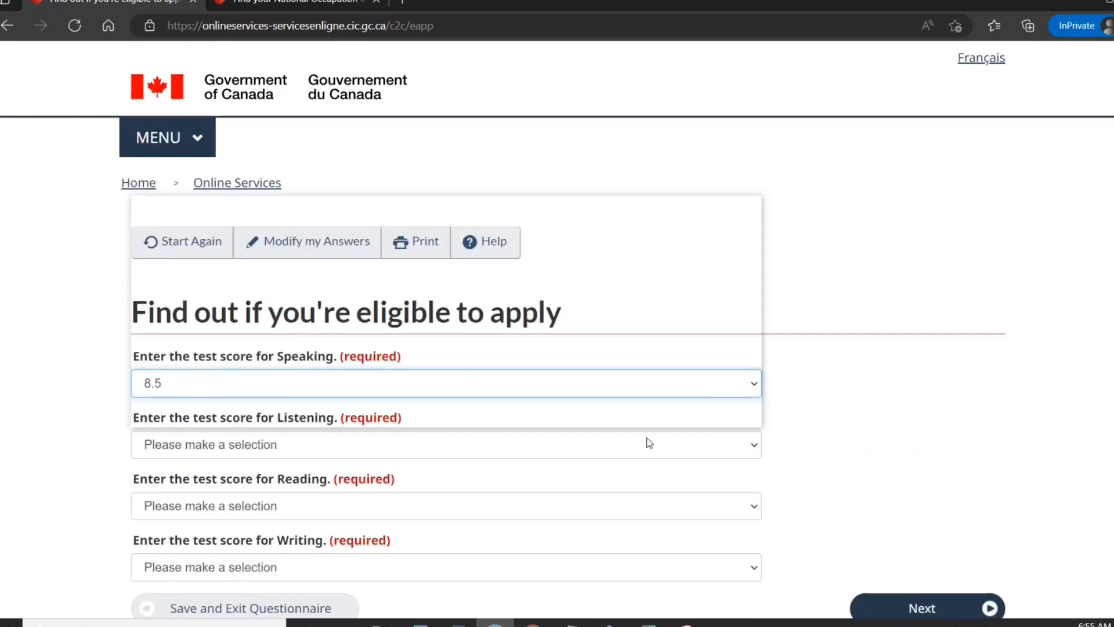
{"action": "left_click", "coordinate": [600, 319]}
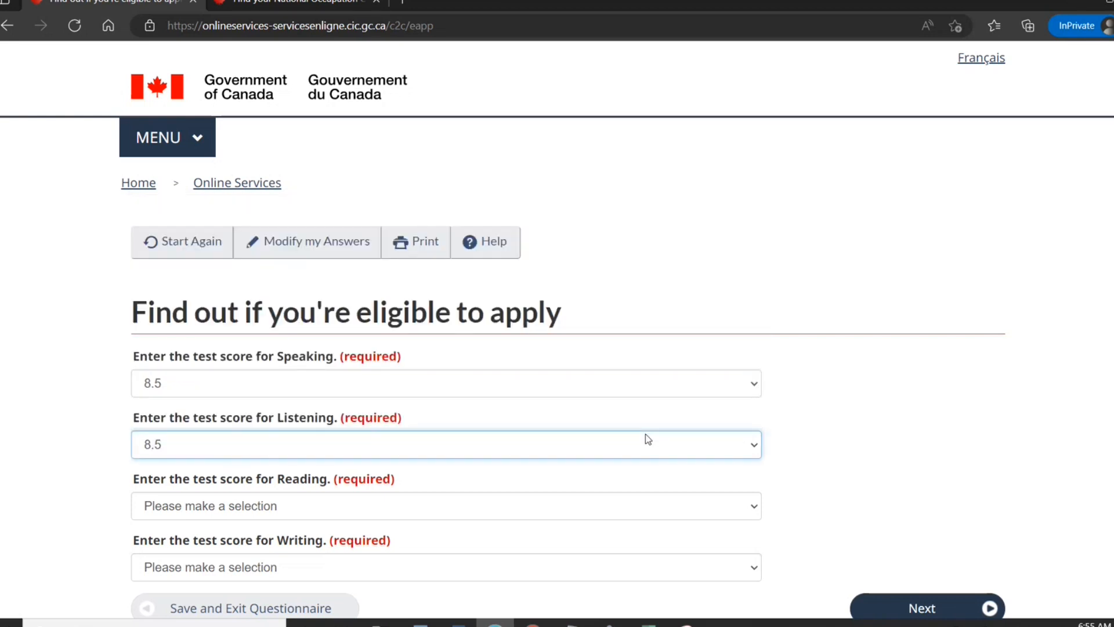
{"action": "left_click", "coordinate": [621, 510]}
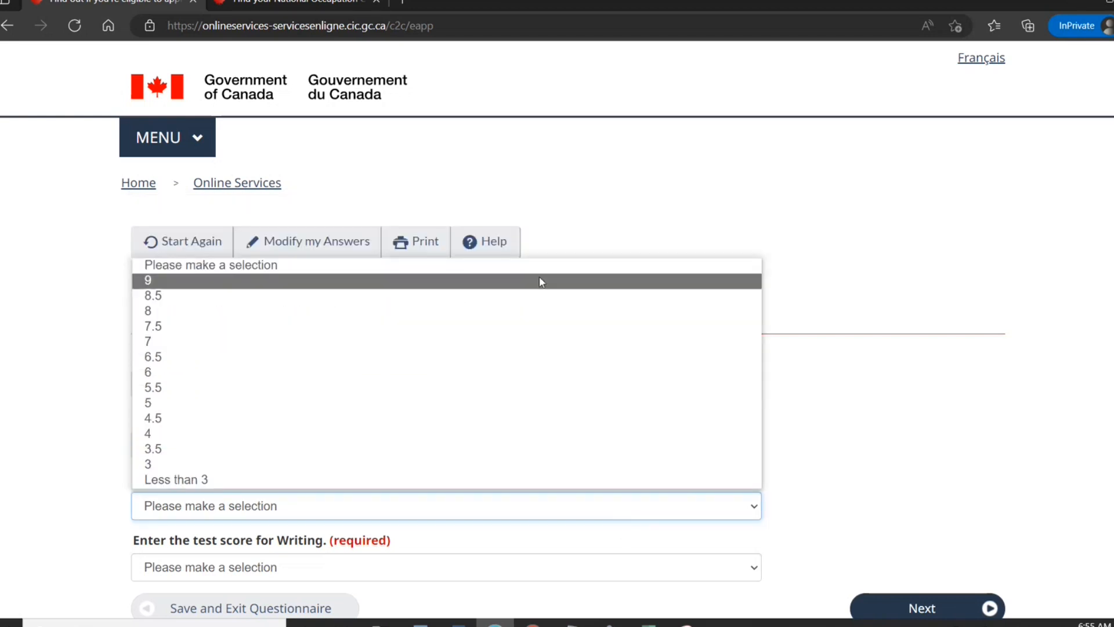
{"action": "left_click", "coordinate": [541, 297]}
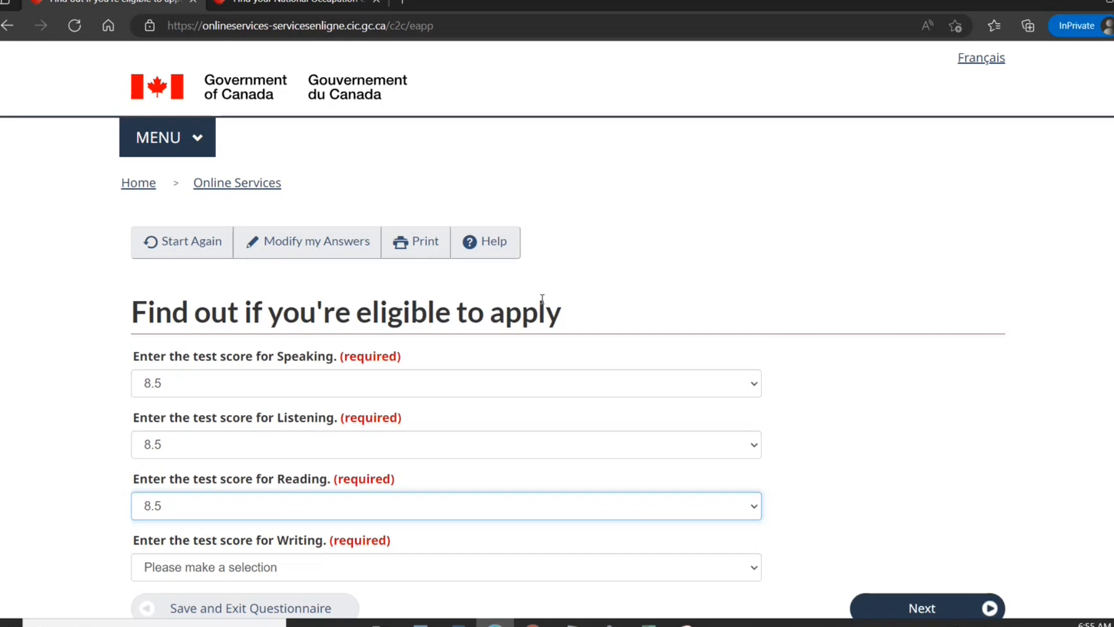
{"action": "left_click", "coordinate": [535, 566]}
{"action": "left_click", "coordinate": [486, 360]}
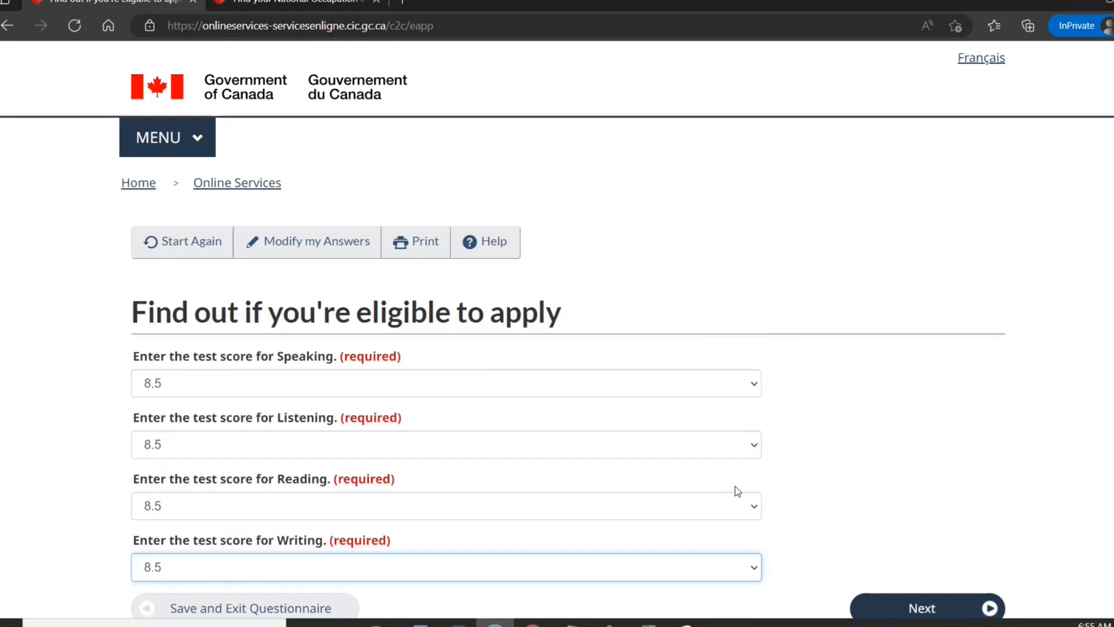
{"action": "left_click", "coordinate": [923, 608]}
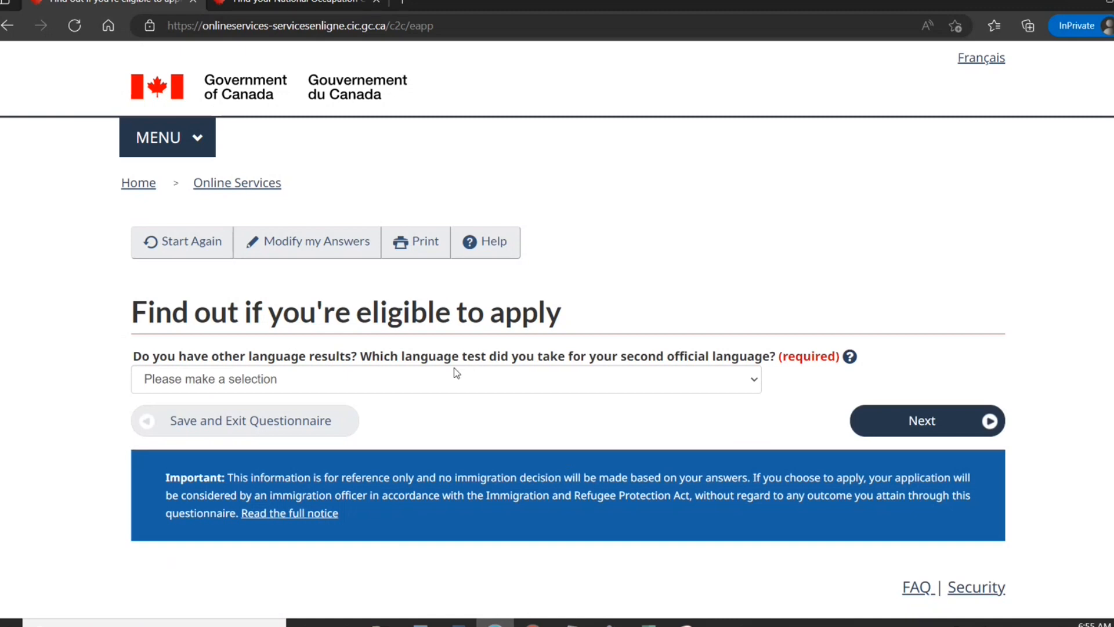
Answer None for a second language test and None / None of the above for Canadian work experience.
{"action": "left_click", "coordinate": [438, 388]}
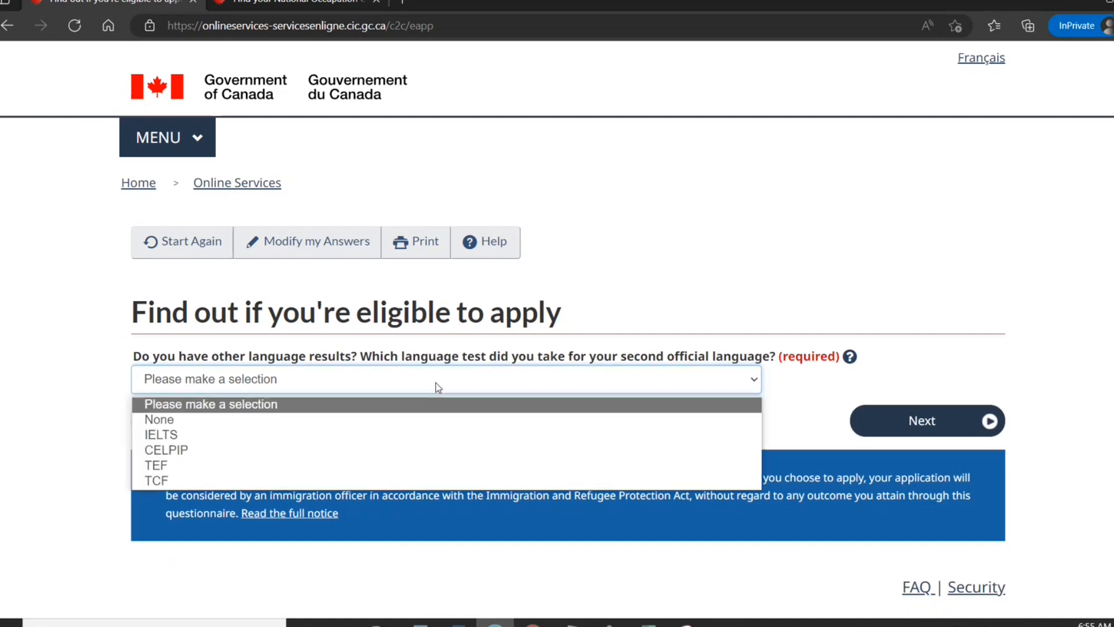
{"action": "left_click", "coordinate": [432, 420]}
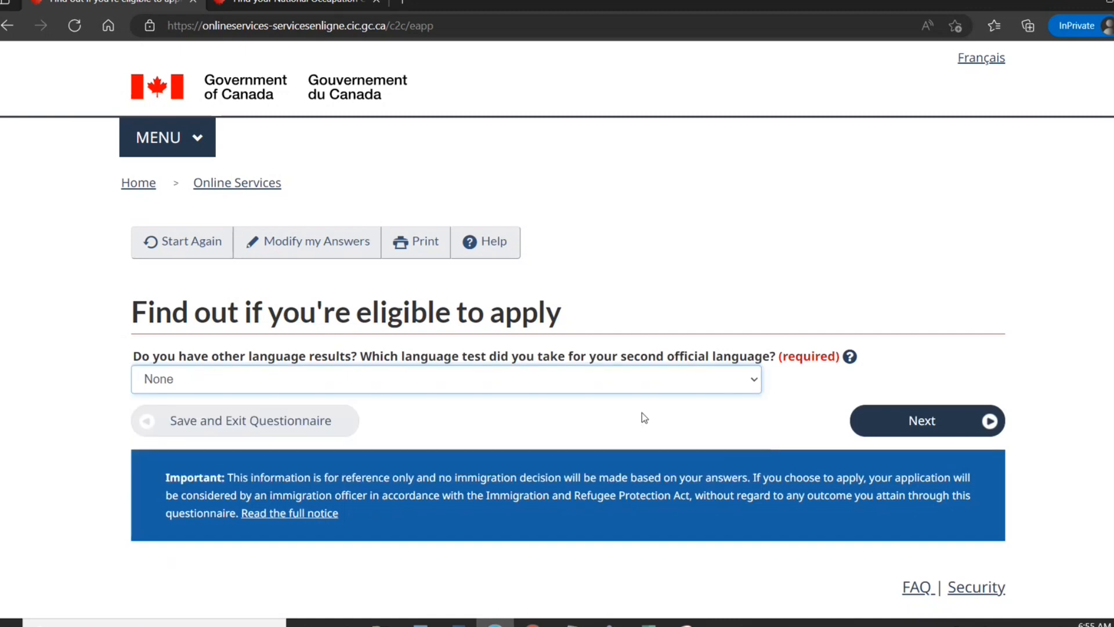
{"action": "left_click", "coordinate": [864, 422]}
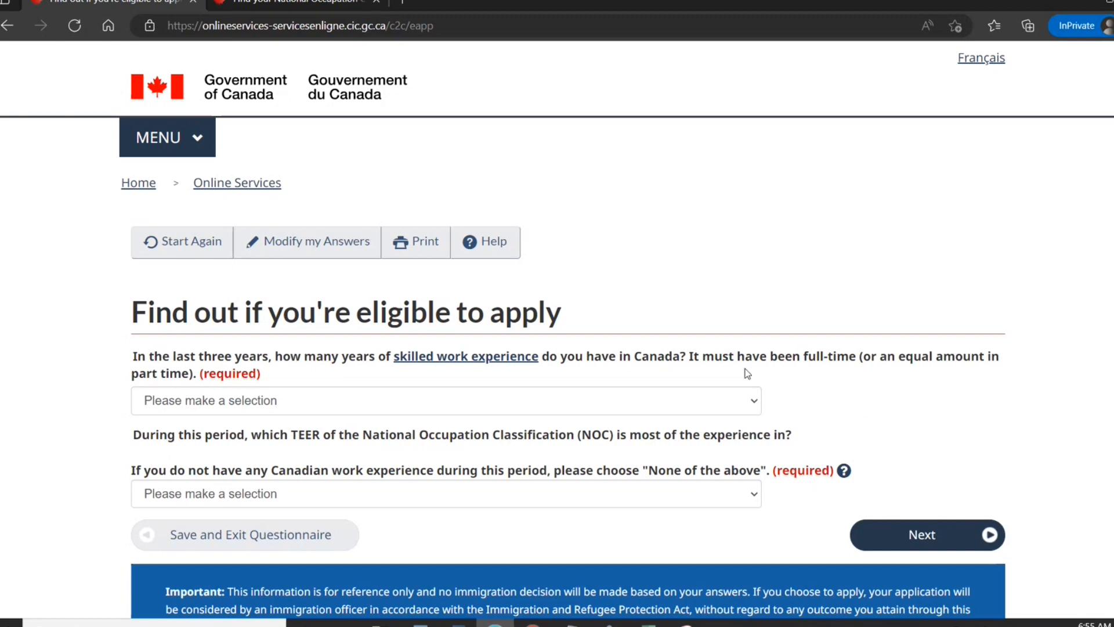
{"action": "left_click", "coordinate": [711, 406]}
{"action": "left_click", "coordinate": [692, 442]}
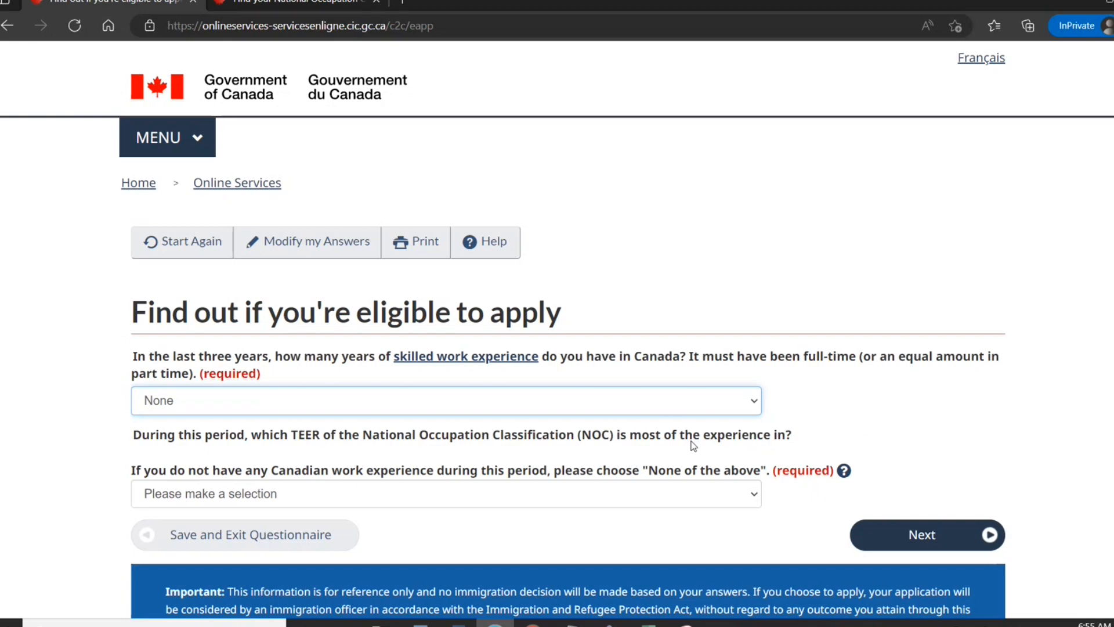
{"action": "left_click", "coordinate": [617, 495]}
{"action": "left_click", "coordinate": [621, 468]}
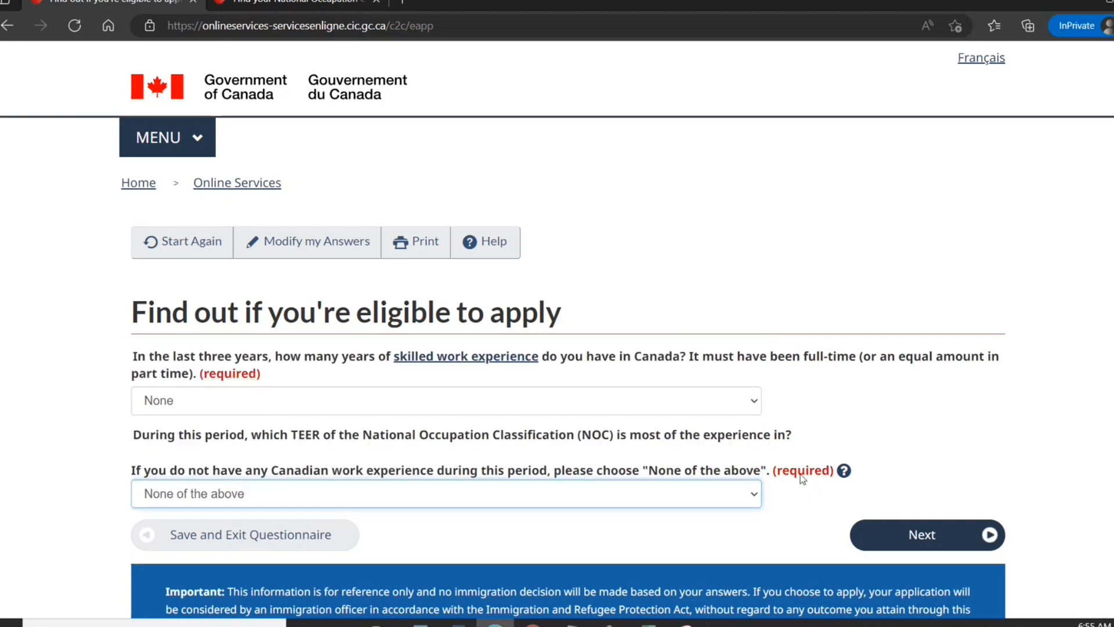
{"action": "left_click", "coordinate": [908, 534]}
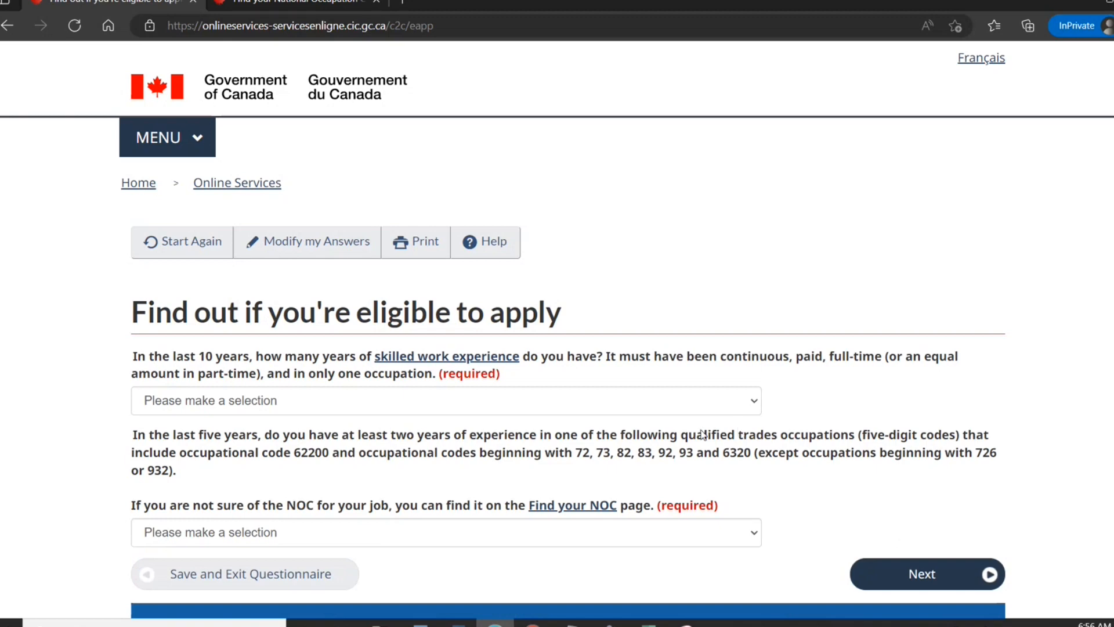
Answer Six or more years of skilled experience and None for trades experience.
{"action": "left_click", "coordinate": [703, 410]}
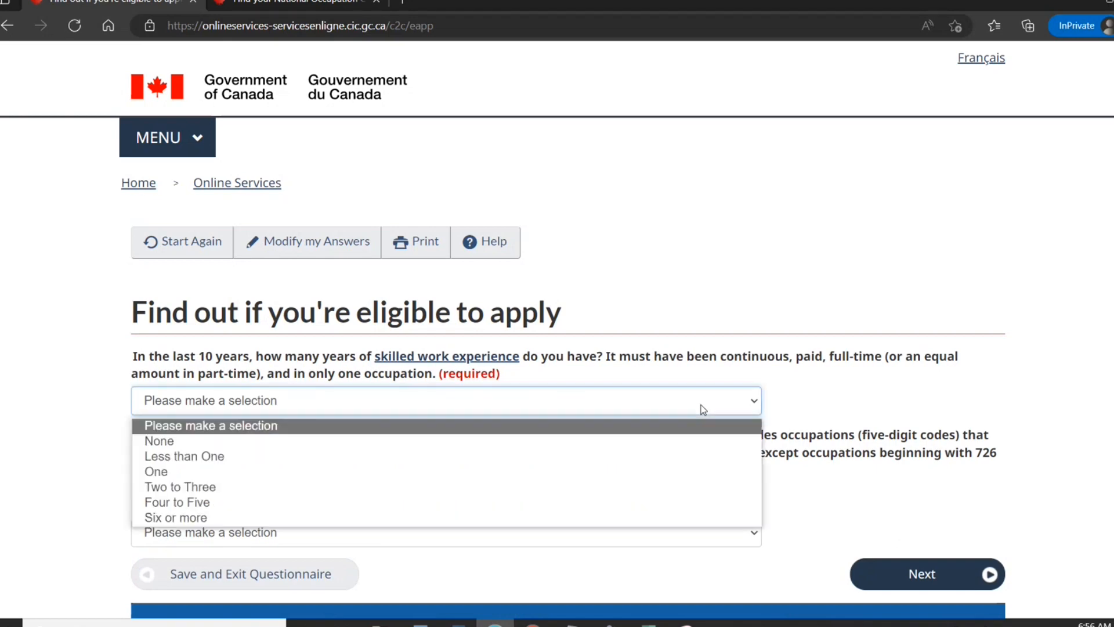
{"action": "left_click", "coordinate": [668, 518]}
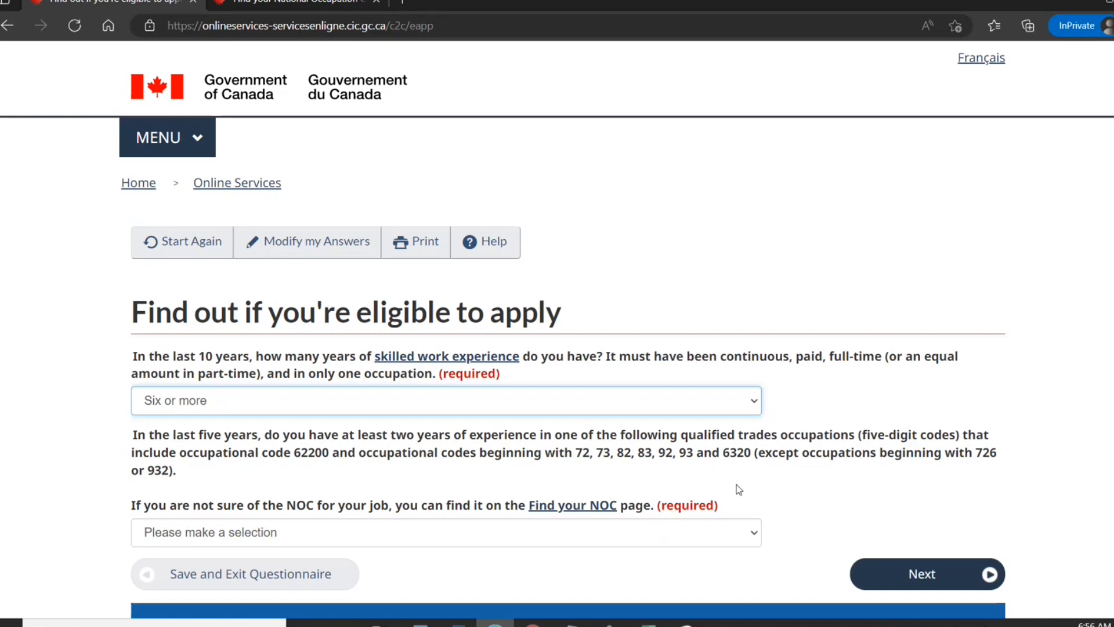
{"action": "left_click", "coordinate": [629, 533]}
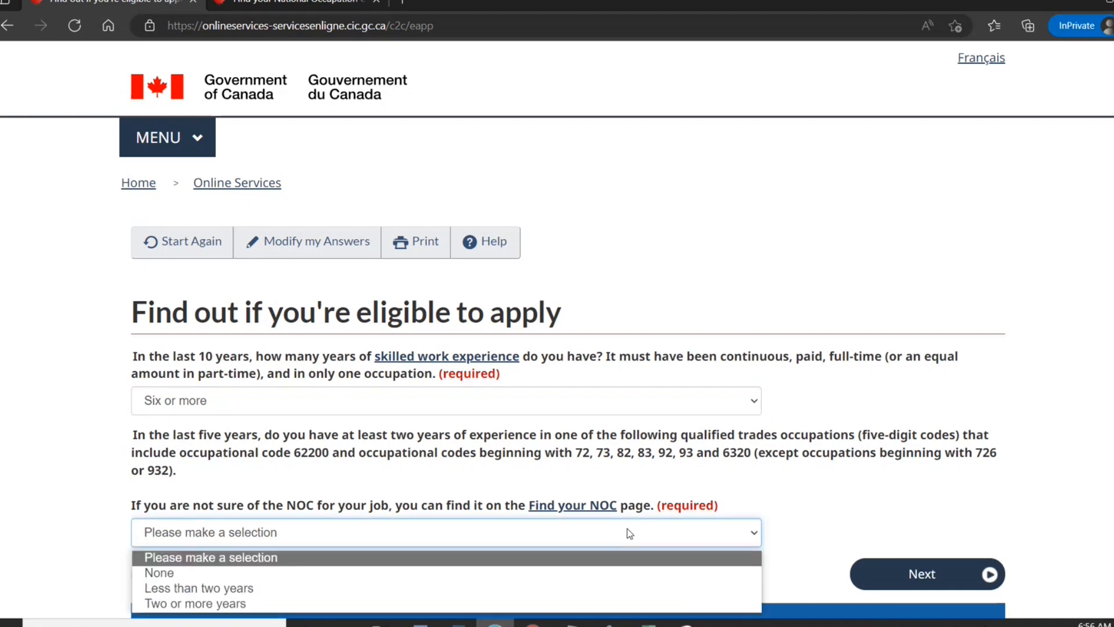
{"action": "left_click", "coordinate": [621, 572]}
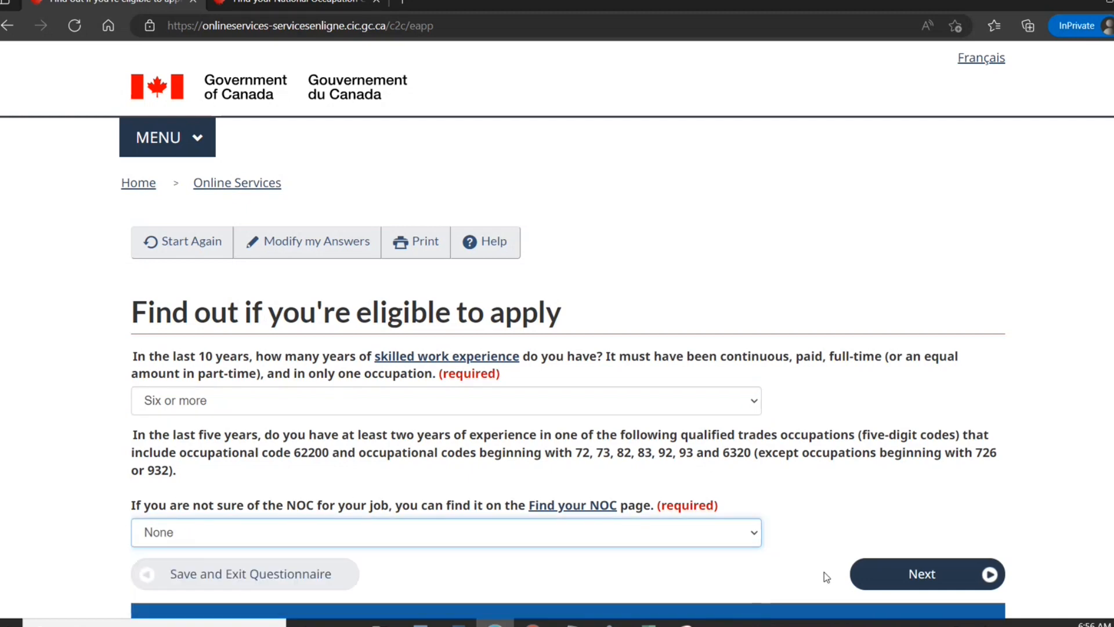
{"action": "left_click", "coordinate": [898, 583]}
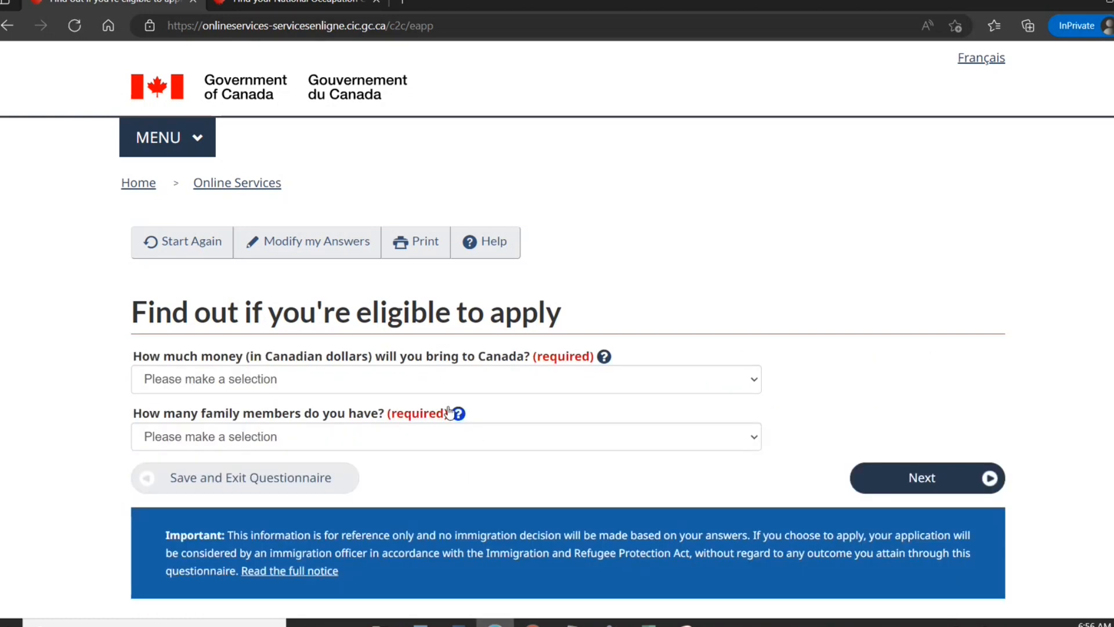
Choose 31,638 - 35,223 settlement funds, 1 family member, and No job offer.
{"action": "left_click", "coordinate": [447, 380]}
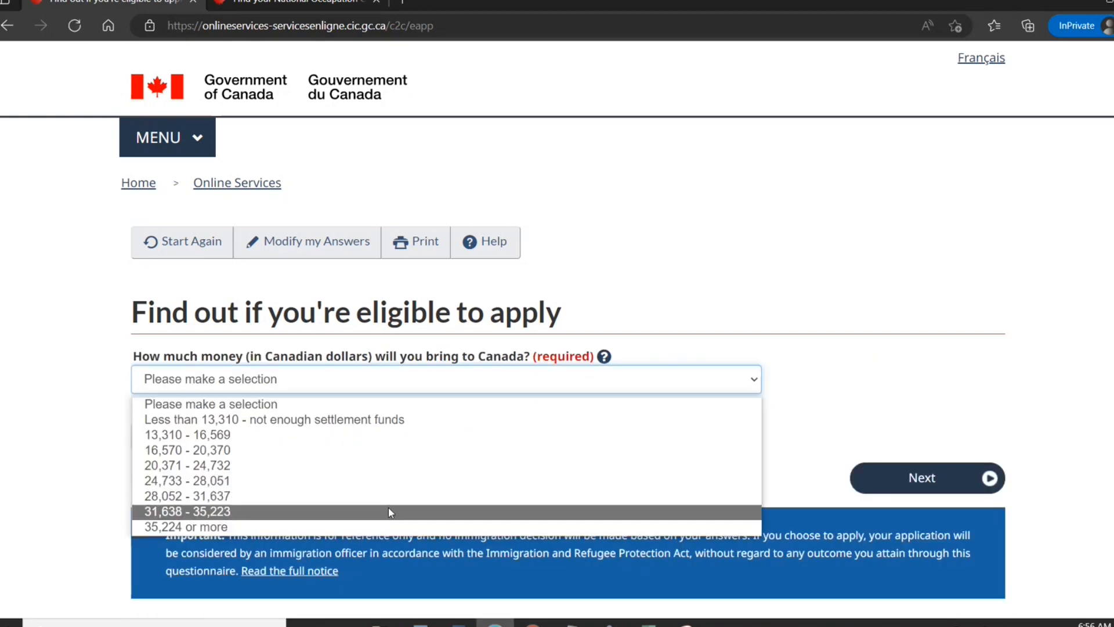
{"action": "left_click", "coordinate": [389, 507]}
{"action": "left_click", "coordinate": [380, 451]}
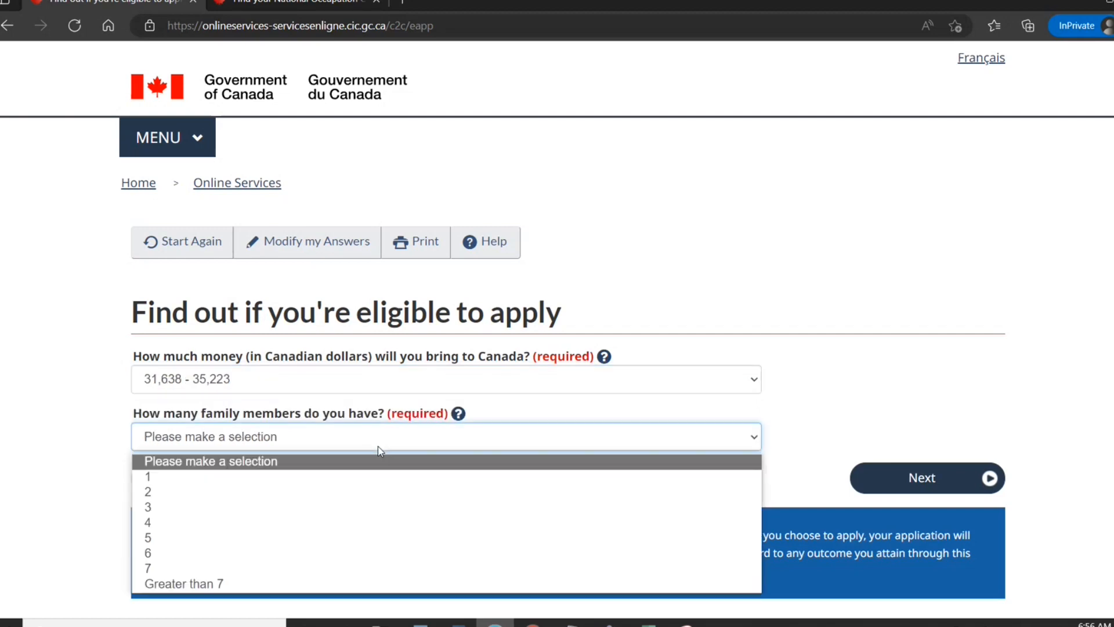
{"action": "left_click", "coordinate": [400, 477]}
{"action": "left_click", "coordinate": [895, 486]}
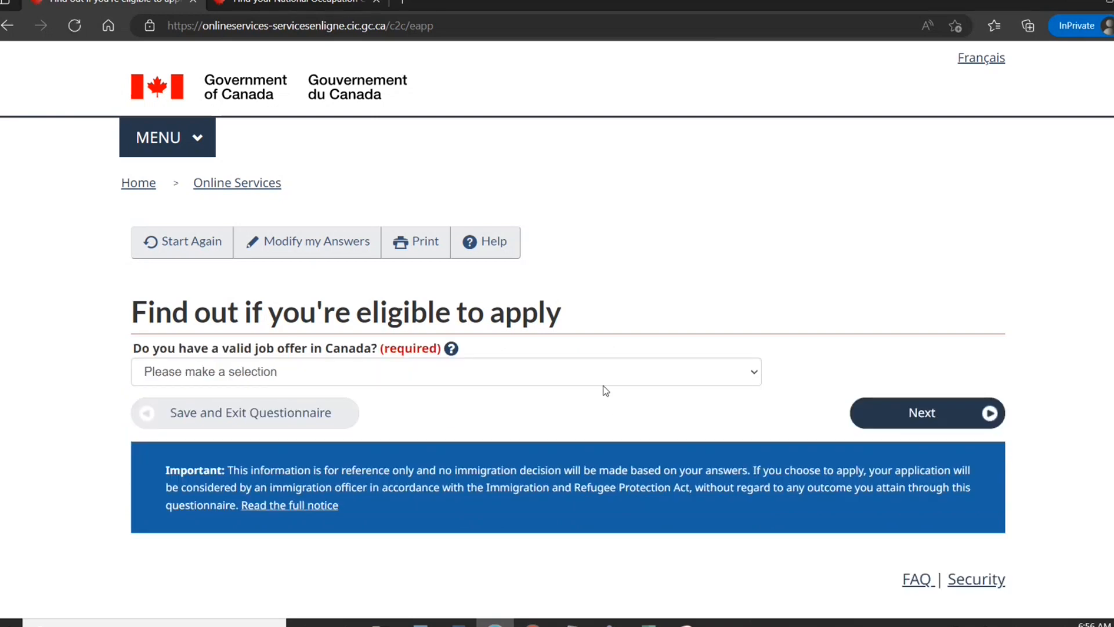
{"action": "left_click", "coordinate": [603, 383]}
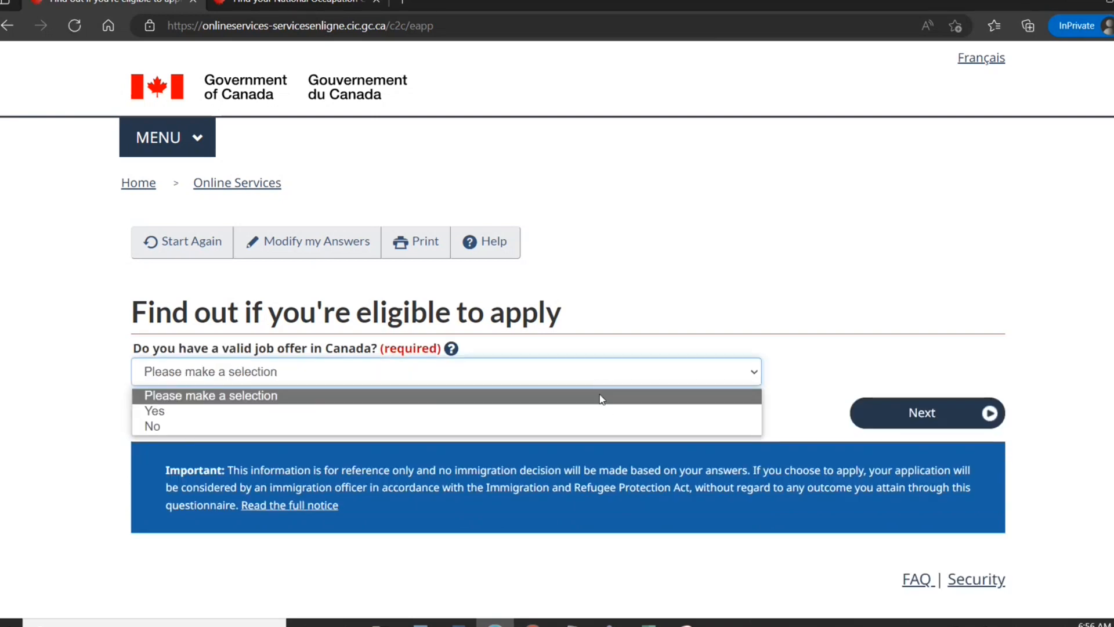
{"action": "left_click", "coordinate": [638, 427]}
{"action": "left_click", "coordinate": [895, 418]}
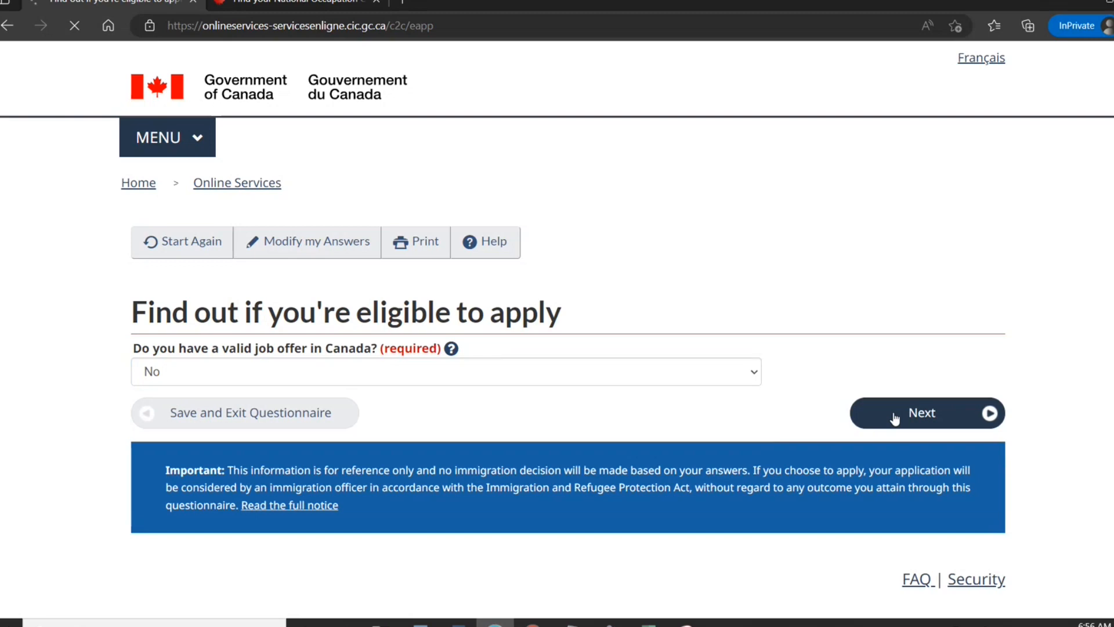
Enter 1985 January 01 as the birth date and Bachelor's degree as highest education.
{"action": "left_click", "coordinate": [241, 379]}
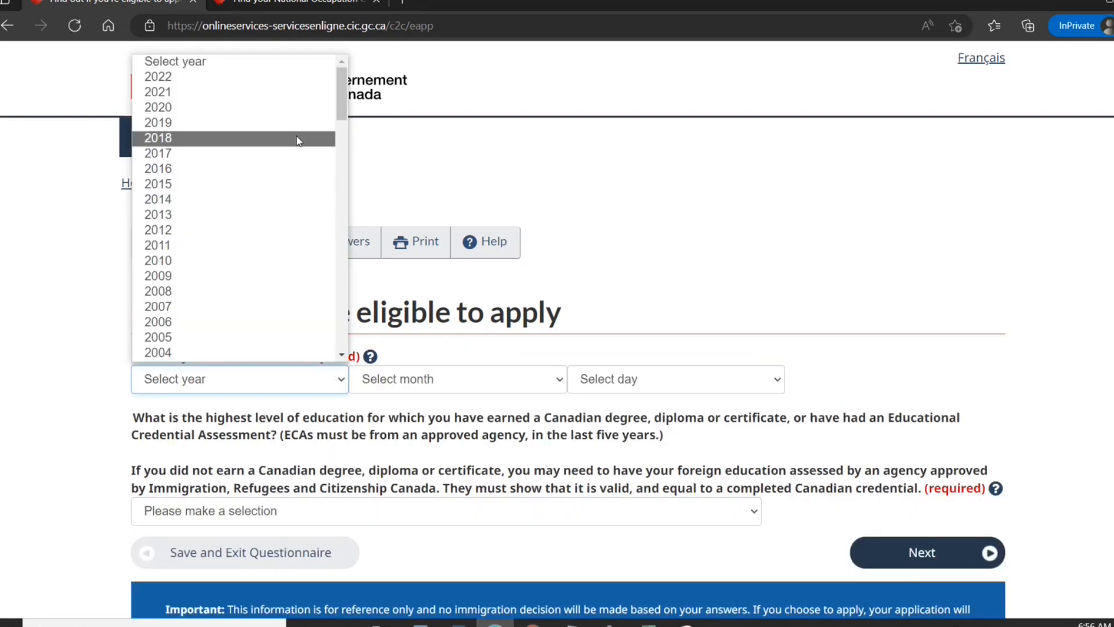
{"action": "scroll", "coordinate": [346, 360], "scroll_direction": "down", "scroll_amount": 8}
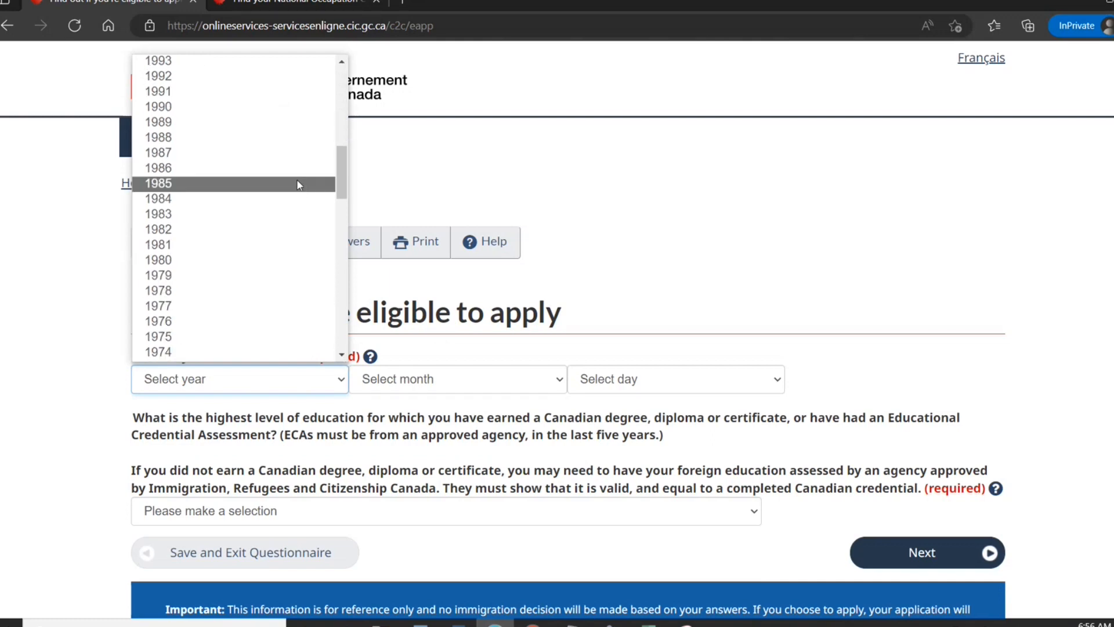
{"action": "left_click", "coordinate": [297, 185]}
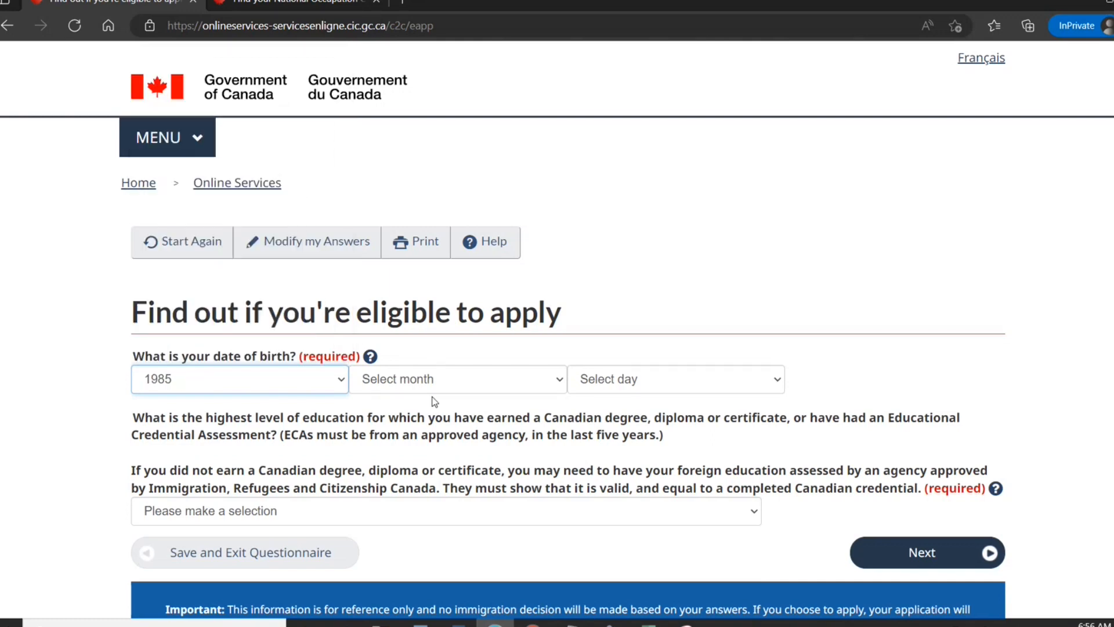
{"action": "left_click", "coordinate": [429, 380]}
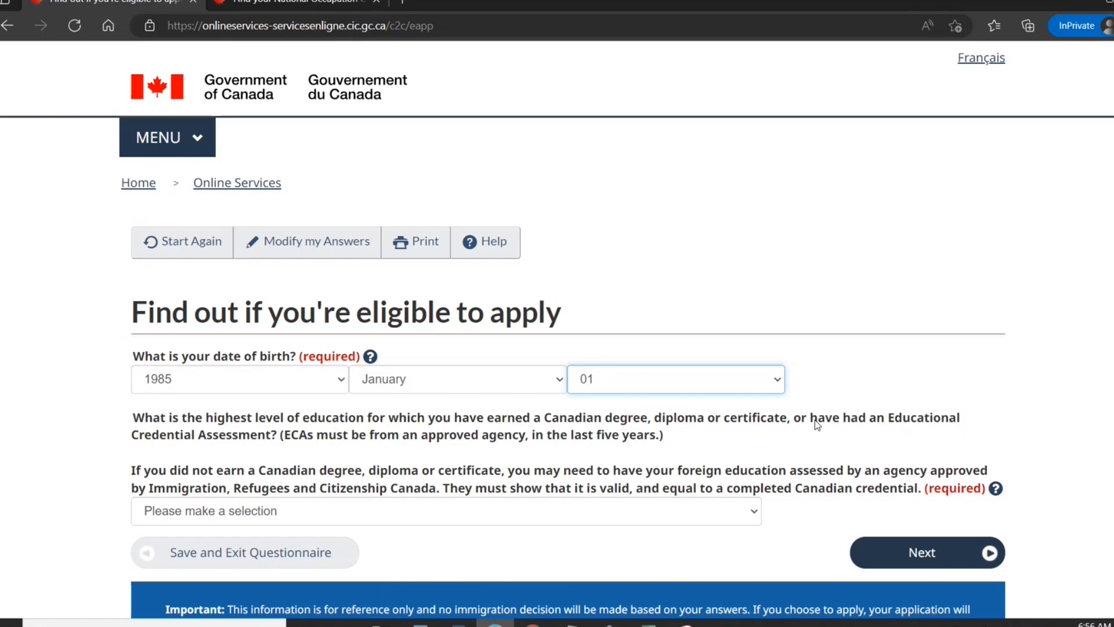
{"action": "left_click", "coordinate": [578, 511]}
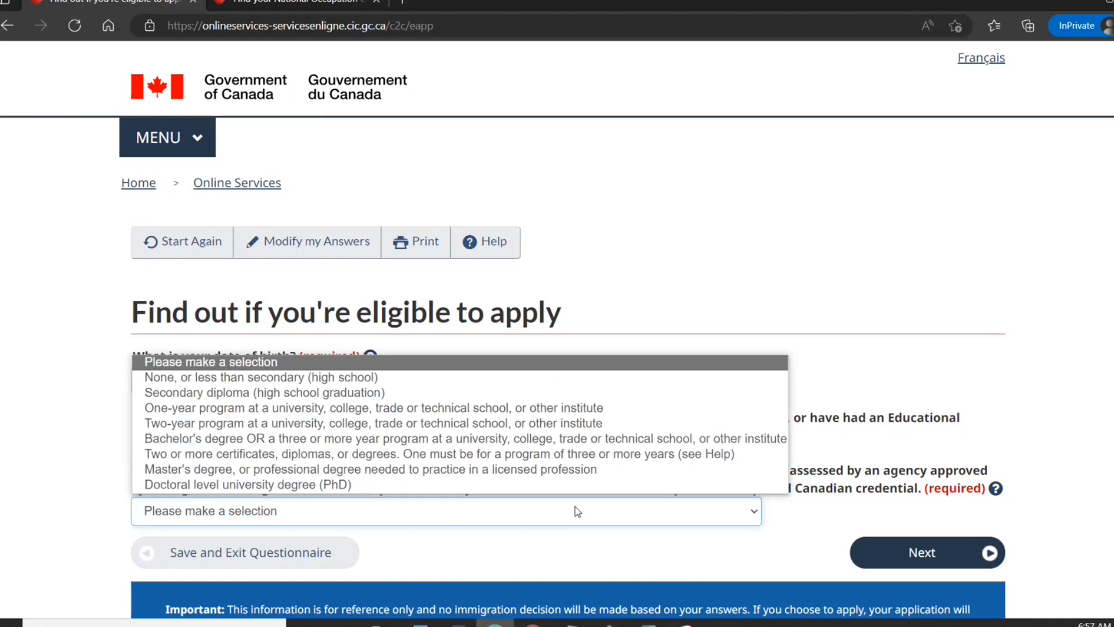
{"action": "left_click", "coordinate": [532, 439]}
{"action": "left_click", "coordinate": [914, 559]}
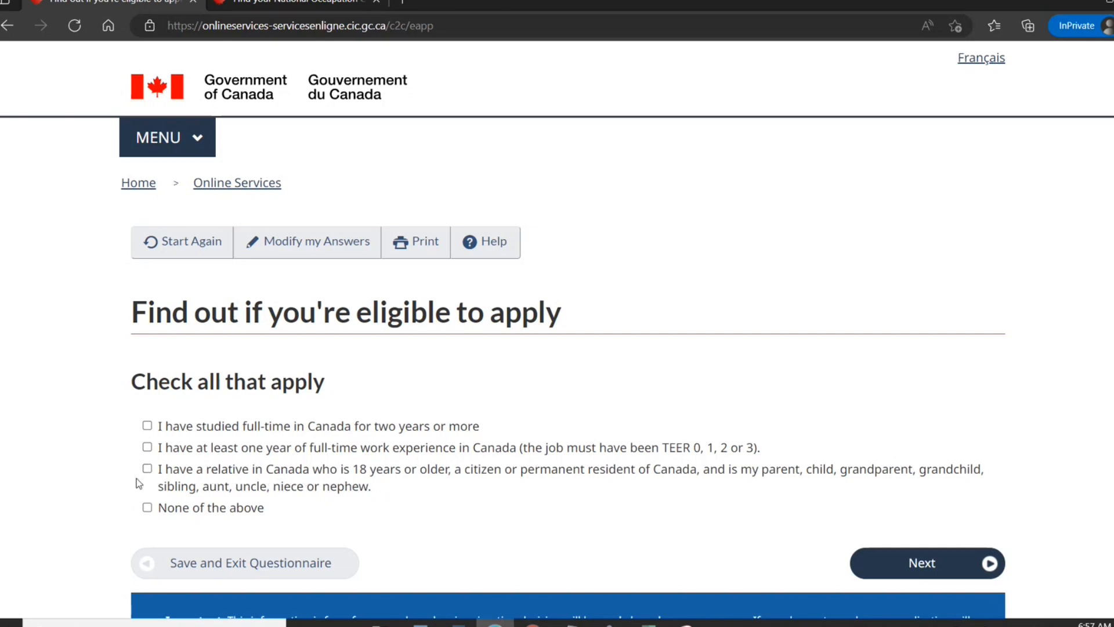
Answer None of the above and Never Married/Single to reach the eligibility results.
{"action": "left_click", "coordinate": [147, 509]}
{"action": "left_click", "coordinate": [916, 566]}
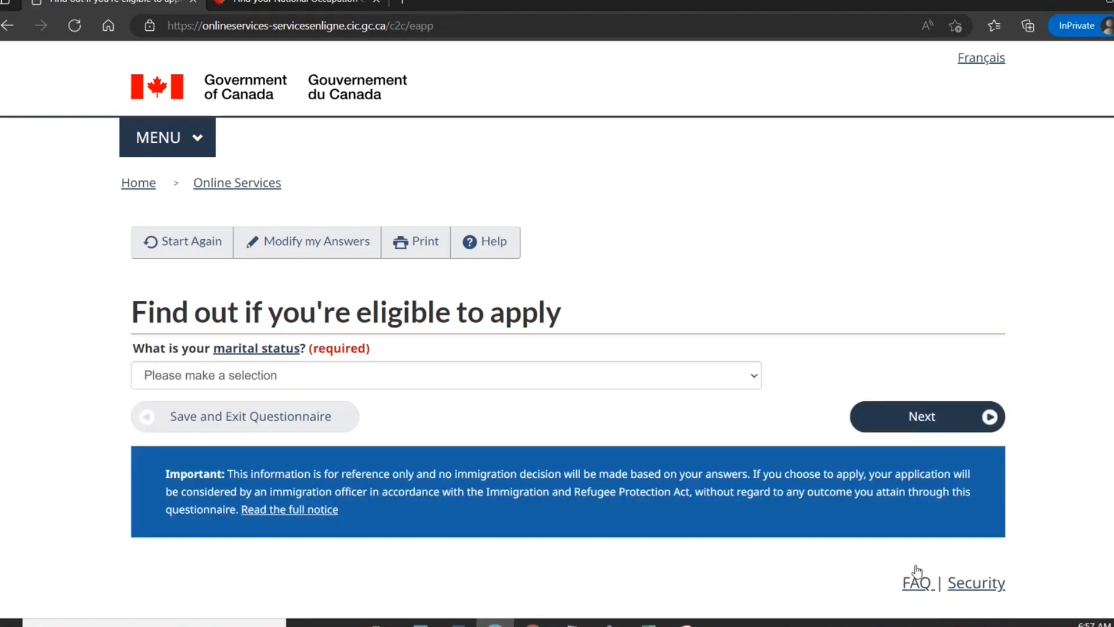
{"action": "left_click", "coordinate": [565, 374]}
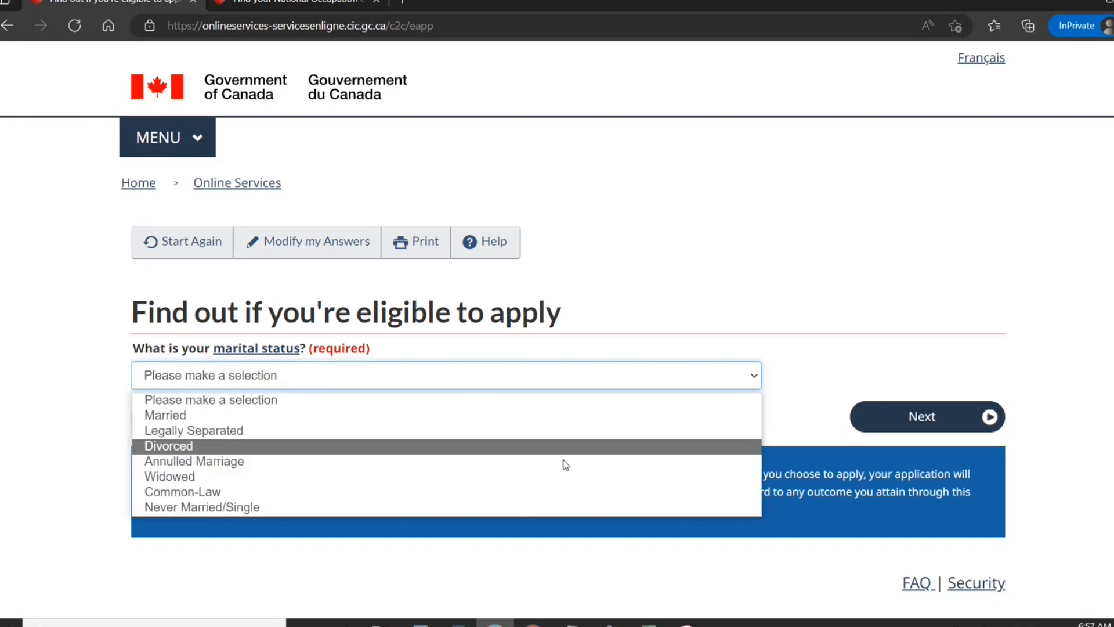
{"action": "left_click", "coordinate": [555, 507]}
{"action": "left_click", "coordinate": [879, 428]}
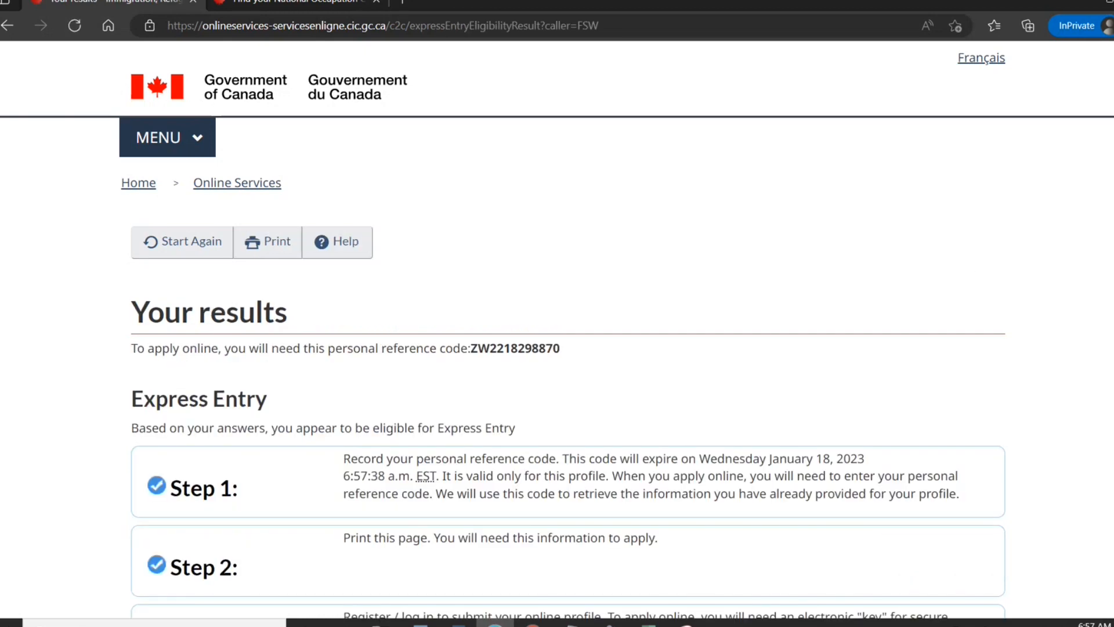
Select the personal reference code on the results page, then go back to the questionnaire.
{"action": "scroll", "coordinate": [568, 319], "scroll_direction": "down", "scroll_amount": 10}
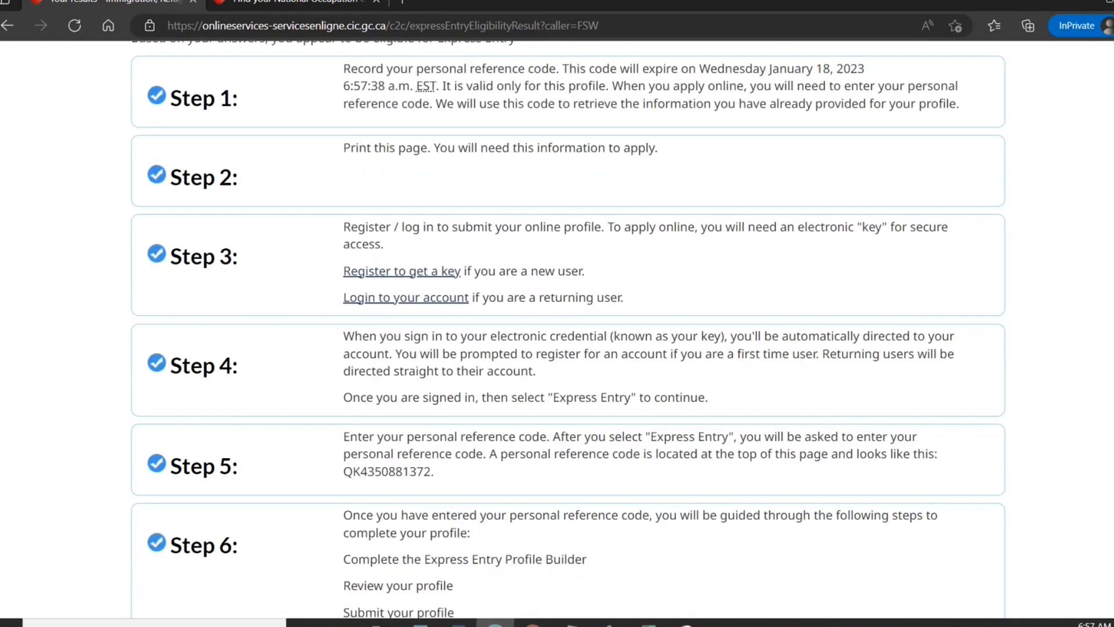
{"action": "scroll", "coordinate": [568, 319], "scroll_direction": "up", "scroll_amount": 10}
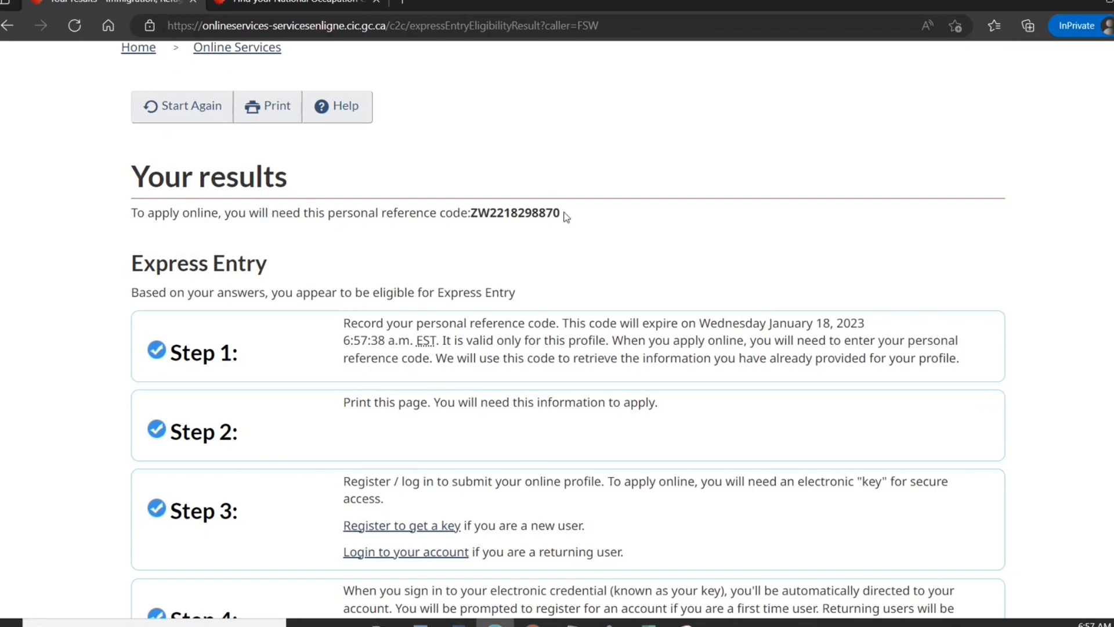
{"action": "left_click_drag", "start_coordinate": [562, 215], "coordinate": [473, 215]}
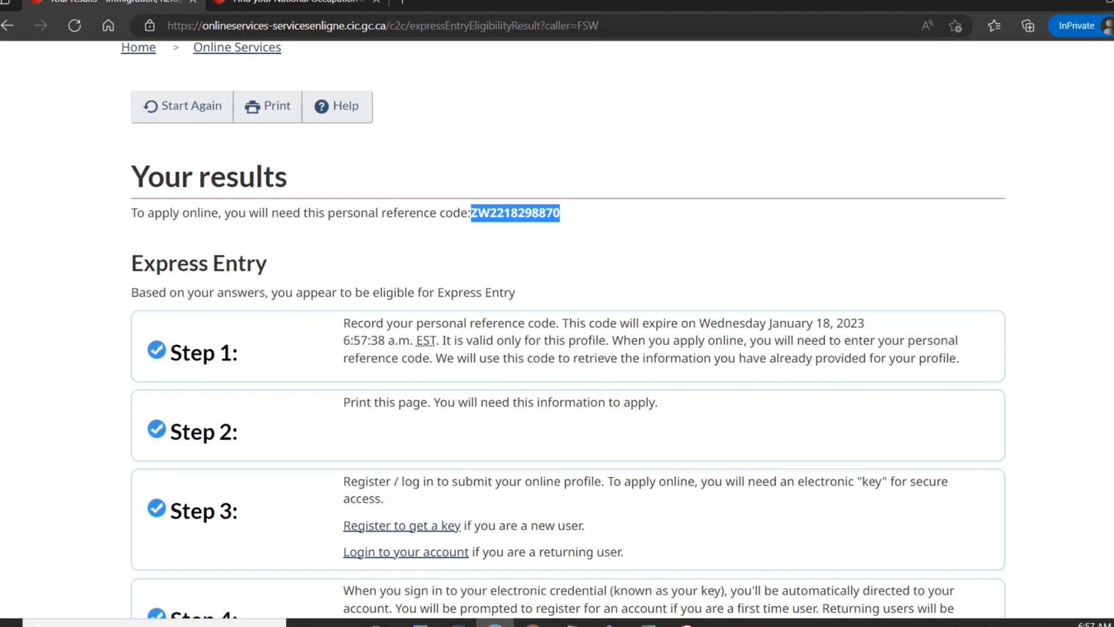
{"action": "scroll", "coordinate": [563, 330], "scroll_direction": "down", "scroll_amount": 15}
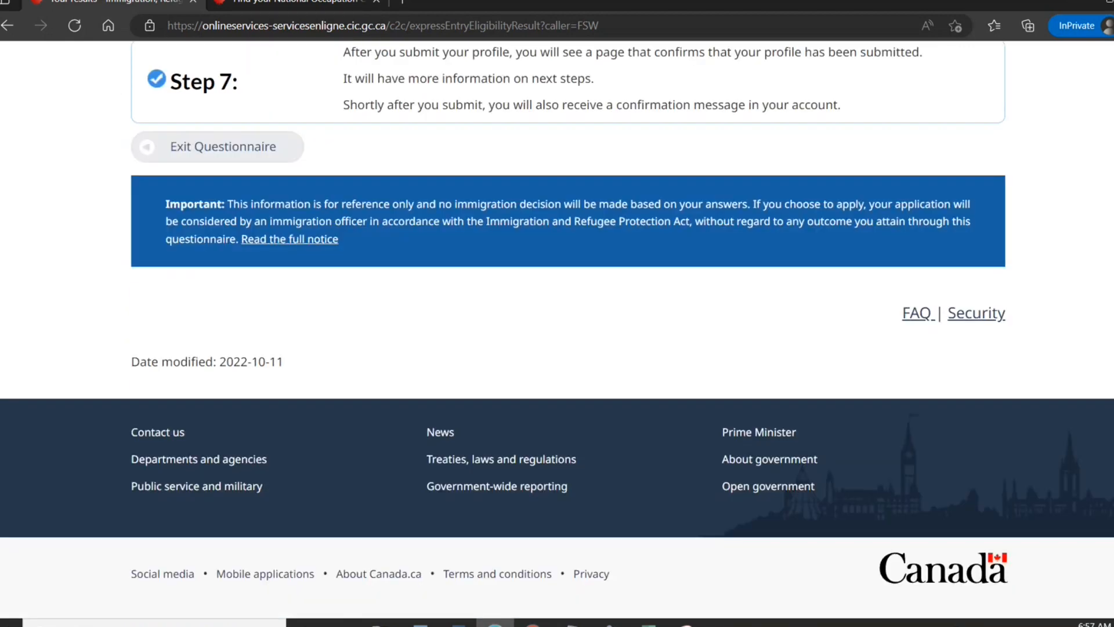
{"action": "scroll", "coordinate": [557, 331], "scroll_direction": "up", "scroll_amount": 3}
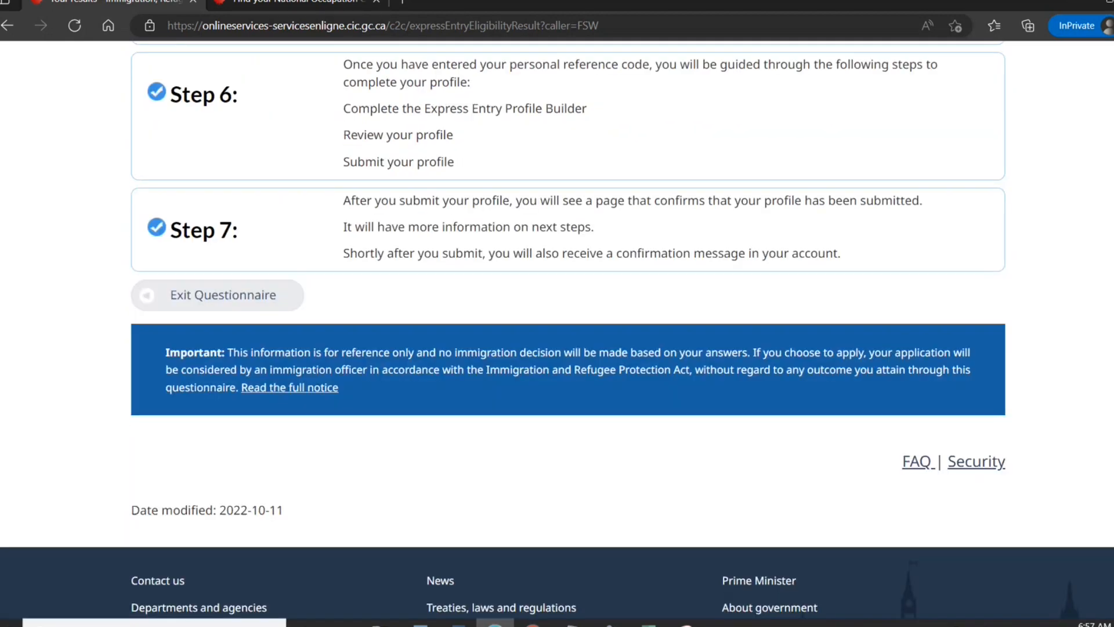
{"action": "scroll", "coordinate": [557, 331], "scroll_direction": "up", "scroll_amount": 6}
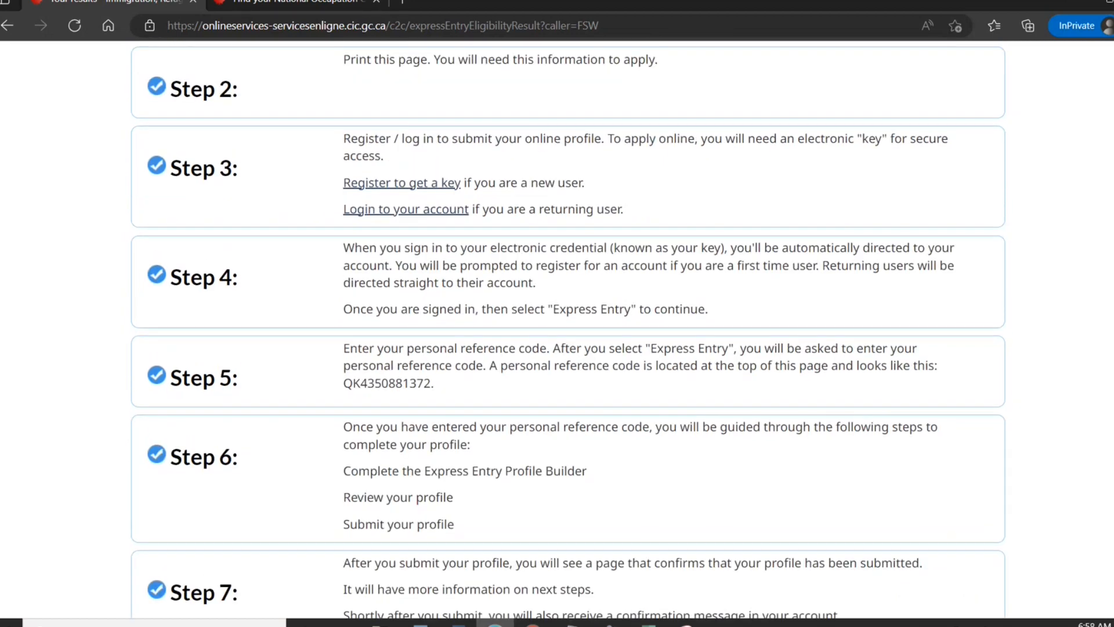
{"action": "scroll", "coordinate": [506, 225], "scroll_direction": "up", "scroll_amount": 8}
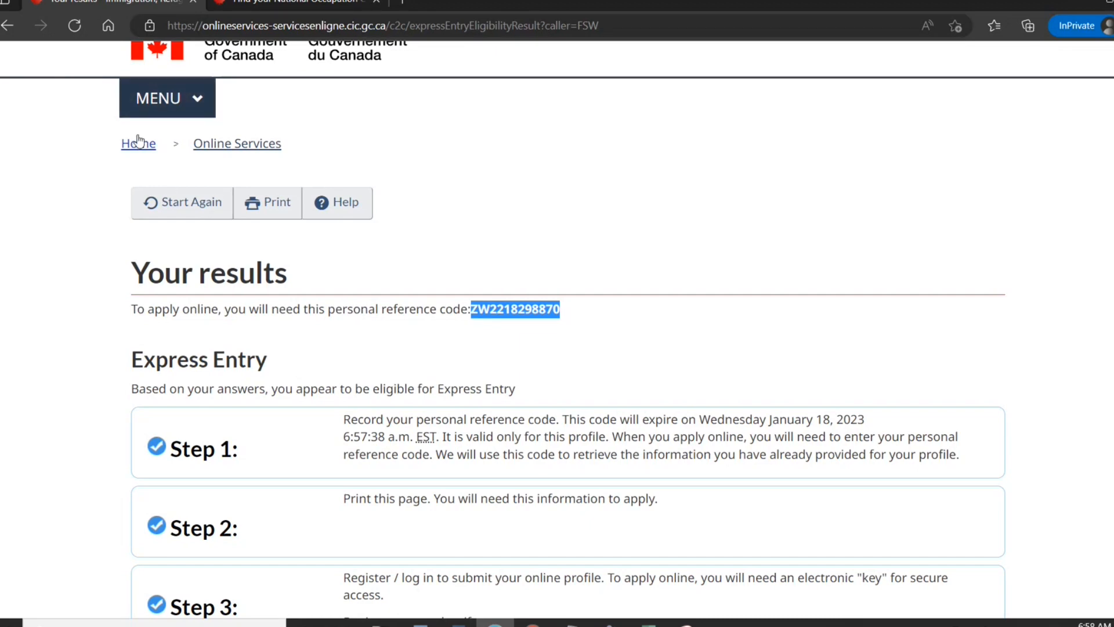
{"action": "left_click", "coordinate": [8, 25]}
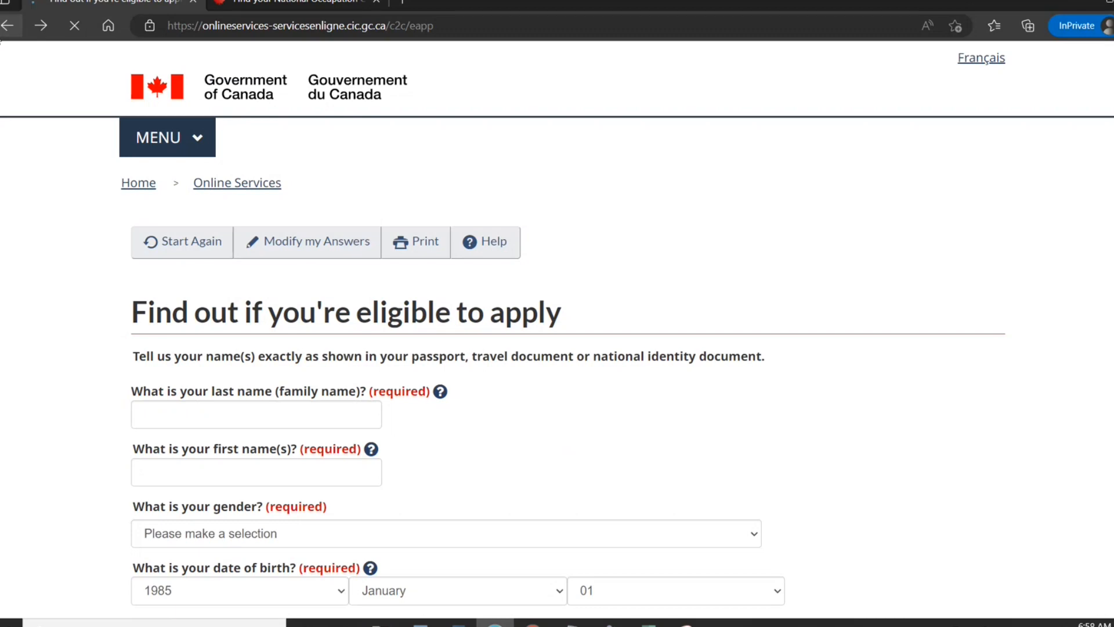
Search Google for 'create an express entry profile' and open the Canada.ca online form result.
{"action": "left_click", "coordinate": [228, 31]}
{"action": "type", "text": "e"}
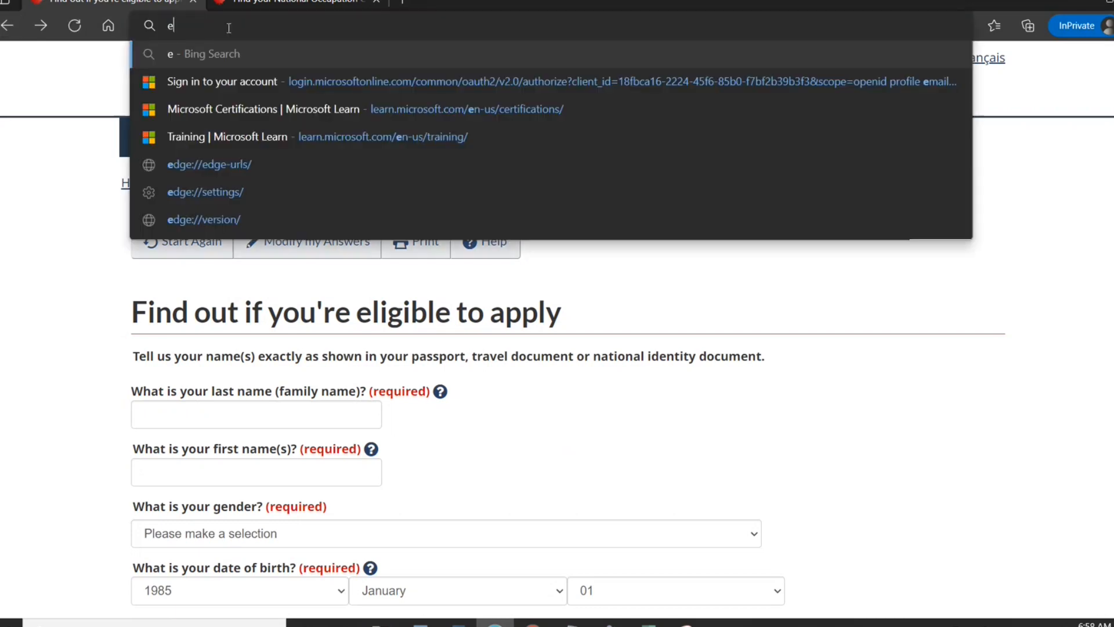
{"action": "key", "text": "BackSpace"}
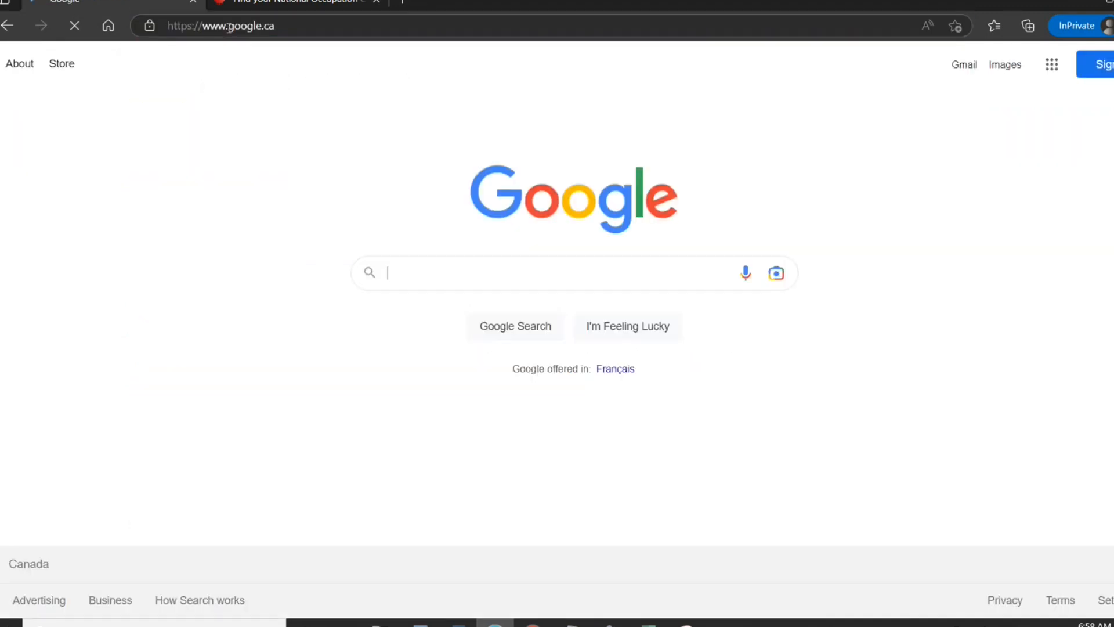
{"action": "type", "text": "cr"}
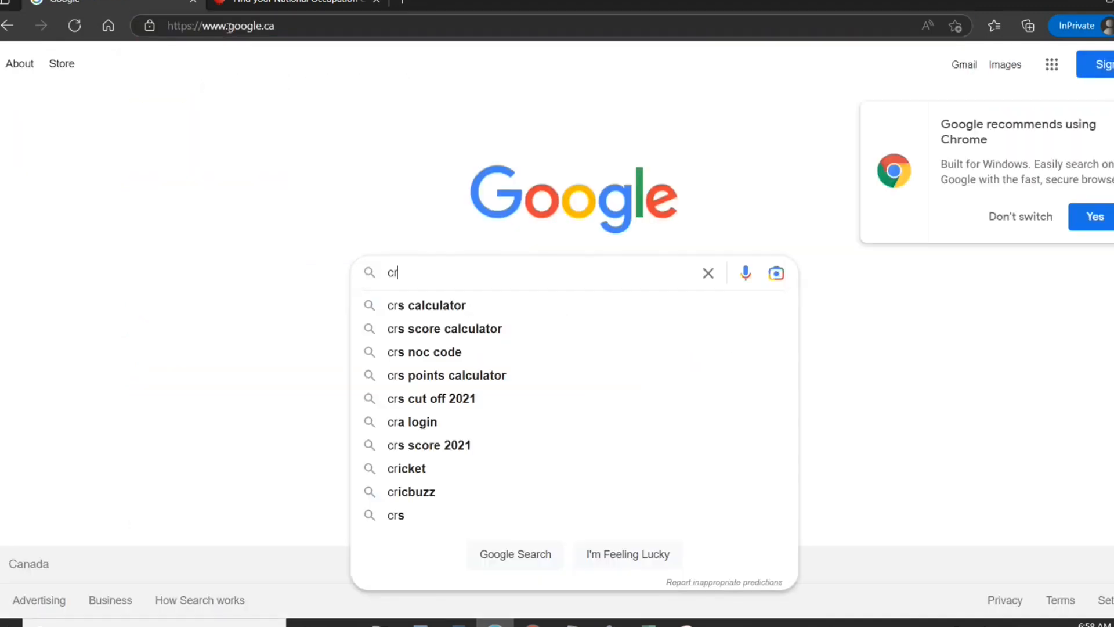
{"action": "type", "text": "eate"}
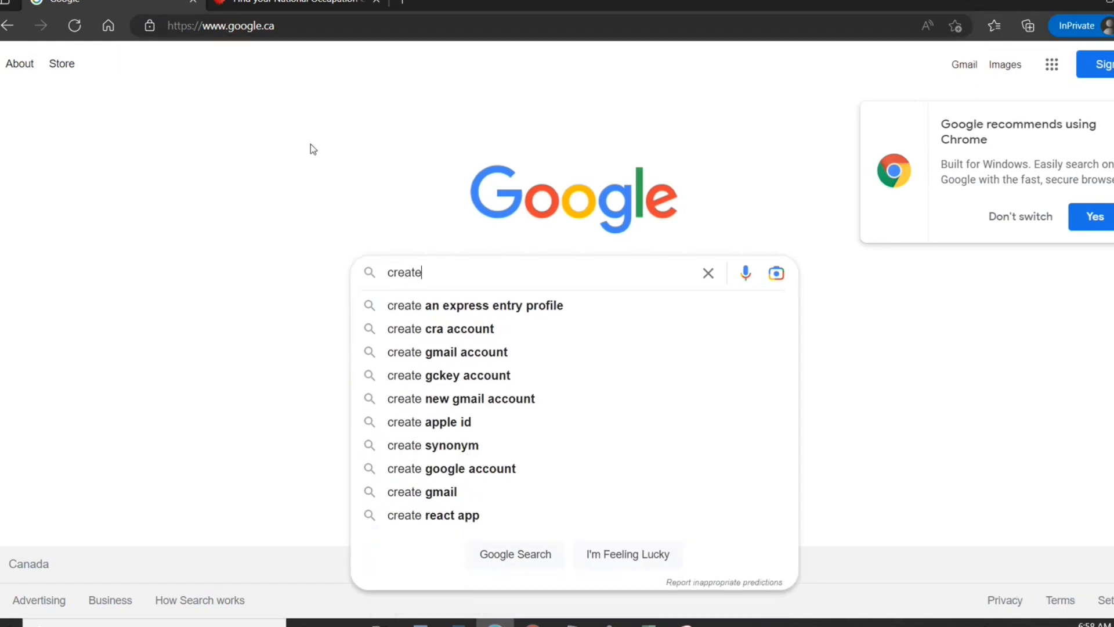
{"action": "left_click", "coordinate": [417, 305]}
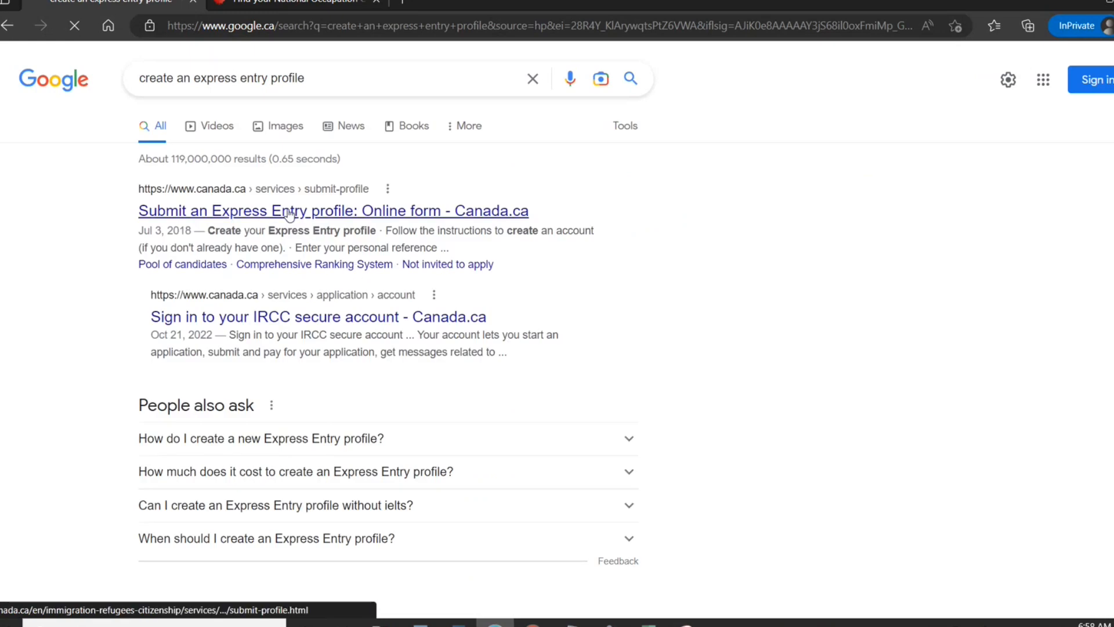
{"action": "left_click", "coordinate": [288, 213]}
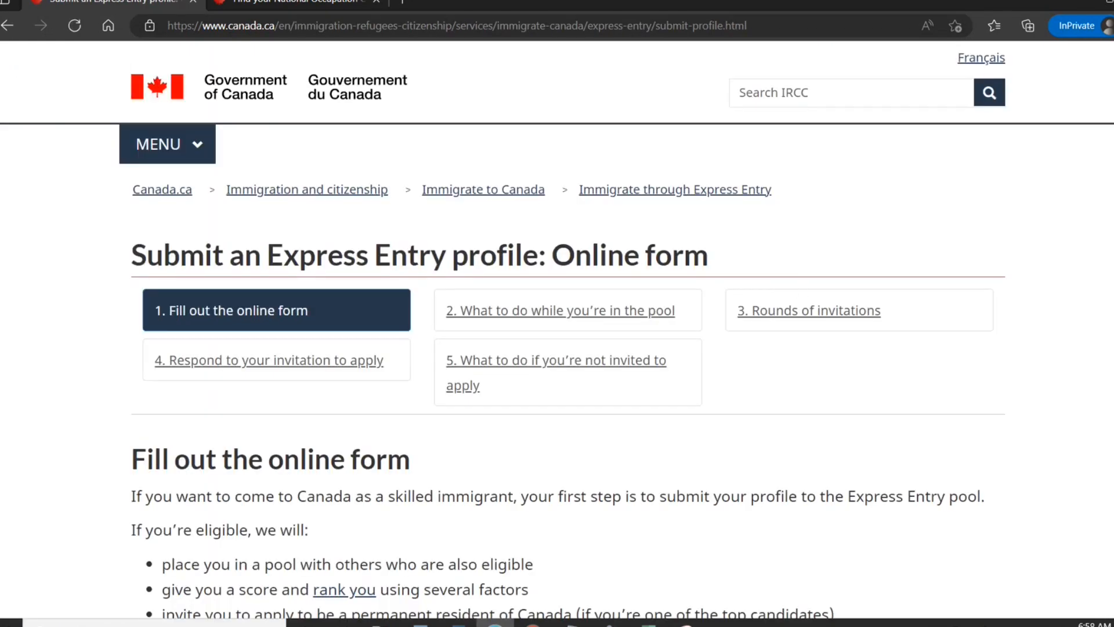
Follow the 'Create or sign in to your account' link from the Express Entry instructions.
{"action": "scroll", "coordinate": [557, 325], "scroll_direction": "down", "scroll_amount": 15}
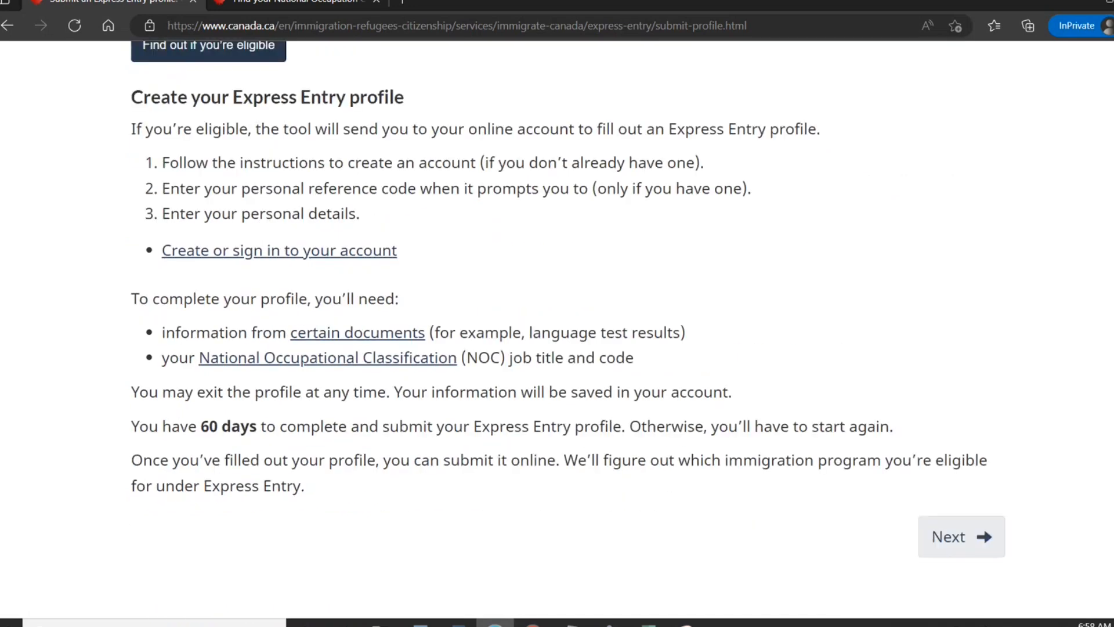
{"action": "scroll", "coordinate": [557, 325], "scroll_direction": "up", "scroll_amount": 1}
{"action": "scroll", "coordinate": [526, 329], "scroll_direction": "up", "scroll_amount": 1}
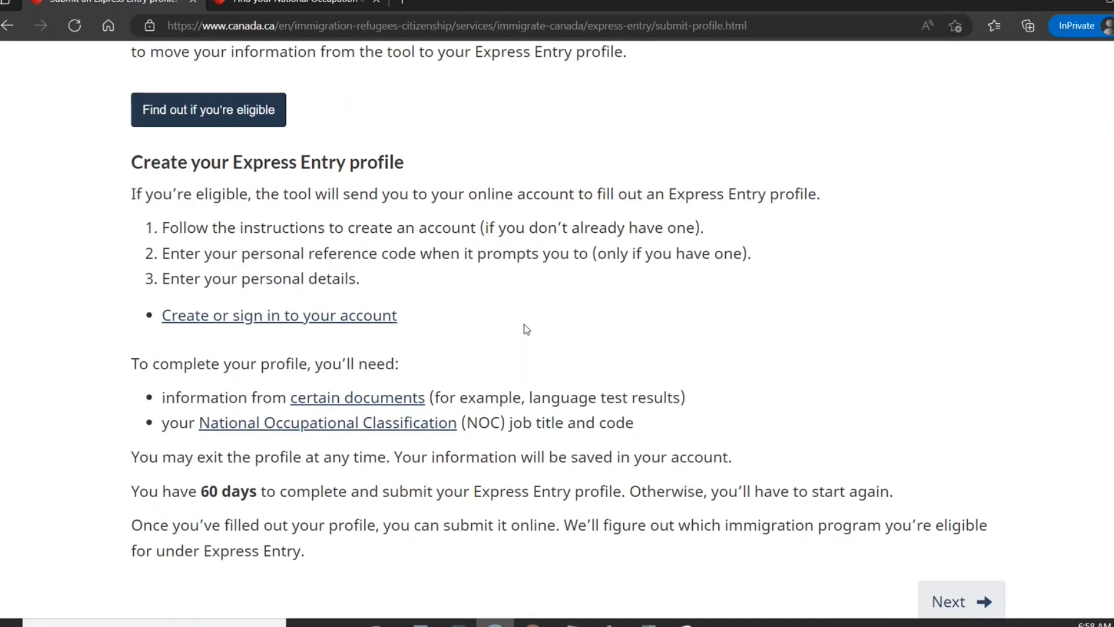
{"action": "left_click", "coordinate": [358, 318]}
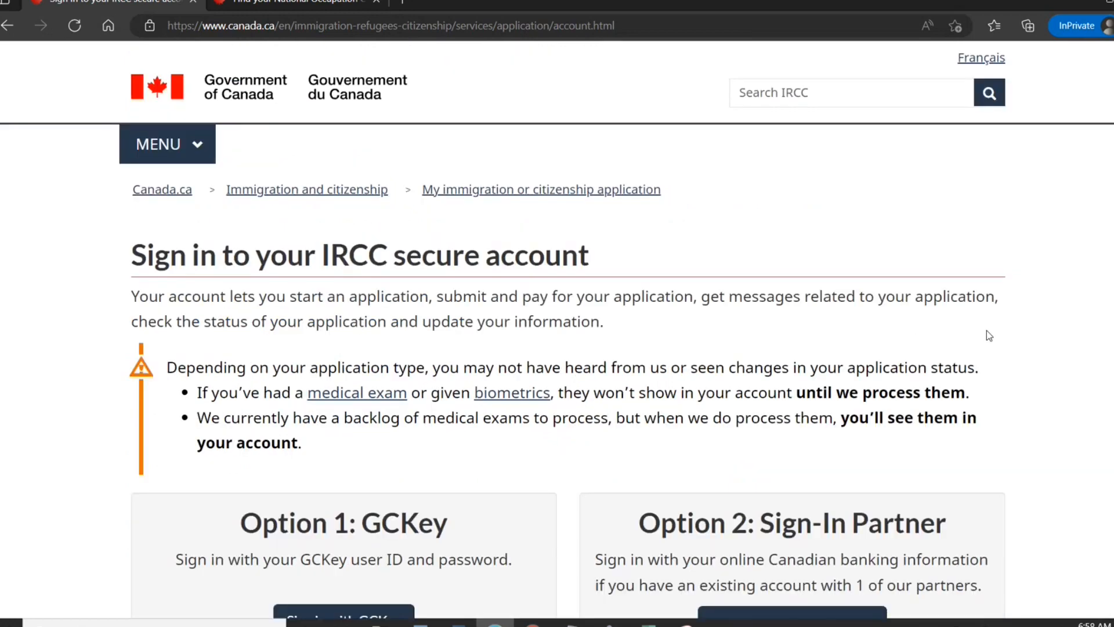
Review the GCKey and Sign-In Partner options, then choose Register under 'Don't have an account?'.
{"action": "scroll", "coordinate": [567, 330], "scroll_direction": "down", "scroll_amount": 6}
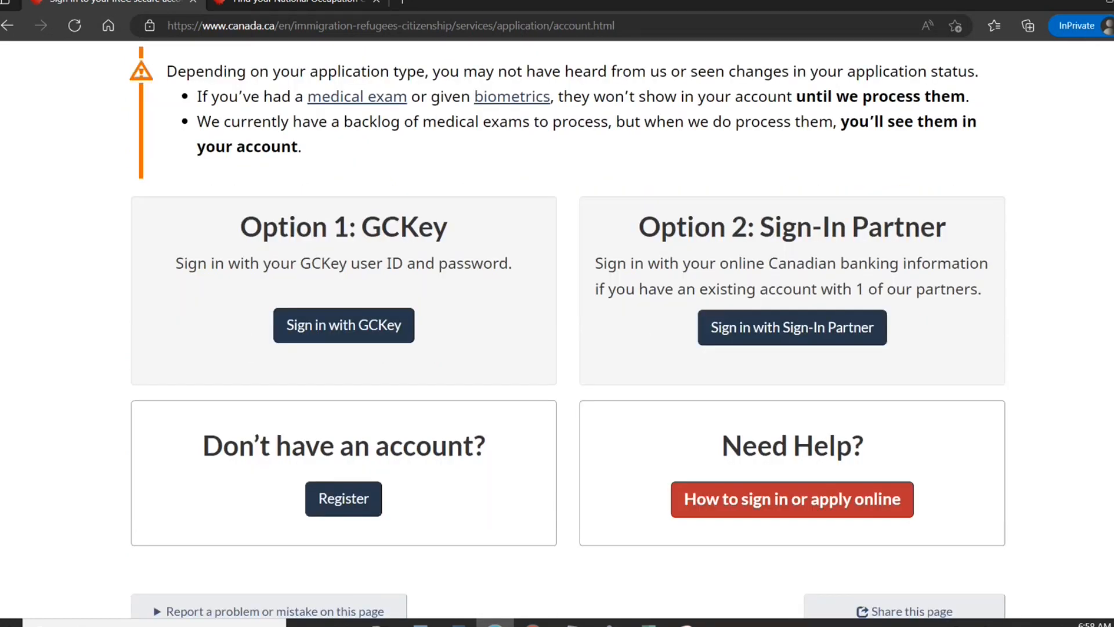
{"action": "scroll", "coordinate": [567, 330], "scroll_direction": "up", "scroll_amount": 3}
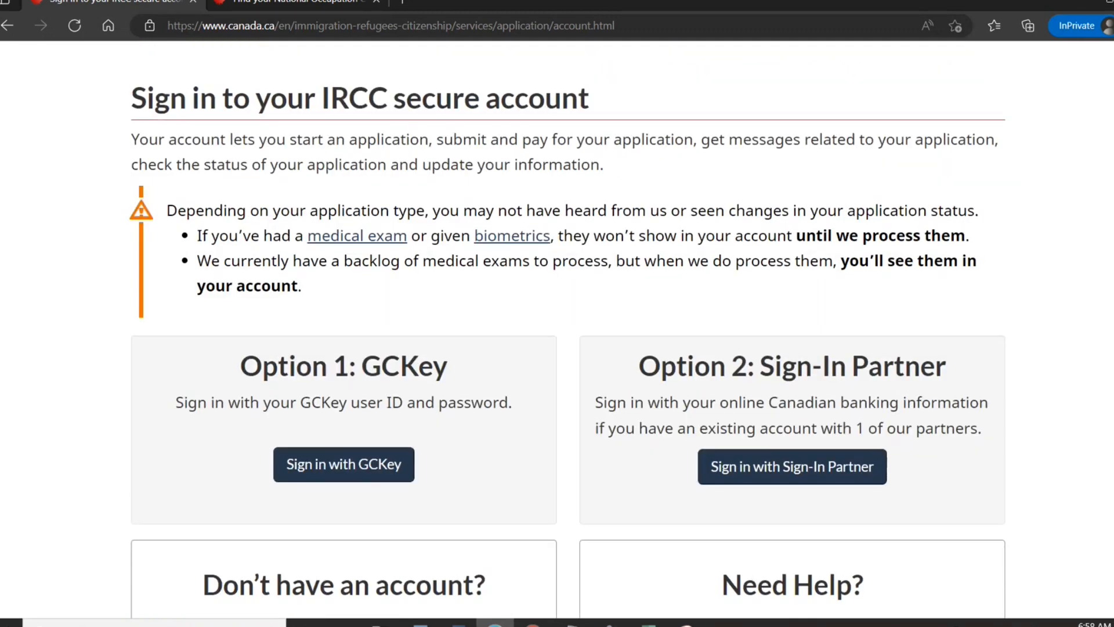
{"action": "scroll", "coordinate": [568, 330], "scroll_direction": "down", "scroll_amount": 1}
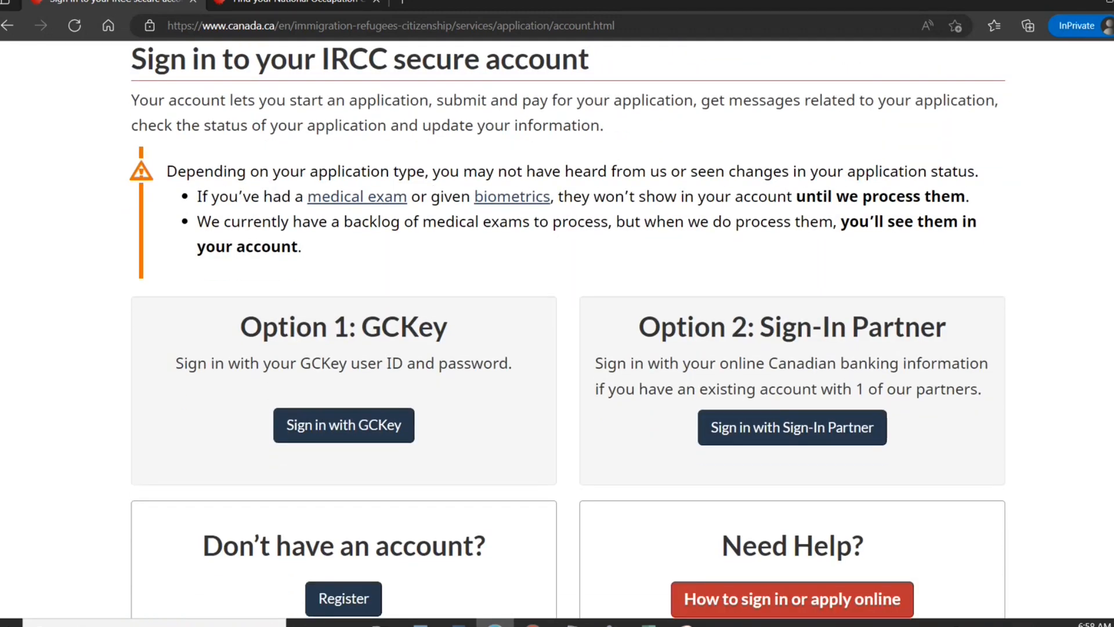
{"action": "scroll", "coordinate": [567, 329], "scroll_direction": "down", "scroll_amount": 3}
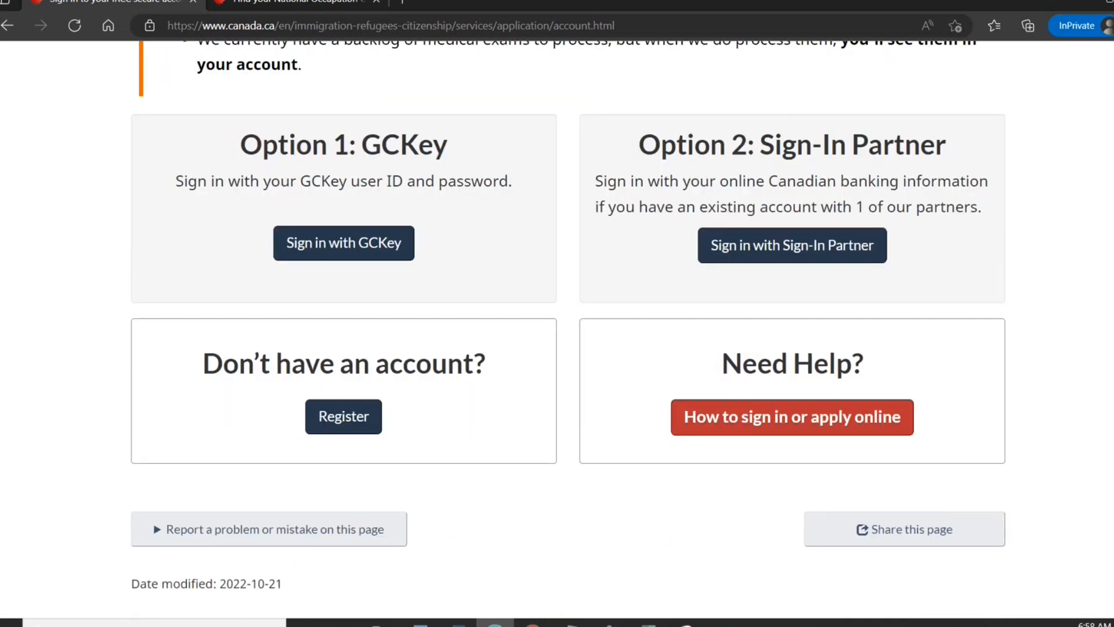
{"action": "scroll", "coordinate": [568, 329], "scroll_direction": "up", "scroll_amount": 3}
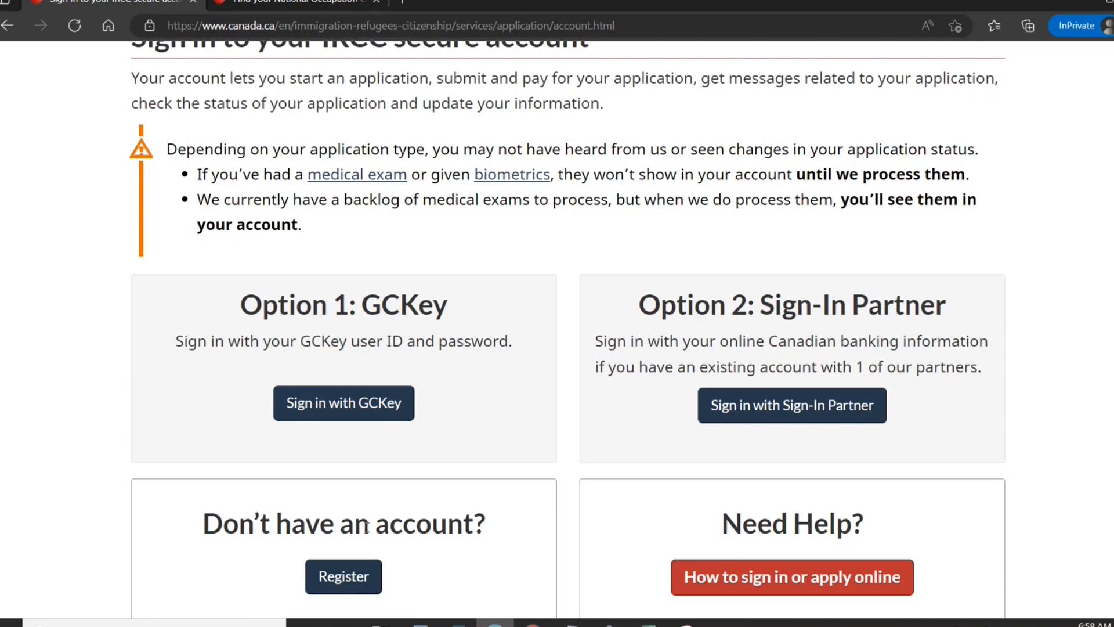
{"action": "left_click", "coordinate": [321, 574]}
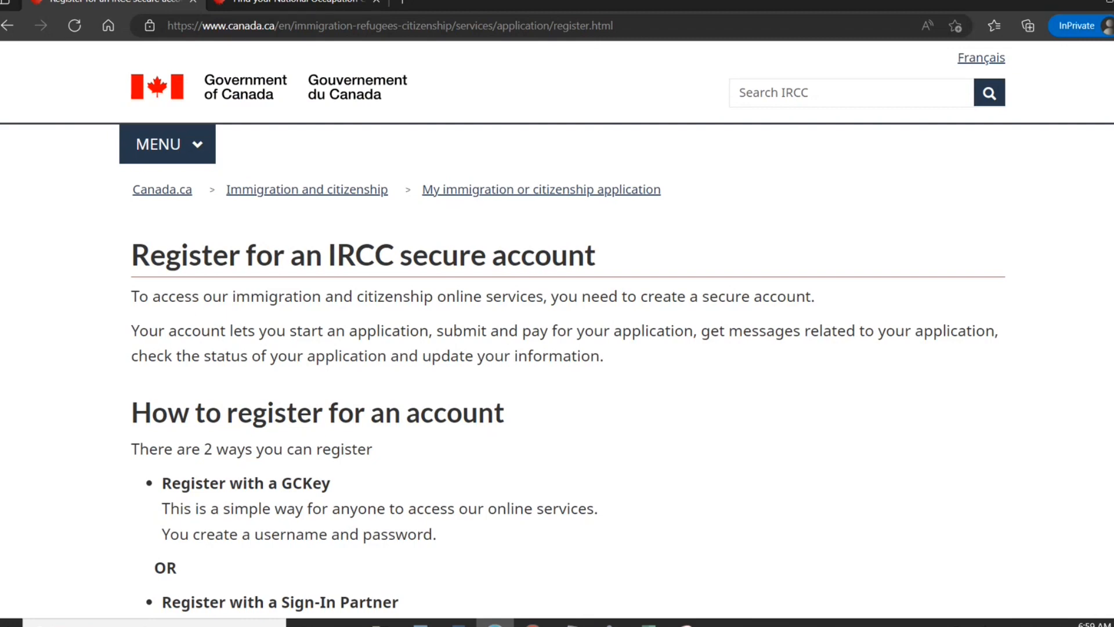
Choose Register with GCKey, then Sign Up on the GCKey welcome page.
{"action": "scroll", "coordinate": [557, 325], "scroll_direction": "down", "scroll_amount": 5}
{"action": "scroll", "coordinate": [556, 325], "scroll_direction": "down", "scroll_amount": 8}
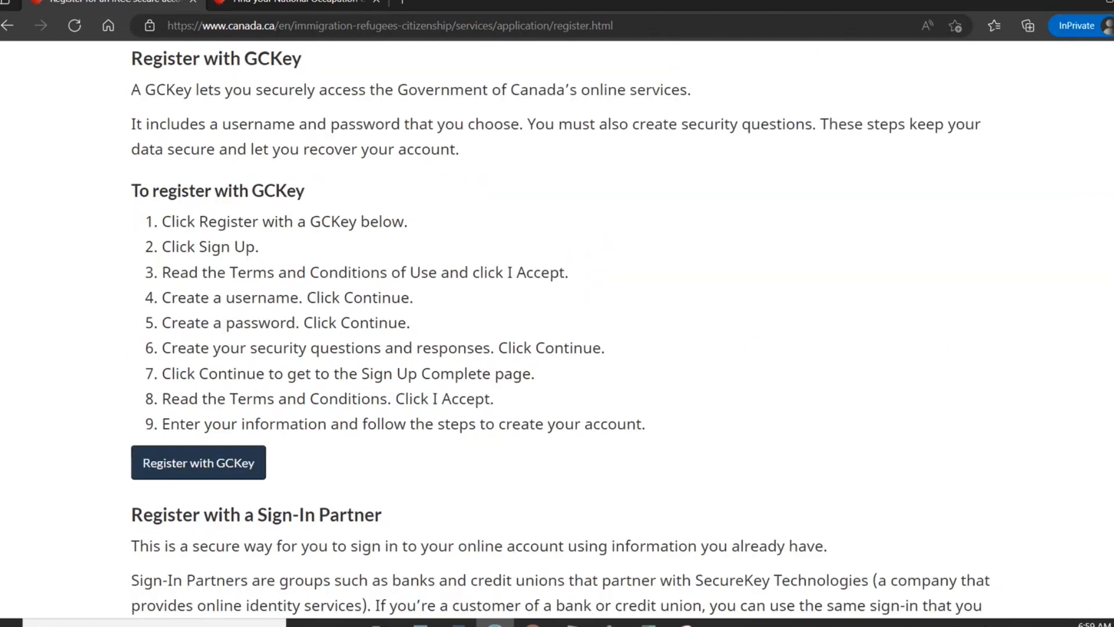
{"action": "scroll", "coordinate": [557, 325], "scroll_direction": "down", "scroll_amount": 1}
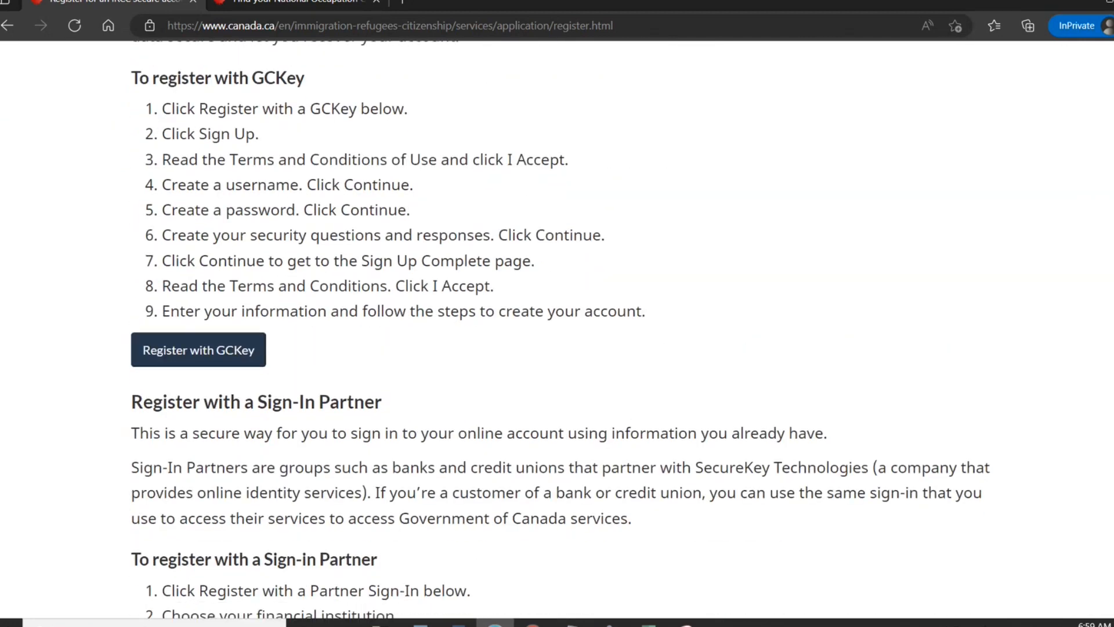
{"action": "scroll", "coordinate": [242, 313], "scroll_direction": "down", "scroll_amount": 1}
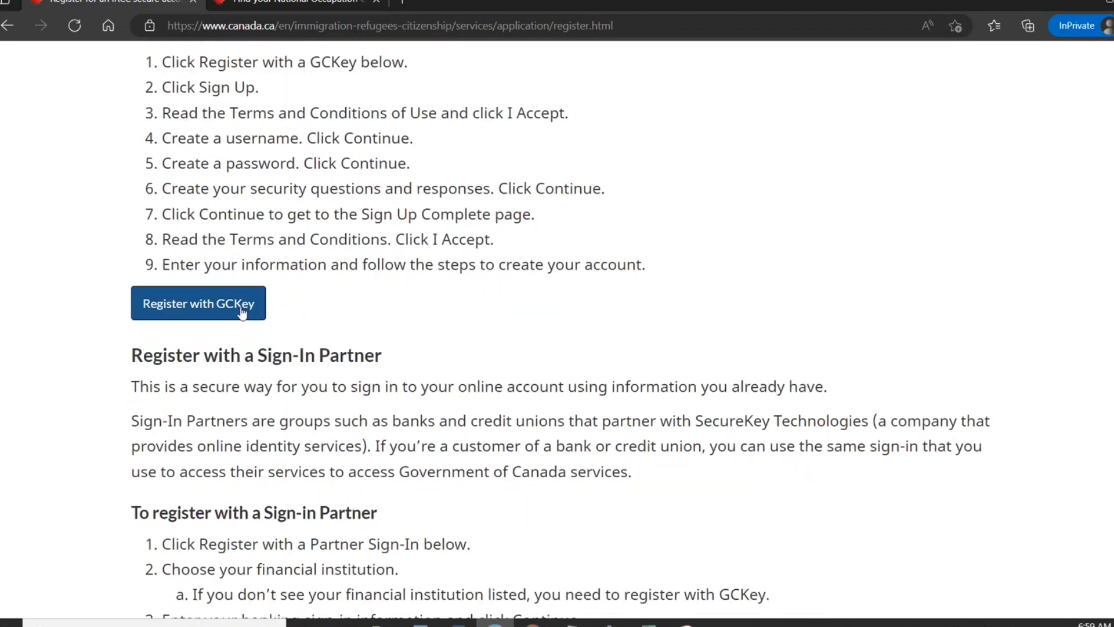
{"action": "left_click", "coordinate": [242, 312]}
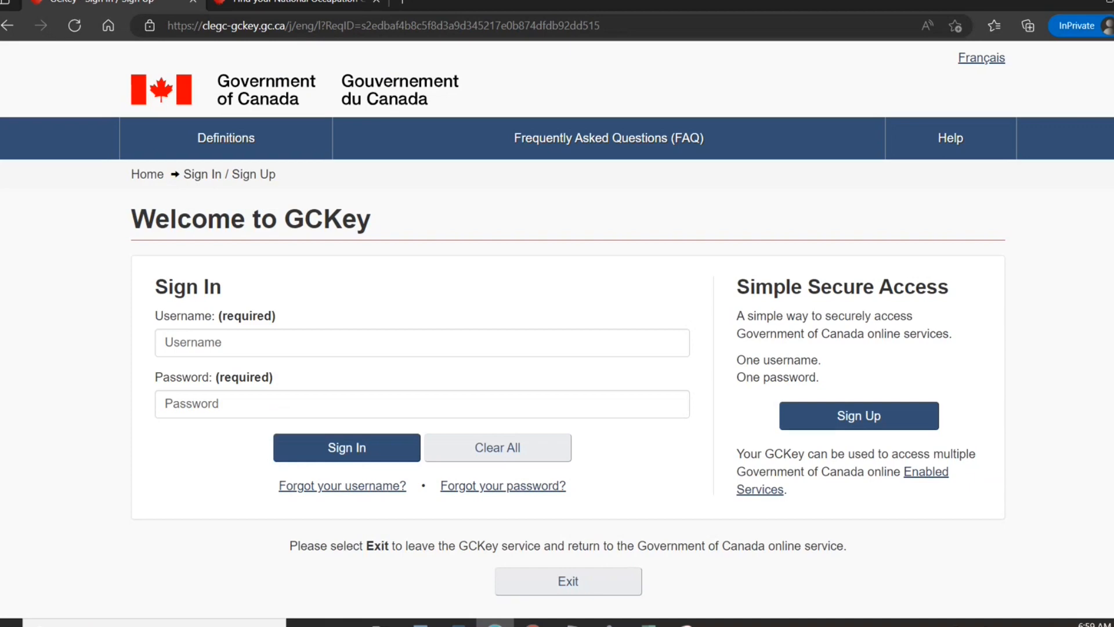
{"action": "scroll", "coordinate": [832, 388], "scroll_direction": "down", "scroll_amount": 1}
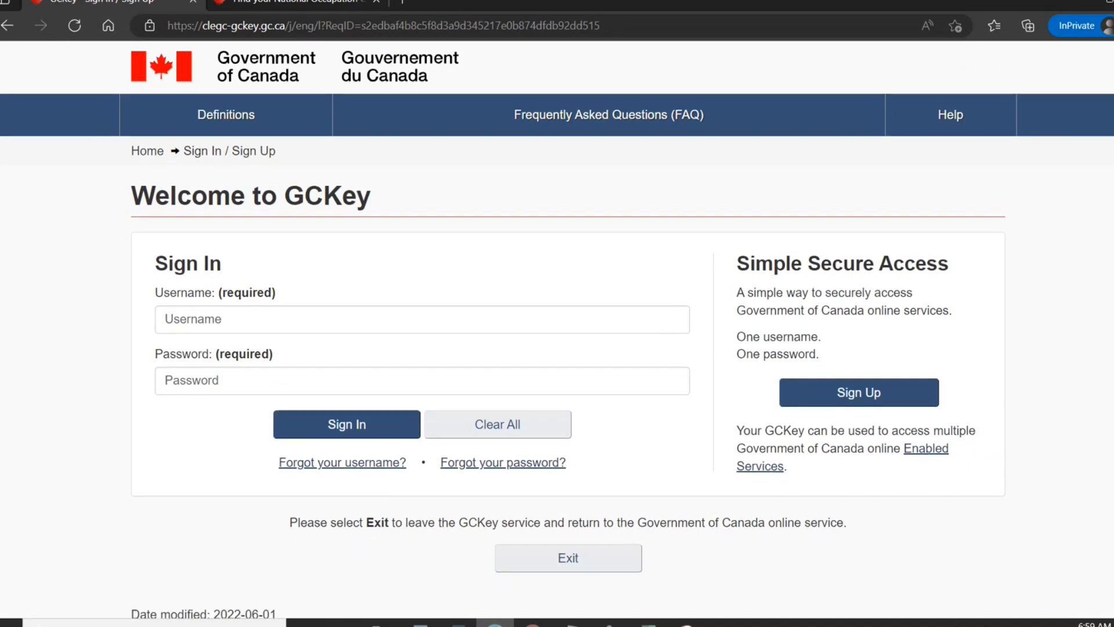
{"action": "left_click", "coordinate": [832, 389]}
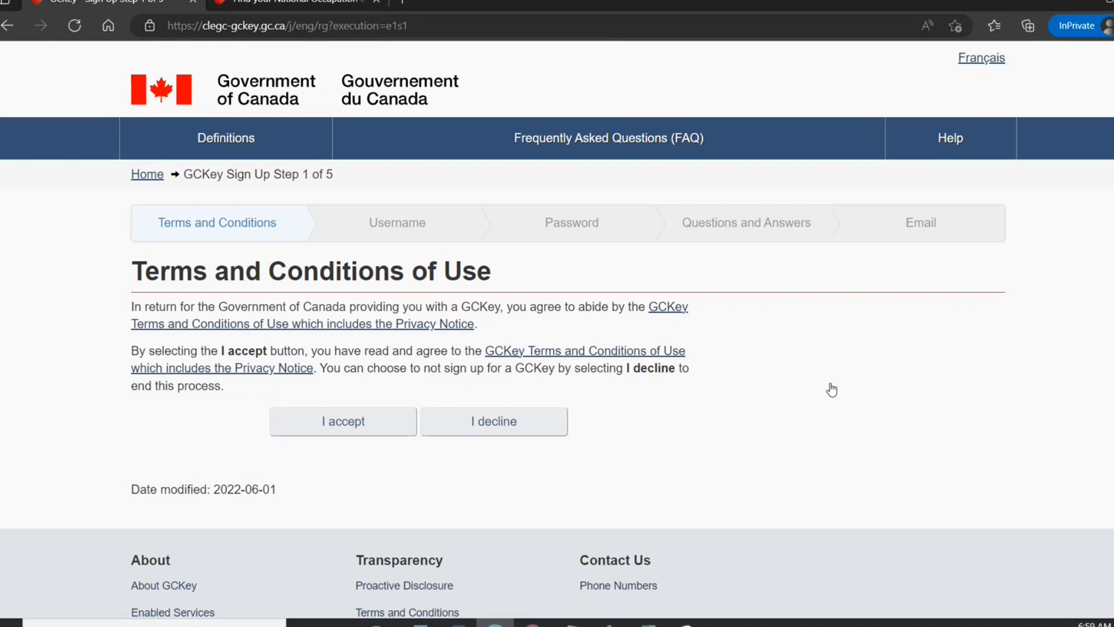
Accept the GCKey terms of use and submit a new username.
{"action": "left_click", "coordinate": [348, 422]}
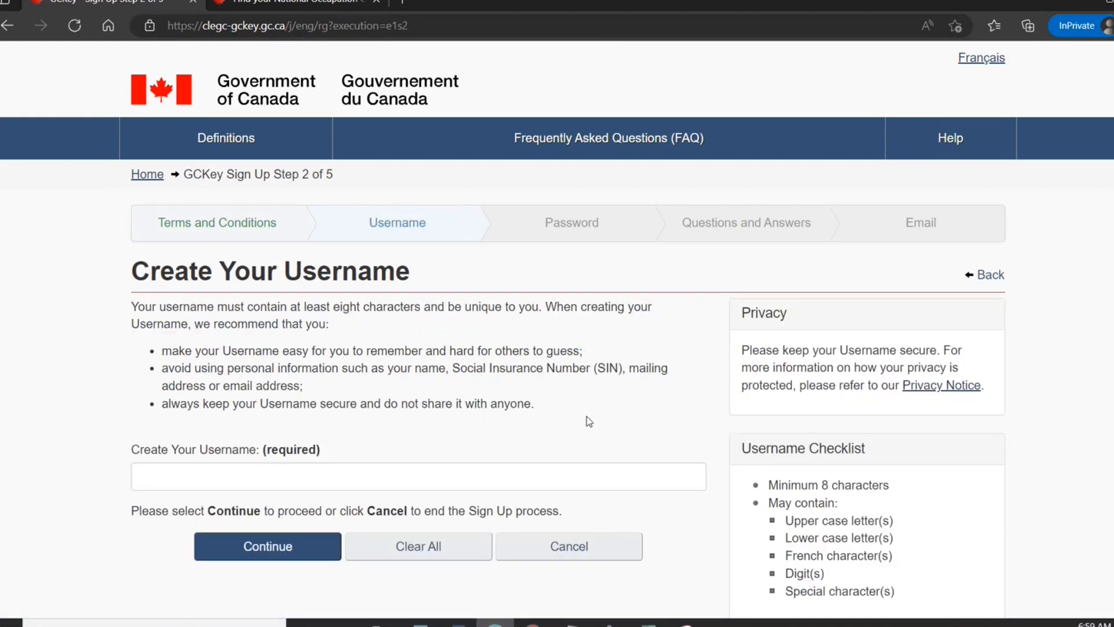
{"action": "left_click", "coordinate": [477, 477]}
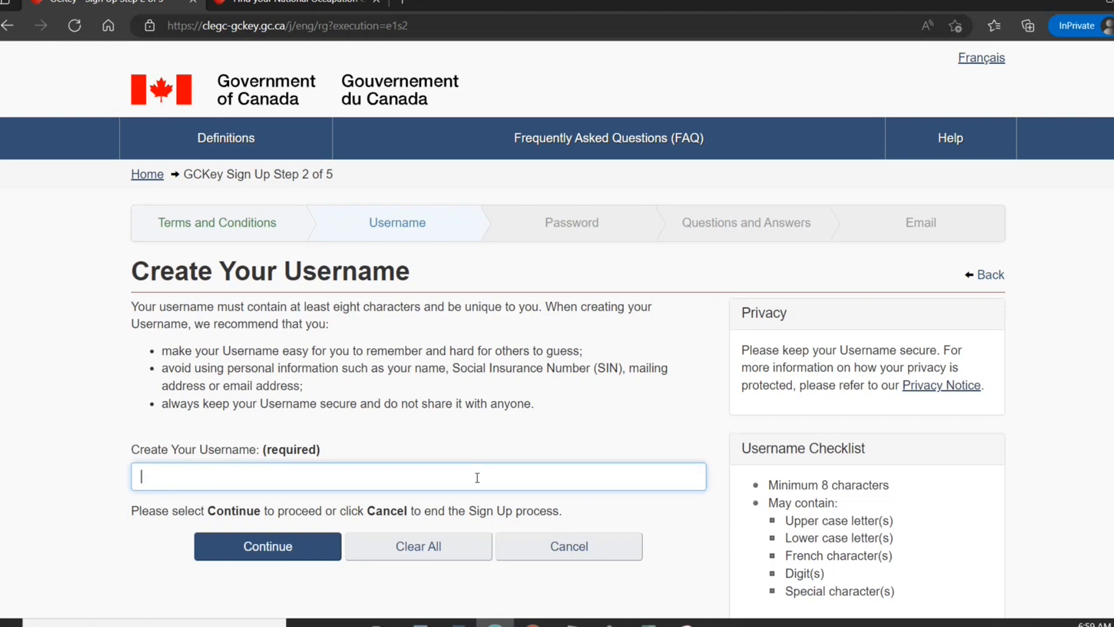
{"action": "type", "text": "newnoc2021"}
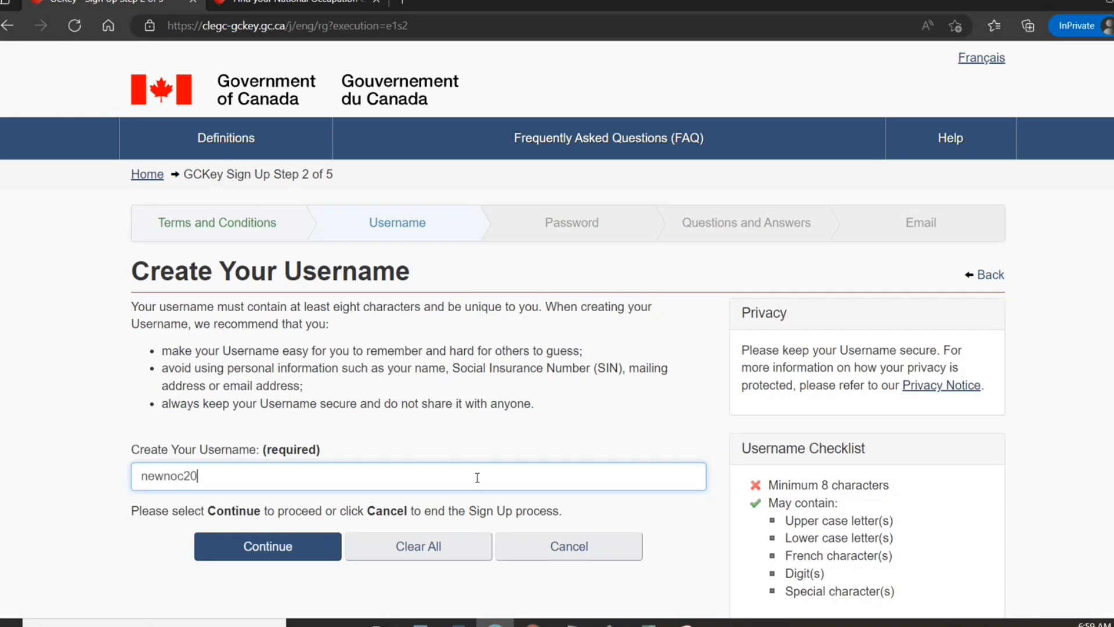
{"action": "left_click", "coordinate": [309, 554]}
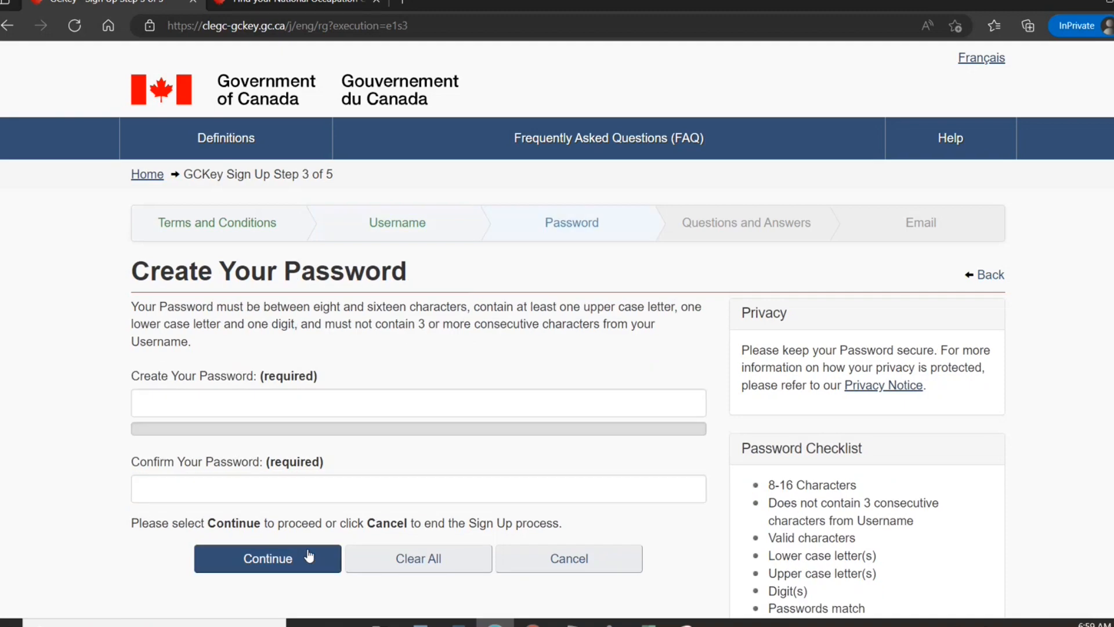
Enter a strong password for the new GCKey account.
{"action": "left_click", "coordinate": [185, 403]}
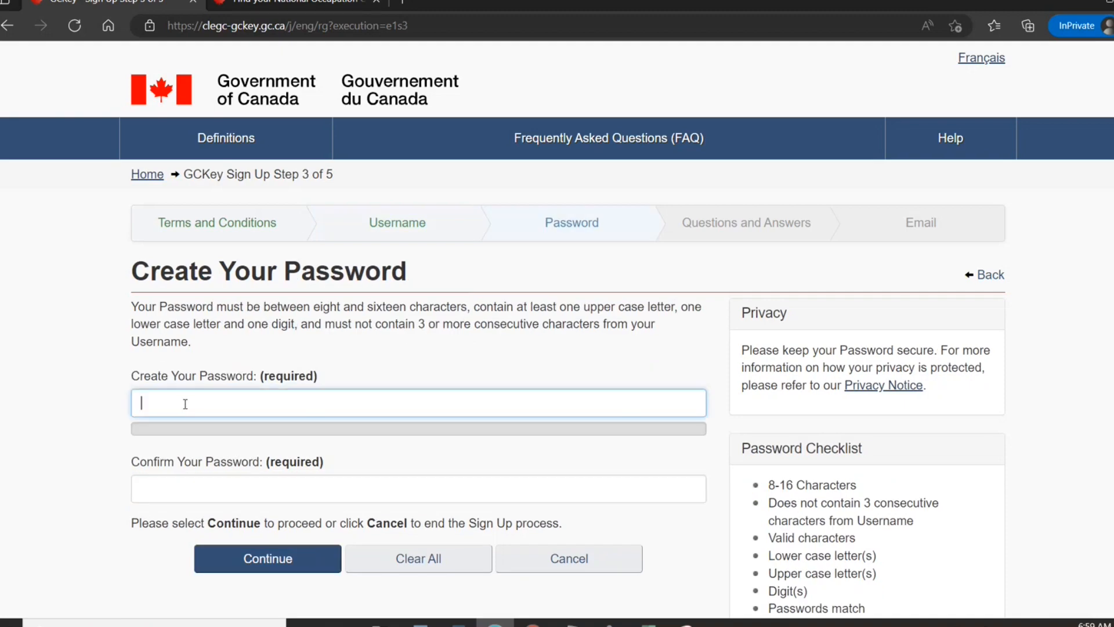
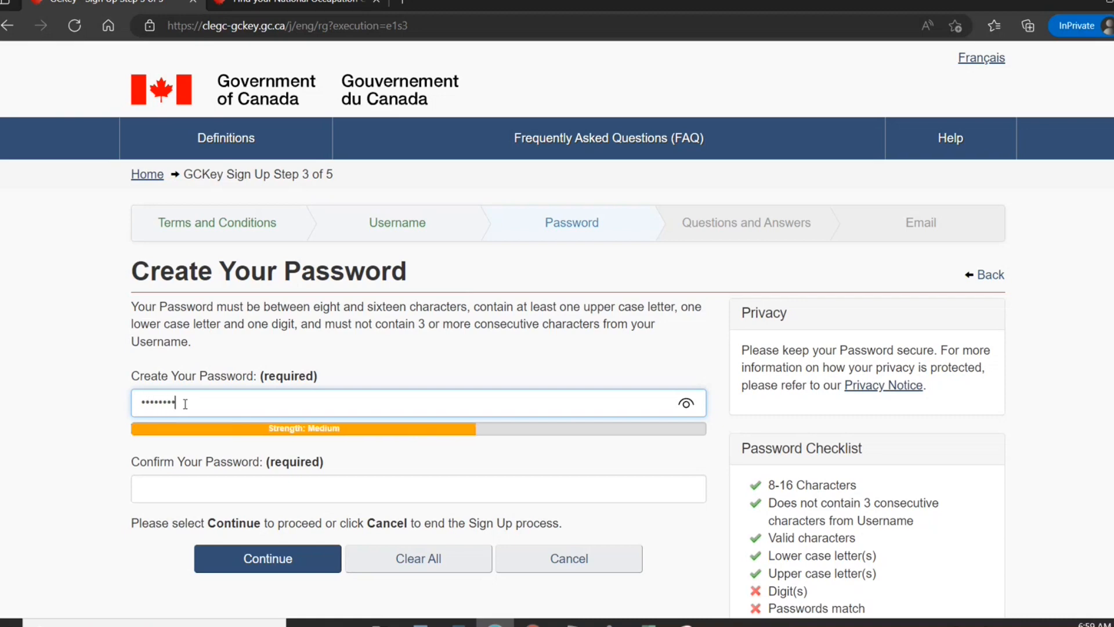
{"action": "key", "text": "Tab"}
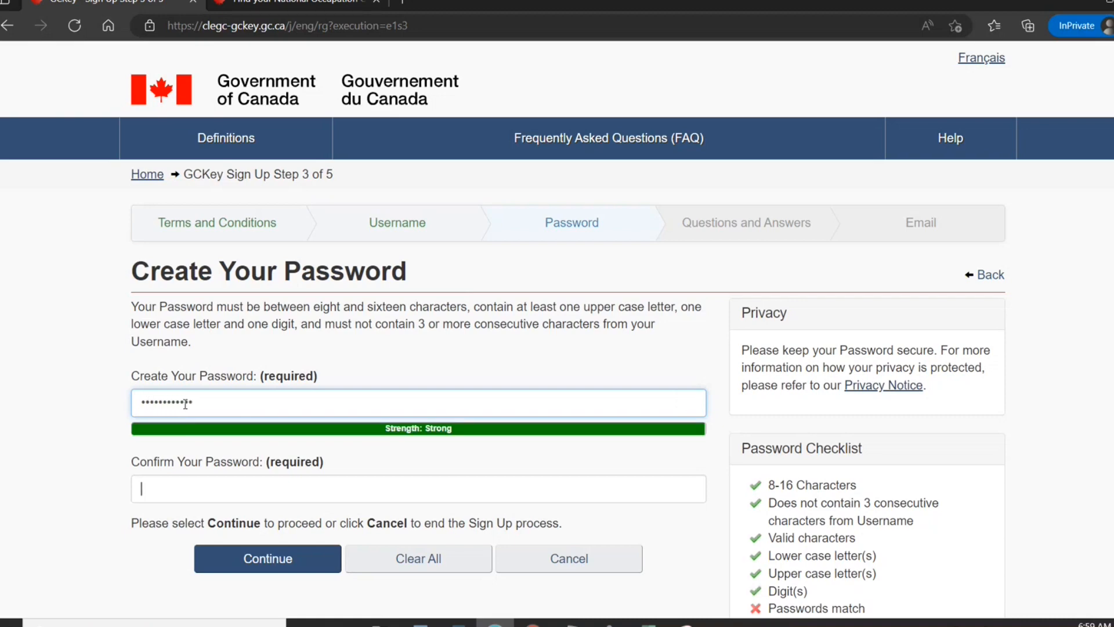
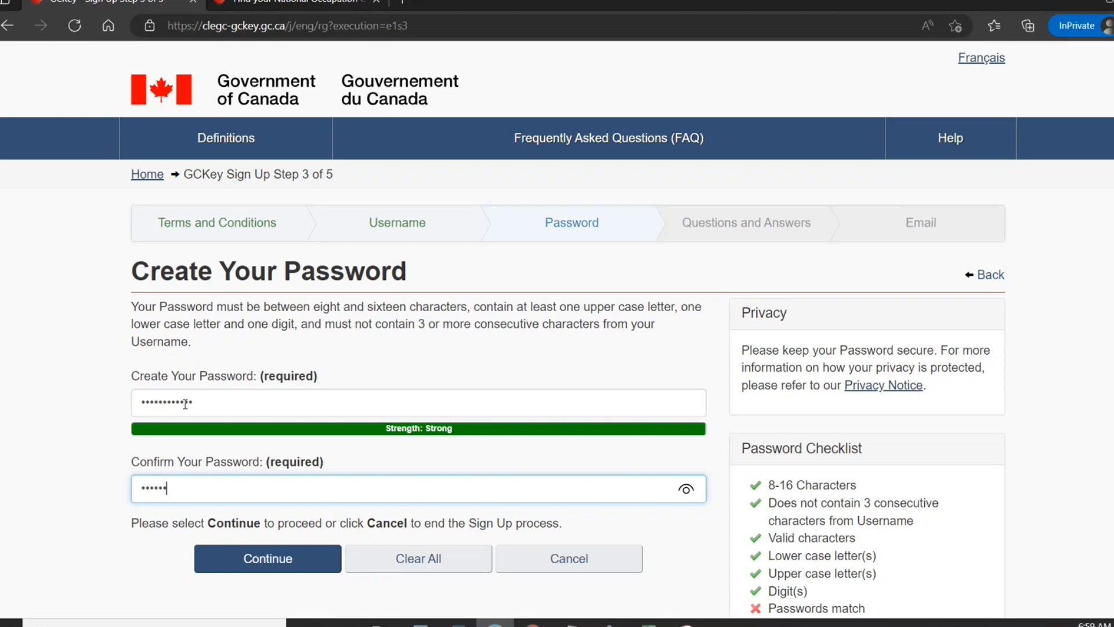
Submit the password, then choose 'What was my first pet's name?' and fill in its answer, memorable person and hint.
{"action": "left_click", "coordinate": [282, 565]}
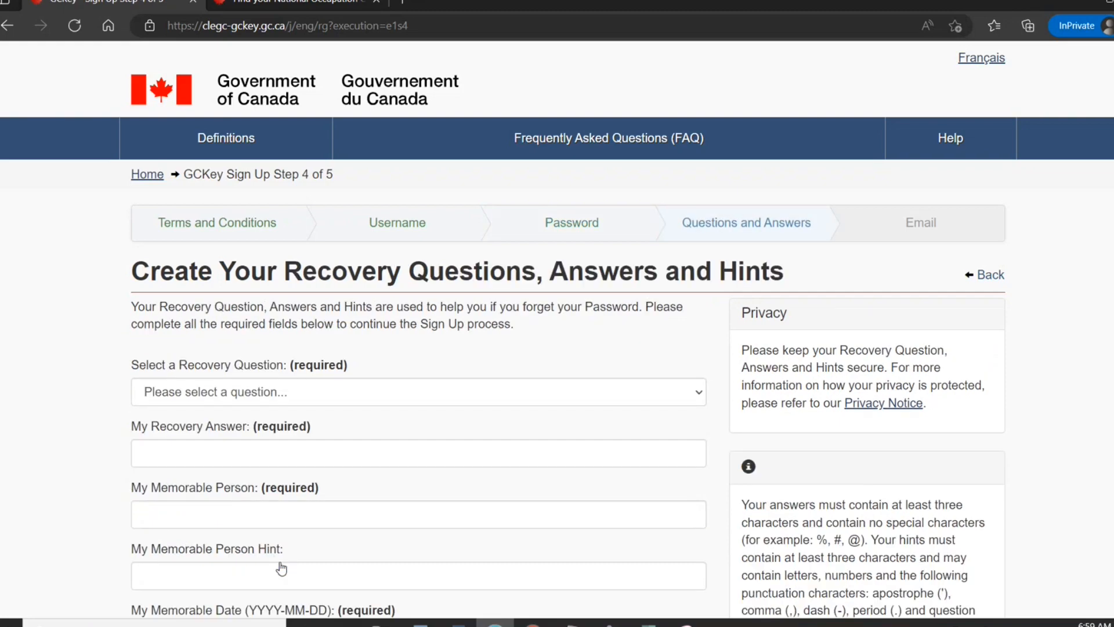
{"action": "left_click", "coordinate": [384, 399]}
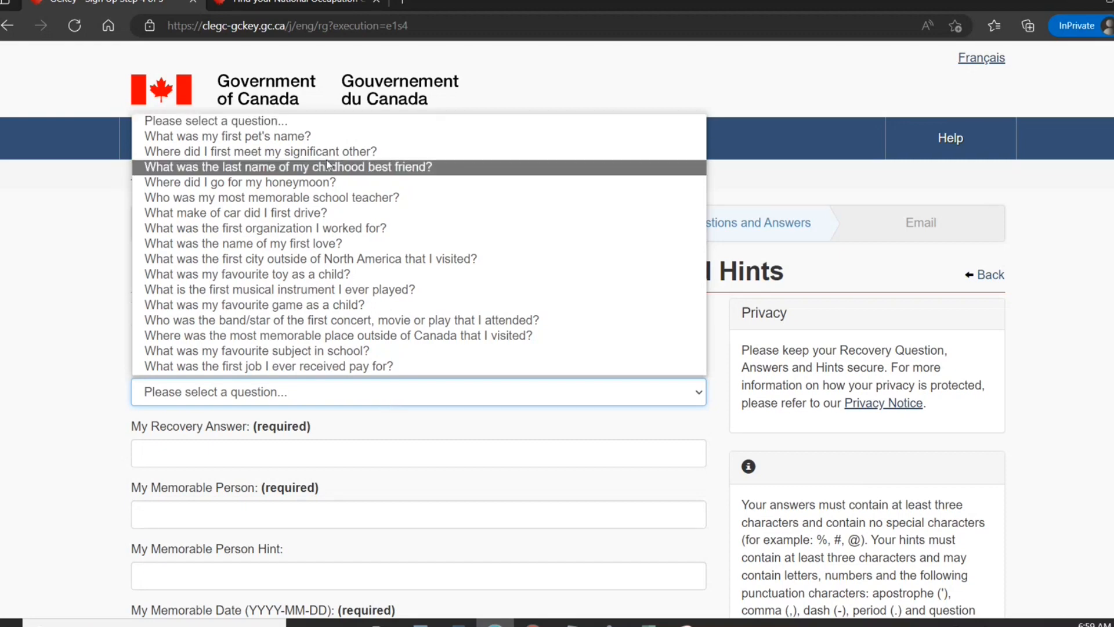
{"action": "left_click", "coordinate": [325, 136]}
{"action": "left_click", "coordinate": [300, 458]}
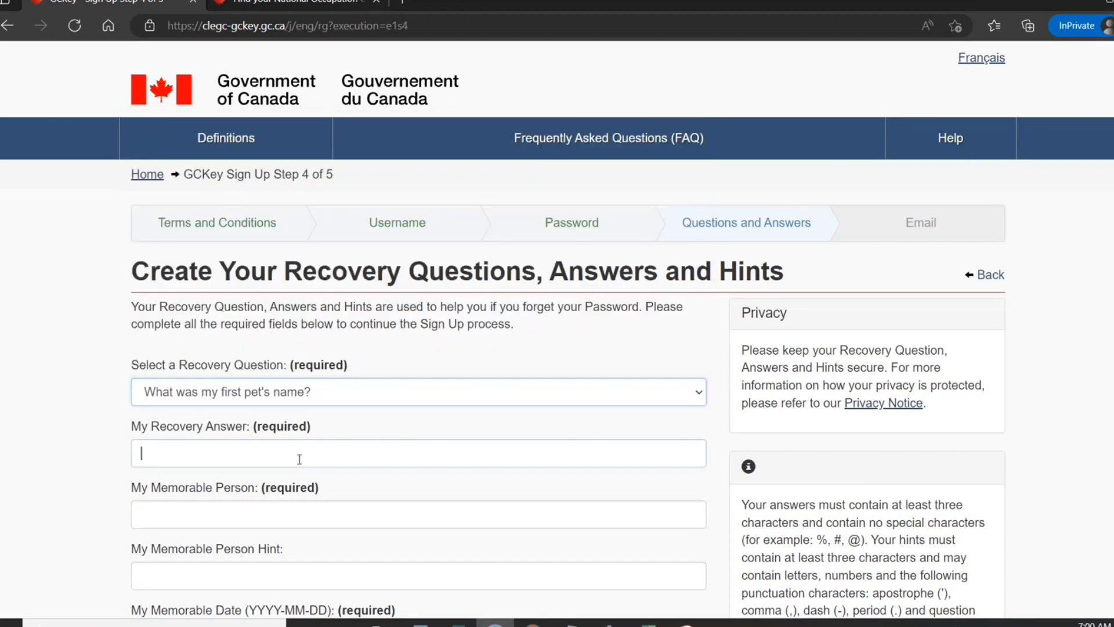
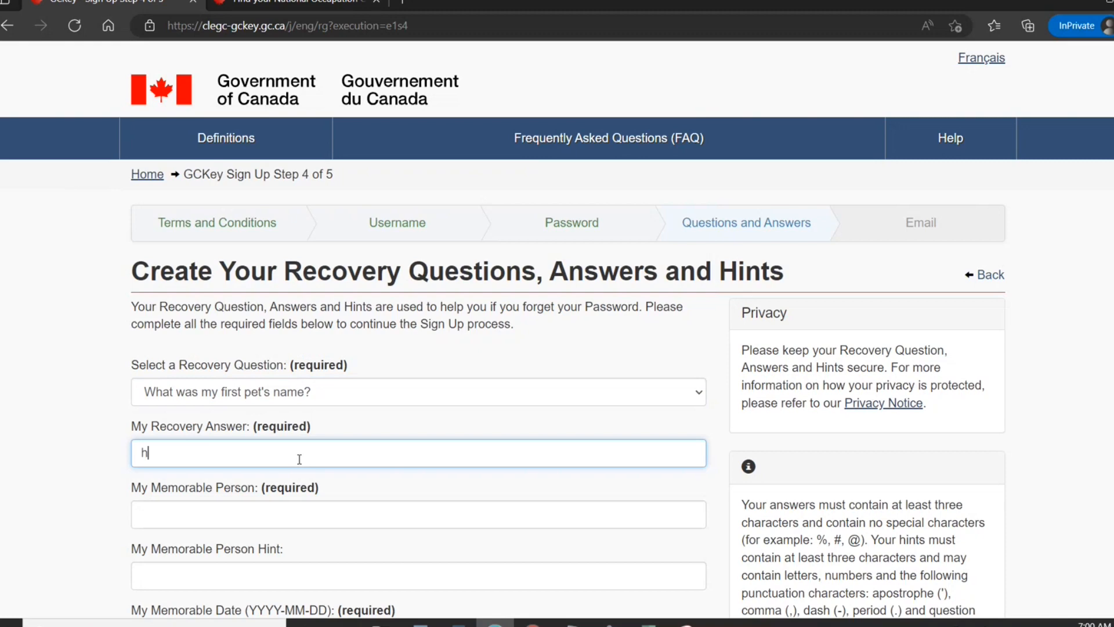
{"action": "left_click", "coordinate": [305, 516]}
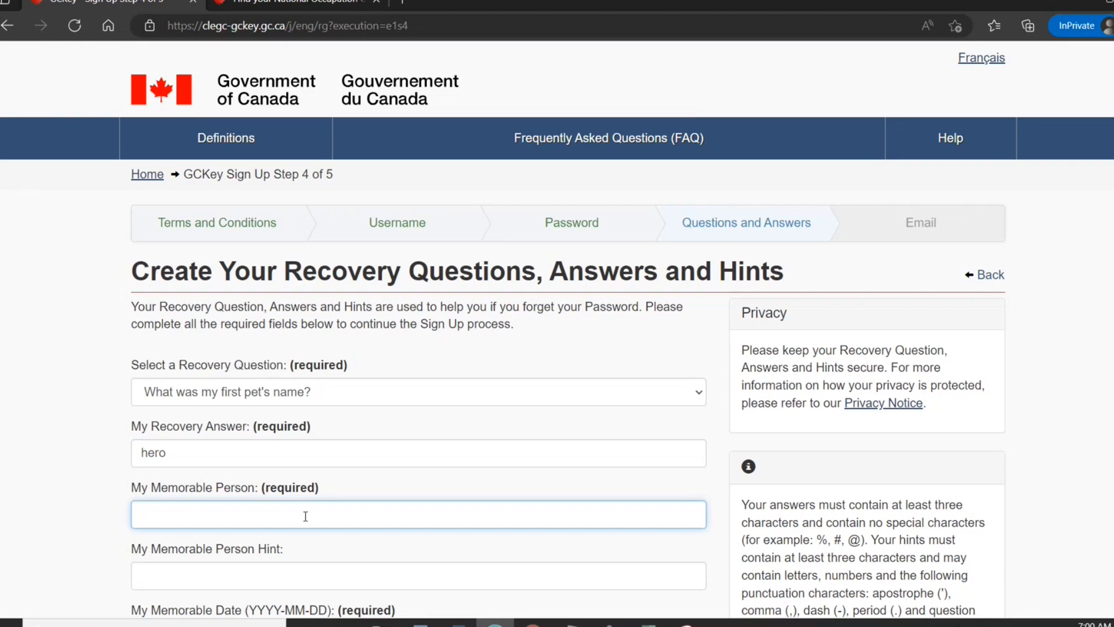
{"action": "left_click", "coordinate": [298, 574]}
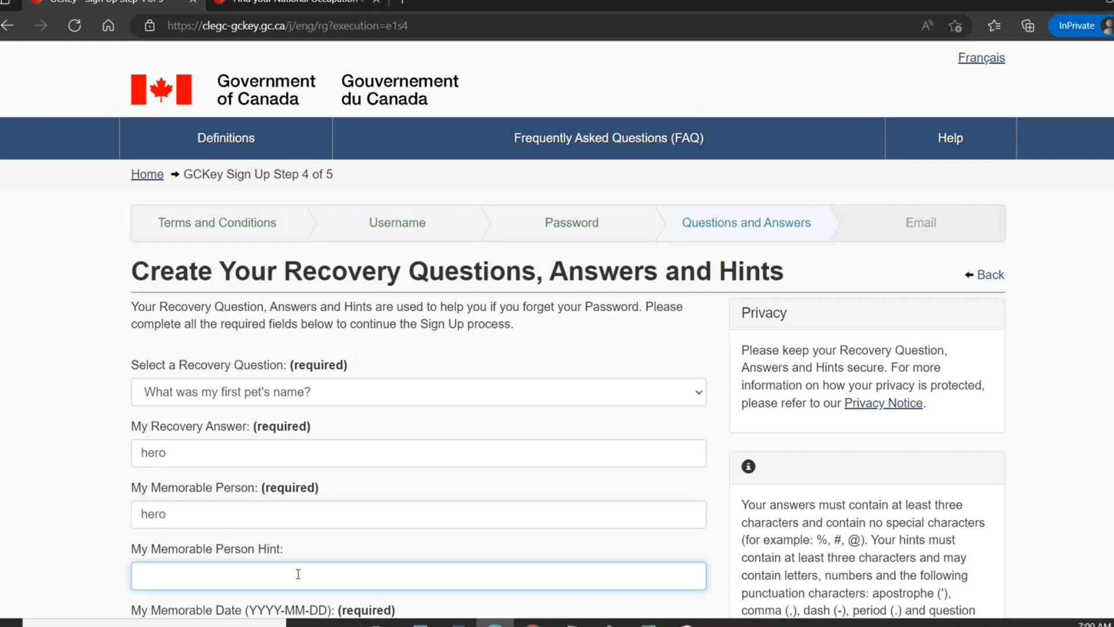
Enter the memorable date and its hint, then submit the recovery form.
{"action": "scroll", "coordinate": [733, 510], "scroll_direction": "down", "scroll_amount": 5}
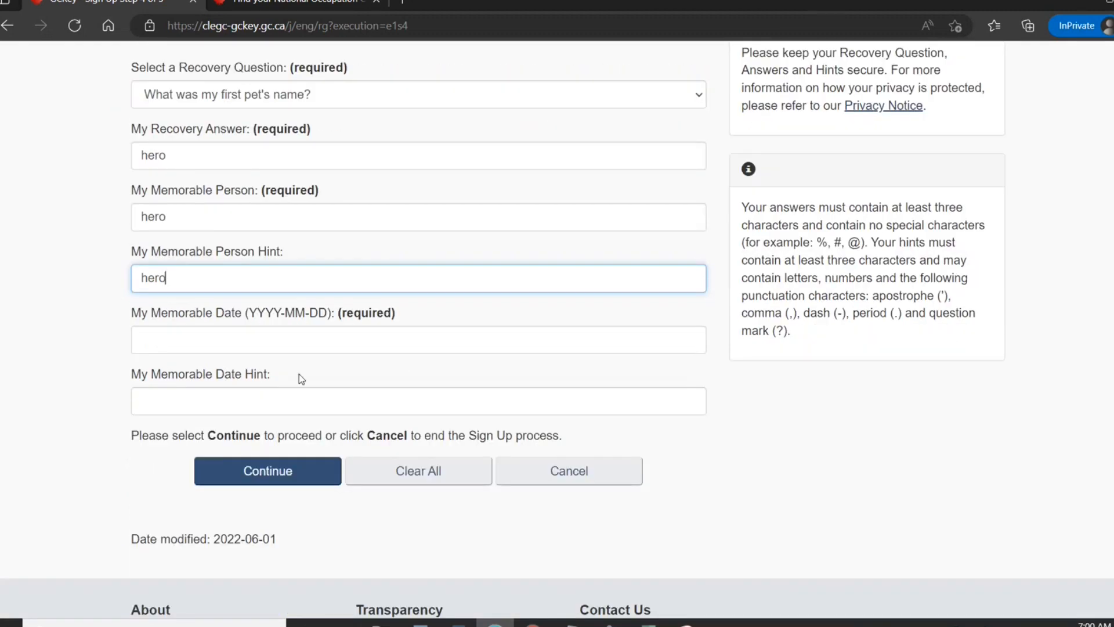
{"action": "left_click", "coordinate": [163, 335]}
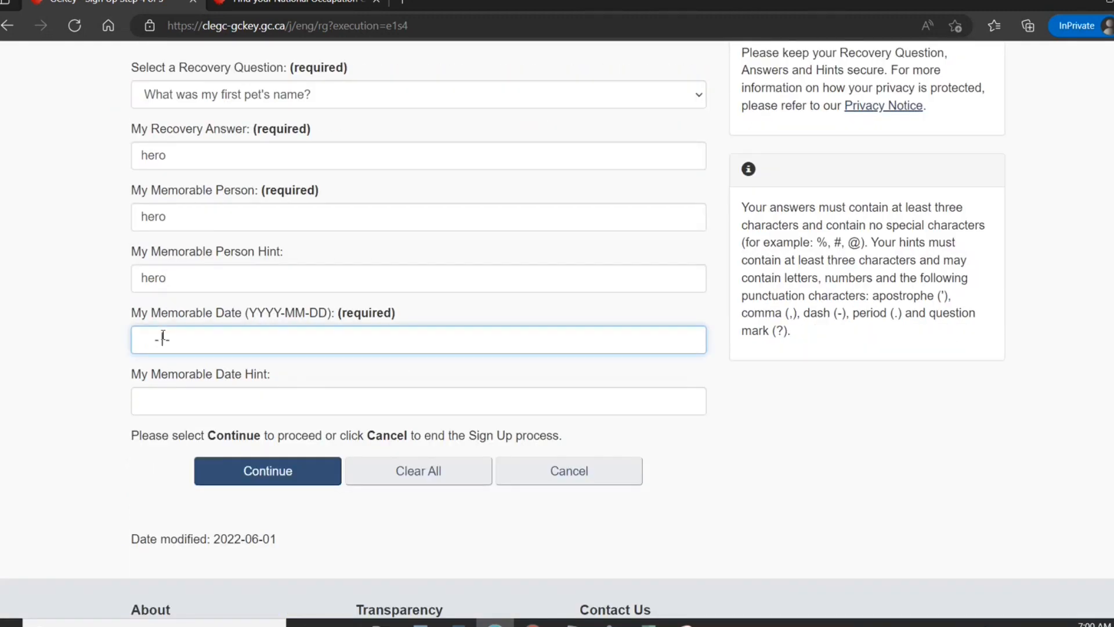
{"action": "type", "text": "202"}
{"action": "key", "text": "BackSpace"}
{"action": "key", "text": "BackSpace"}
{"action": "key", "text": "BackSpace"}
{"action": "left_click", "coordinate": [167, 408]}
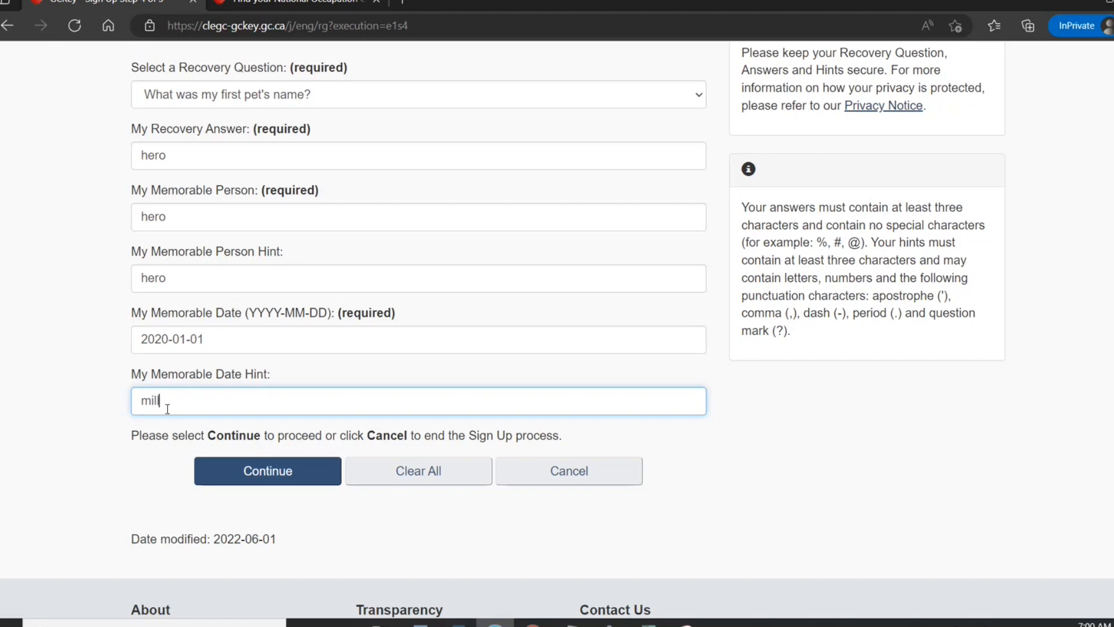
{"action": "left_click", "coordinate": [298, 472]}
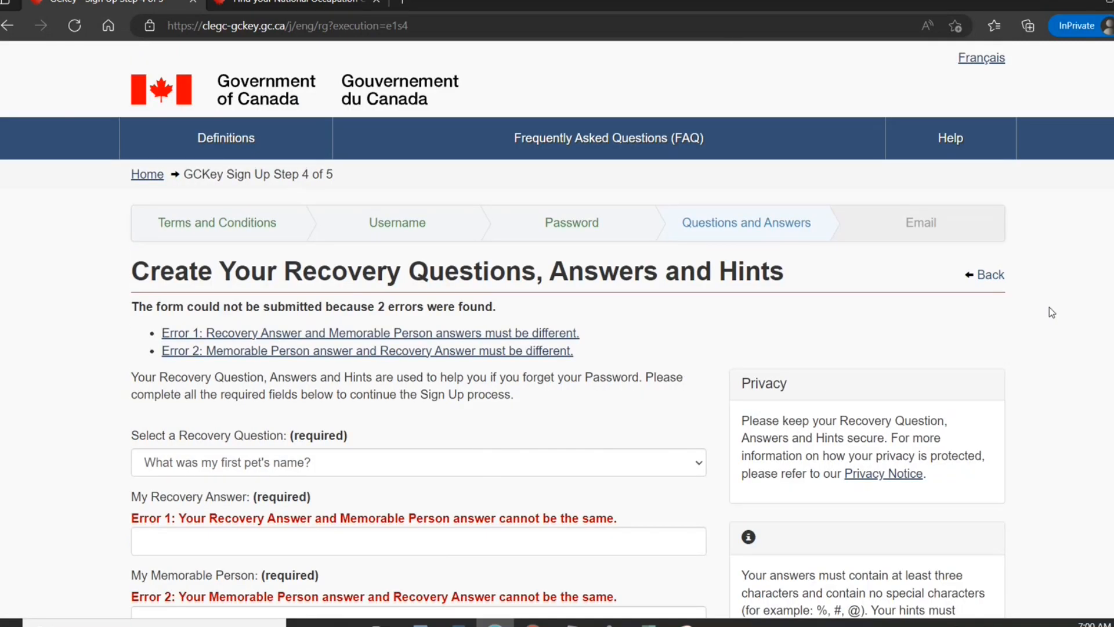
Re-enter the recovery answer, give a different memorable person answer, and resubmit.
{"action": "scroll", "coordinate": [557, 325], "scroll_direction": "down", "scroll_amount": 7}
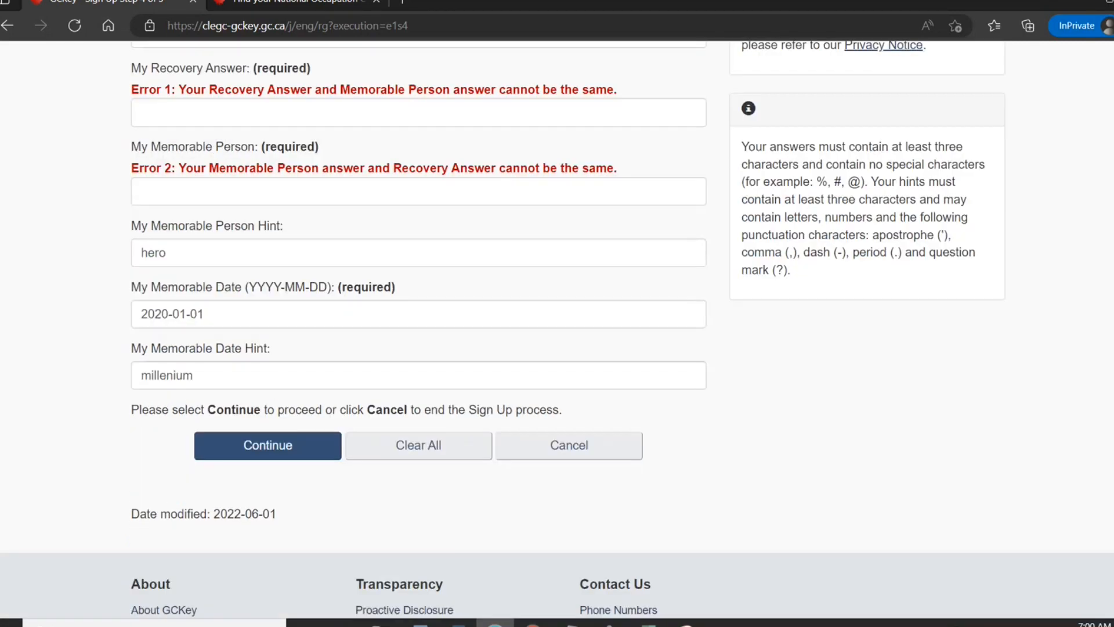
{"action": "scroll", "coordinate": [557, 324], "scroll_direction": "up", "scroll_amount": 5}
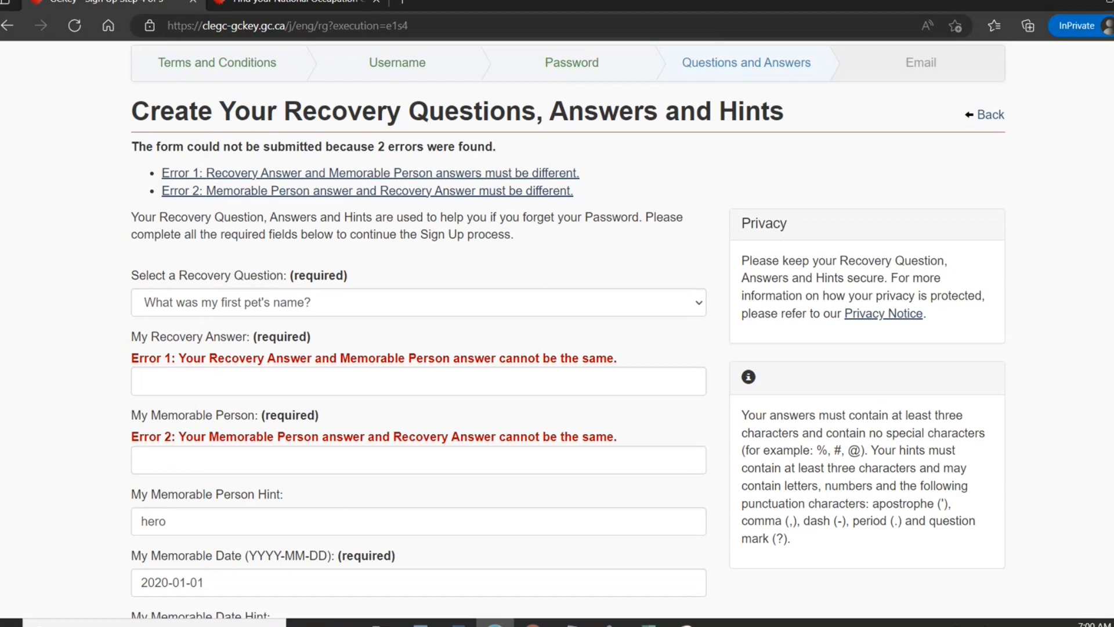
{"action": "left_click", "coordinate": [440, 373]}
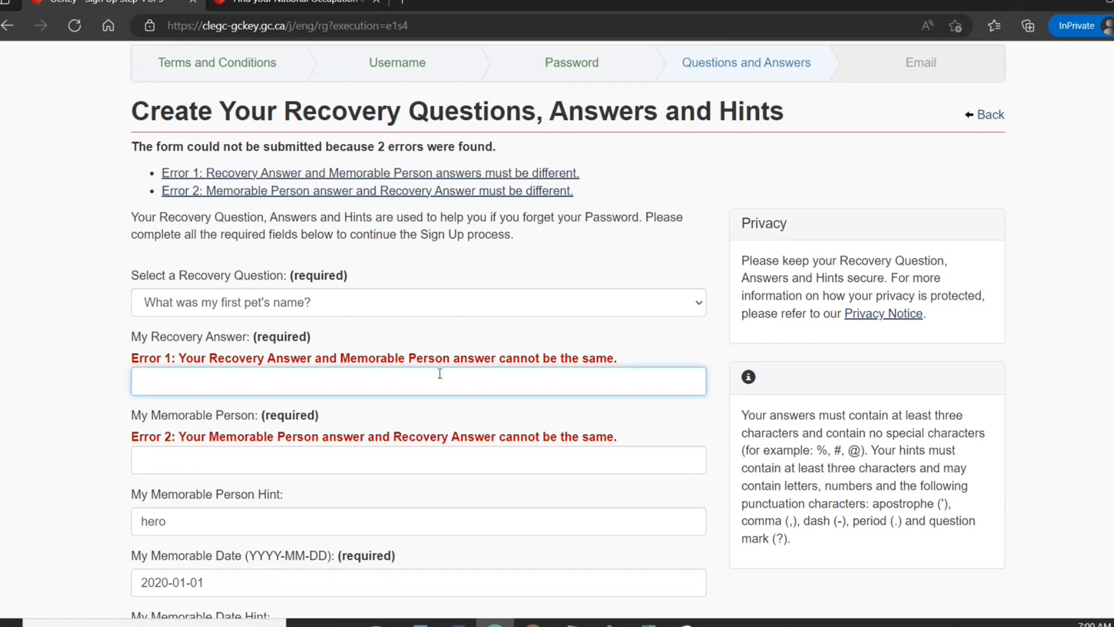
{"action": "key", "text": "Tab"}
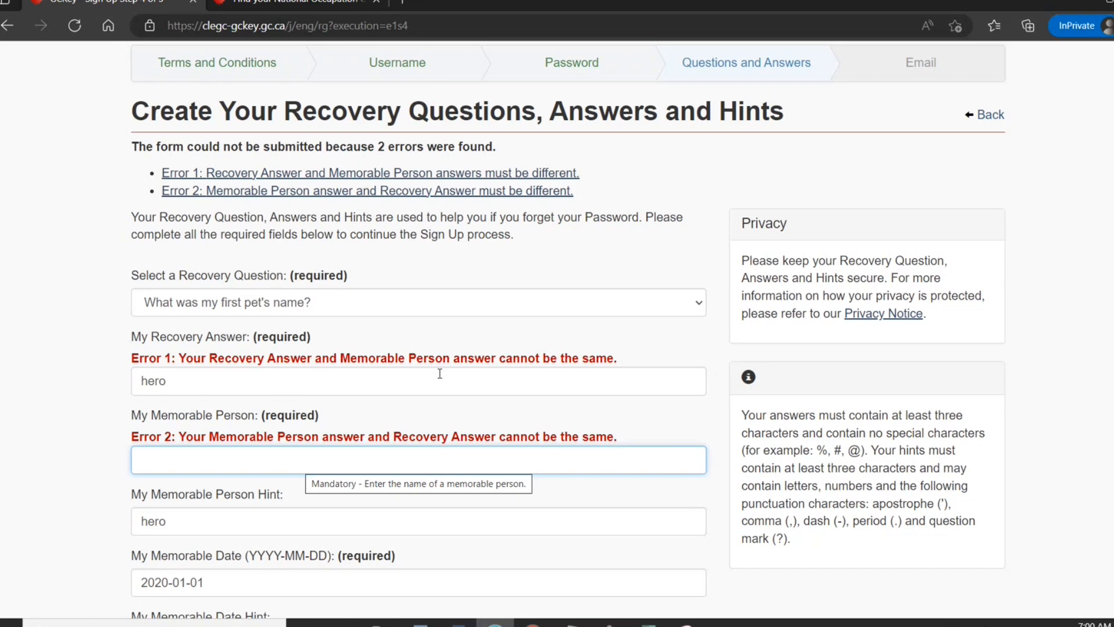
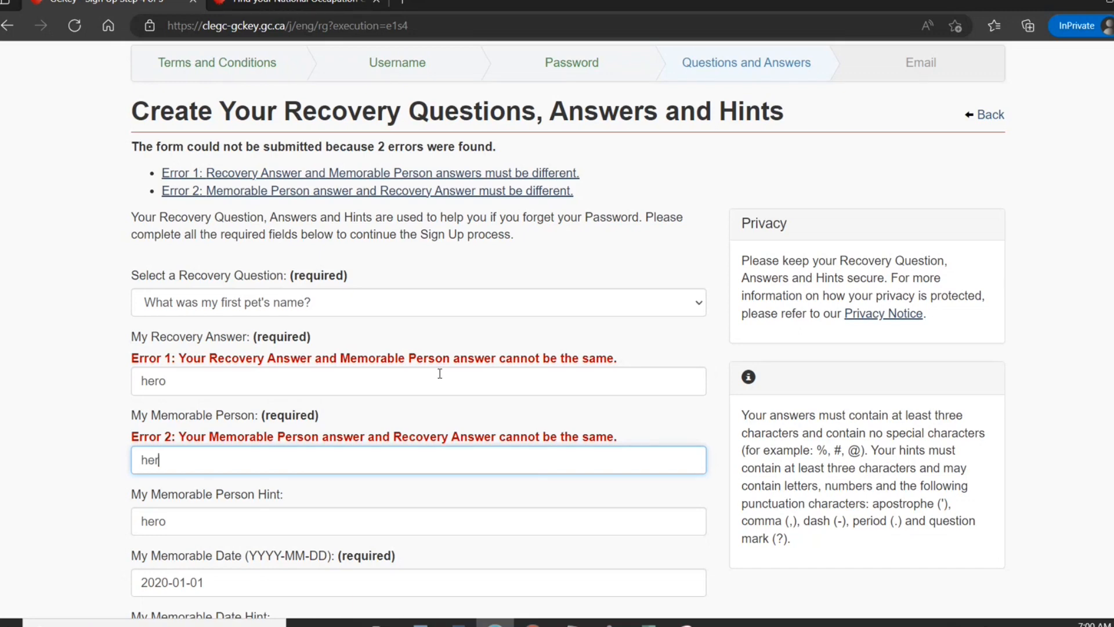
{"action": "scroll", "coordinate": [336, 406], "scroll_direction": "down", "scroll_amount": 6}
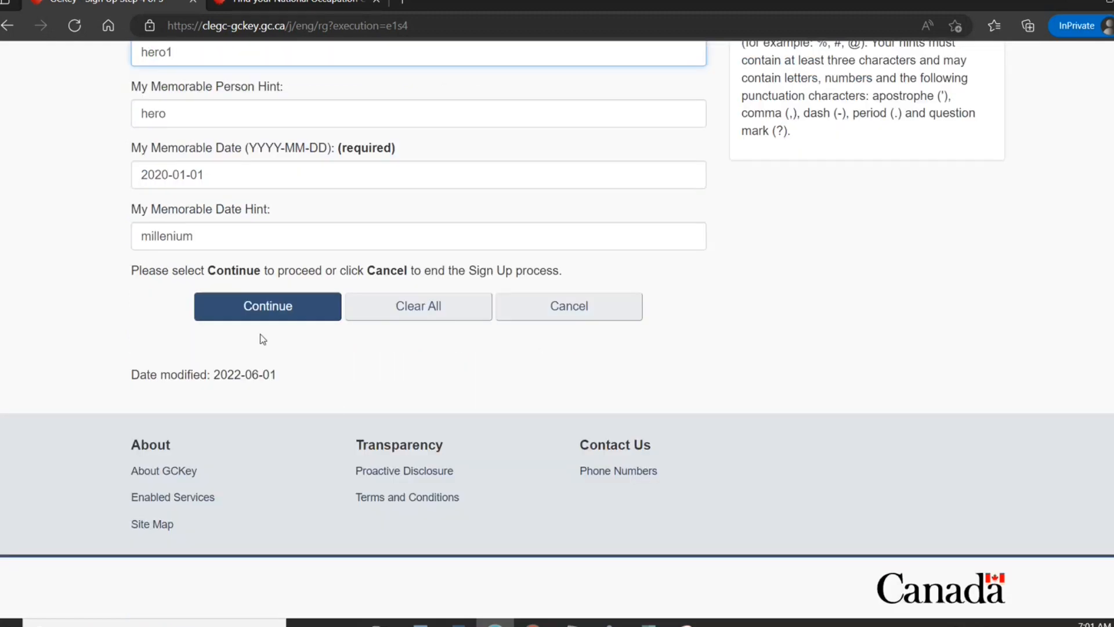
{"action": "left_click", "coordinate": [267, 315]}
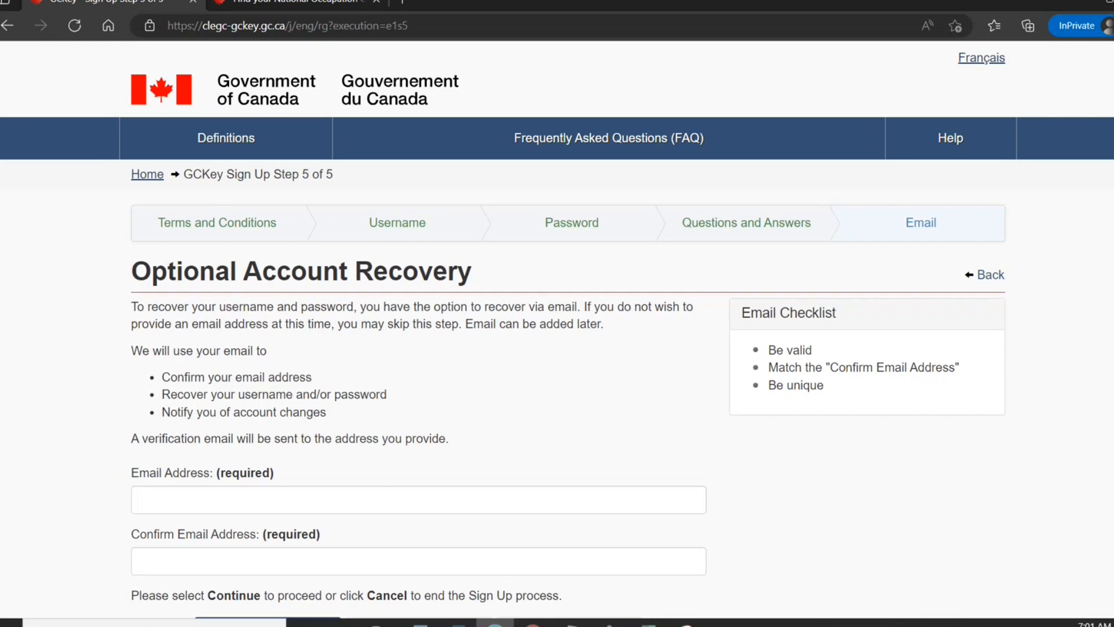
{"action": "right_click", "coordinate": [1109, 284]}
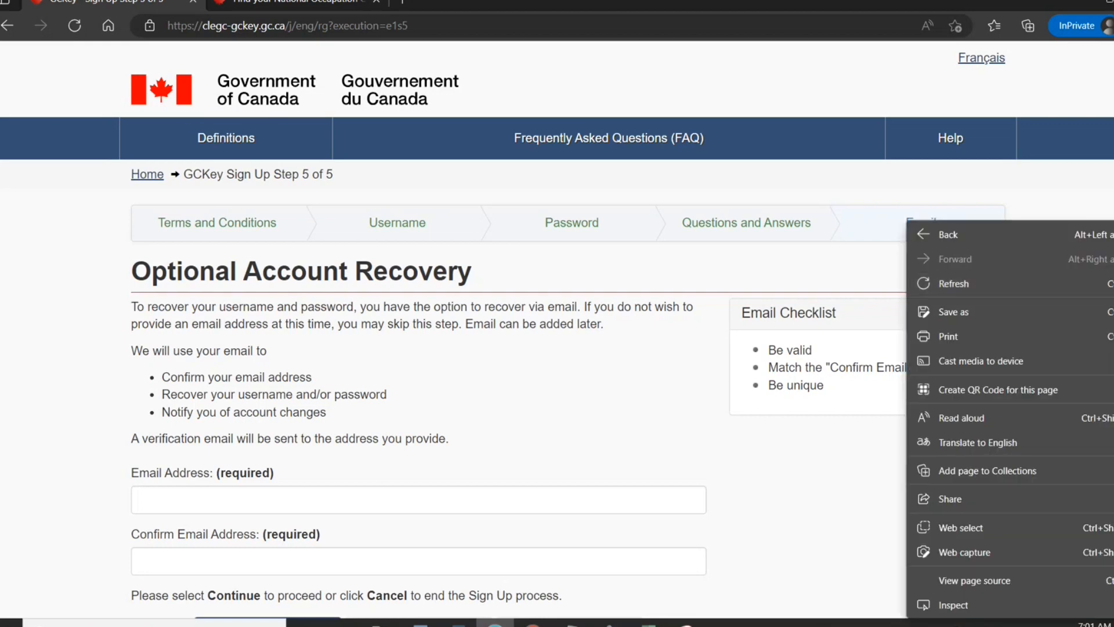
{"action": "scroll", "coordinate": [557, 330], "scroll_direction": "down", "scroll_amount": 2}
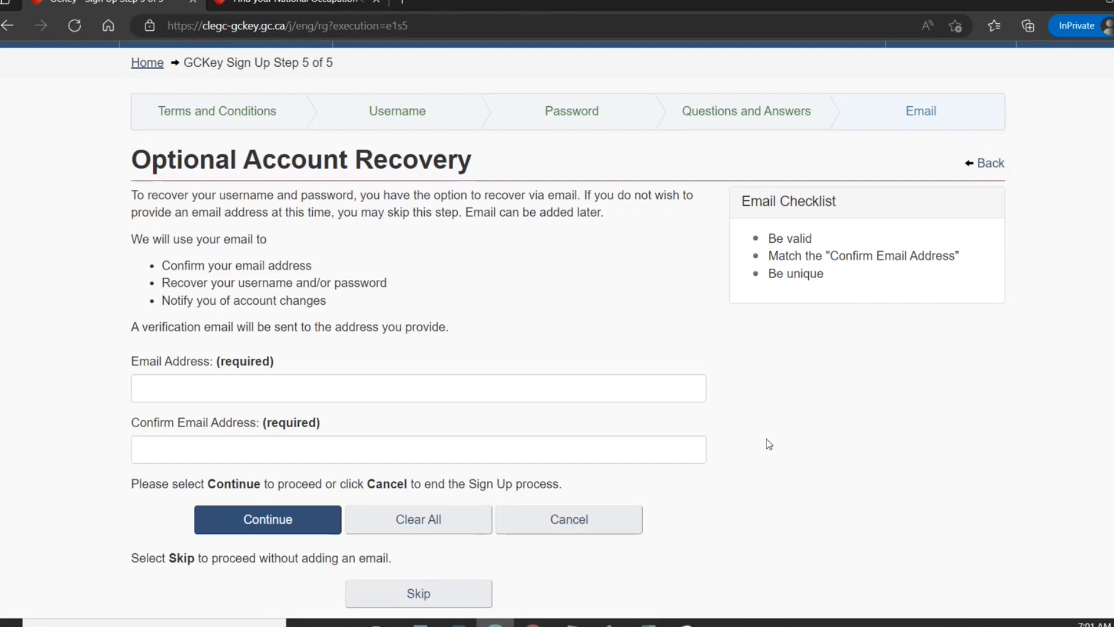
{"action": "left_click_drag", "start_coordinate": [593, 592], "coordinate": [560, 48]}
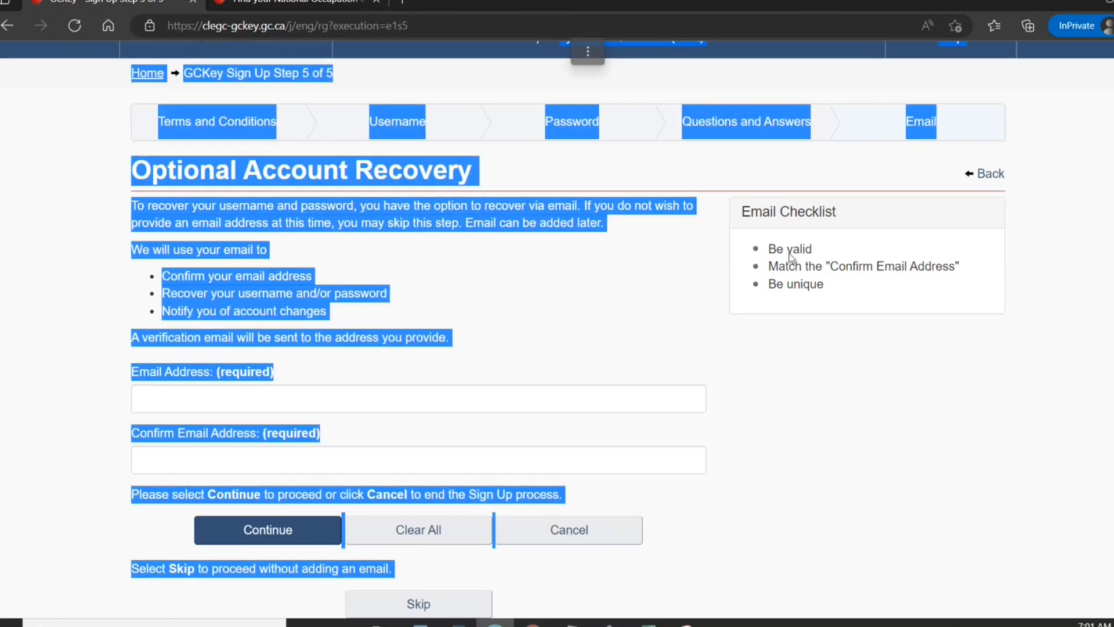
{"action": "left_click", "coordinate": [713, 43]}
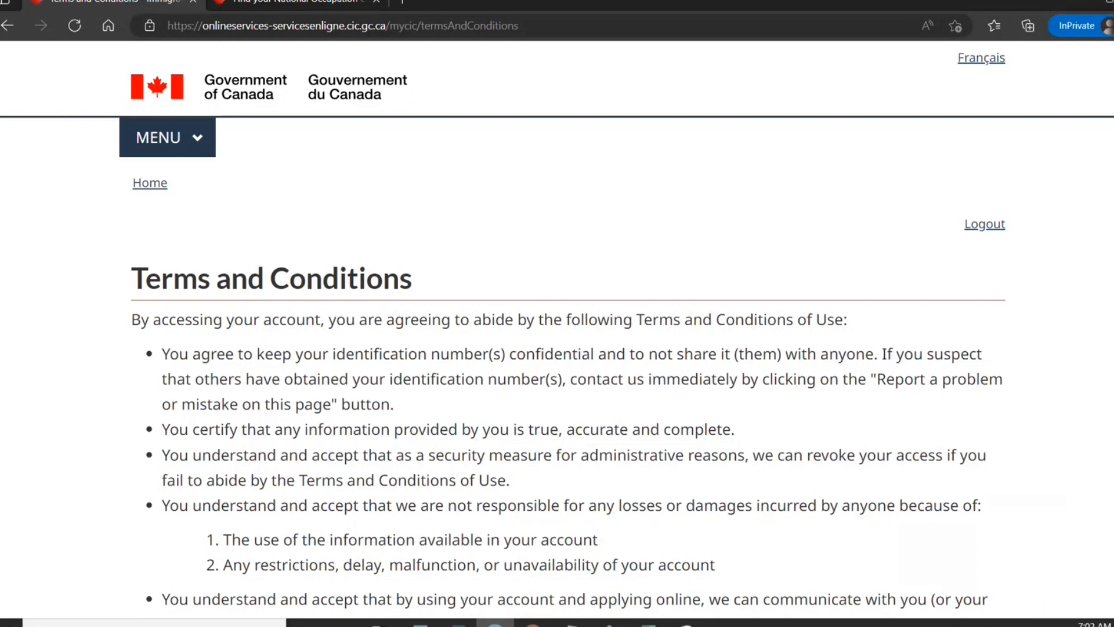
Accept the IRCC terms and conditions and reach the empty account home page.
{"action": "scroll", "coordinate": [462, 400], "scroll_direction": "down", "scroll_amount": 6}
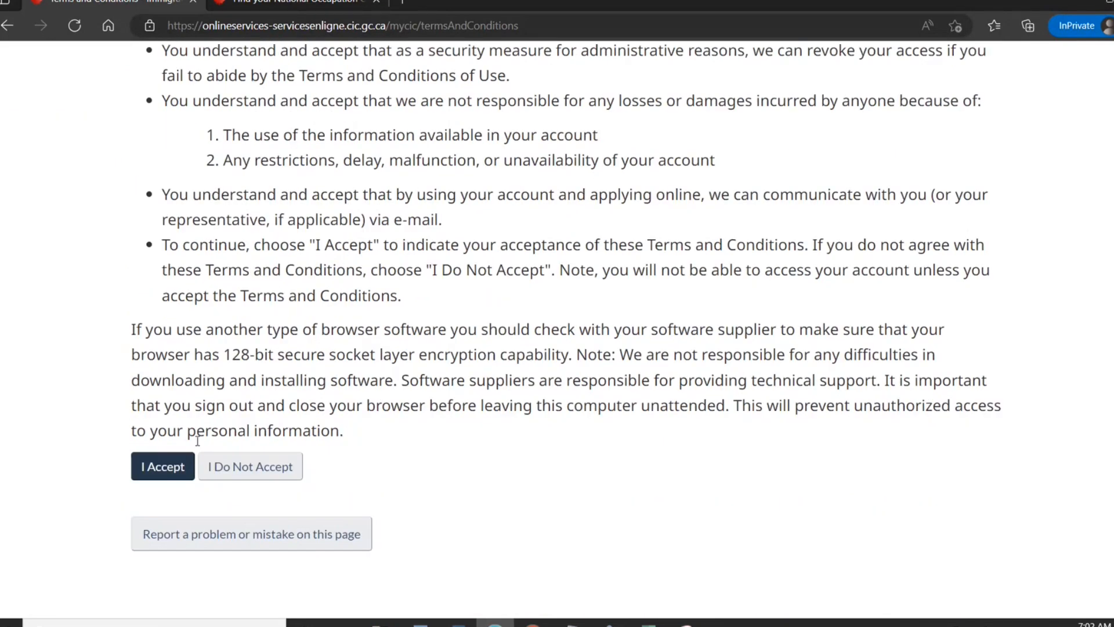
{"action": "left_click", "coordinate": [183, 467]}
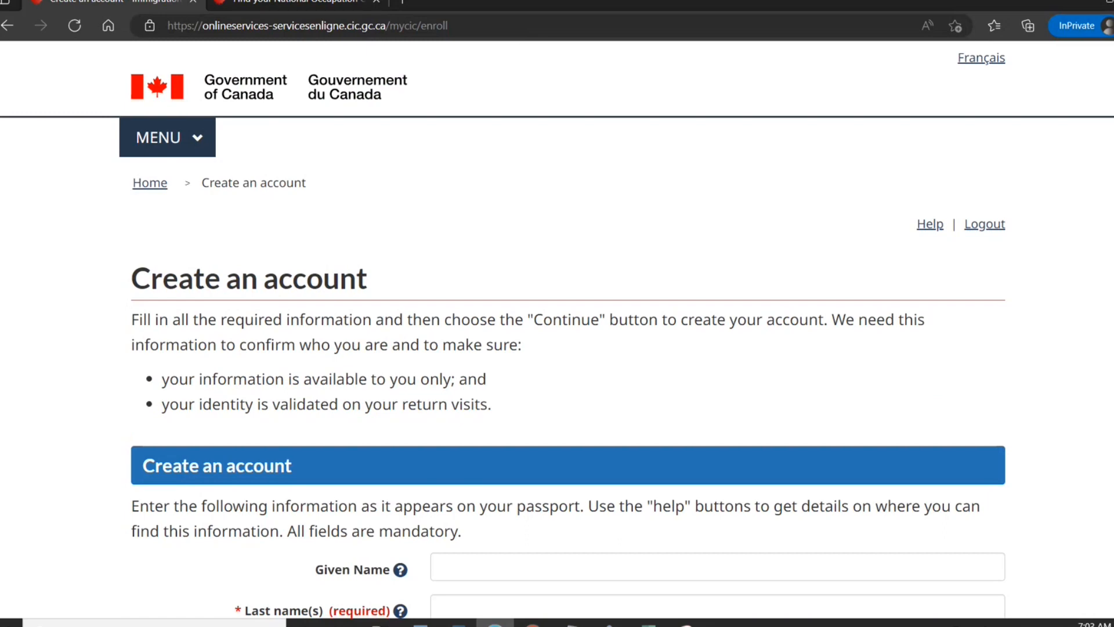
{"action": "scroll", "coordinate": [557, 348], "scroll_direction": "down", "scroll_amount": 4}
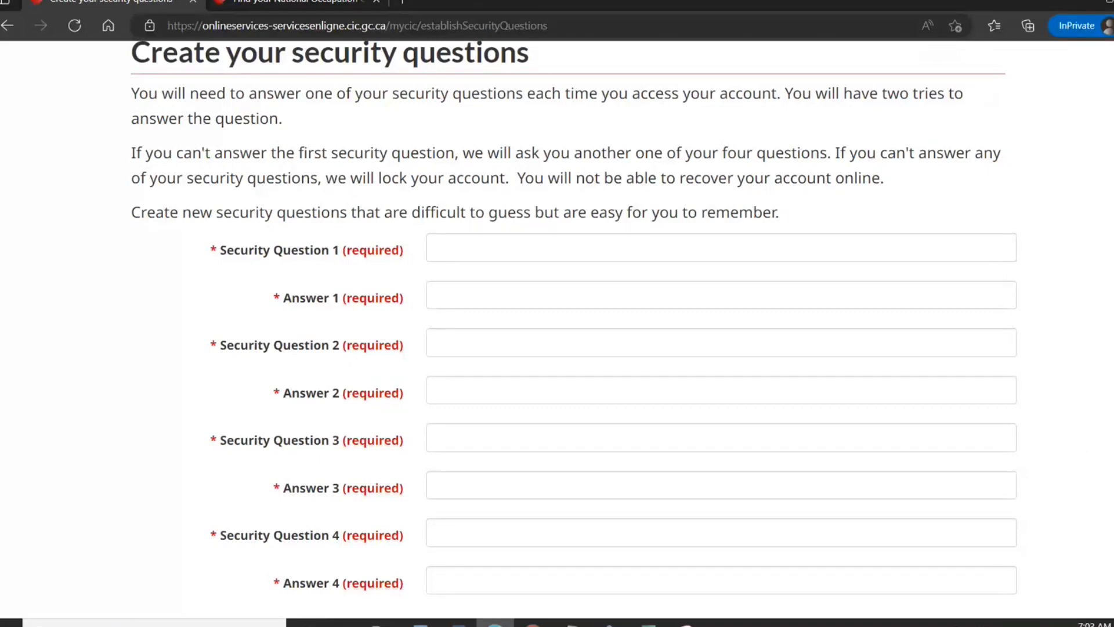
{"action": "scroll", "coordinate": [557, 320], "scroll_direction": "down", "scroll_amount": 4}
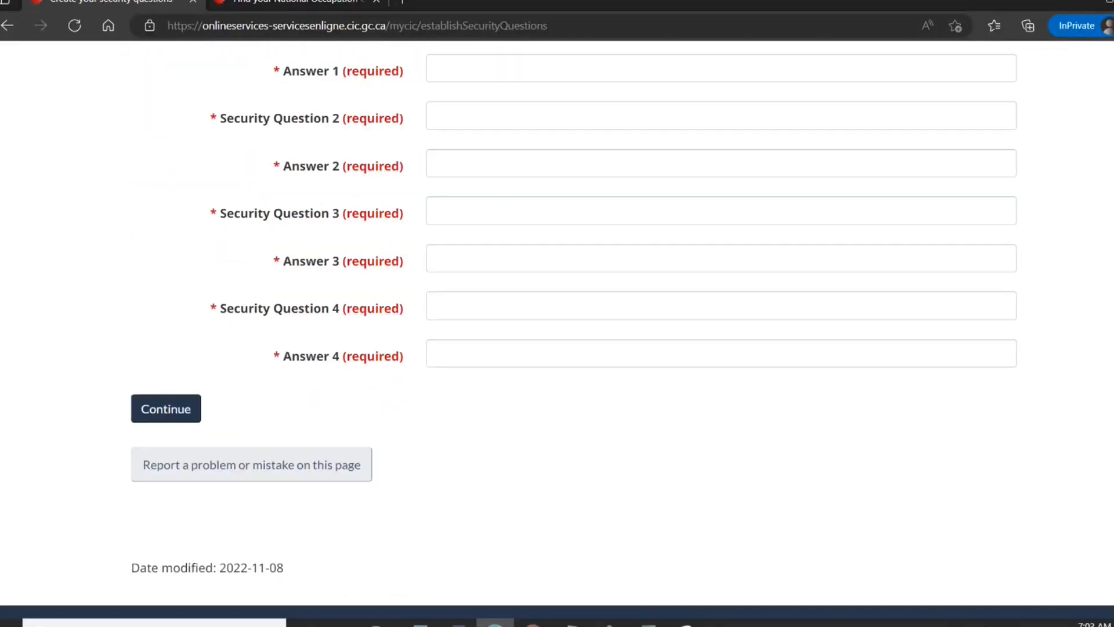
{"action": "scroll", "coordinate": [557, 319], "scroll_direction": "up", "scroll_amount": 2}
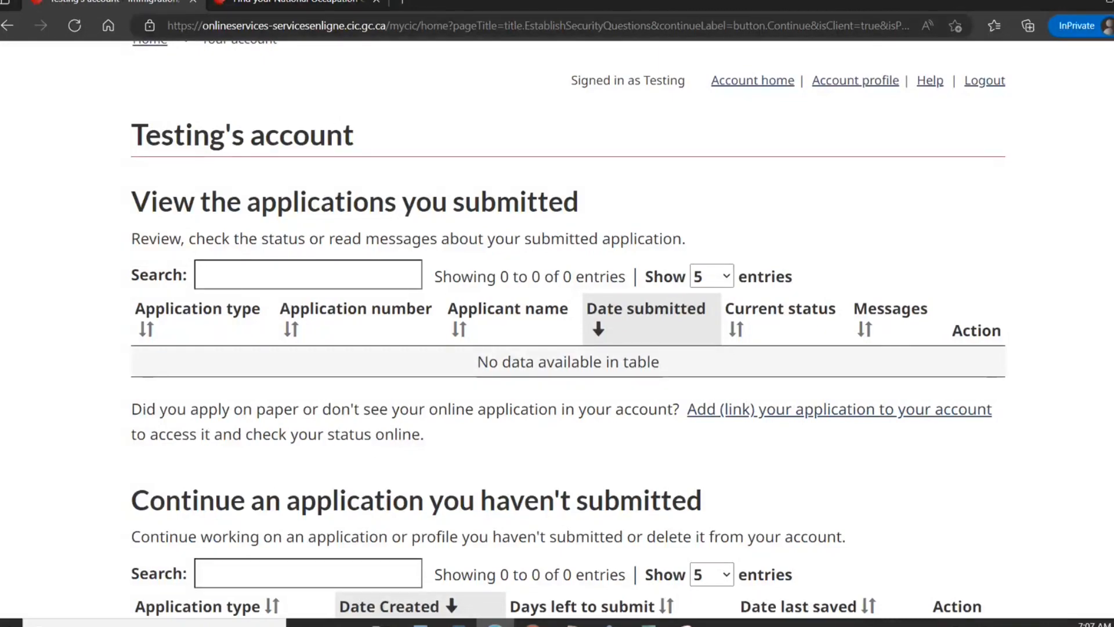
Start 'Apply to come to Canada' by pasting and submitting the personal reference code.
{"action": "scroll", "coordinate": [557, 325], "scroll_direction": "down", "scroll_amount": 8}
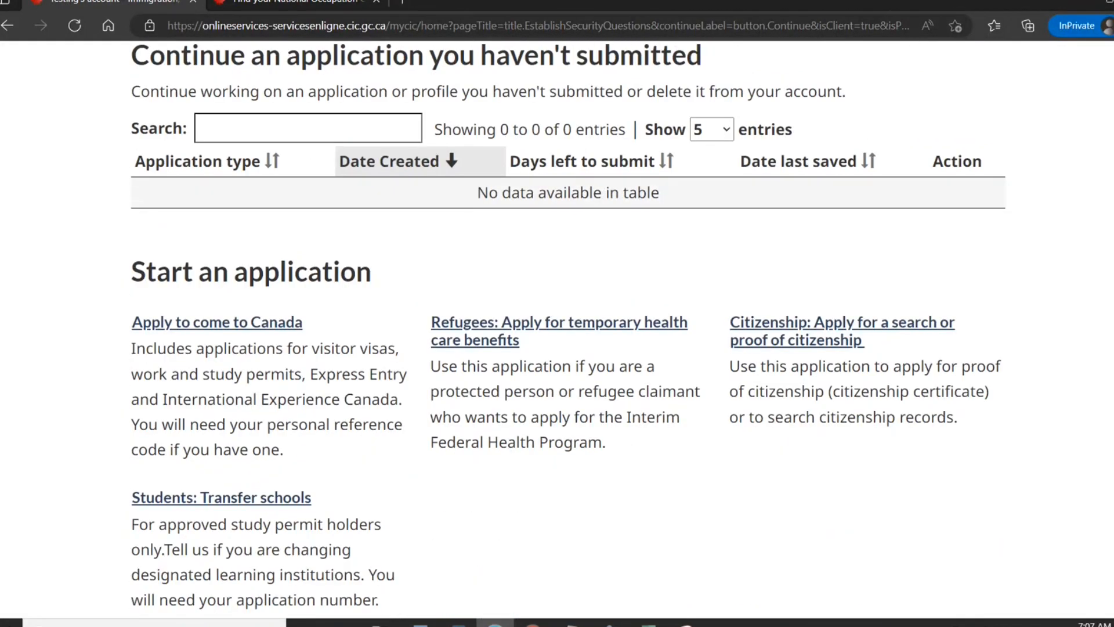
{"action": "left_click", "coordinate": [229, 330]}
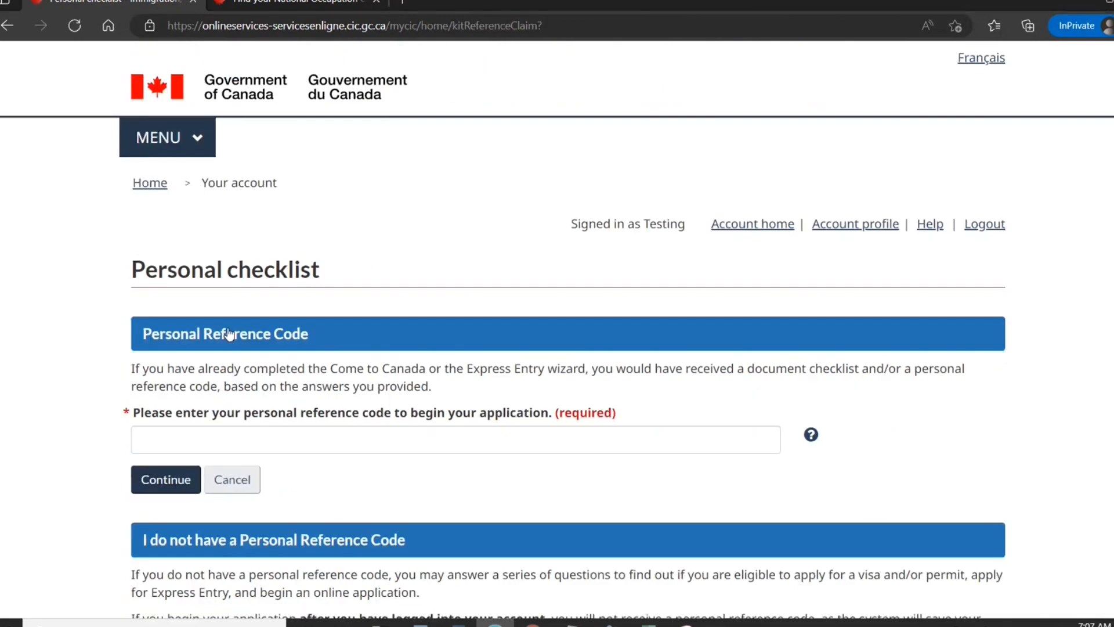
{"action": "left_click", "coordinate": [201, 439]}
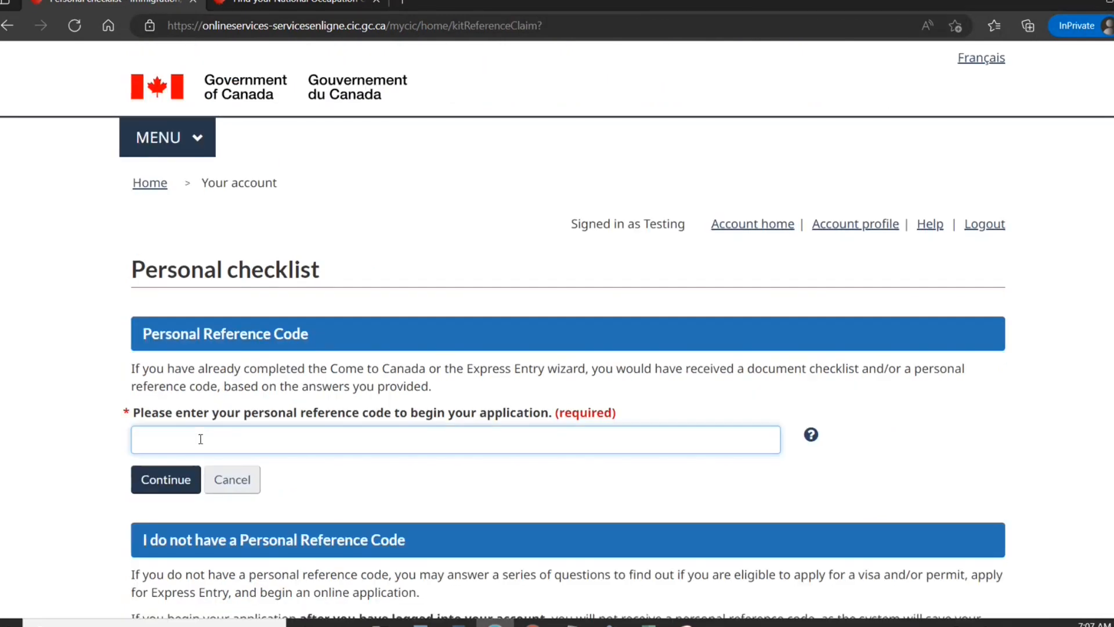
{"action": "key", "text": "ctrl+v"}
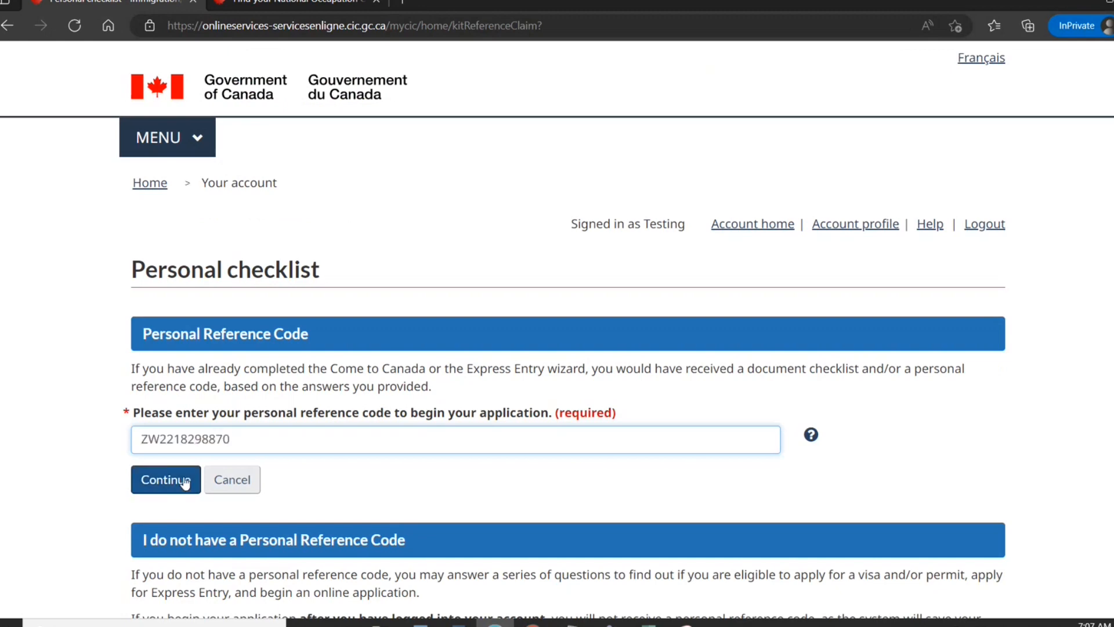
{"action": "left_click", "coordinate": [169, 482]}
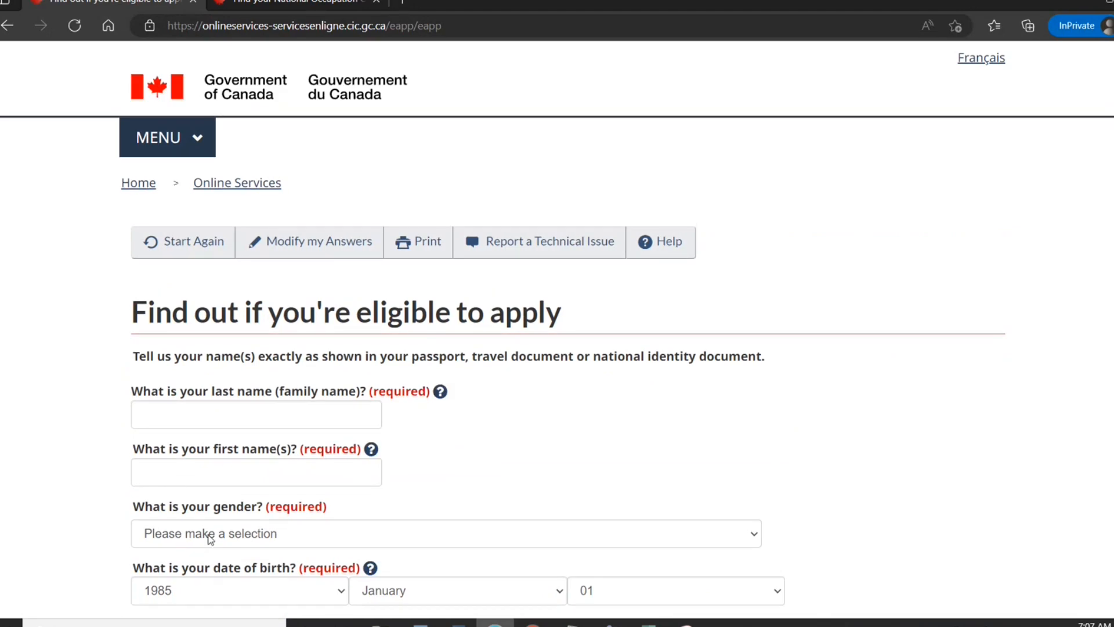
Enter the candidate's last and first names, gender Male, and marital status Never Married/Single.
{"action": "scroll", "coordinate": [470, 338], "scroll_direction": "down", "scroll_amount": 5}
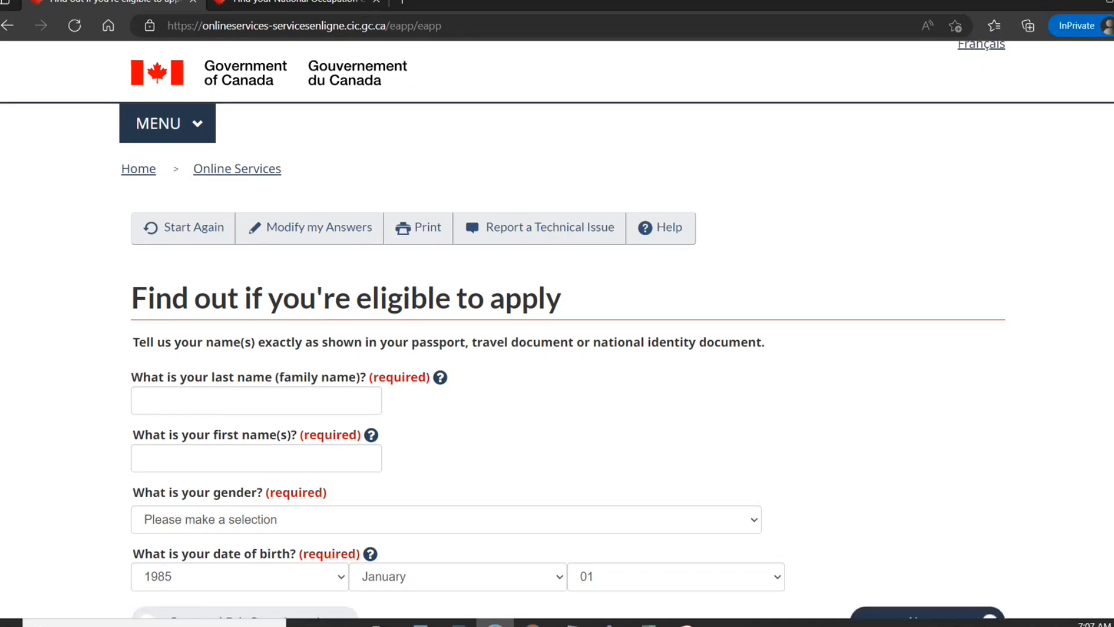
{"action": "scroll", "coordinate": [469, 338], "scroll_direction": "up", "scroll_amount": 4}
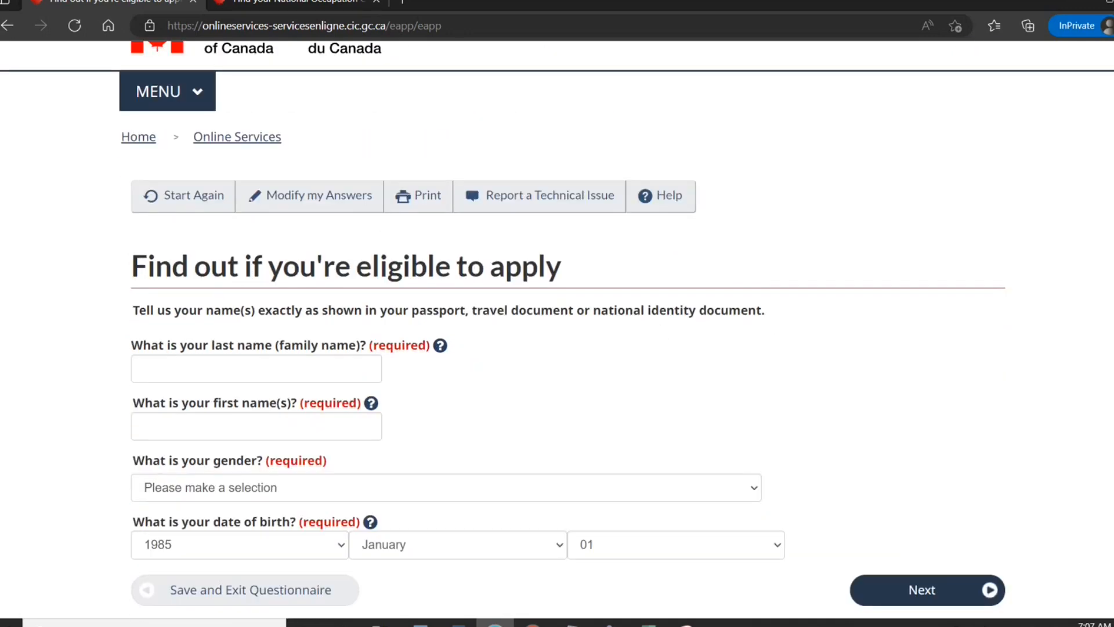
{"action": "left_click", "coordinate": [315, 361]}
{"action": "type", "text": "Smith"}
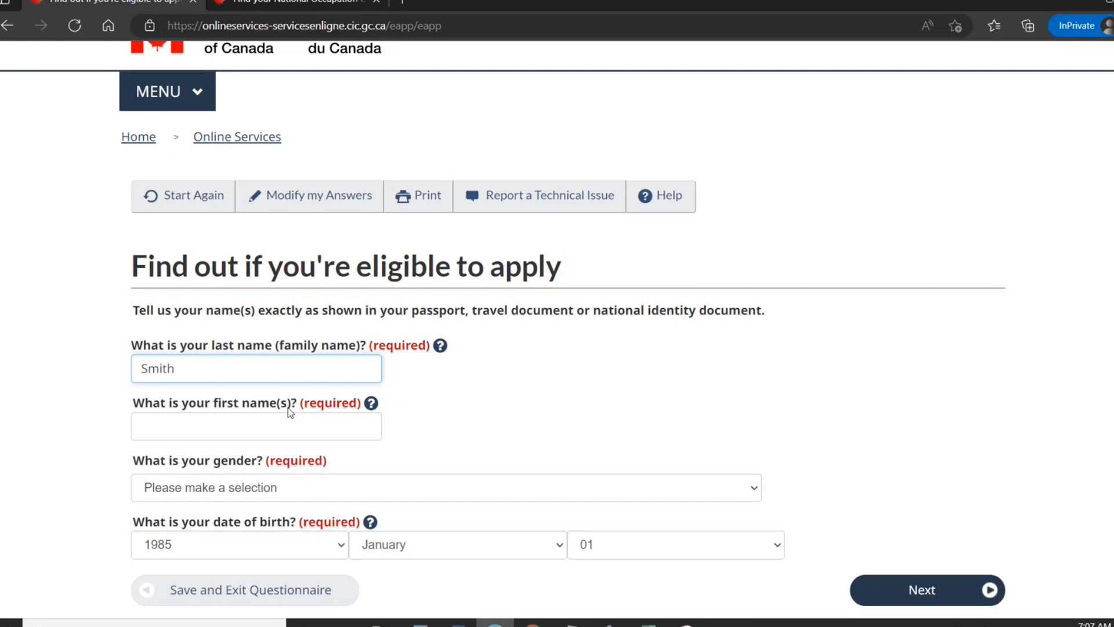
{"action": "left_click", "coordinate": [282, 426]}
{"action": "type", "text": "John"}
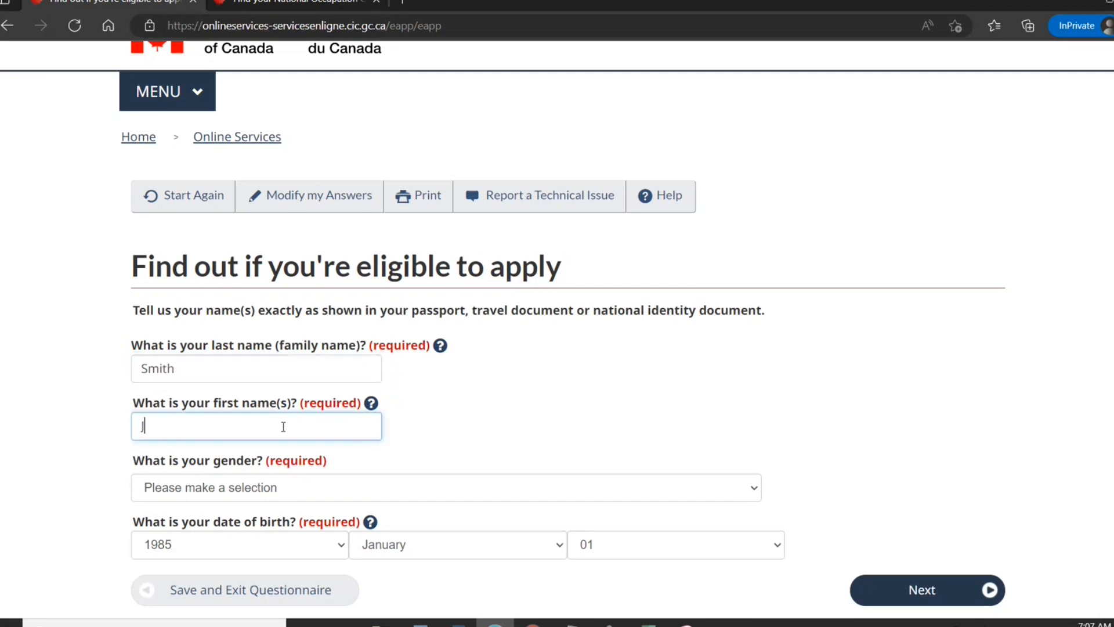
{"action": "left_click", "coordinate": [295, 489]}
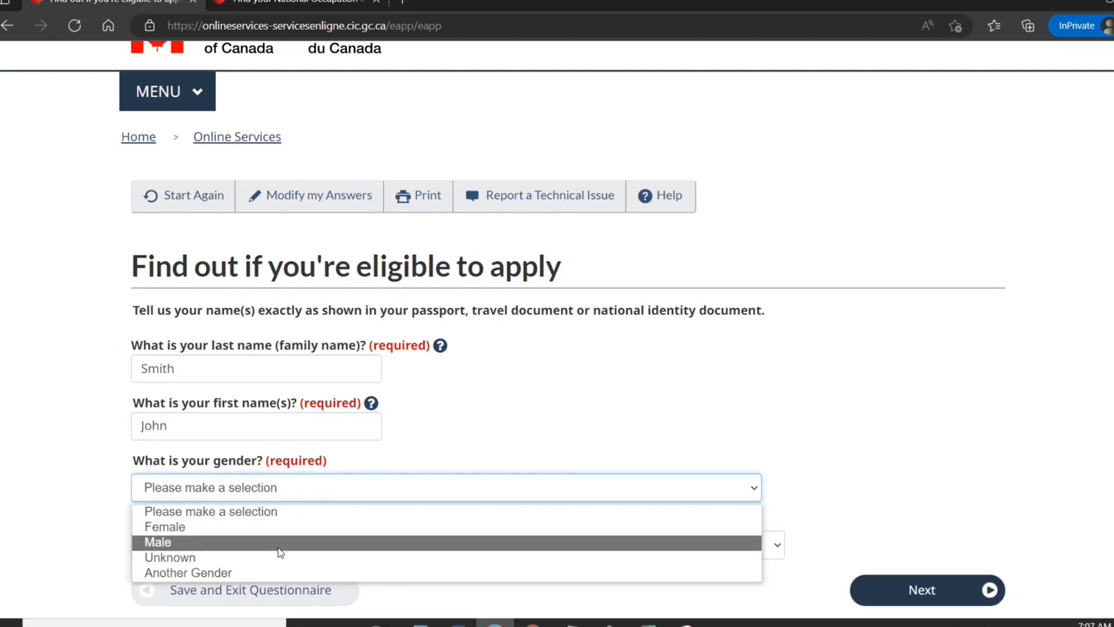
{"action": "left_click", "coordinate": [277, 543]}
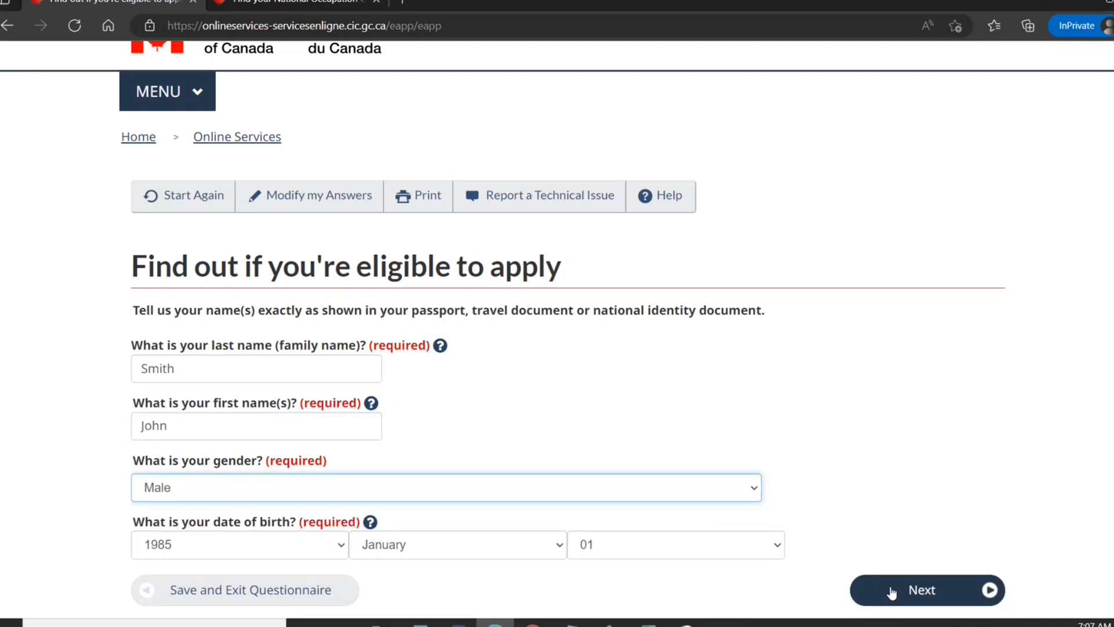
{"action": "left_click", "coordinate": [892, 592]}
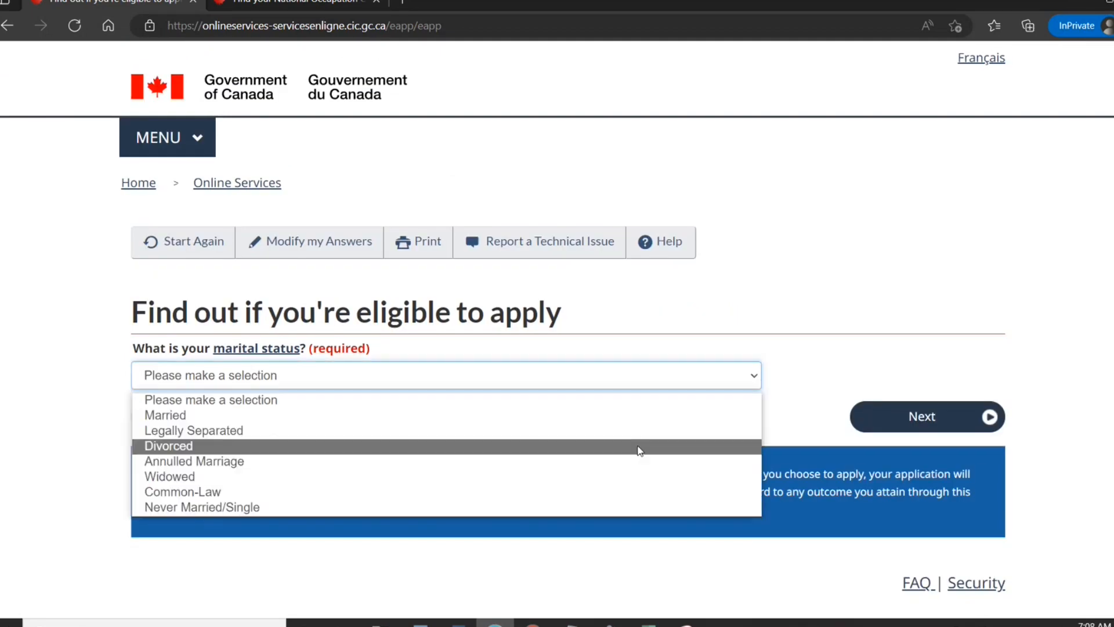
{"action": "left_click", "coordinate": [650, 506]}
{"action": "left_click", "coordinate": [931, 426]}
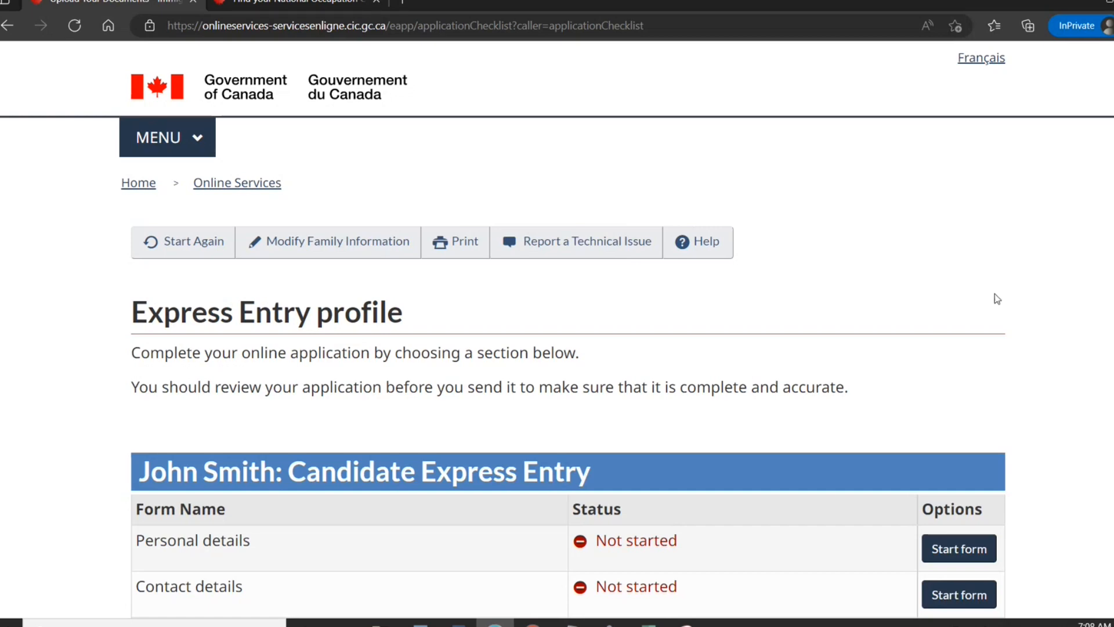
Start the Personal details form from the Express Entry profile checklist.
{"action": "scroll", "coordinate": [568, 330], "scroll_direction": "down", "scroll_amount": 5}
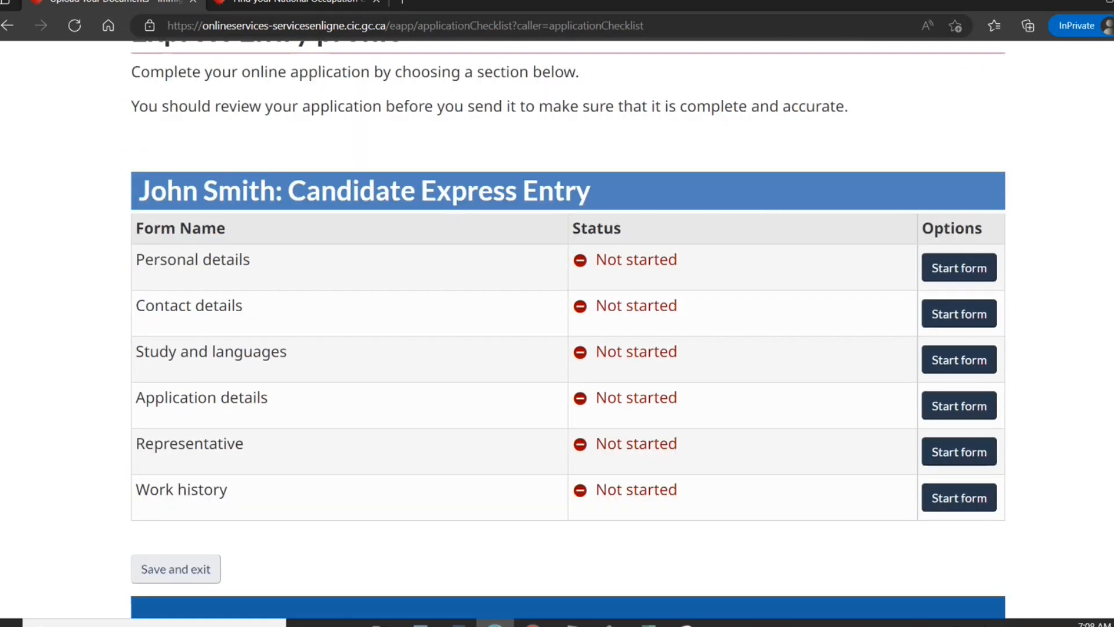
{"action": "scroll", "coordinate": [568, 329], "scroll_direction": "down", "scroll_amount": 2}
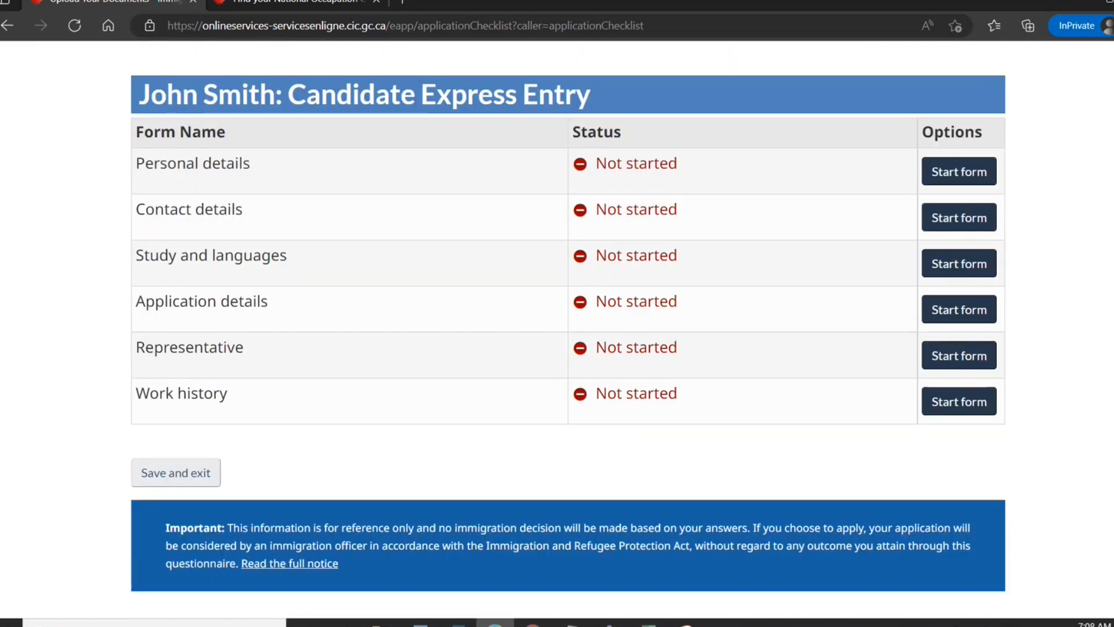
{"action": "scroll", "coordinate": [568, 330], "scroll_direction": "up", "scroll_amount": 1}
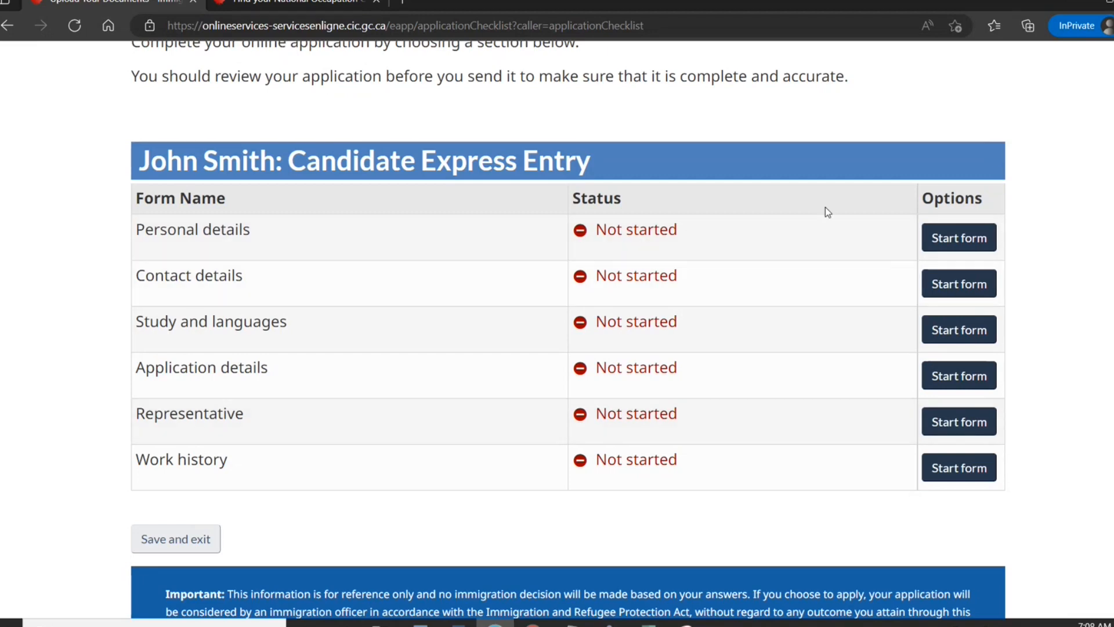
{"action": "left_click", "coordinate": [959, 239]}
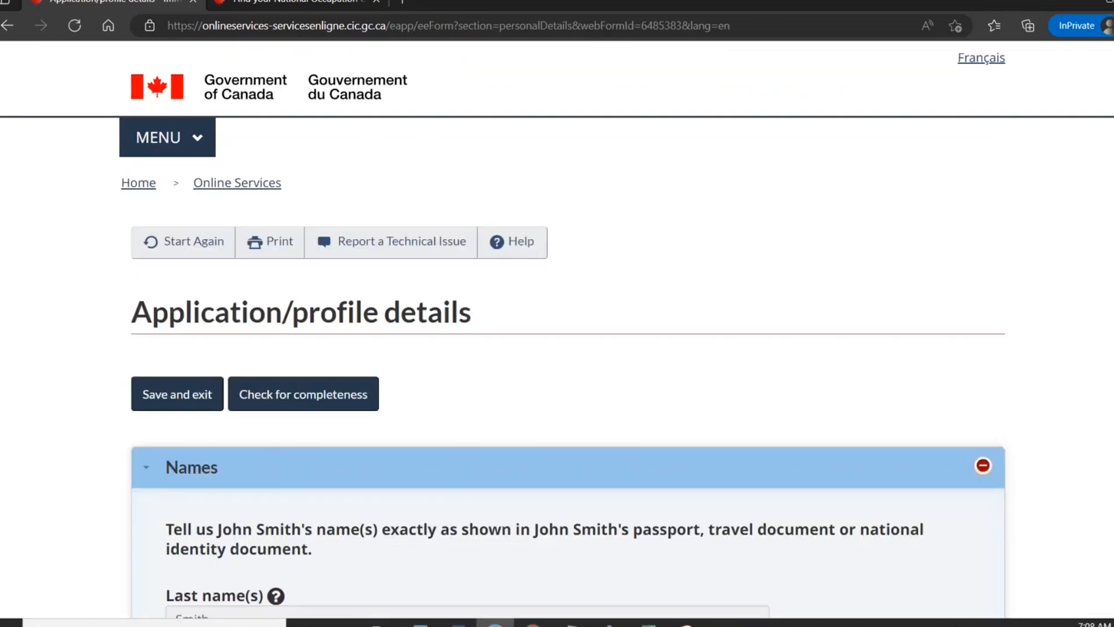
Confirm the names and set the country of birth to India.
{"action": "scroll", "coordinate": [567, 325], "scroll_direction": "down", "scroll_amount": 5}
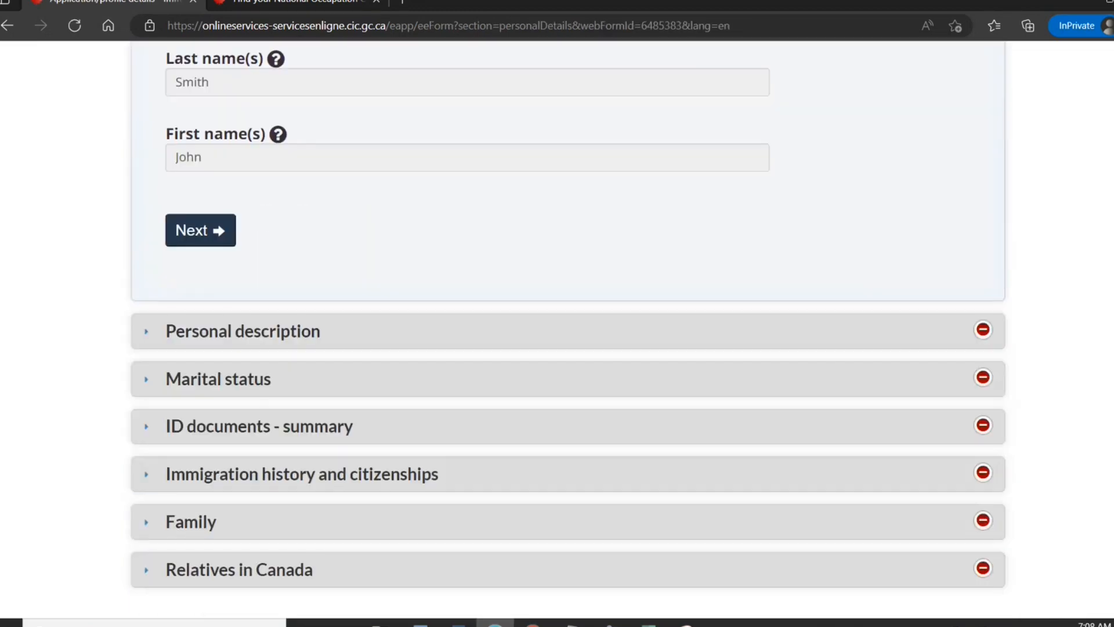
{"action": "left_click", "coordinate": [186, 237]}
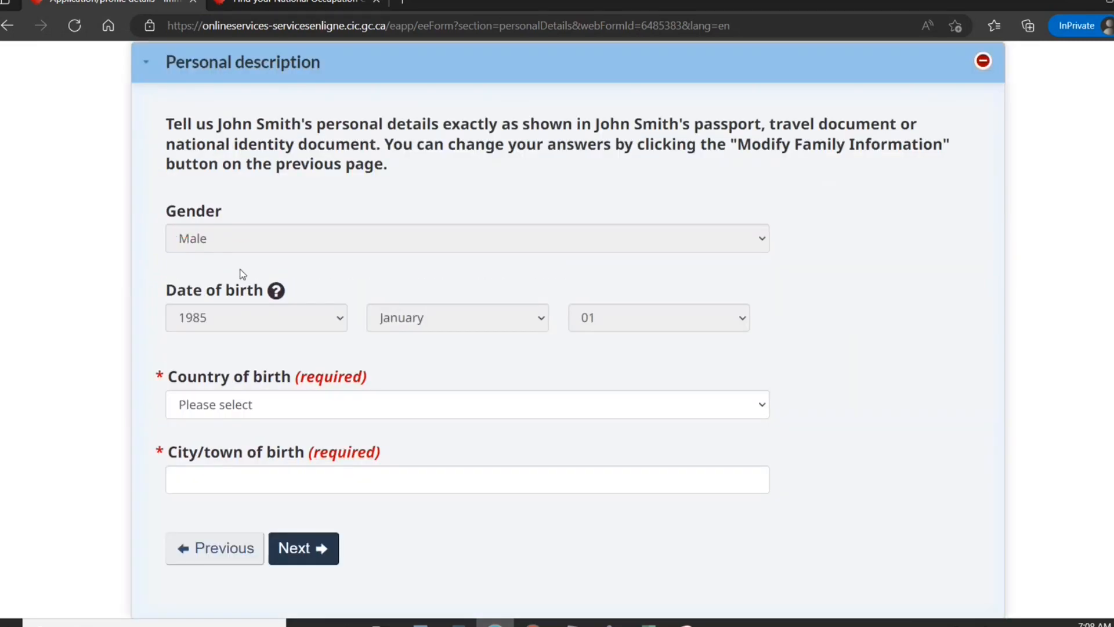
{"action": "left_click", "coordinate": [243, 419]}
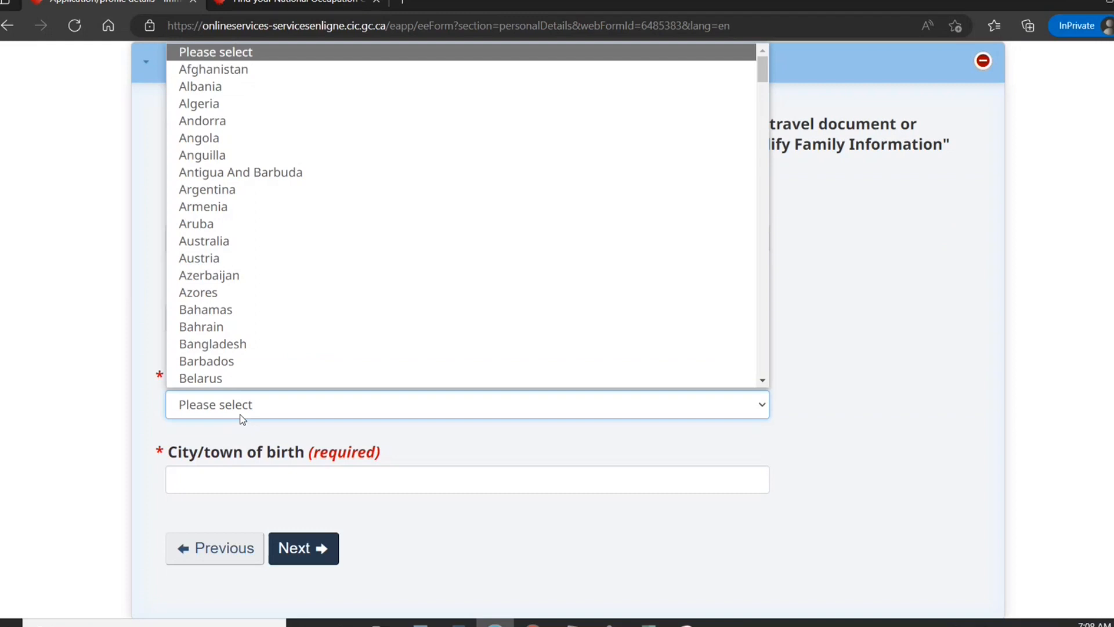
{"action": "type", "text": "in"}
{"action": "key", "text": "Return"}
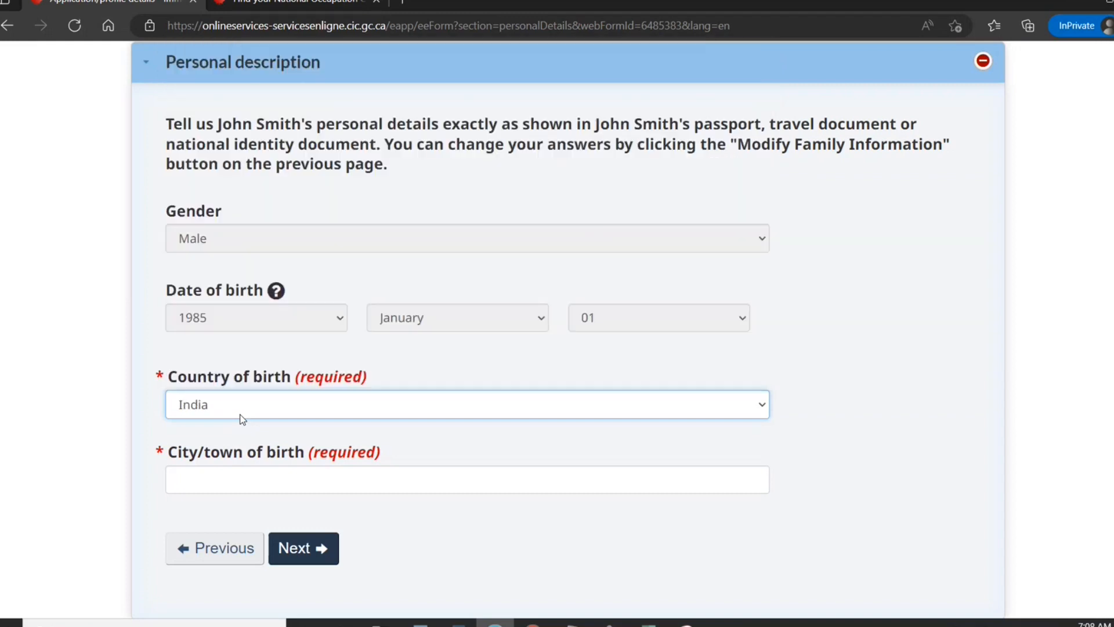
Enter New Delhi as the city of birth and continue past marital status to ID documents.
{"action": "left_click", "coordinate": [217, 479]}
{"action": "type", "text": "n"}
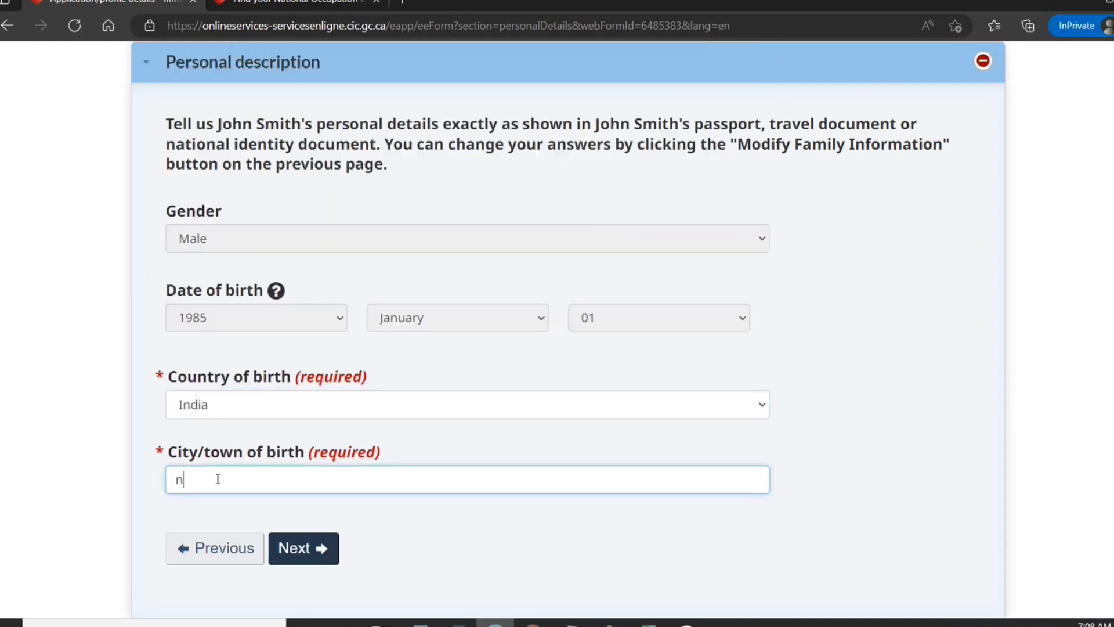
{"action": "key", "text": "BackSpace"}
{"action": "type", "text": "New Delhi"}
{"action": "left_click", "coordinate": [296, 552]}
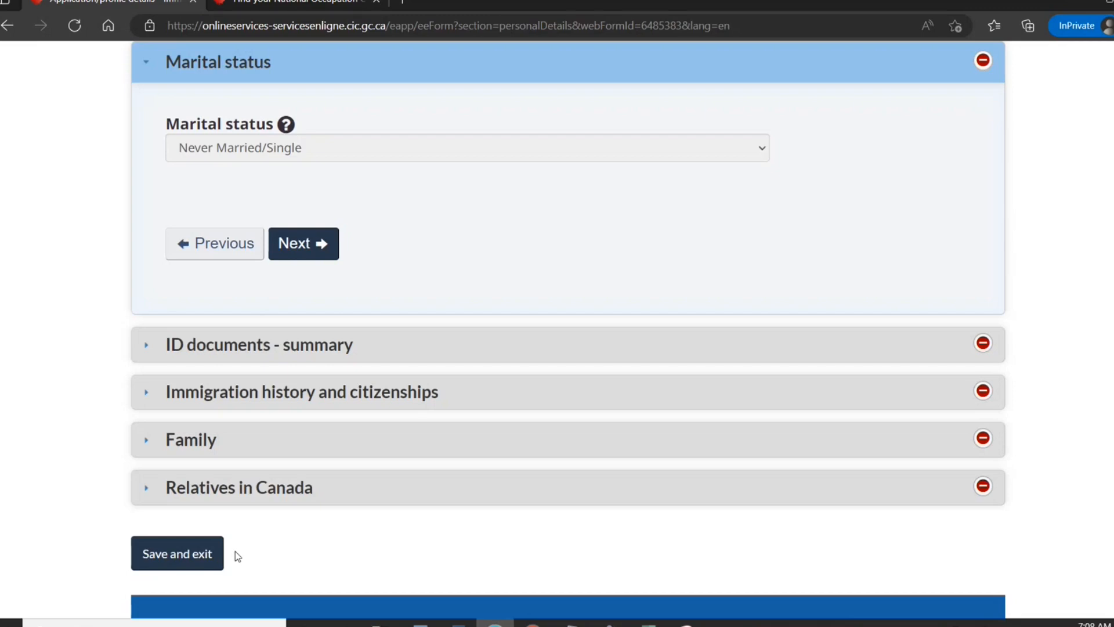
{"action": "left_click", "coordinate": [323, 256]}
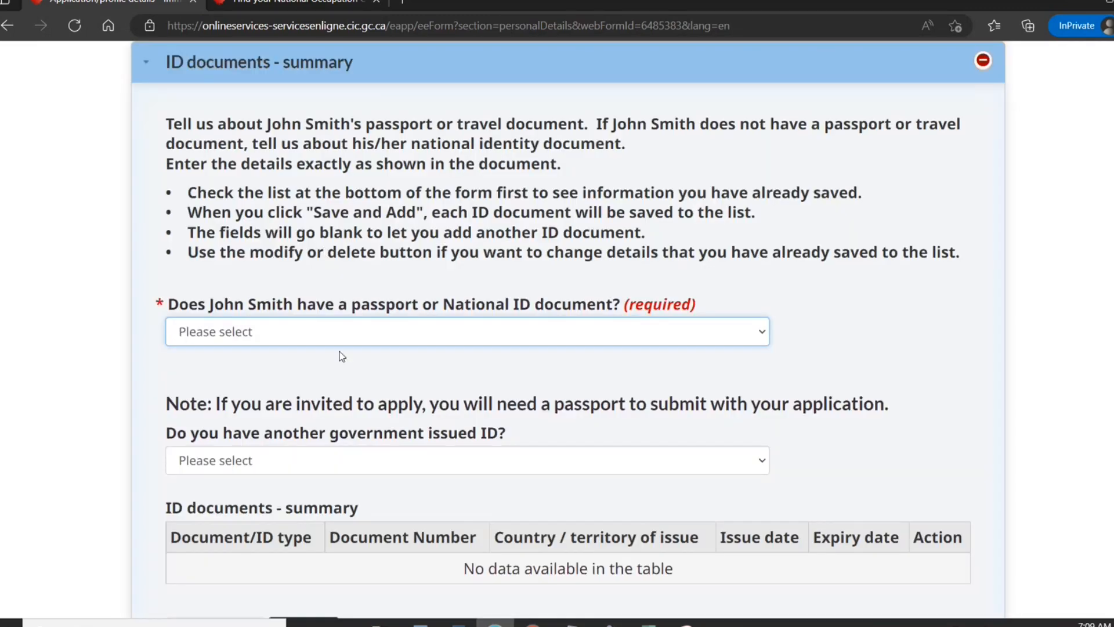
Answer Yes to having a passport and set the country of issue to IND (India).
{"action": "left_click", "coordinate": [342, 331]}
{"action": "left_click", "coordinate": [348, 372]}
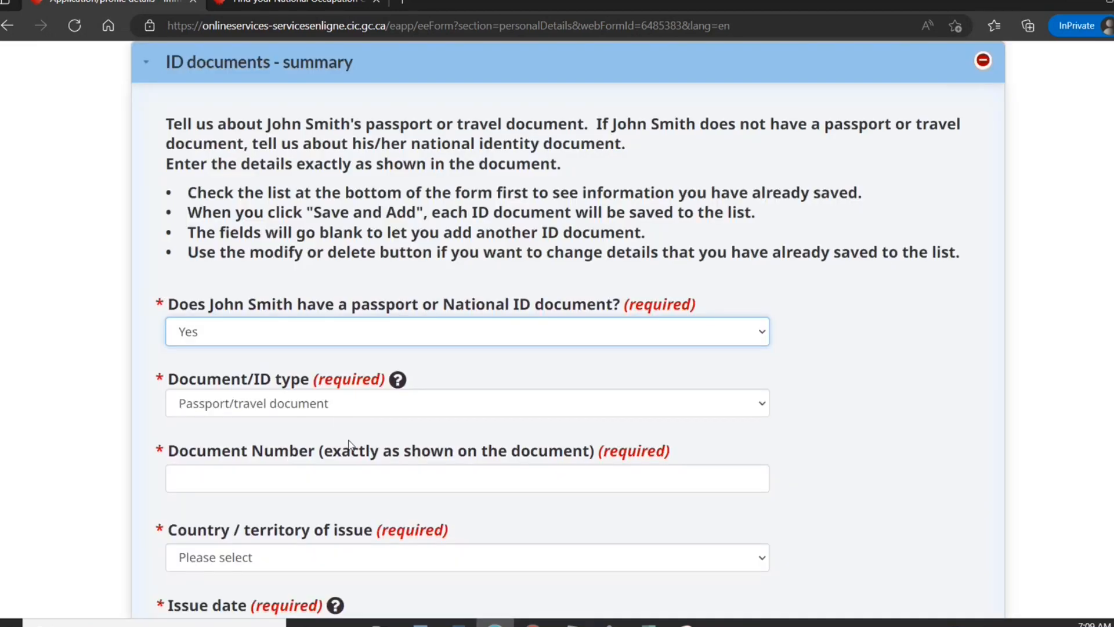
{"action": "left_click", "coordinate": [317, 557]}
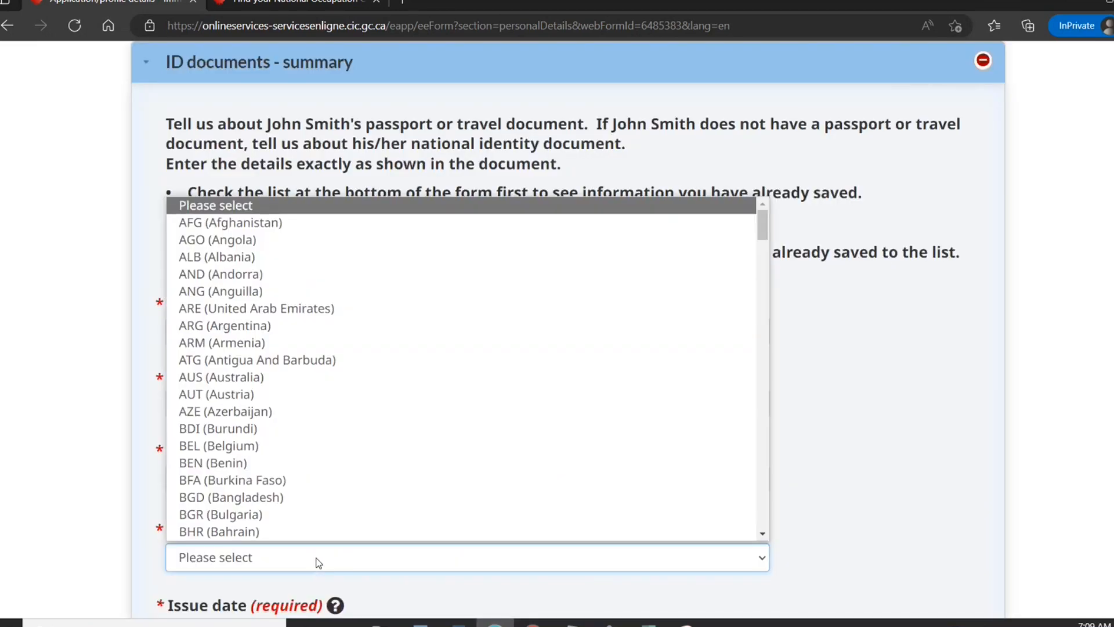
{"action": "type", "text": "ind"}
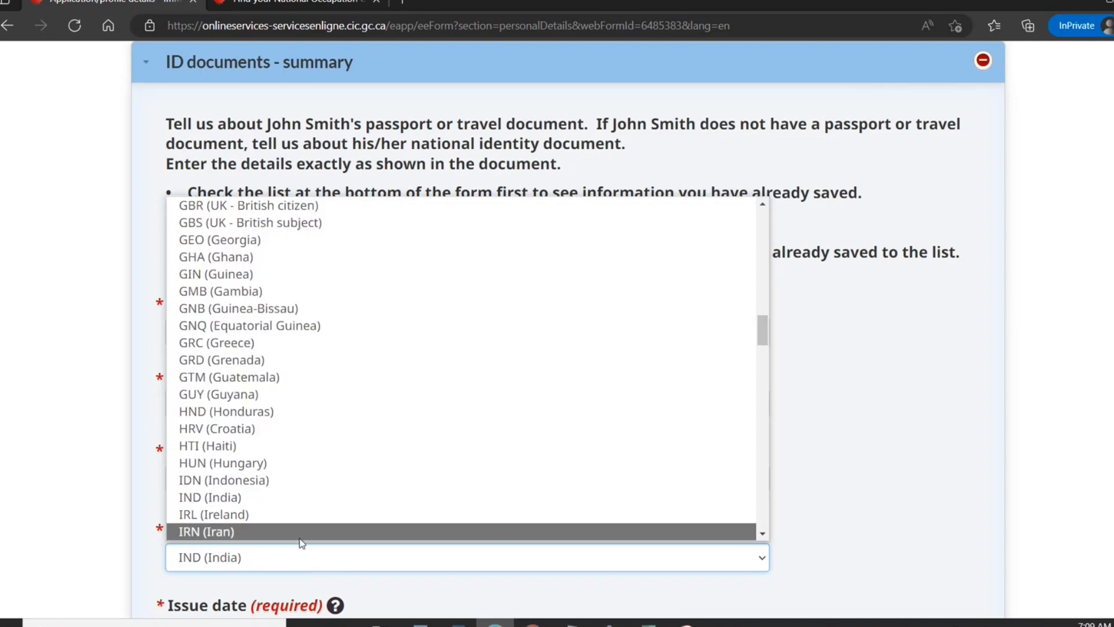
{"action": "left_click", "coordinate": [286, 499]}
{"action": "scroll", "coordinate": [663, 454], "scroll_direction": "down", "scroll_amount": 1}
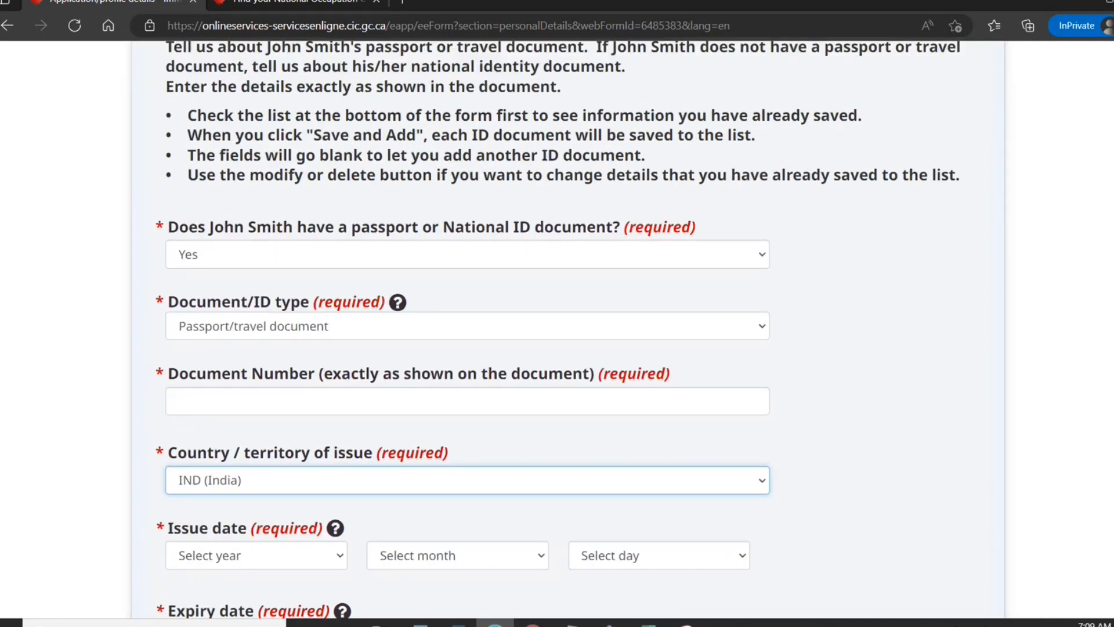
{"action": "scroll", "coordinate": [473, 286], "scroll_direction": "down", "scroll_amount": 3}
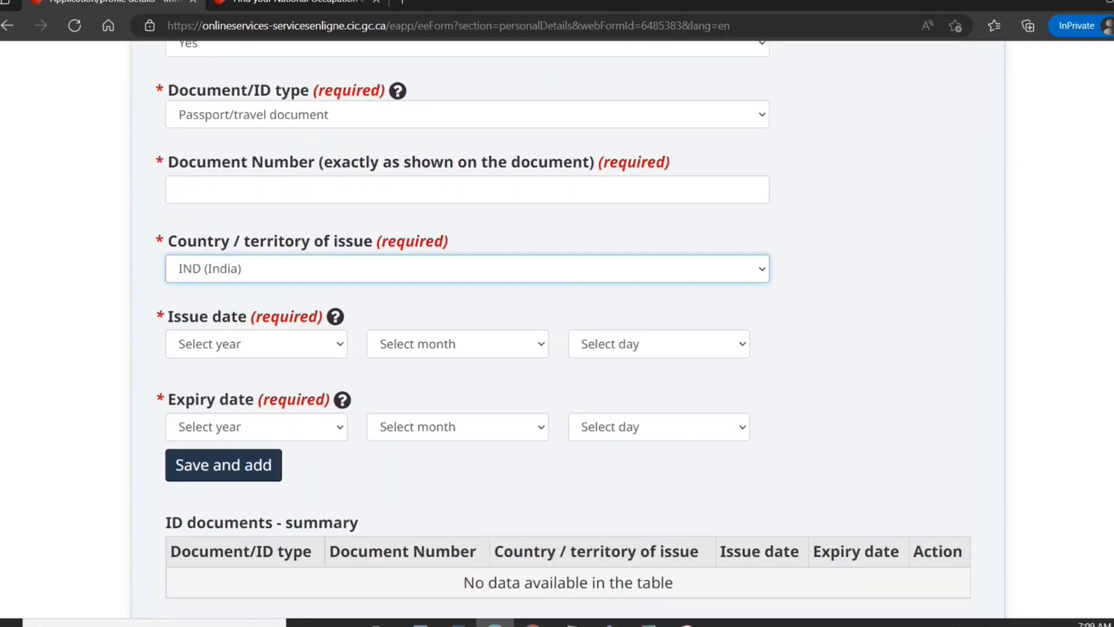
Set the passport issue date to 2021 January 18.
{"action": "left_click", "coordinate": [307, 354]}
{"action": "scroll", "coordinate": [261, 174], "scroll_direction": "down", "scroll_amount": 3}
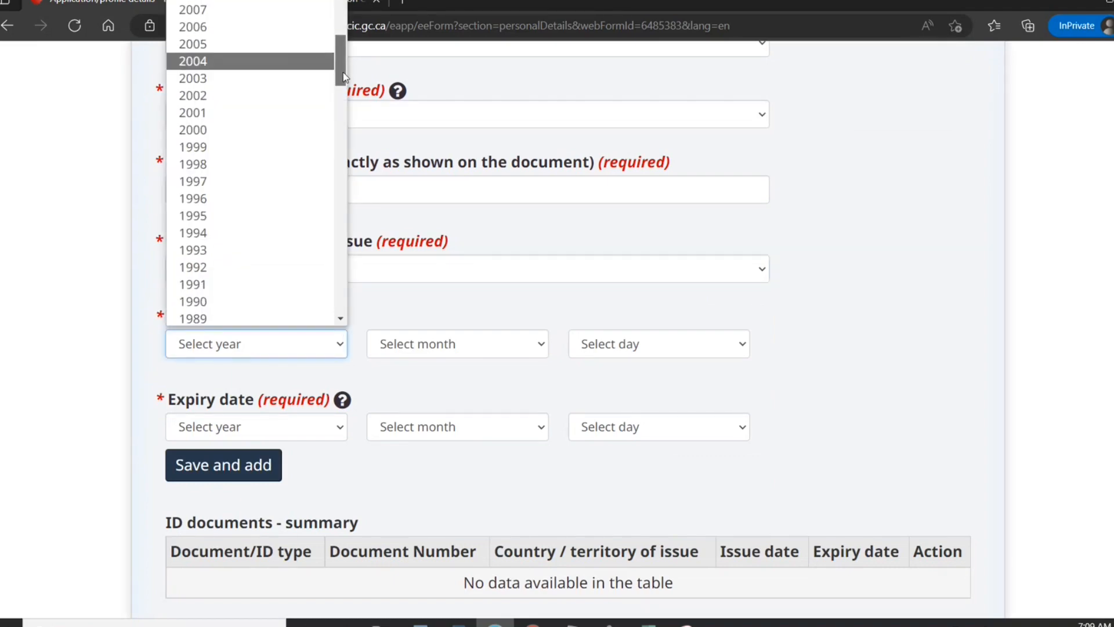
{"action": "left_click_drag", "start_coordinate": [343, 77], "coordinate": [343, 38]}
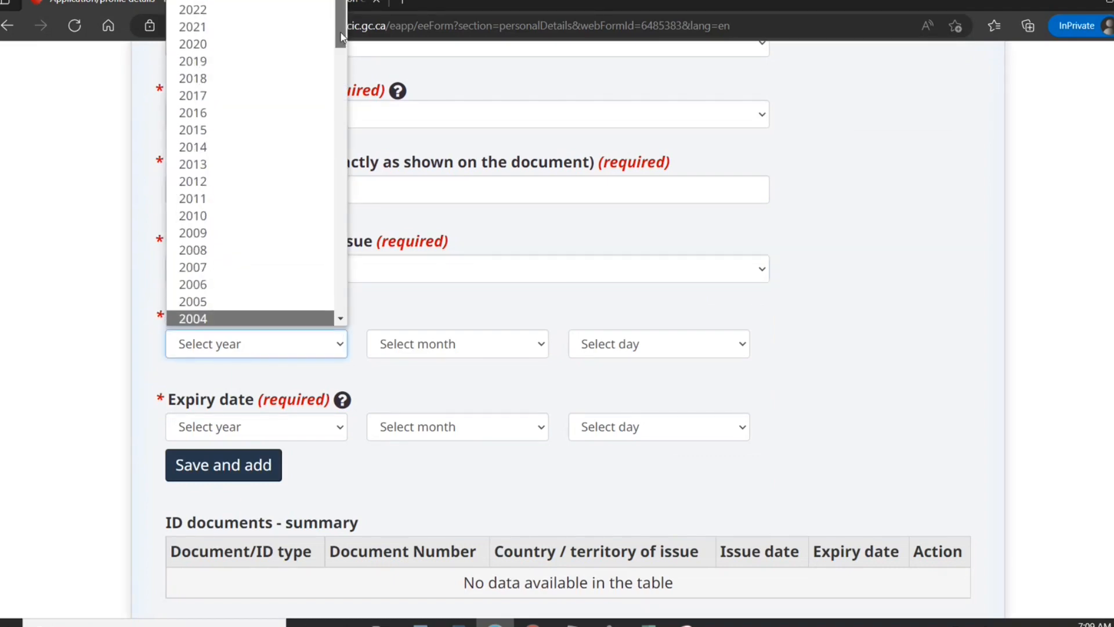
{"action": "left_click", "coordinate": [269, 29]}
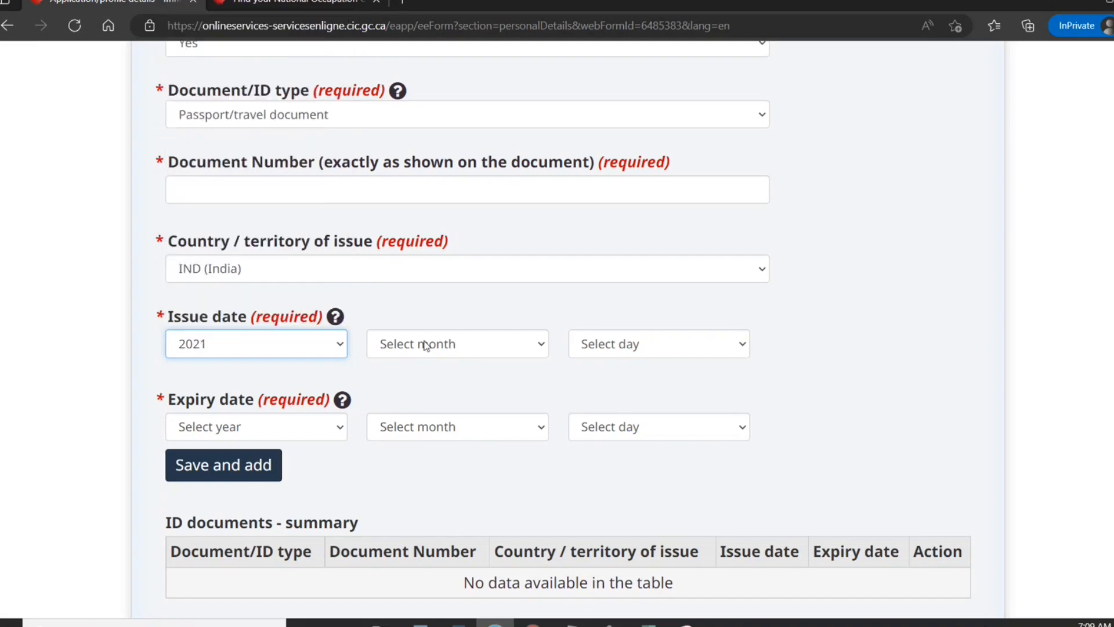
{"action": "left_click", "coordinate": [425, 346]}
{"action": "left_click", "coordinate": [432, 388]}
{"action": "left_click", "coordinate": [585, 346]}
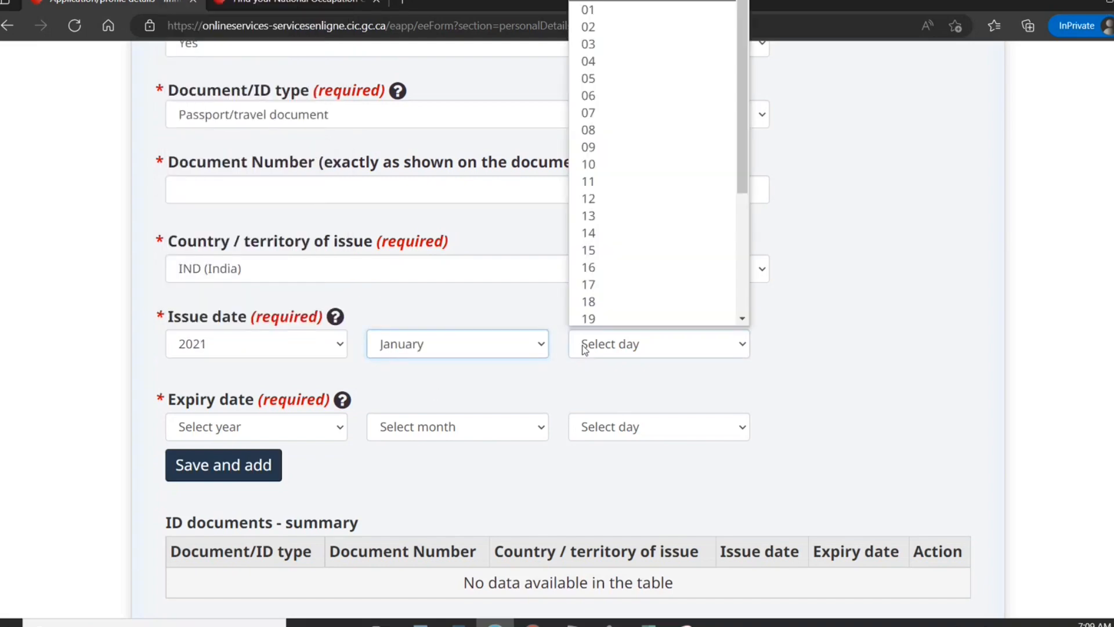
{"action": "left_click", "coordinate": [588, 300]}
Set the passport expiry date to 2031 January 17.
{"action": "left_click", "coordinate": [604, 435]}
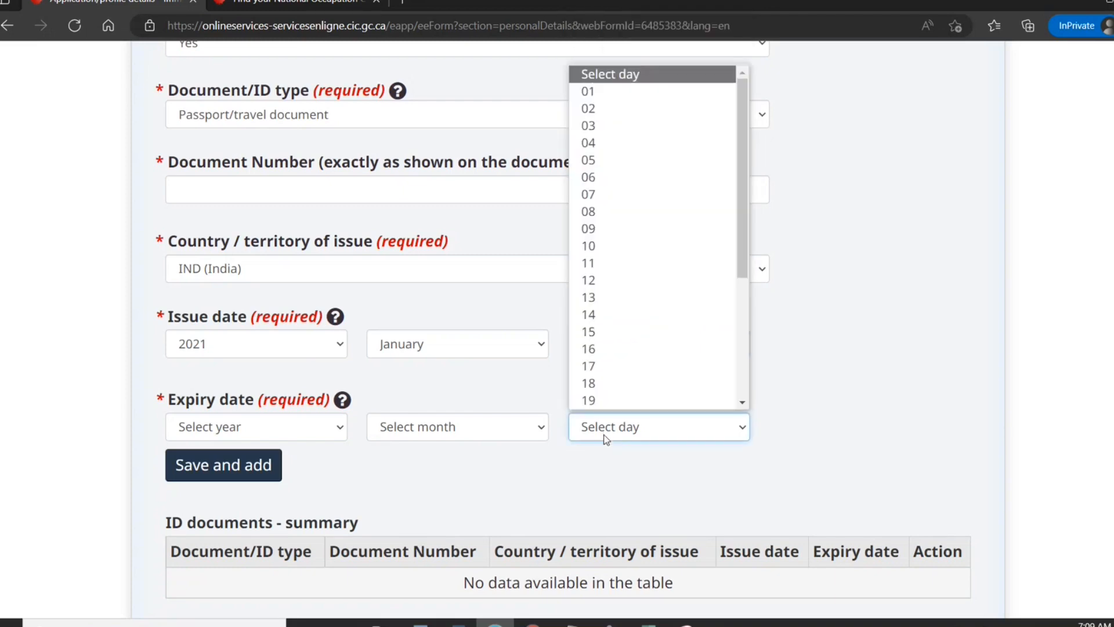
{"action": "left_click", "coordinate": [588, 365]}
{"action": "left_click", "coordinate": [516, 439]}
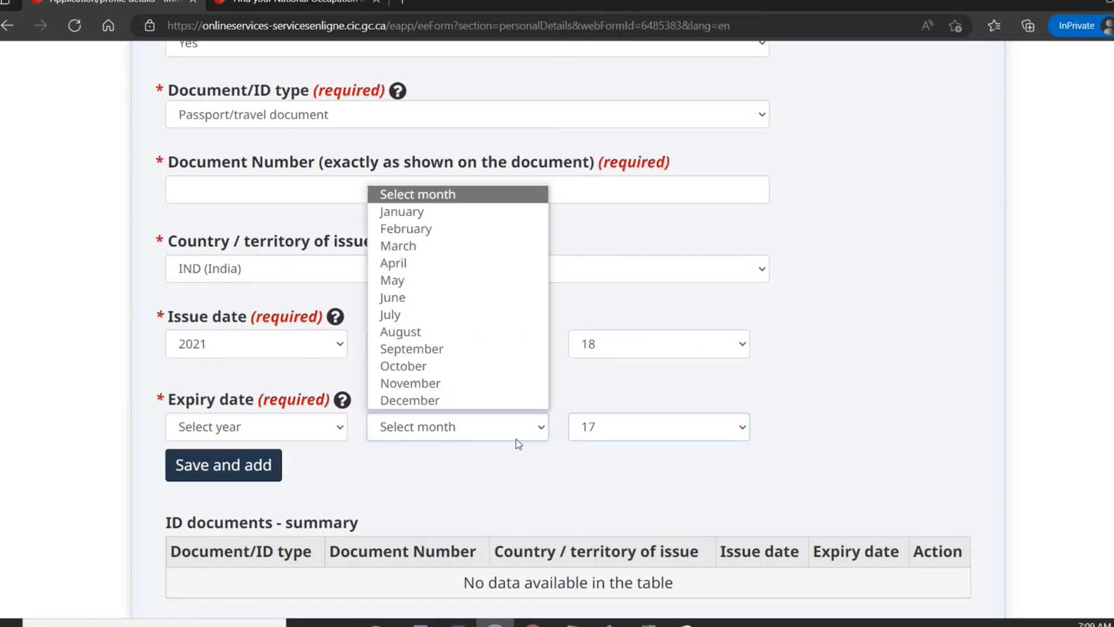
{"action": "left_click", "coordinate": [447, 209]}
{"action": "left_click", "coordinate": [335, 423]}
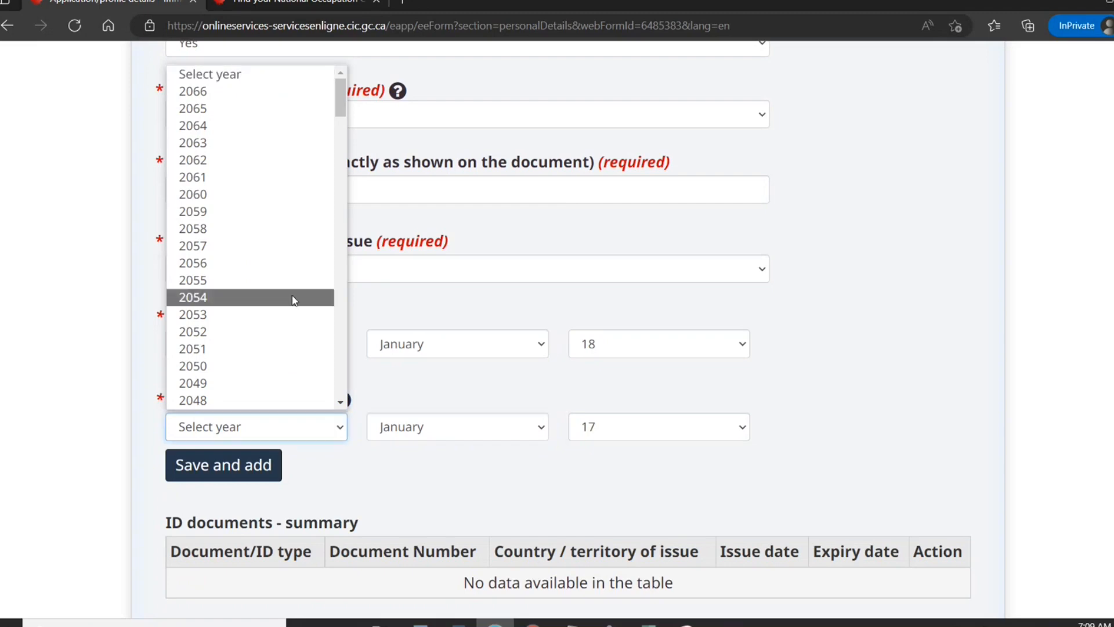
{"action": "left_click", "coordinate": [344, 406]}
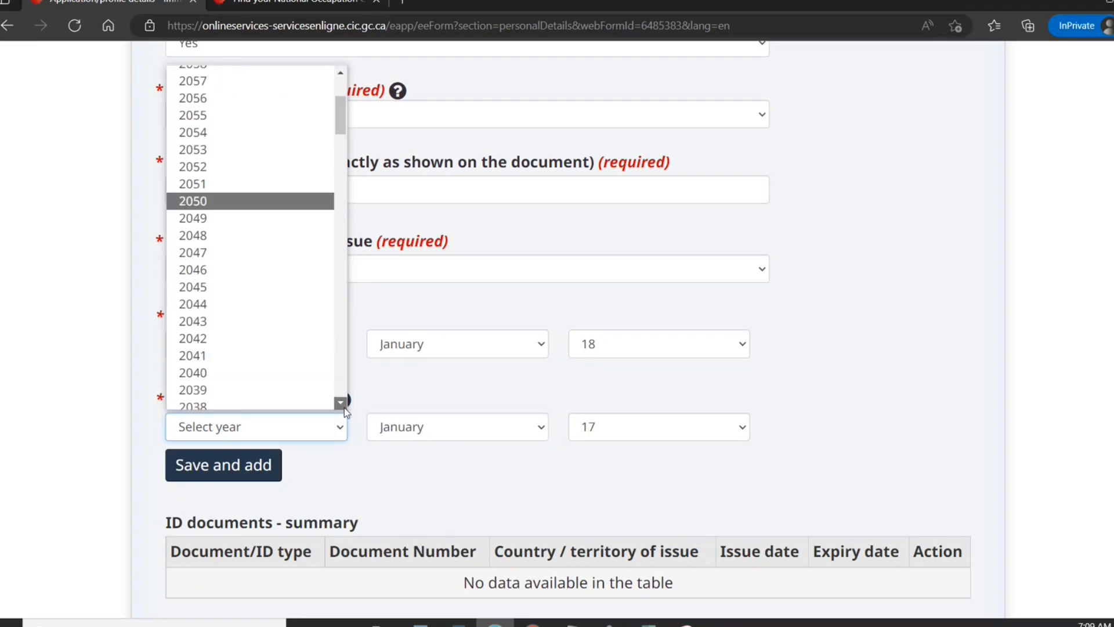
{"action": "left_click", "coordinate": [292, 193]}
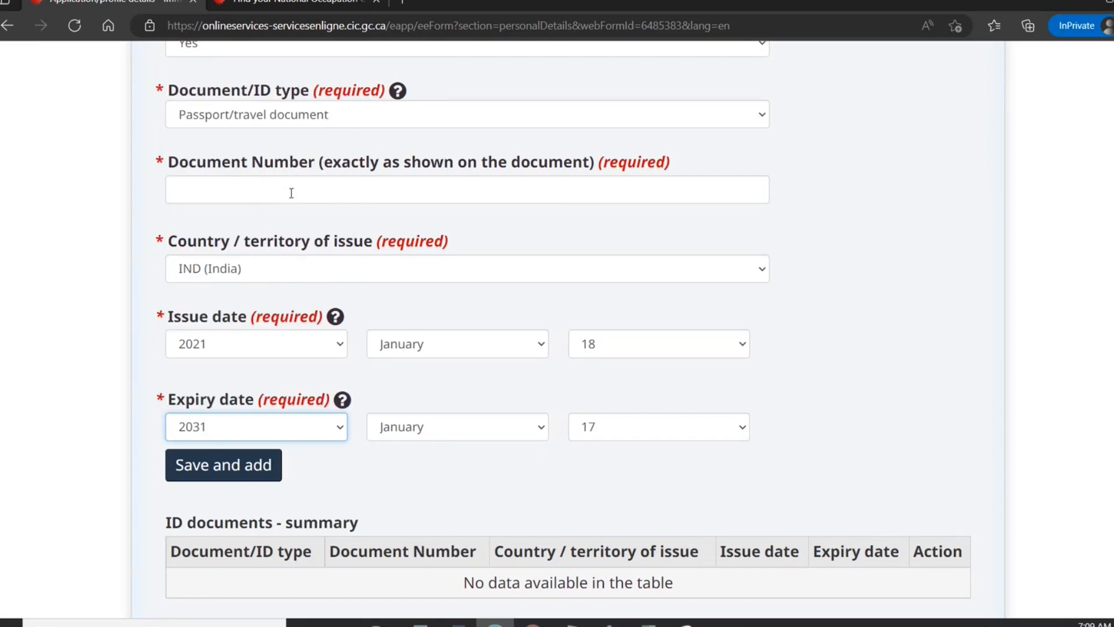
Enter the passport number, save the passport to the ID documents list, and continue.
{"action": "left_click", "coordinate": [292, 193]}
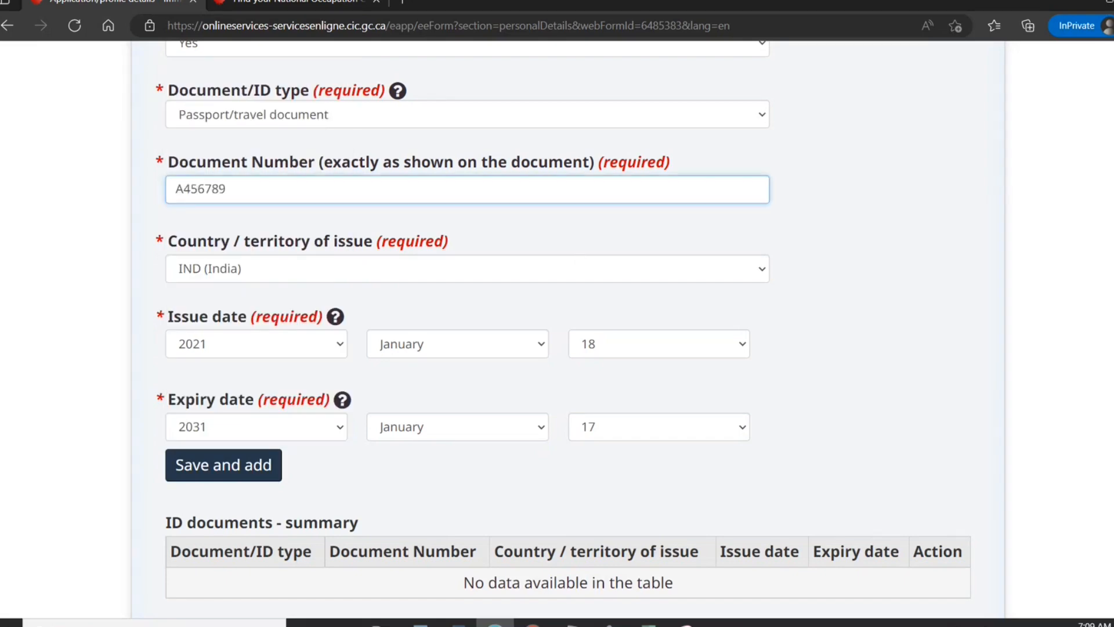
{"action": "scroll", "coordinate": [557, 325], "scroll_direction": "down", "scroll_amount": 5}
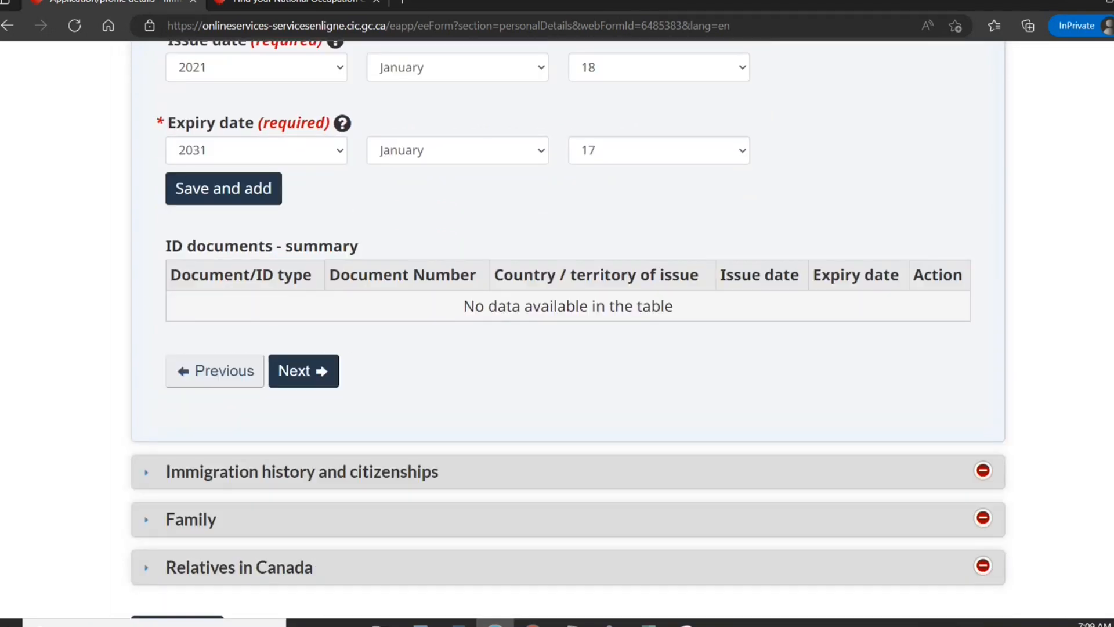
{"action": "left_click", "coordinate": [269, 186]}
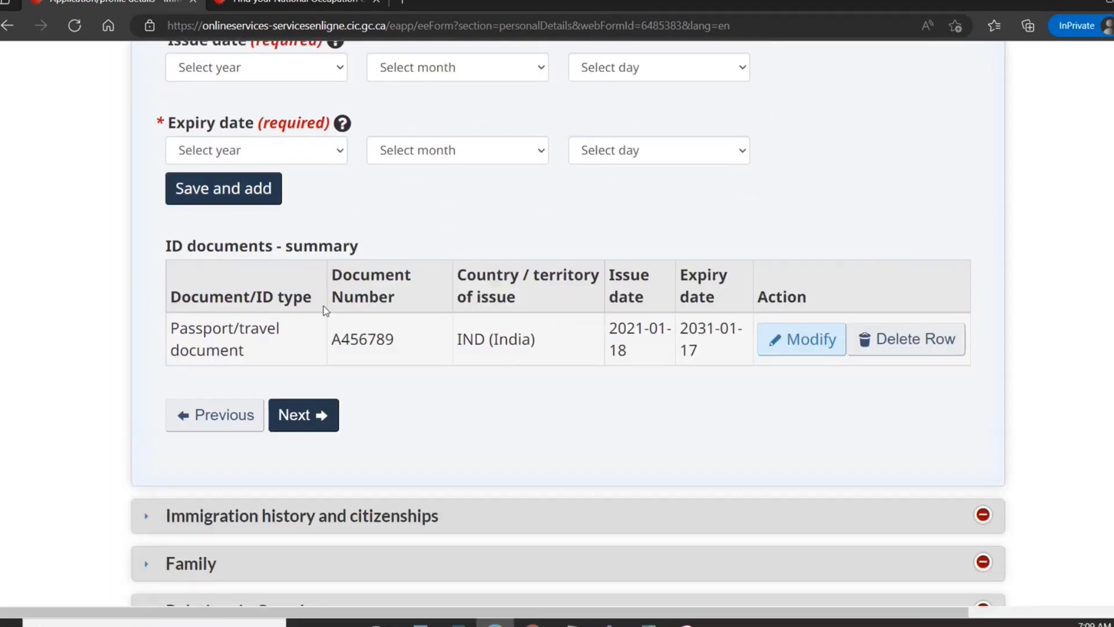
{"action": "left_click", "coordinate": [298, 421]}
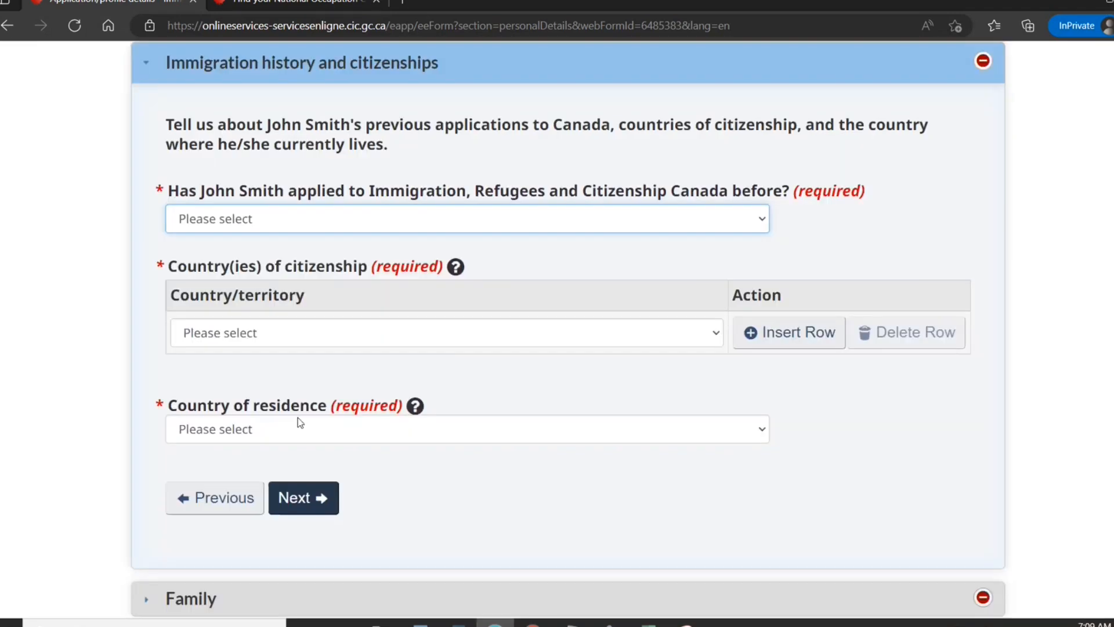
Answer No to previous applications to Canada and set citizenship to India.
{"action": "left_click", "coordinate": [472, 222]}
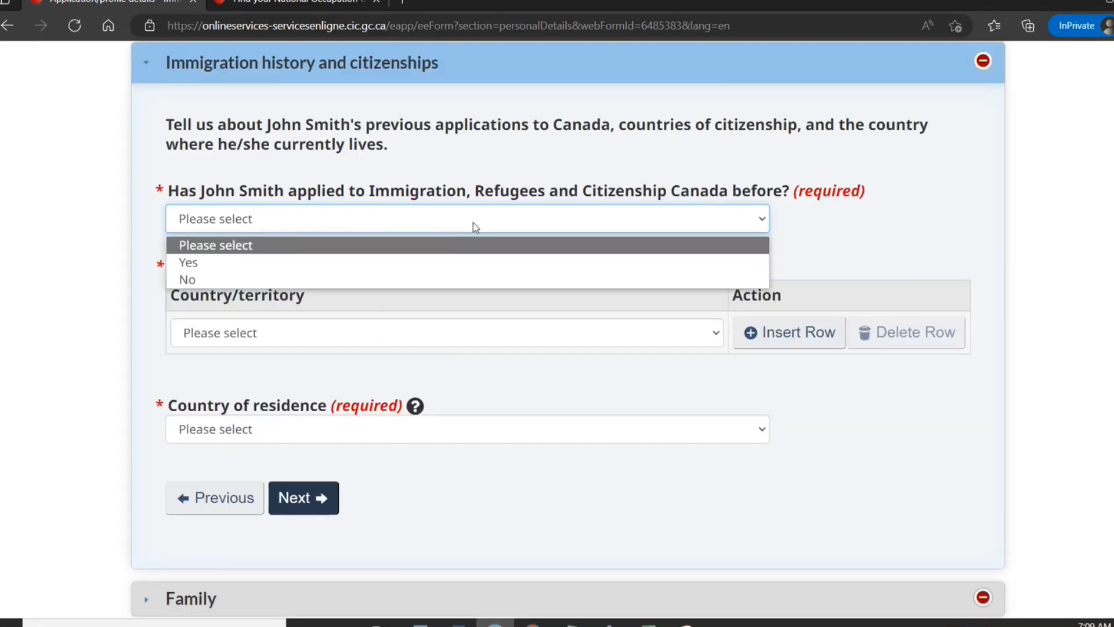
{"action": "left_click", "coordinate": [384, 283]}
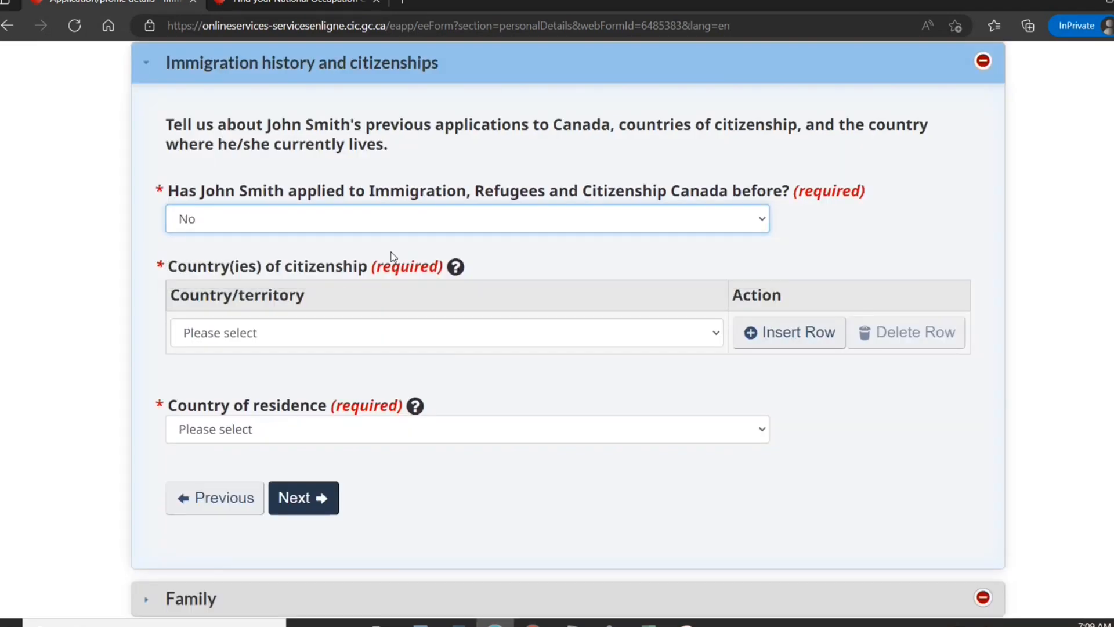
{"action": "left_click", "coordinate": [525, 339]}
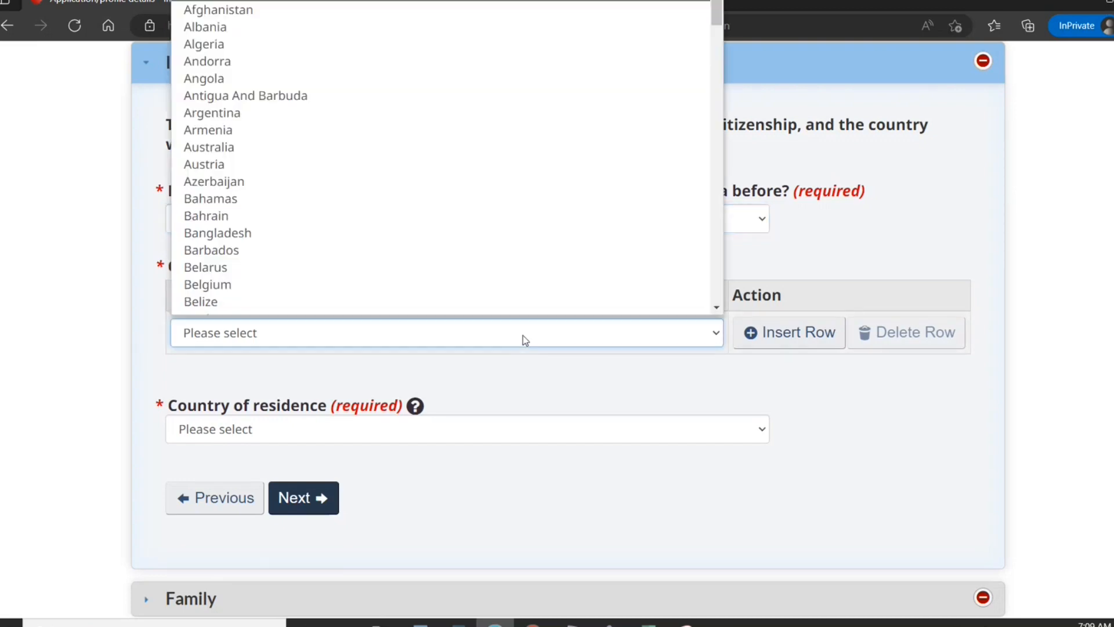
{"action": "type", "text": "india"}
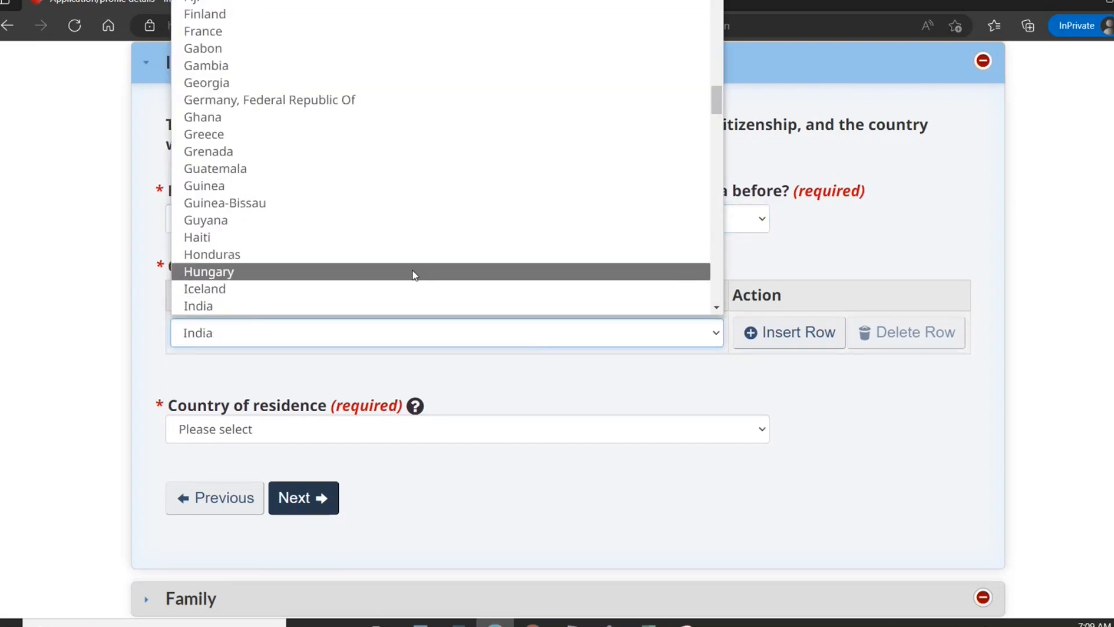
{"action": "left_click", "coordinate": [381, 306]}
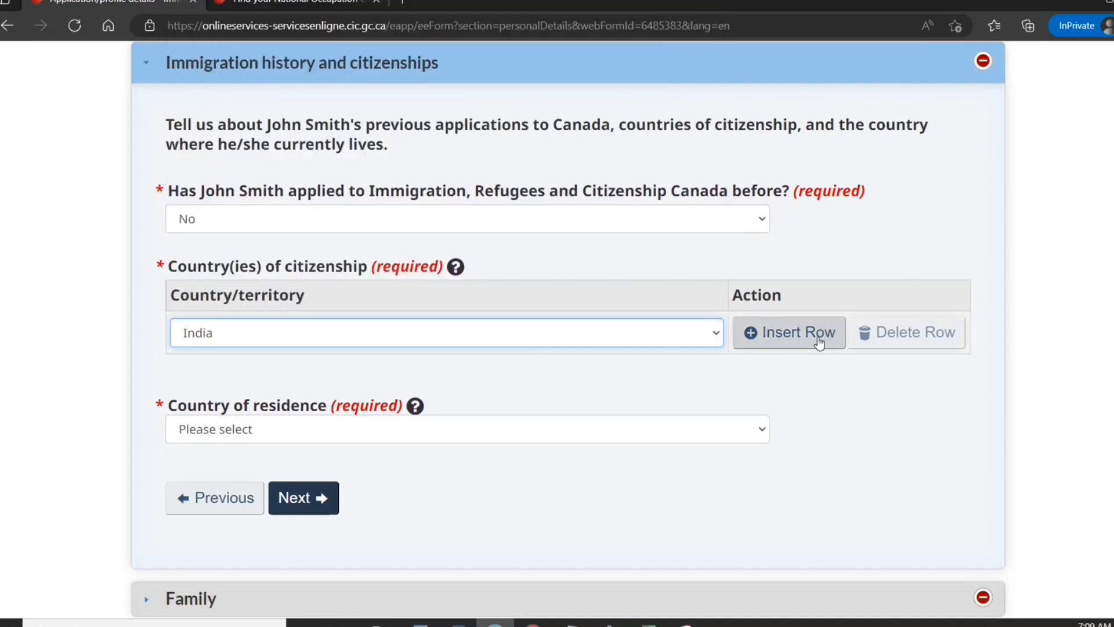
{"action": "left_click", "coordinate": [804, 343]}
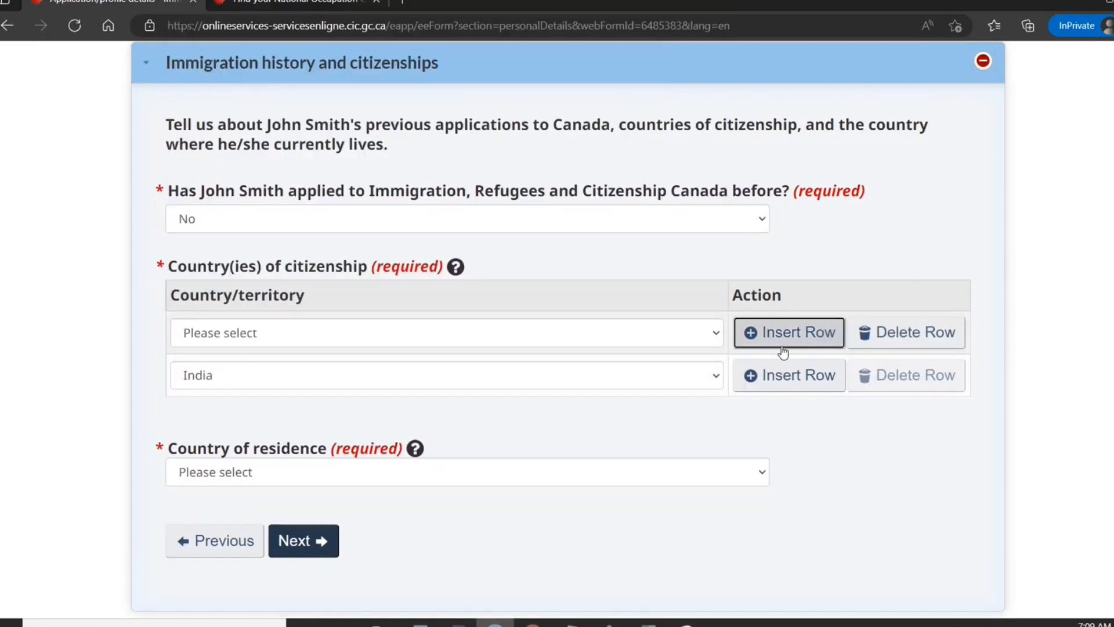
{"action": "left_click", "coordinate": [915, 332]}
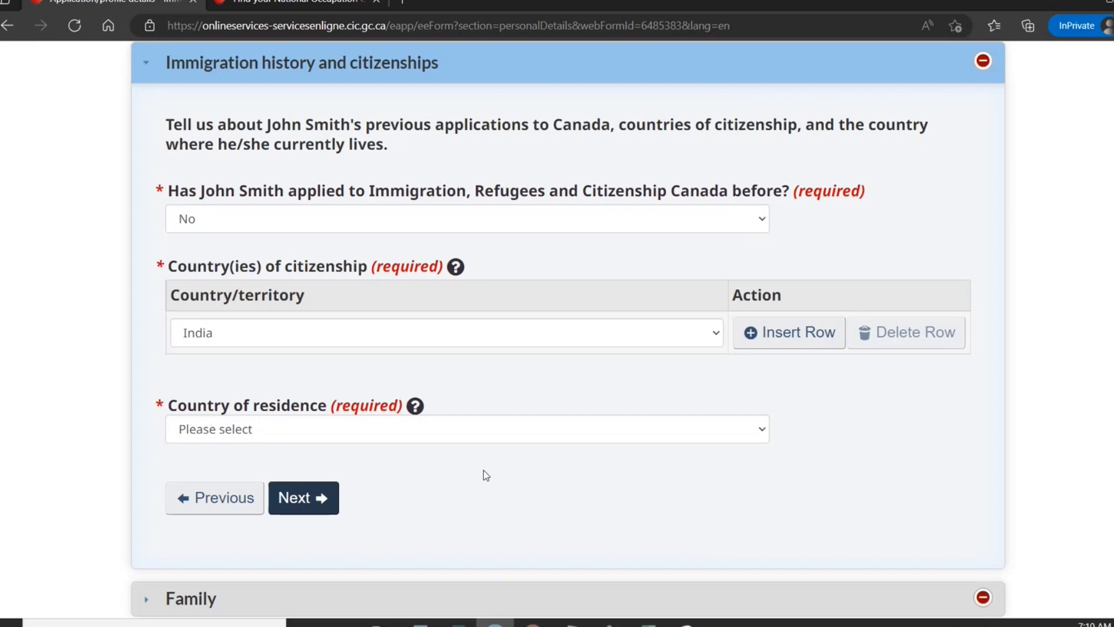
Choose India as the country of residence and continue to the Family section.
{"action": "left_click", "coordinate": [484, 441]}
{"action": "type", "text": "india"}
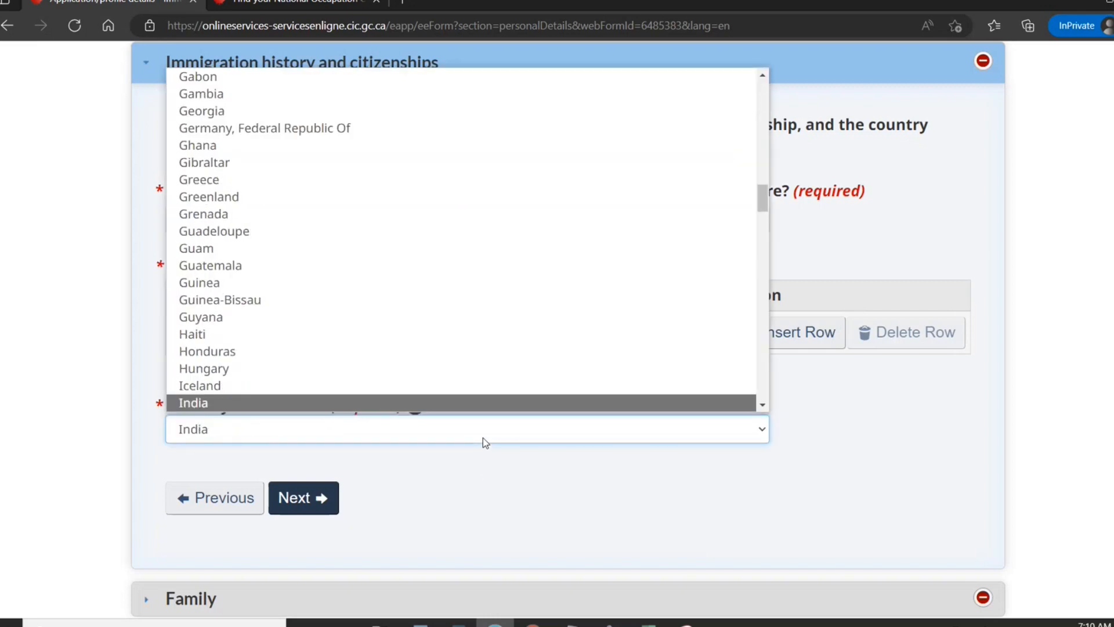
{"action": "left_click", "coordinate": [405, 405]}
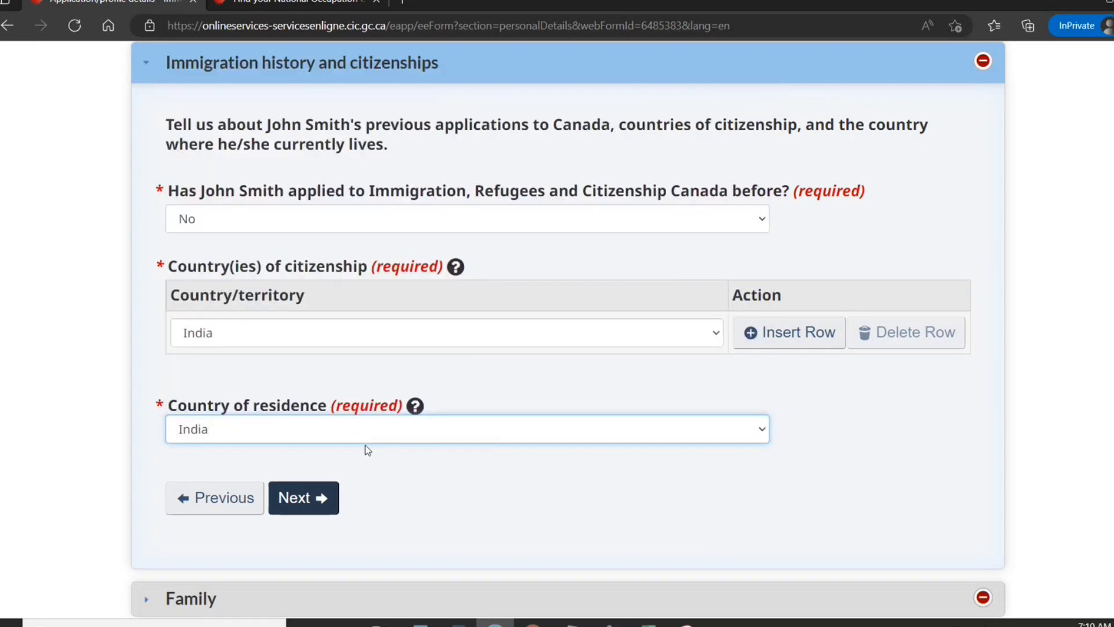
{"action": "left_click", "coordinate": [318, 493]}
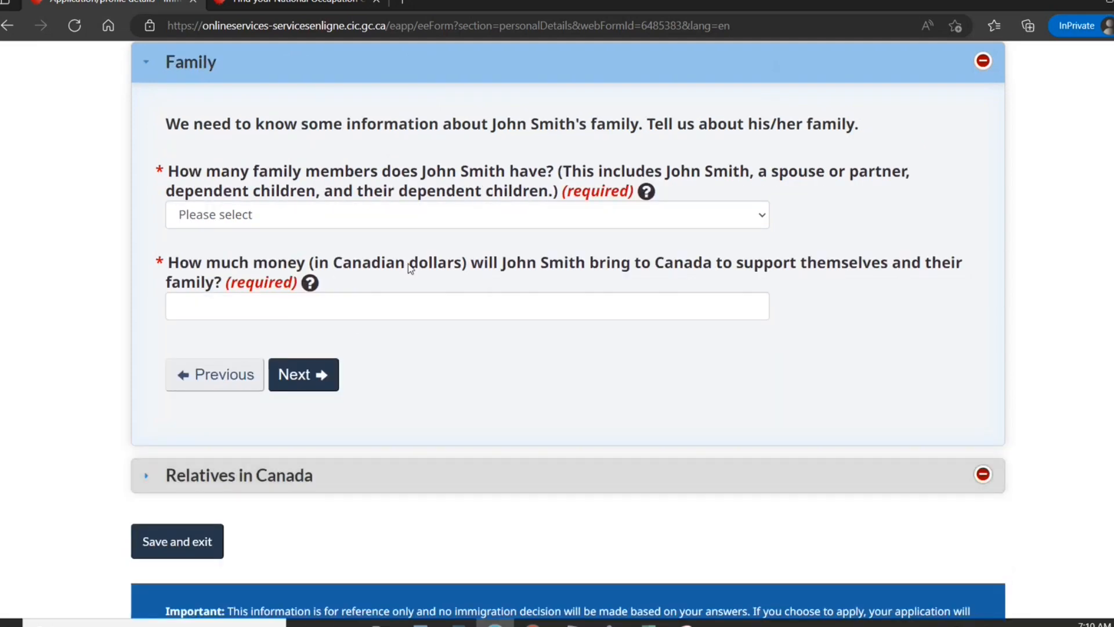
Set the family size to 1 and settlement funds to 36000, then continue.
{"action": "left_click", "coordinate": [562, 219]}
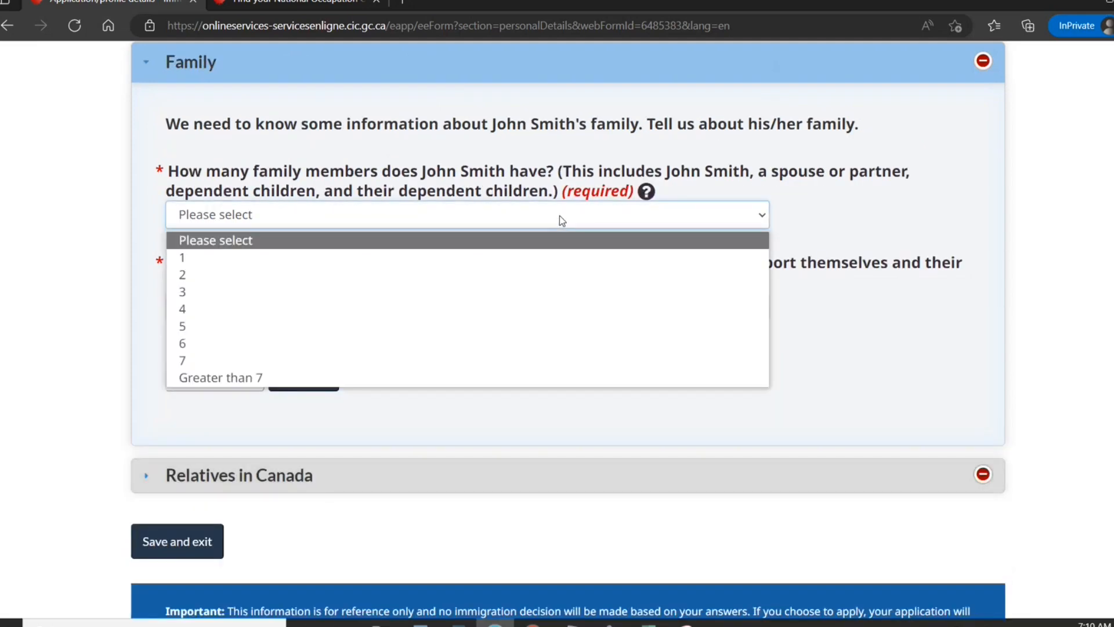
{"action": "left_click", "coordinate": [468, 259]}
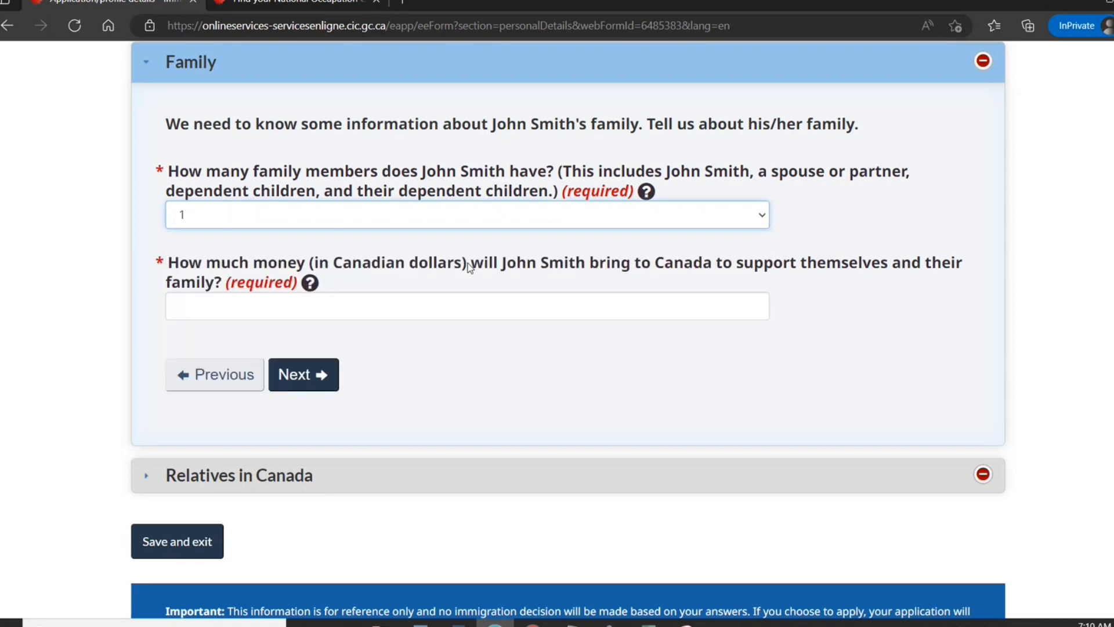
{"action": "left_click", "coordinate": [406, 319]}
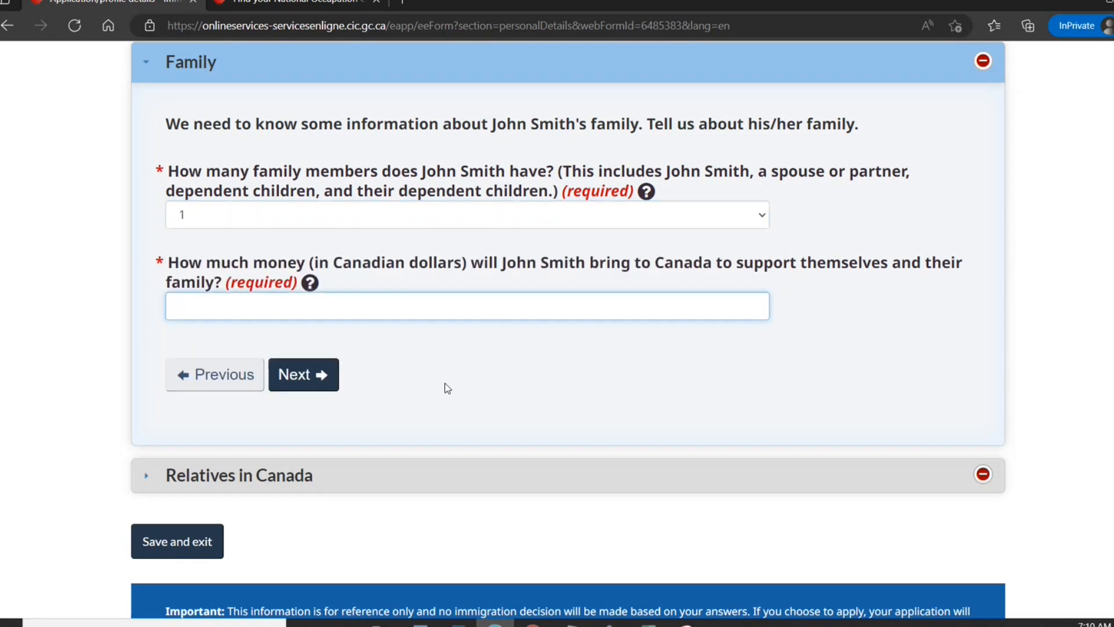
{"action": "type", "text": "36000"}
{"action": "left_click", "coordinate": [313, 377]}
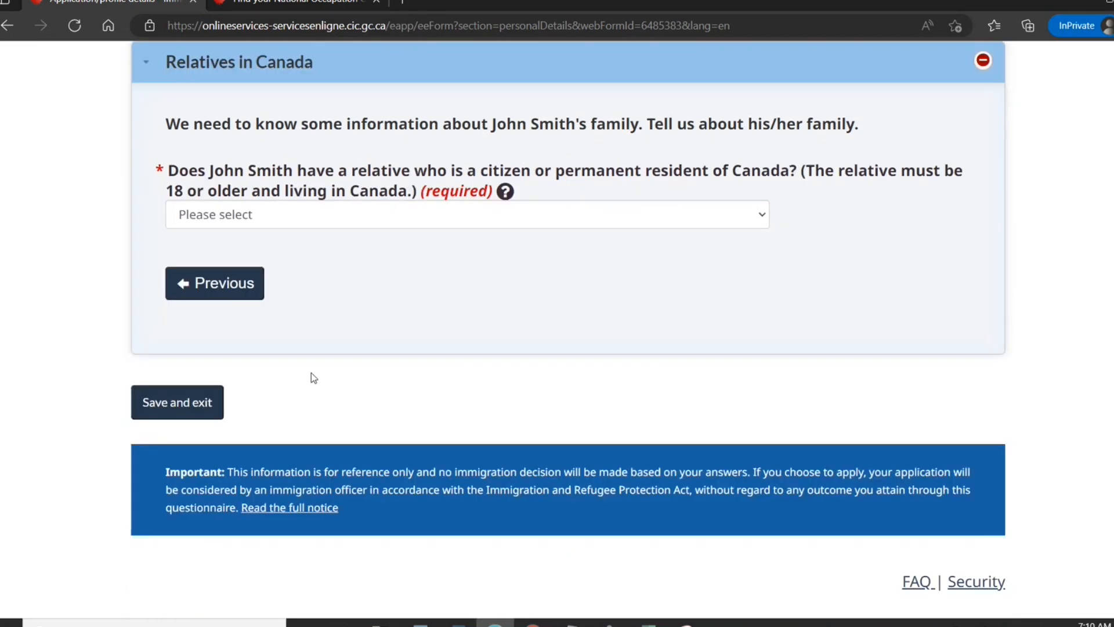
Answer No to relatives in Canada and save back to the profile checklist.
{"action": "left_click", "coordinate": [388, 216]}
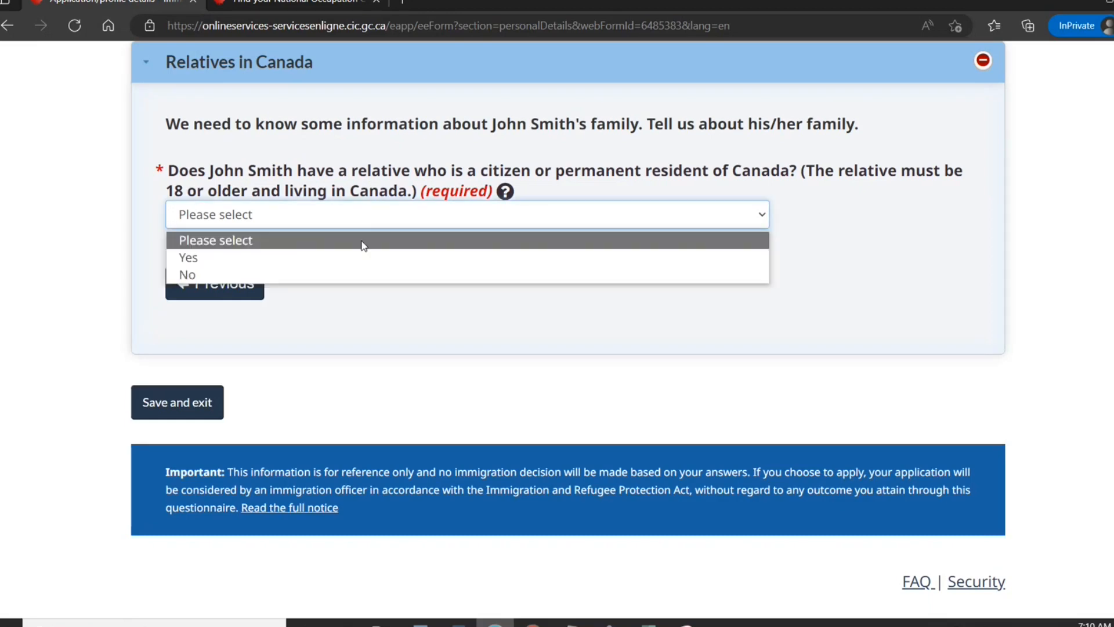
{"action": "left_click", "coordinate": [333, 273]}
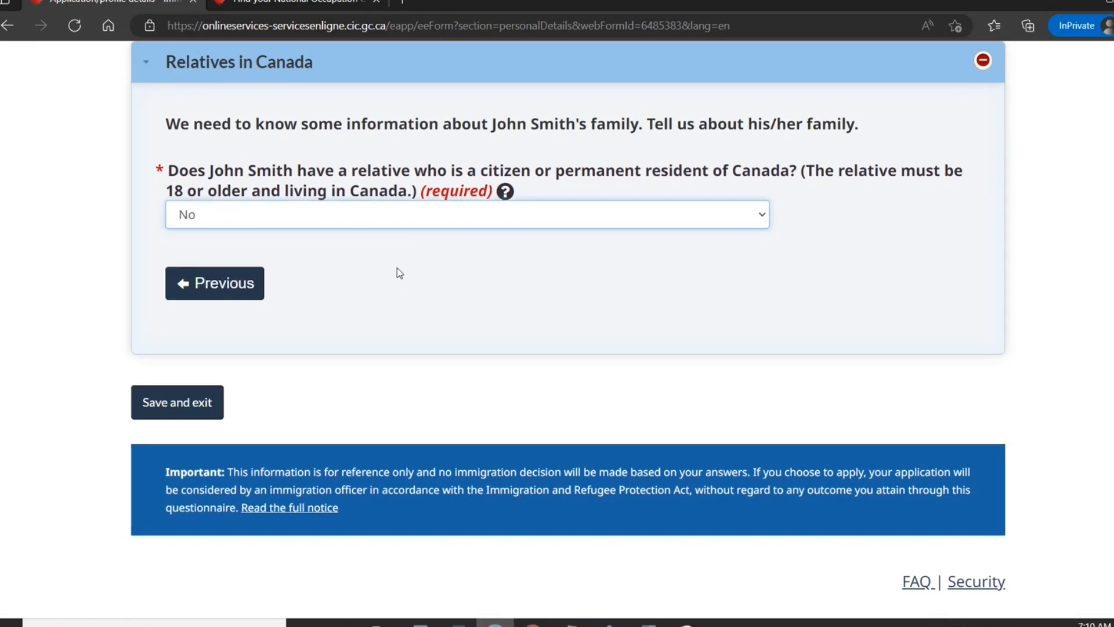
{"action": "left_click", "coordinate": [198, 418]}
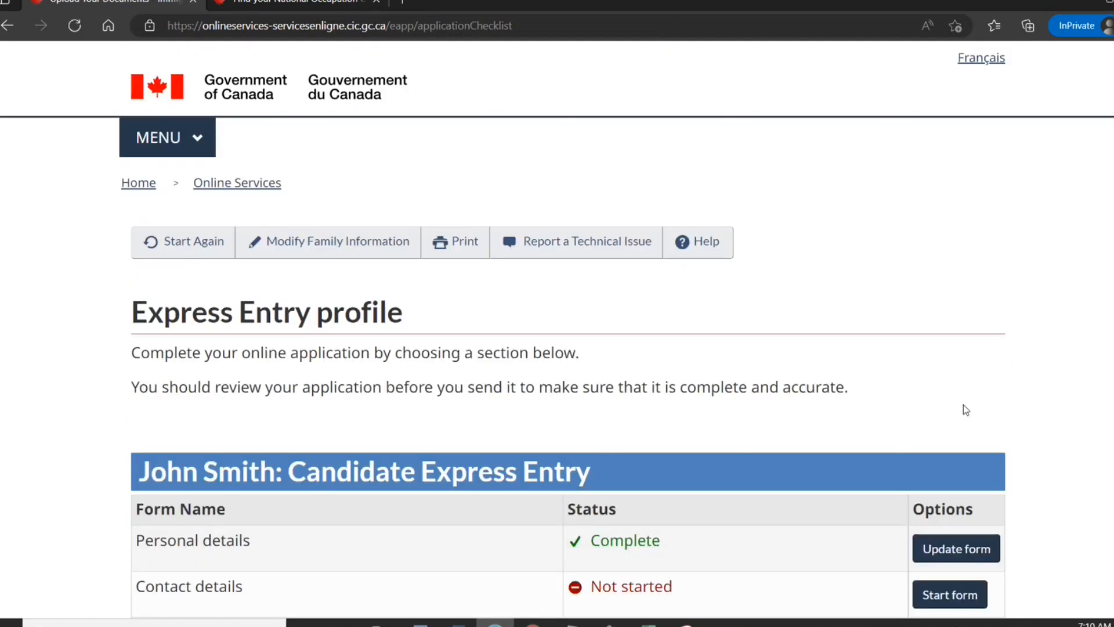
Start the Contact details form, choose English for correspondence, and continue to the Email address section.
{"action": "scroll", "coordinate": [994, 287], "scroll_direction": "down", "scroll_amount": 5}
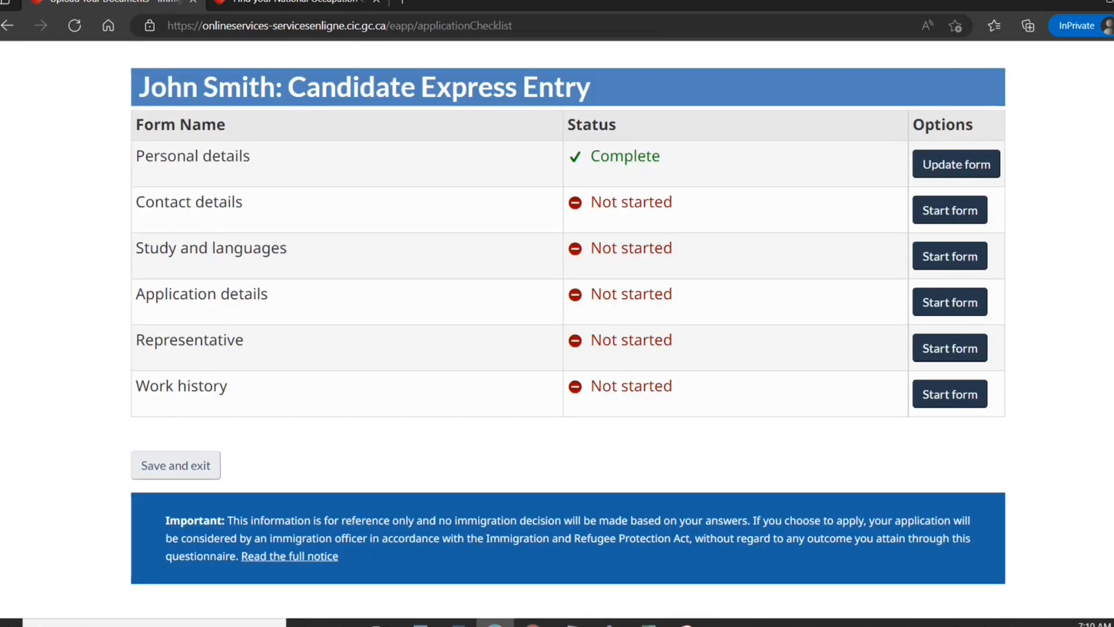
{"action": "scroll", "coordinate": [993, 287], "scroll_direction": "up", "scroll_amount": 1}
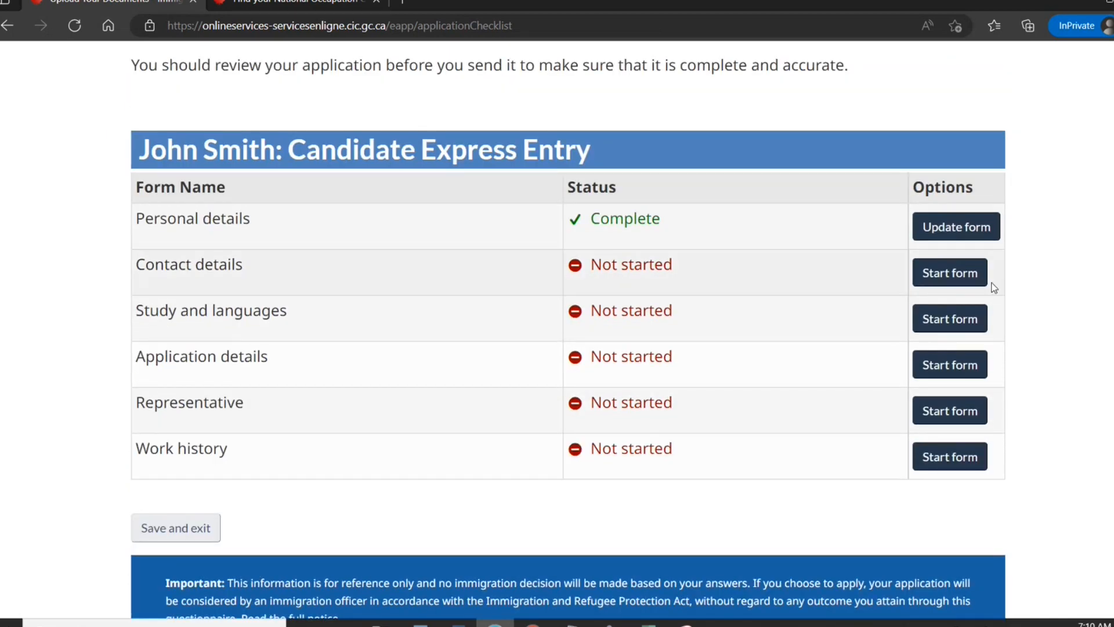
{"action": "left_click", "coordinate": [963, 277]}
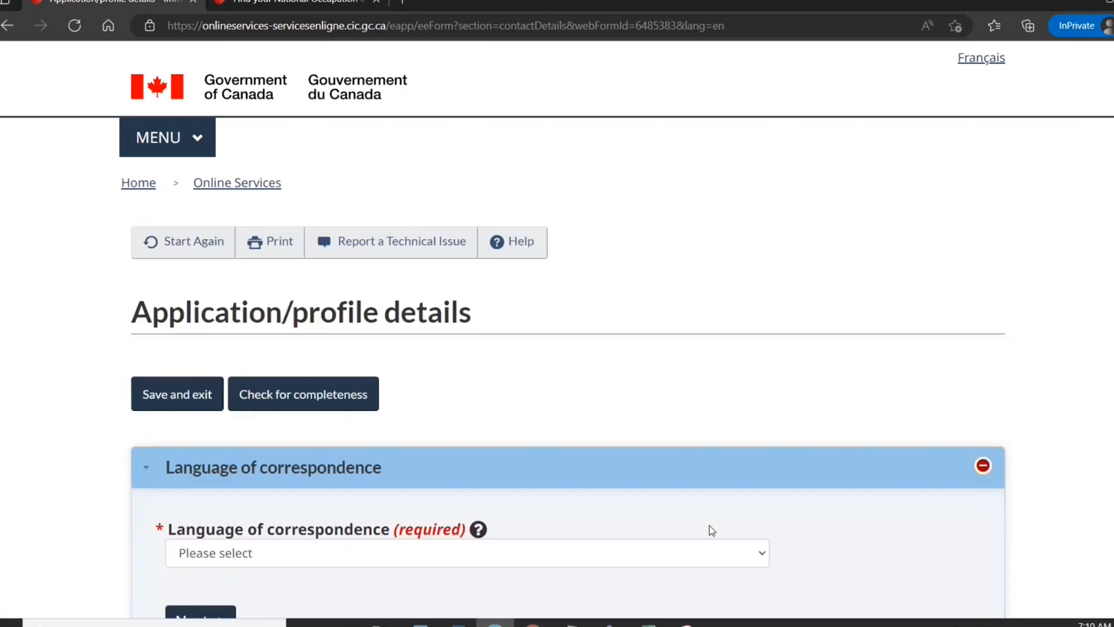
{"action": "left_click", "coordinate": [684, 555]}
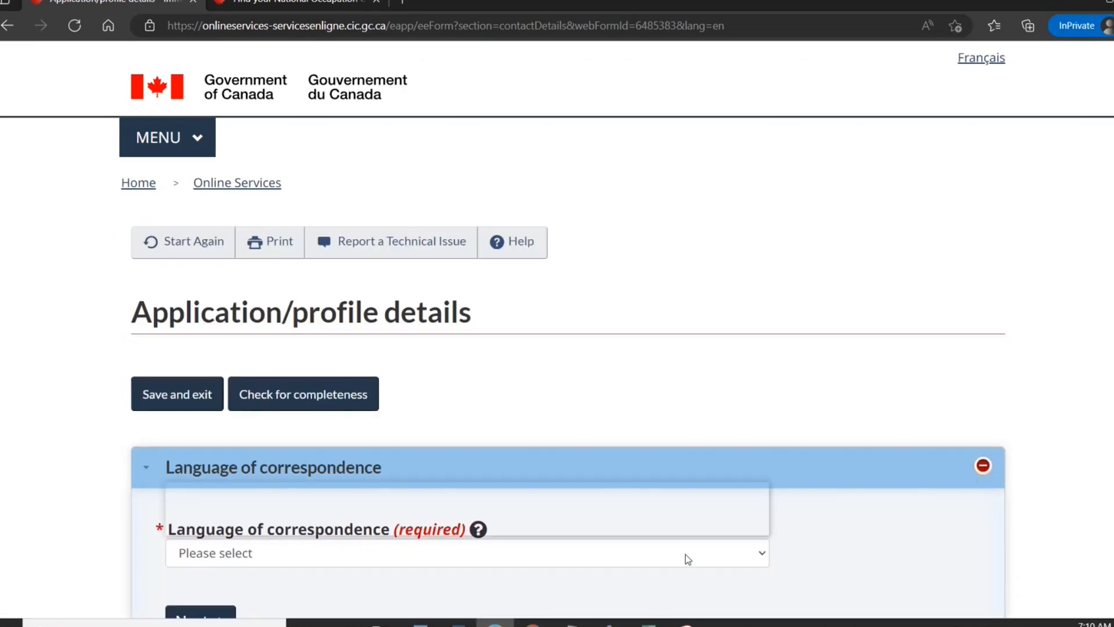
{"action": "left_click", "coordinate": [619, 510]}
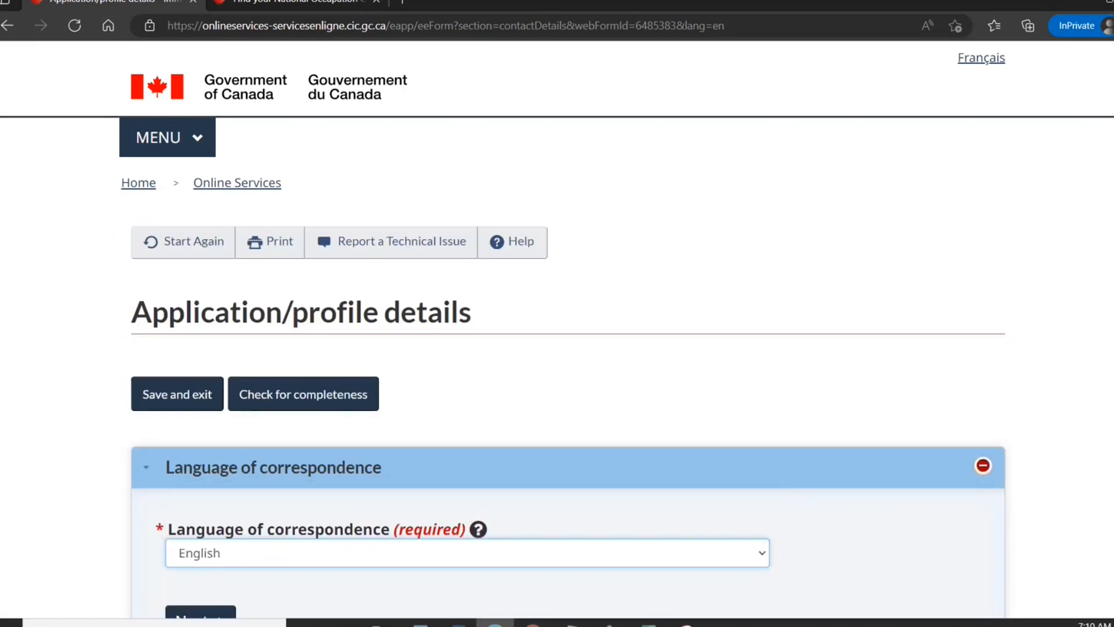
{"action": "scroll", "coordinate": [569, 330], "scroll_direction": "down", "scroll_amount": 4}
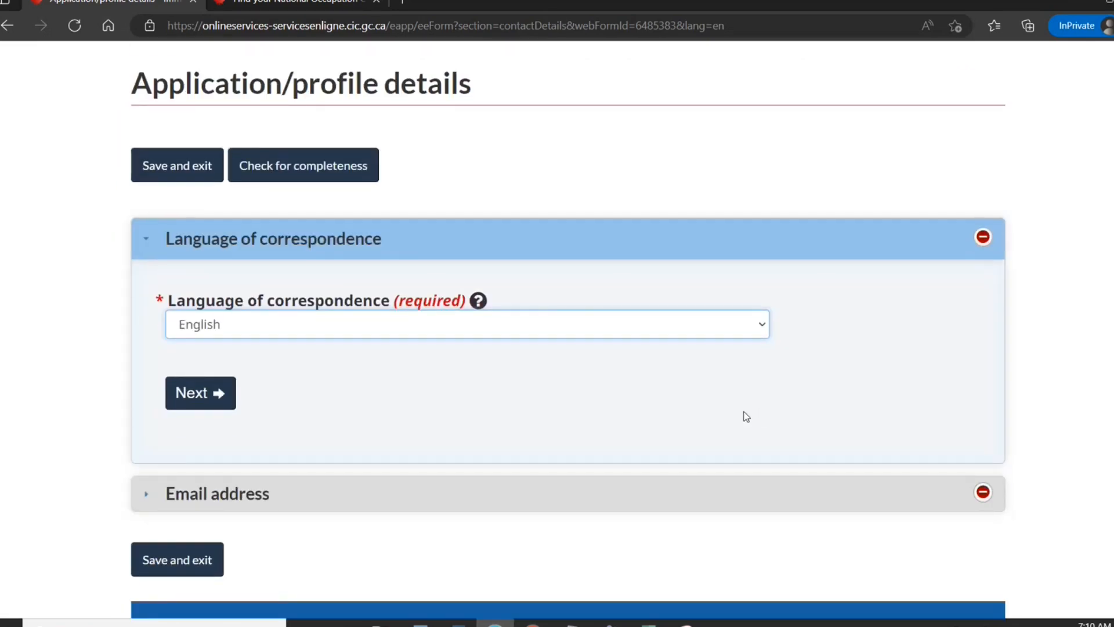
{"action": "left_click", "coordinate": [221, 395]}
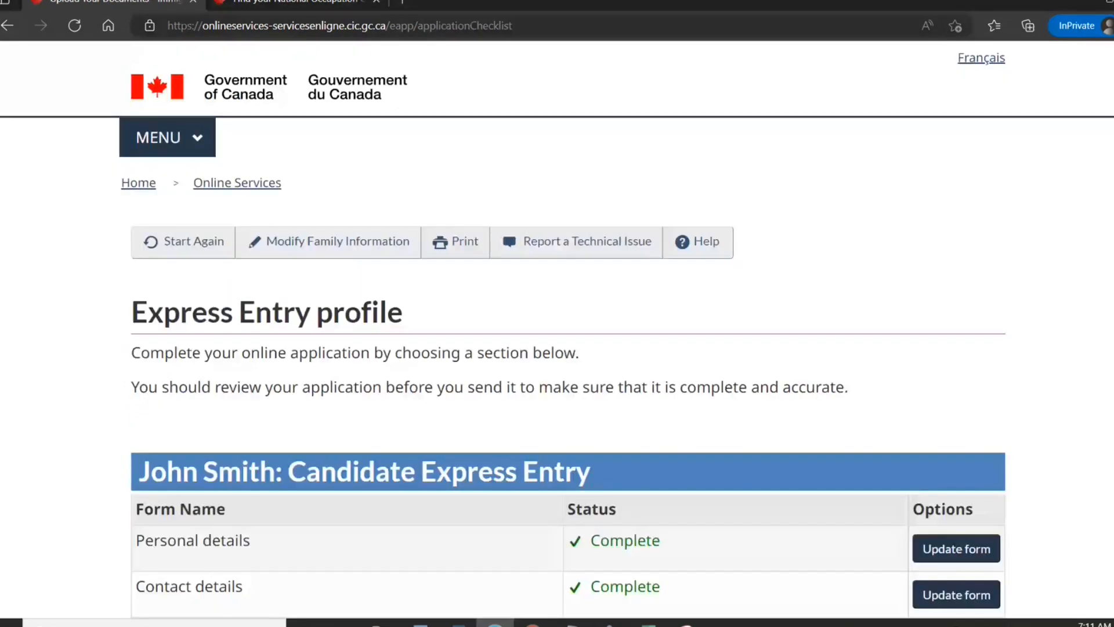
{"action": "scroll", "coordinate": [568, 325], "scroll_direction": "down", "scroll_amount": 5}
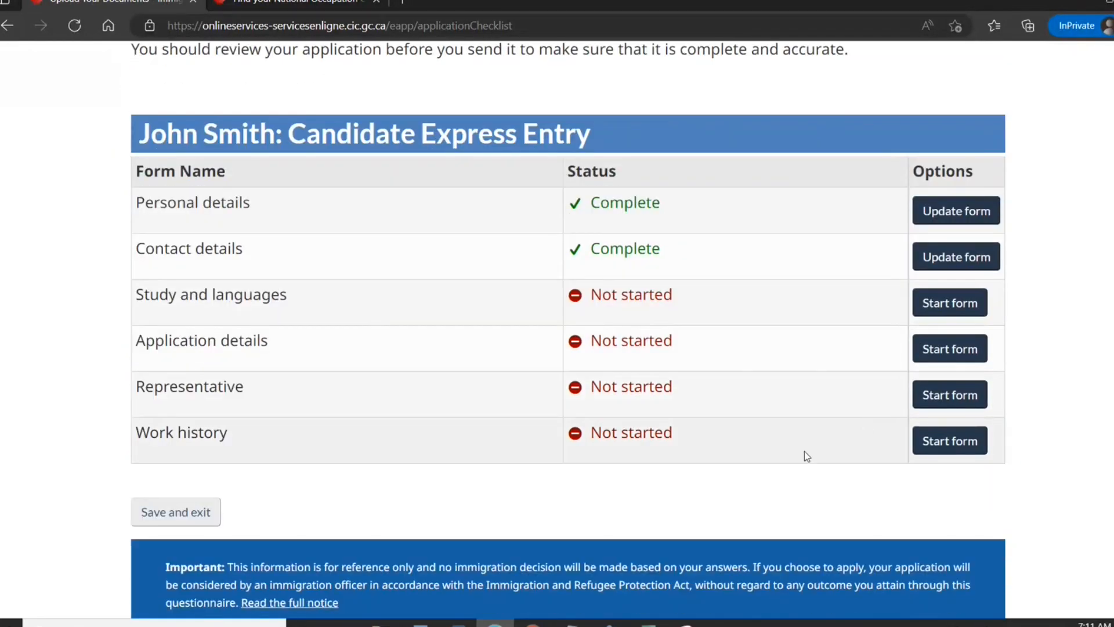
Start the Study and languages form and answer Yes to finished higher education.
{"action": "left_click", "coordinate": [931, 304]}
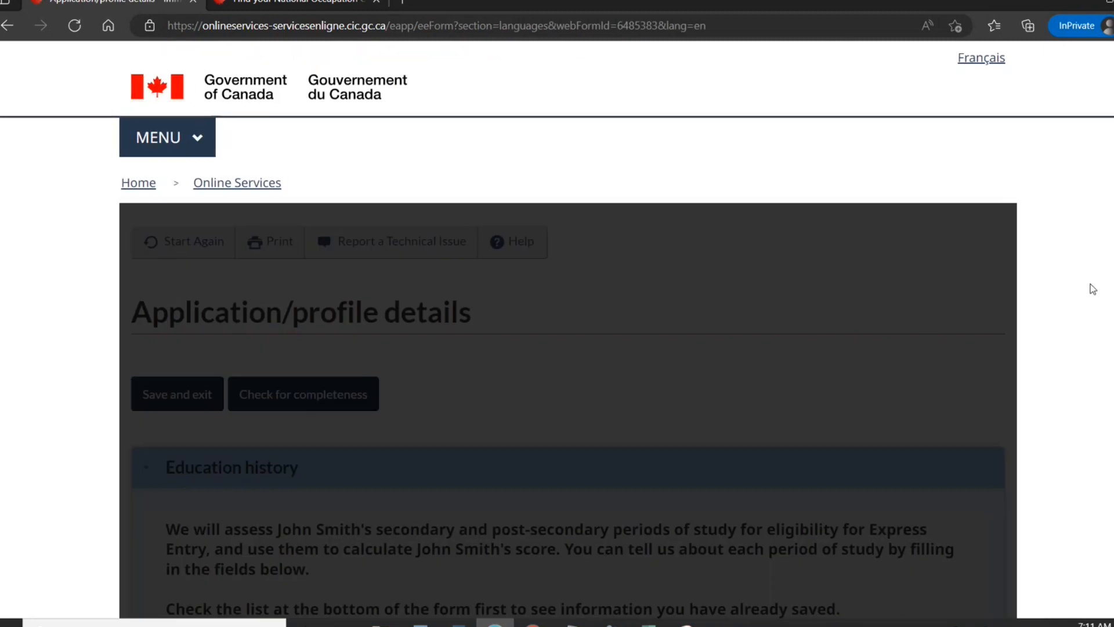
{"action": "scroll", "coordinate": [568, 330], "scroll_direction": "down", "scroll_amount": 5}
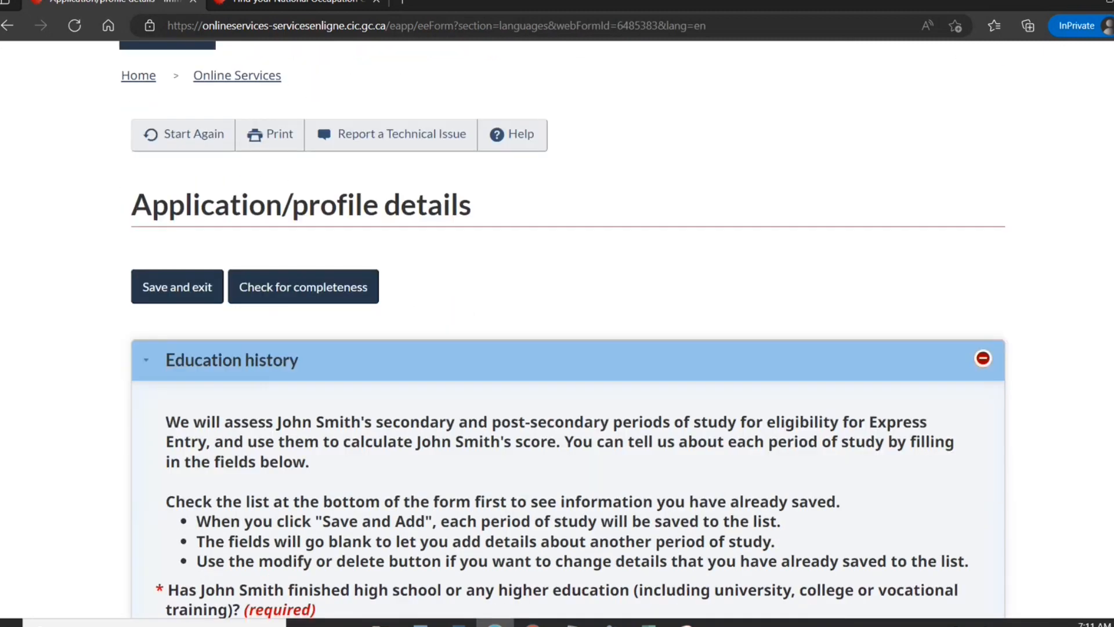
{"action": "scroll", "coordinate": [638, 475], "scroll_direction": "down", "scroll_amount": 1}
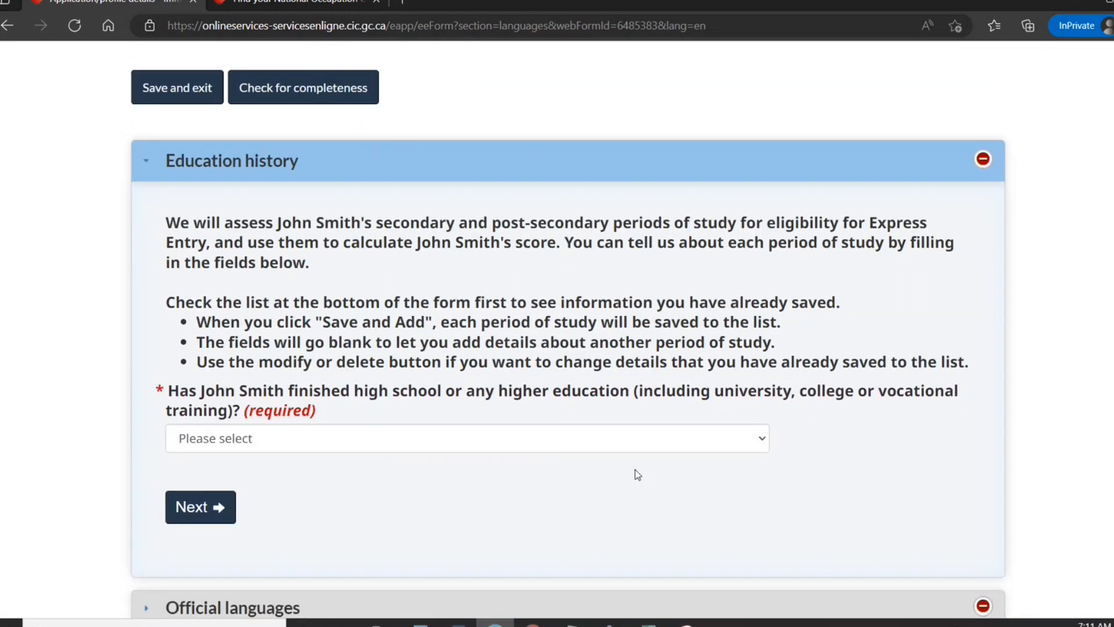
{"action": "left_click", "coordinate": [603, 444]}
{"action": "left_click", "coordinate": [548, 480]}
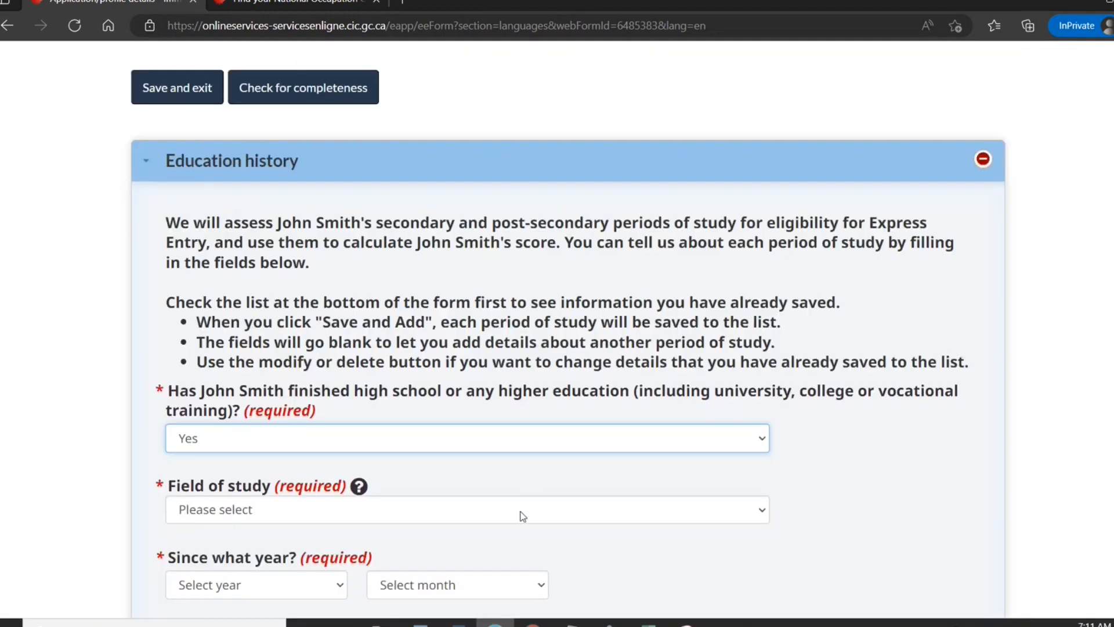
Set the field of study to Computing/Information Technology and the start year to 2003.
{"action": "left_click", "coordinate": [527, 520]}
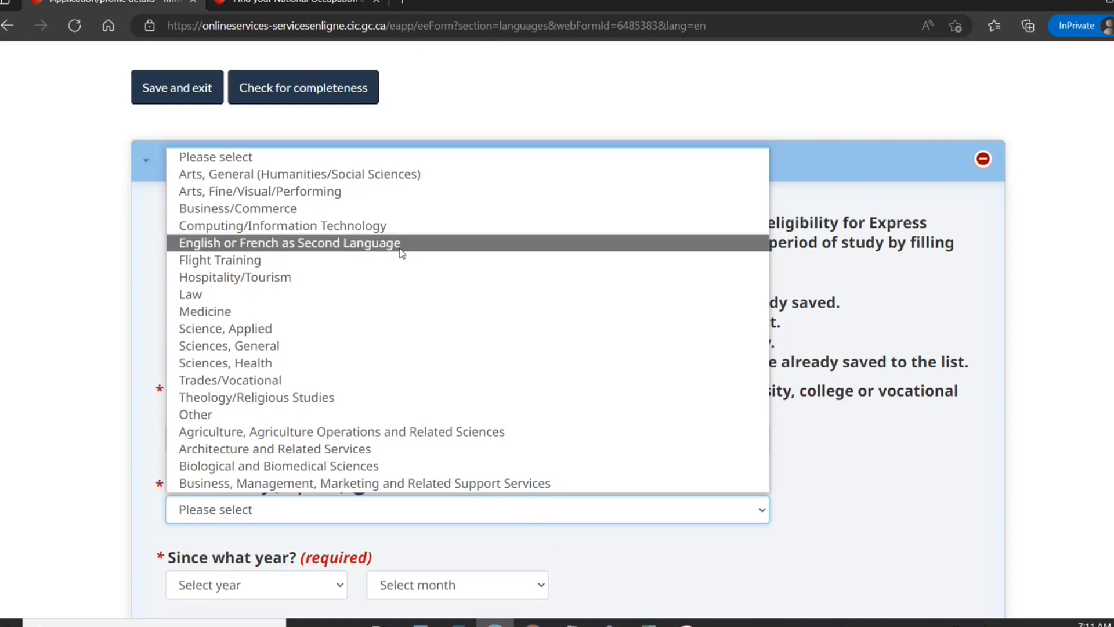
{"action": "left_click", "coordinate": [392, 226]}
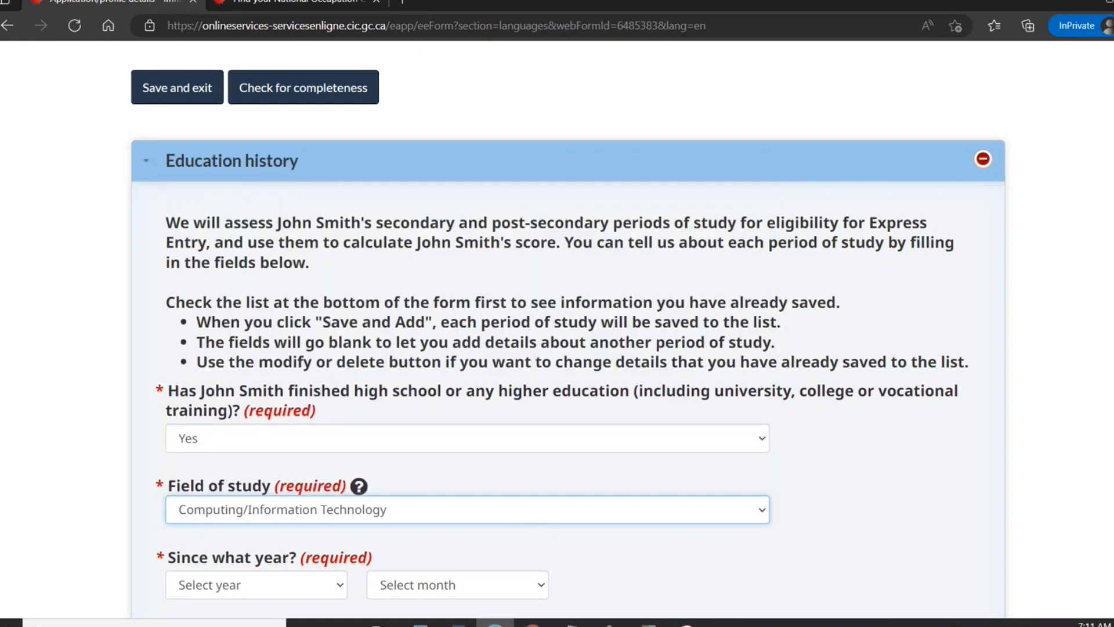
{"action": "scroll", "coordinate": [454, 238], "scroll_direction": "down", "scroll_amount": 5}
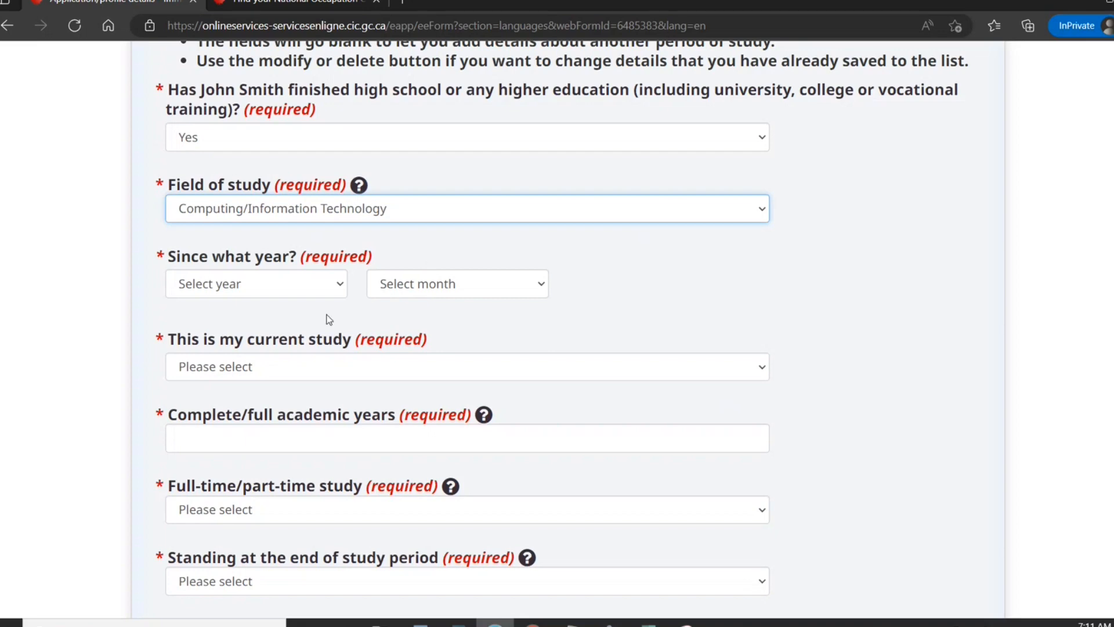
{"action": "left_click", "coordinate": [322, 286]}
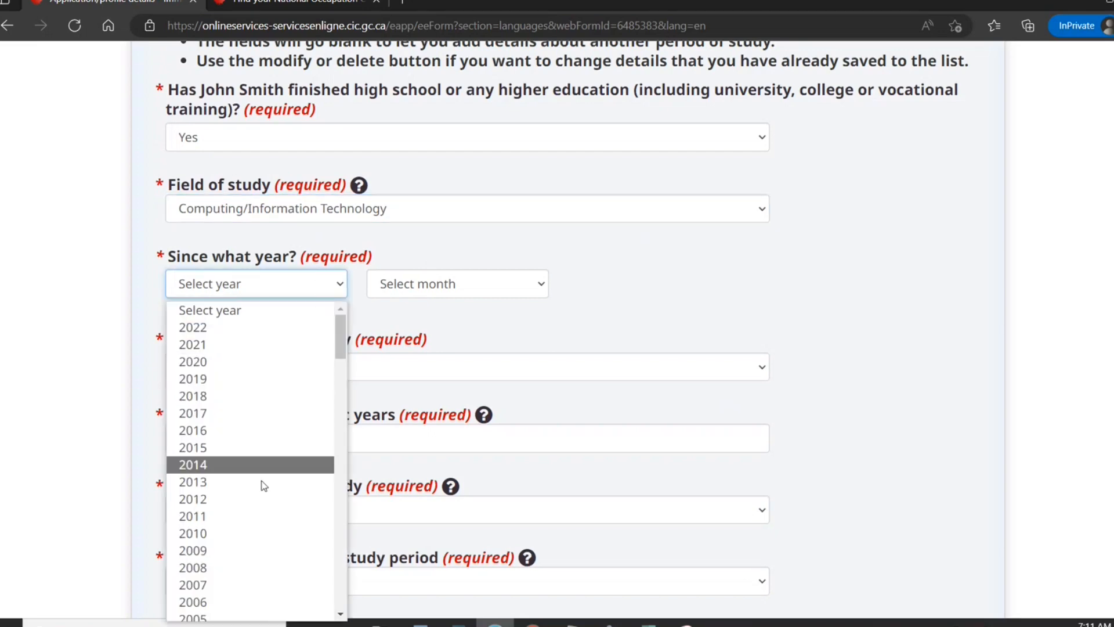
{"action": "scroll", "coordinate": [322, 604], "scroll_direction": "down", "scroll_amount": 1}
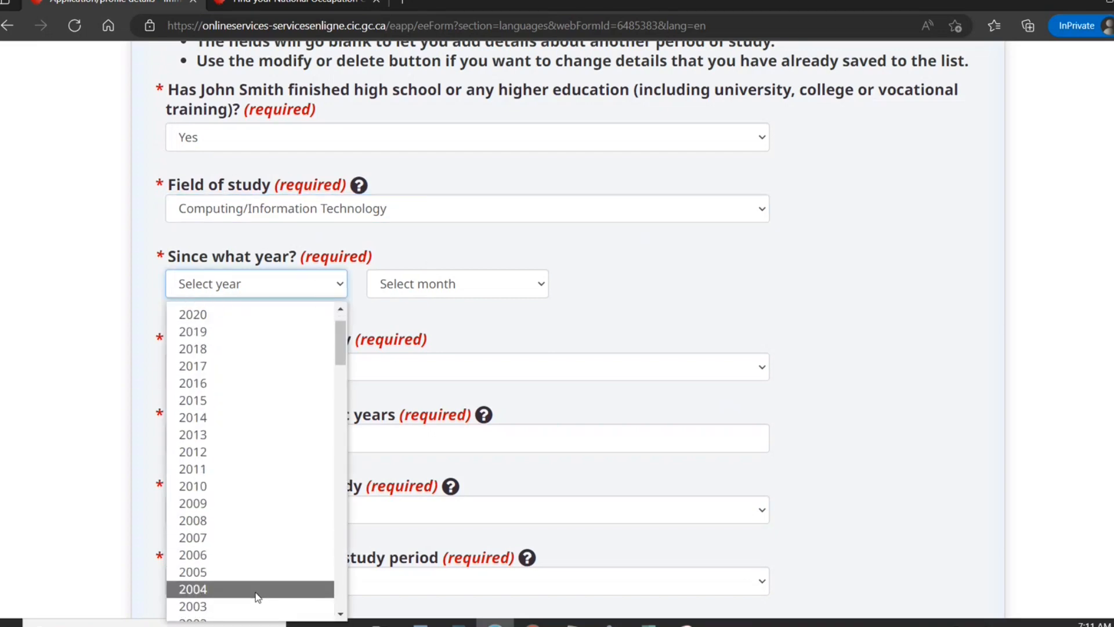
{"action": "left_click", "coordinate": [245, 607]}
{"action": "left_click", "coordinate": [417, 280]}
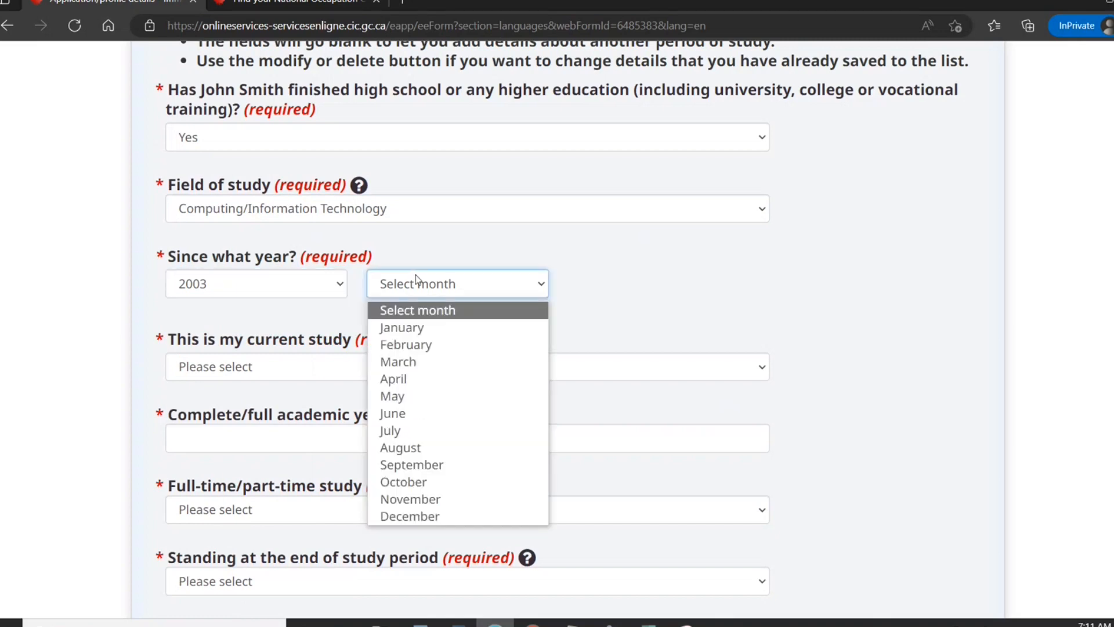
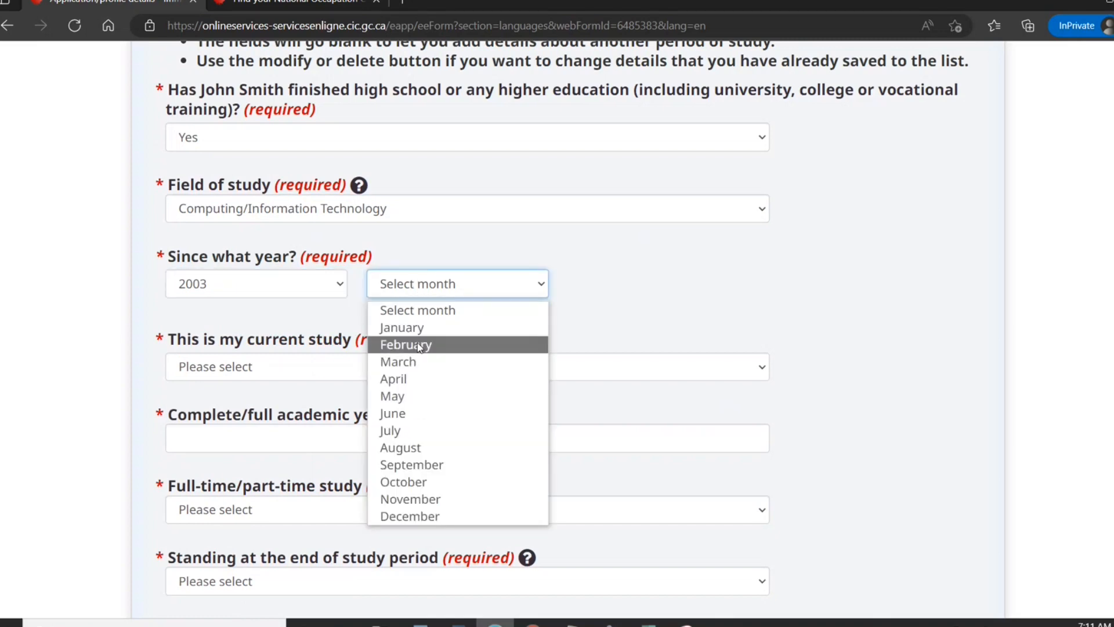
Record study from May 2003 to June 2007, not ongoing, 4 full-time academic years.
{"action": "left_click", "coordinate": [396, 395]}
{"action": "left_click", "coordinate": [386, 375]}
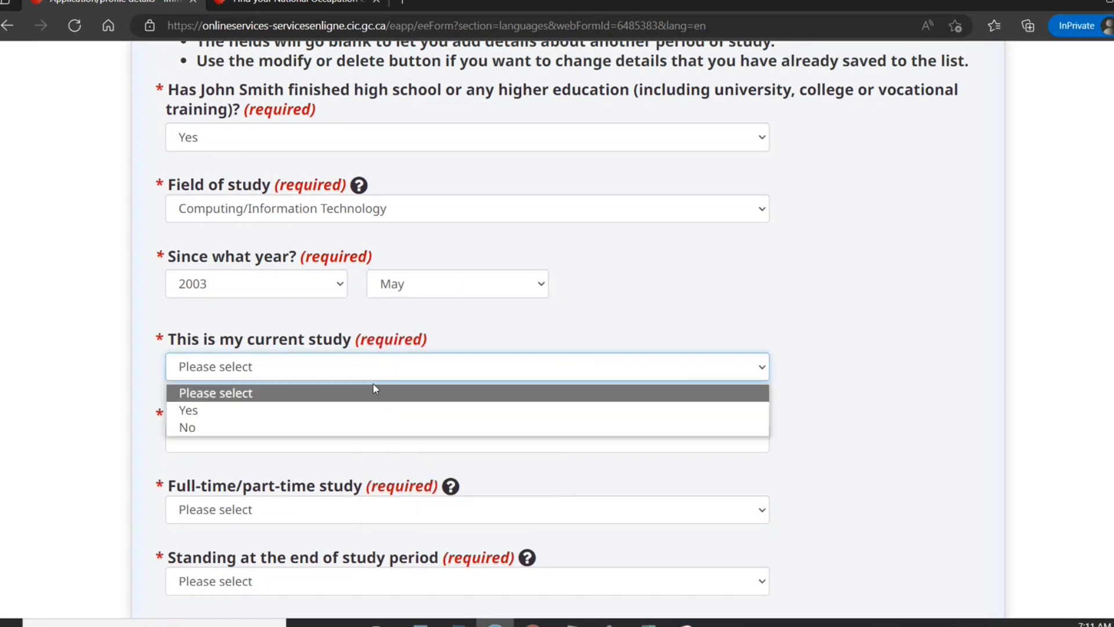
{"action": "left_click", "coordinate": [331, 428]}
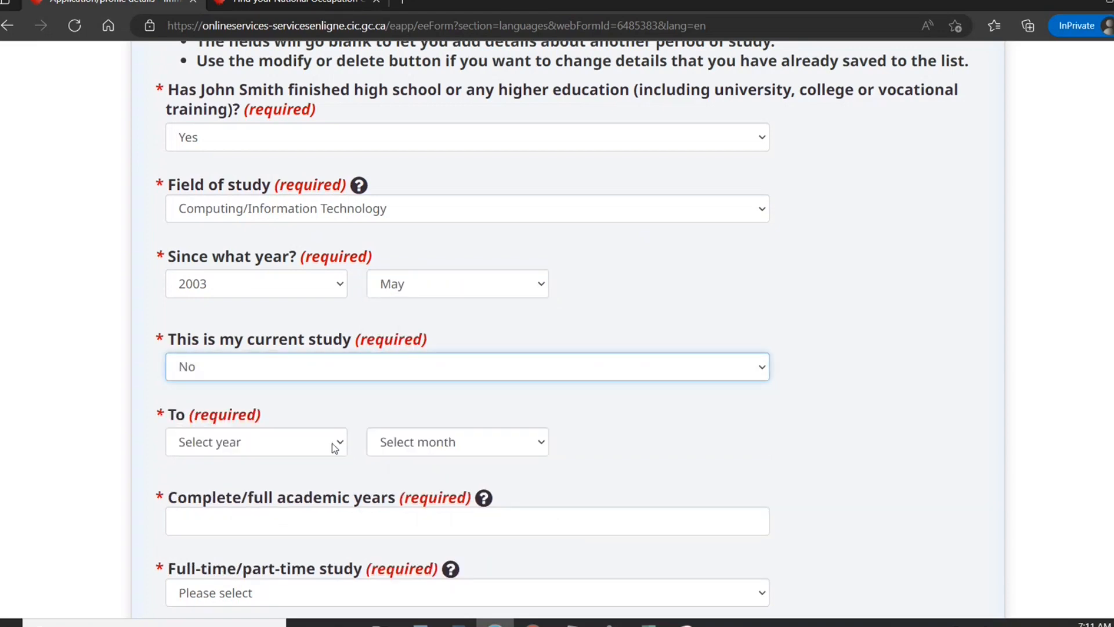
{"action": "left_click", "coordinate": [334, 447]}
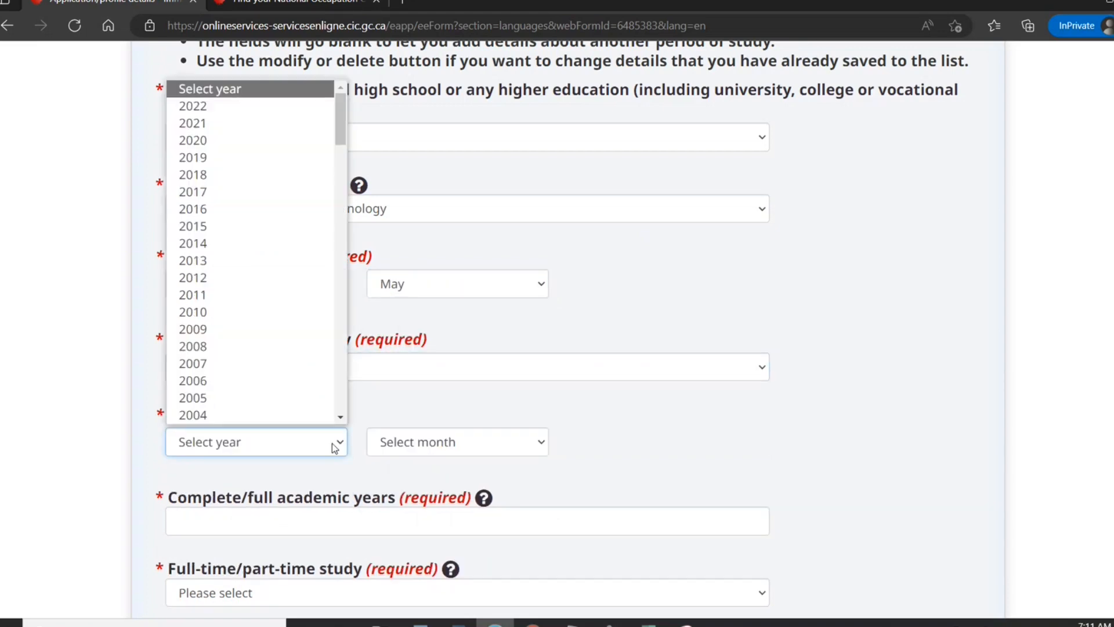
{"action": "left_click", "coordinate": [281, 364]}
{"action": "left_click", "coordinate": [419, 438]}
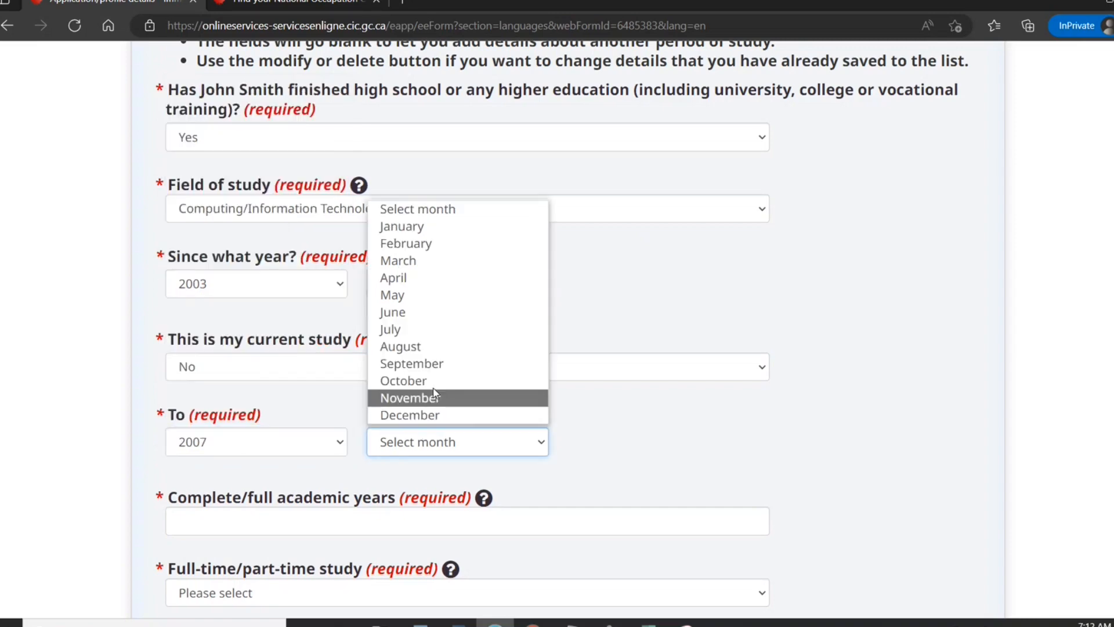
{"action": "left_click", "coordinate": [416, 313]}
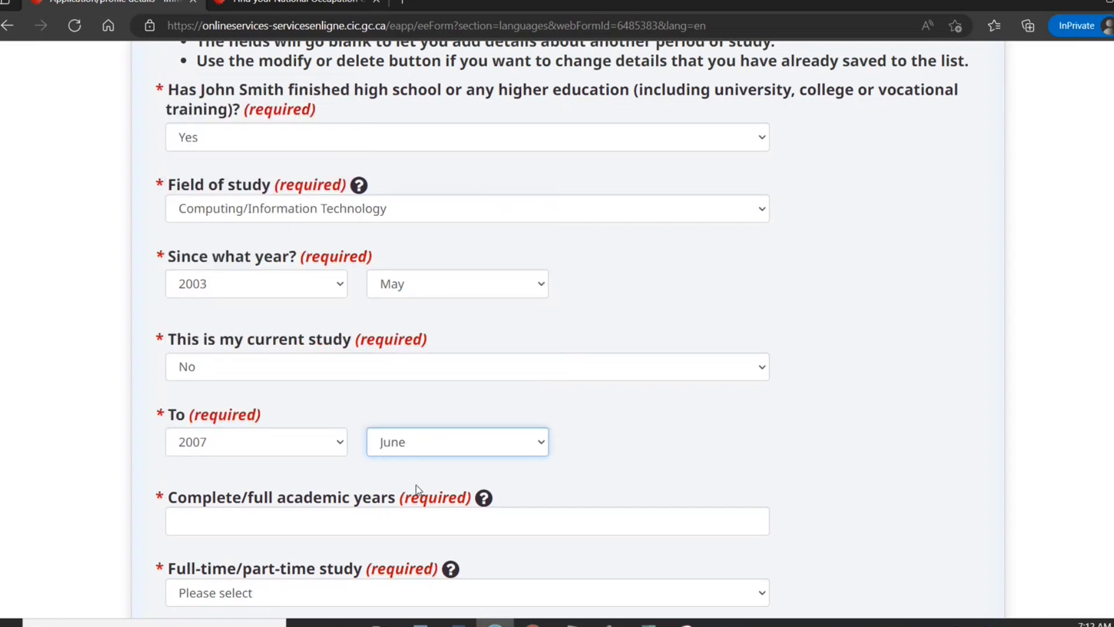
{"action": "left_click", "coordinate": [416, 523]}
{"action": "type", "text": "4"}
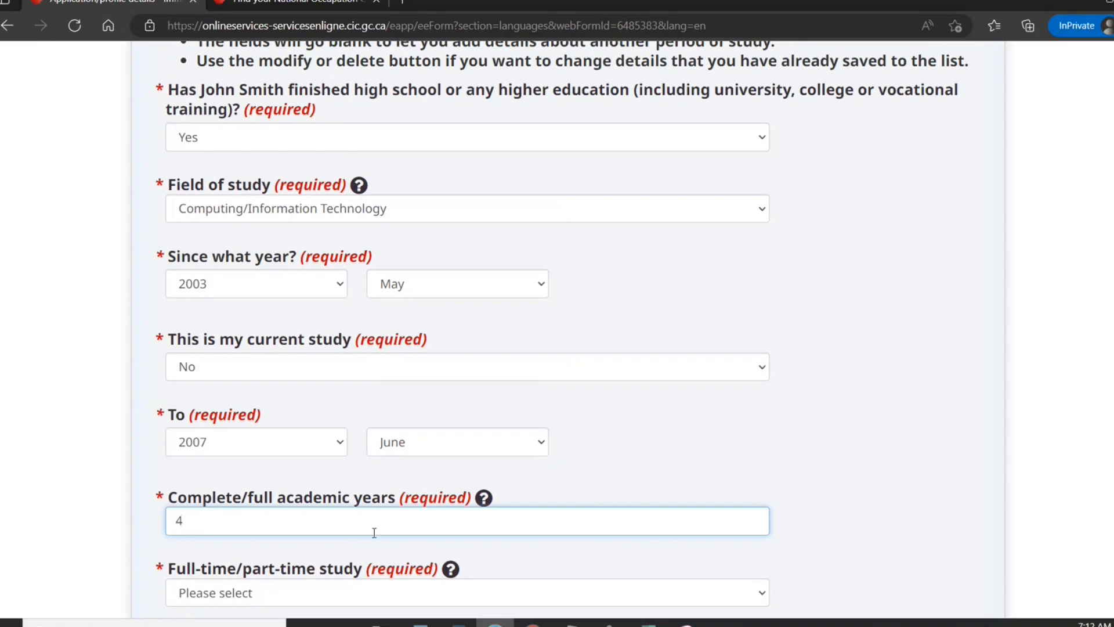
{"action": "left_click", "coordinate": [364, 591]}
{"action": "left_click", "coordinate": [329, 548]}
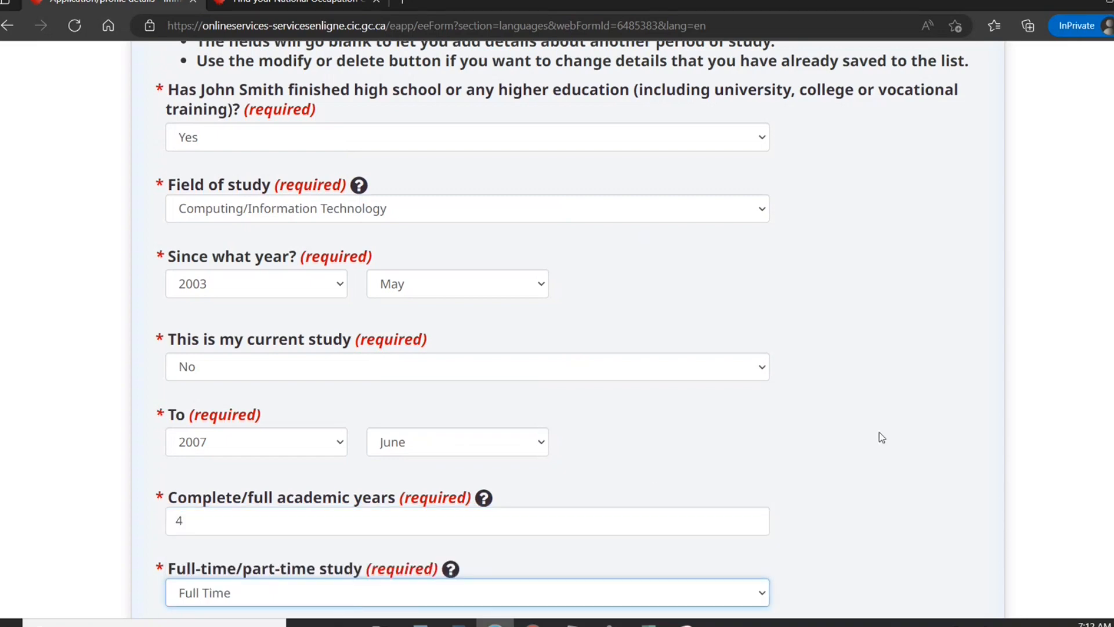
Mark the degree as awarded, studied in New Delhi, India, at New Delhi IT.
{"action": "scroll", "coordinate": [580, 325], "scroll_direction": "down", "scroll_amount": 5}
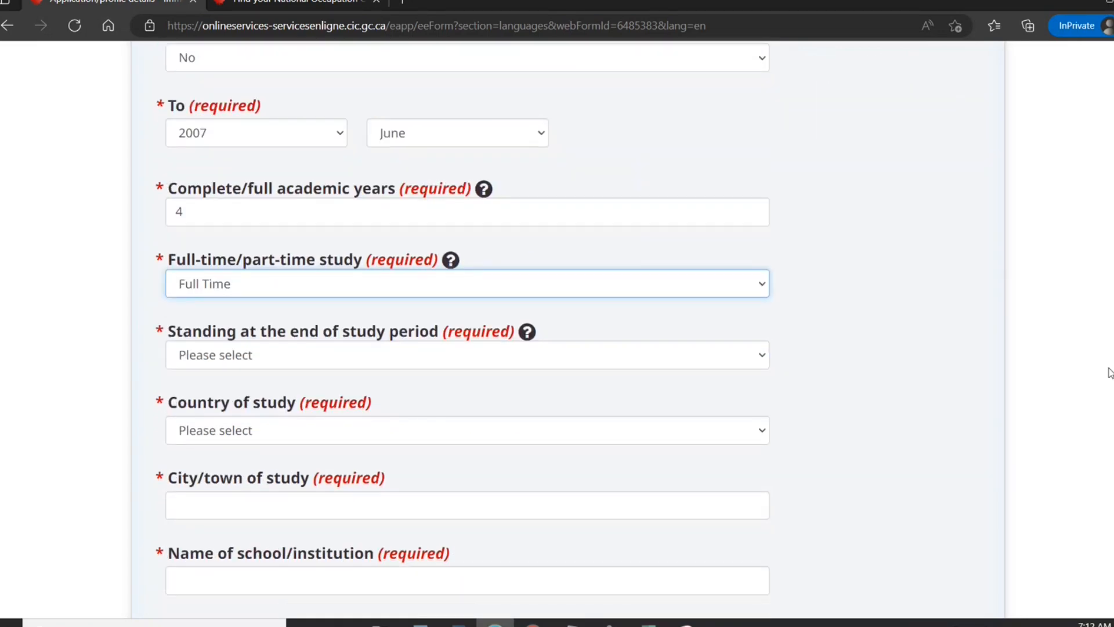
{"action": "left_click", "coordinate": [485, 361]}
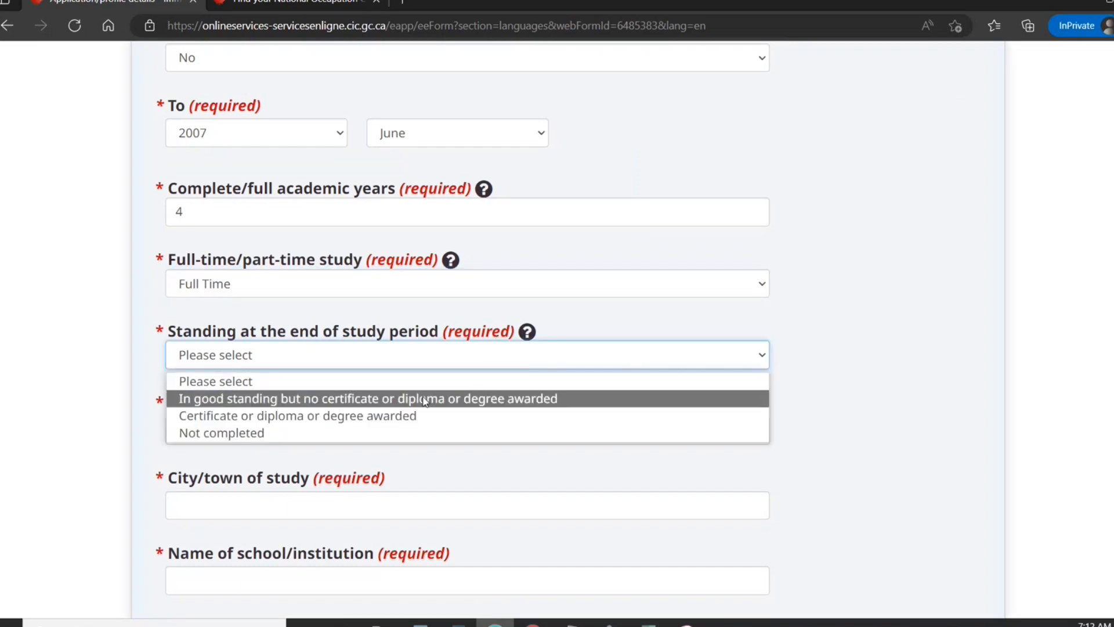
{"action": "left_click", "coordinate": [410, 416]}
{"action": "left_click", "coordinate": [406, 437]}
{"action": "type", "text": "india"}
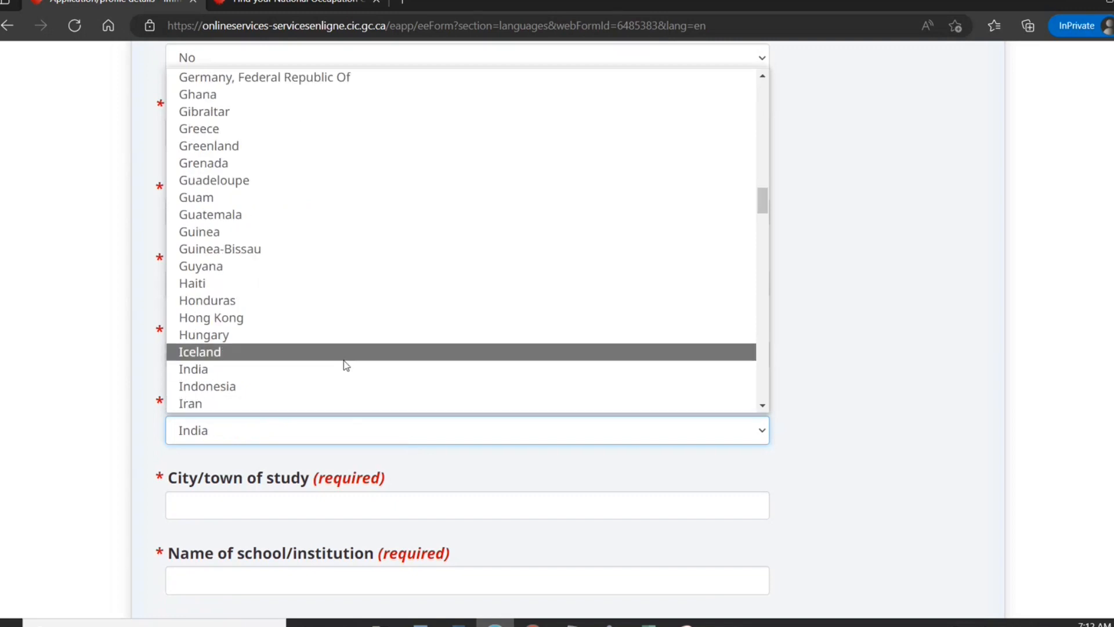
{"action": "left_click", "coordinate": [331, 500]}
{"action": "left_click", "coordinate": [316, 508]}
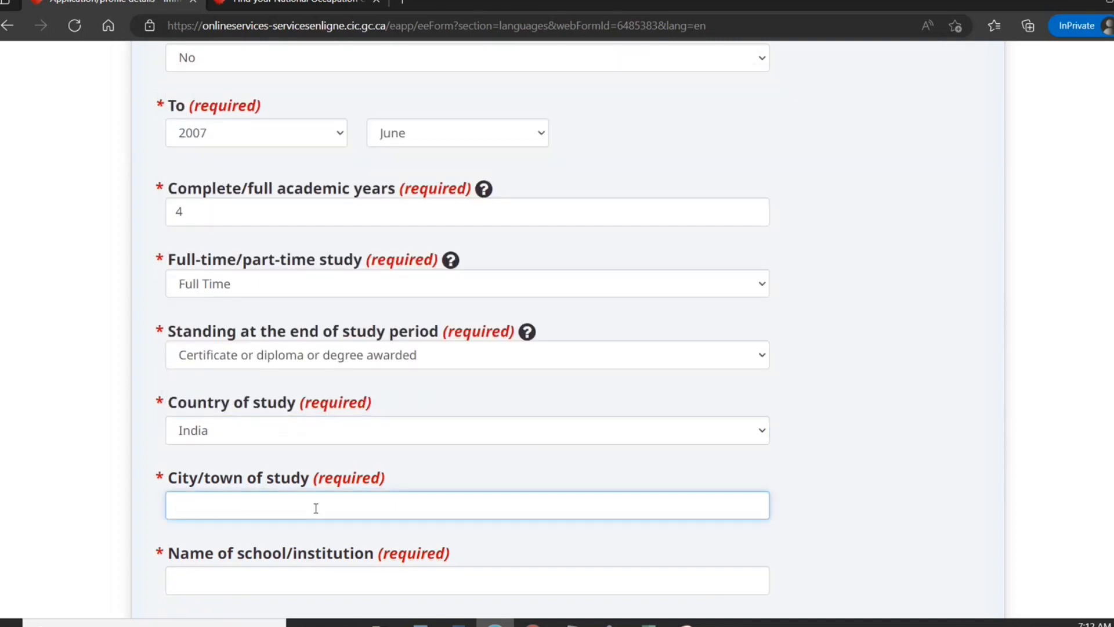
{"action": "type", "text": "New Deklhi"}
{"action": "key", "text": "BackSpace"}
{"action": "key", "text": "BackSpace"}
{"action": "key", "text": "BackSpace"}
{"action": "key", "text": "BackSpace"}
{"action": "type", "text": "lhi"}
{"action": "left_click", "coordinate": [285, 582]}
{"action": "type", "text": "N"}
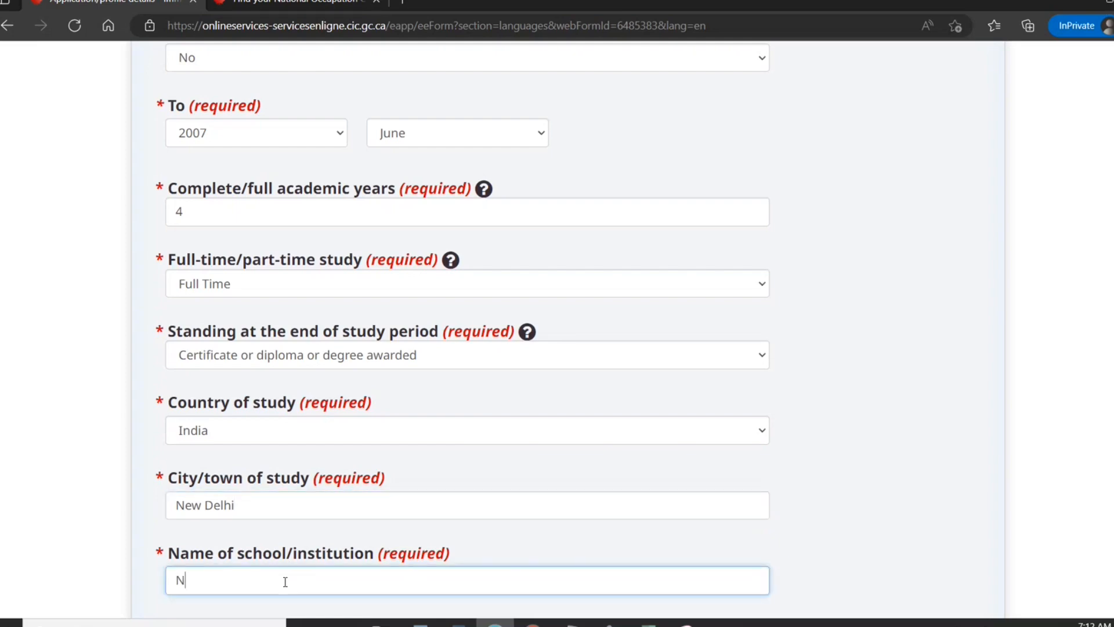
{"action": "type", "text": "ew Delhi IT"}
Set level to Bachelor's, no Canadian degree, with an ECA from World Education Services.
{"action": "scroll", "coordinate": [490, 325], "scroll_direction": "down", "scroll_amount": 5}
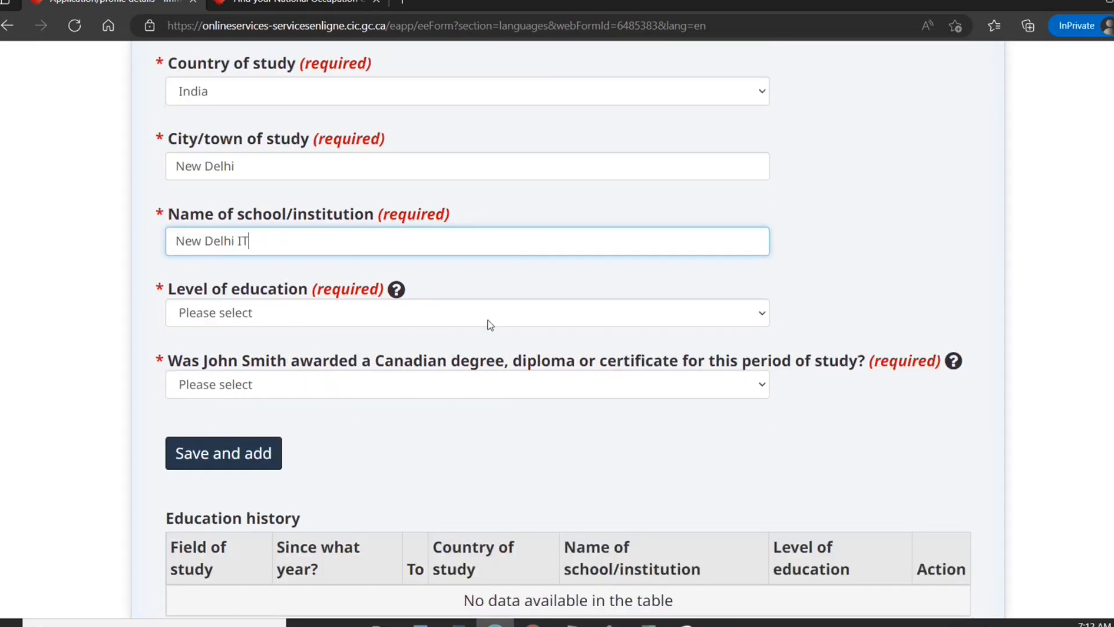
{"action": "left_click", "coordinate": [447, 316]}
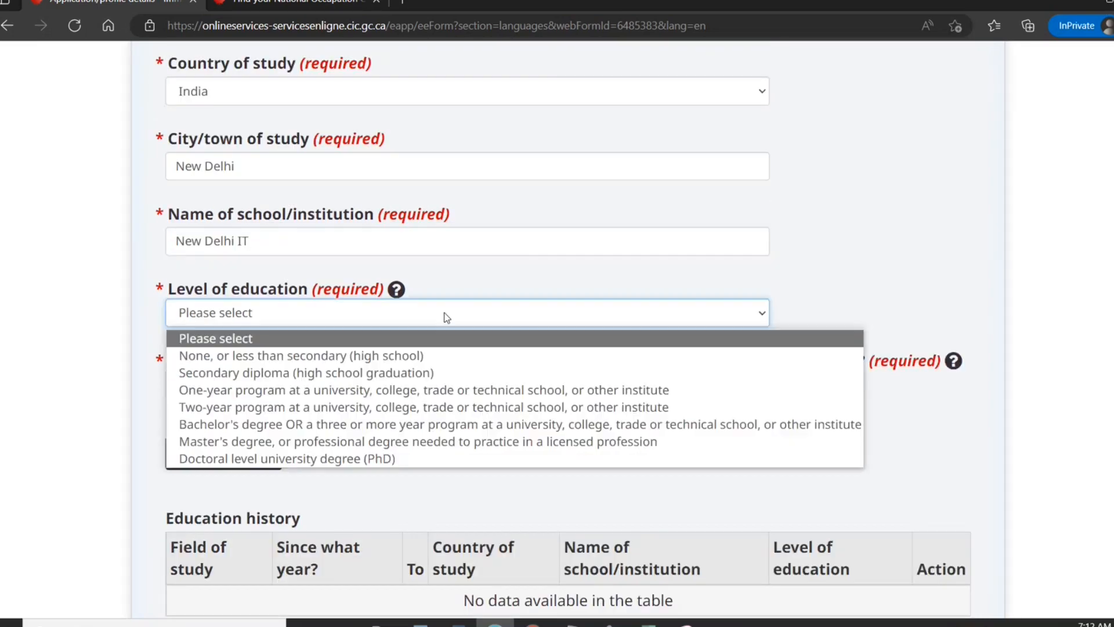
{"action": "left_click", "coordinate": [369, 428]}
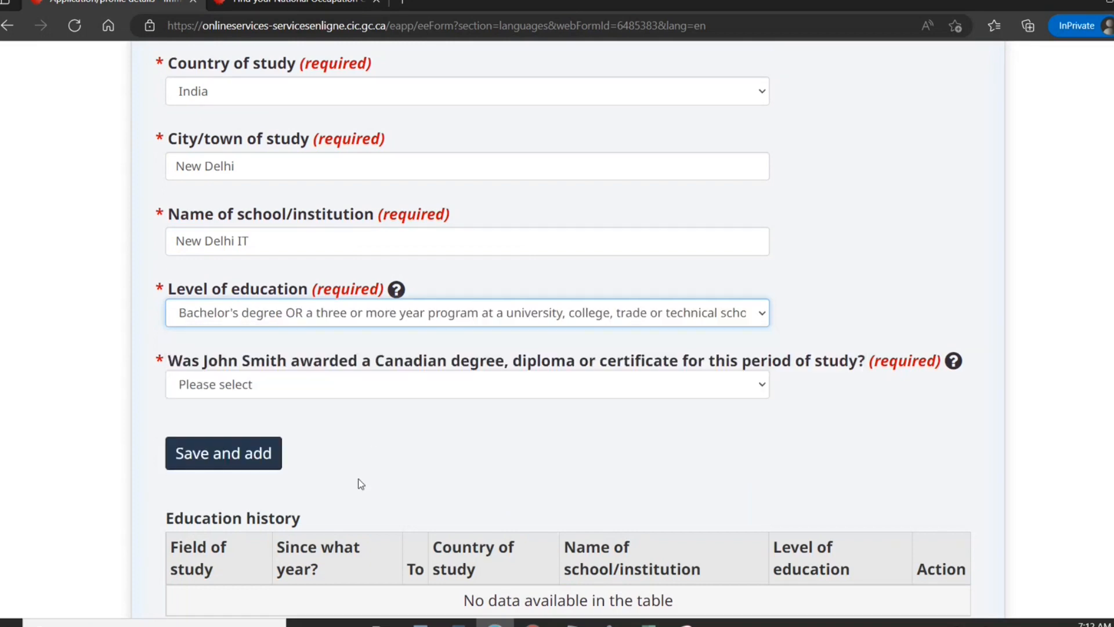
{"action": "left_click", "coordinate": [334, 396]}
{"action": "left_click", "coordinate": [304, 445]}
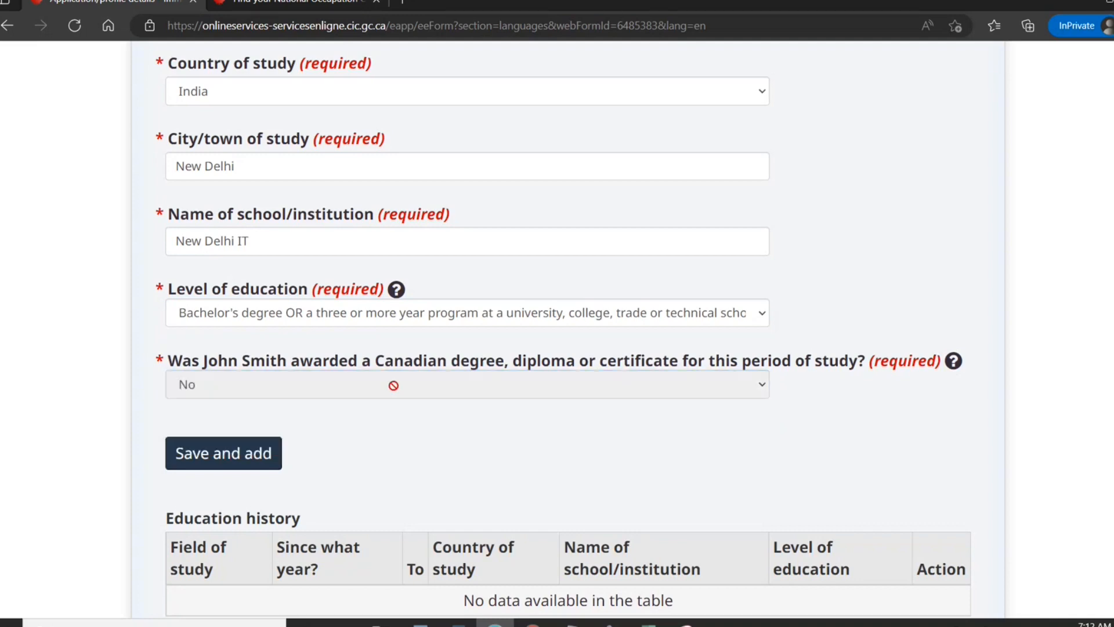
{"action": "left_click", "coordinate": [405, 484]}
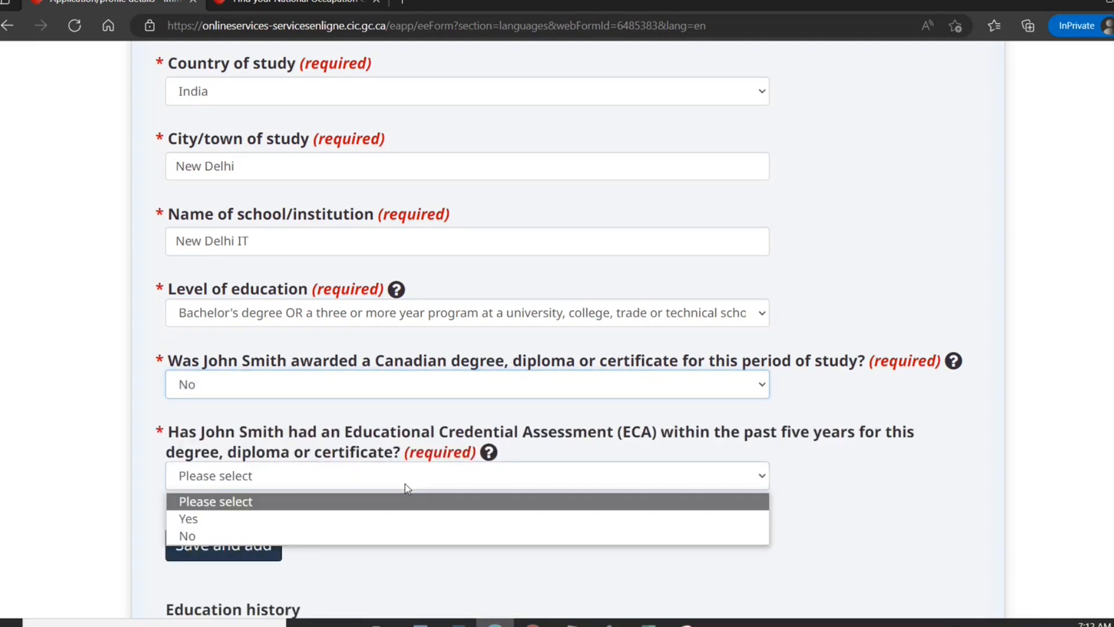
{"action": "left_click", "coordinate": [332, 518]}
{"action": "left_click", "coordinate": [398, 549]}
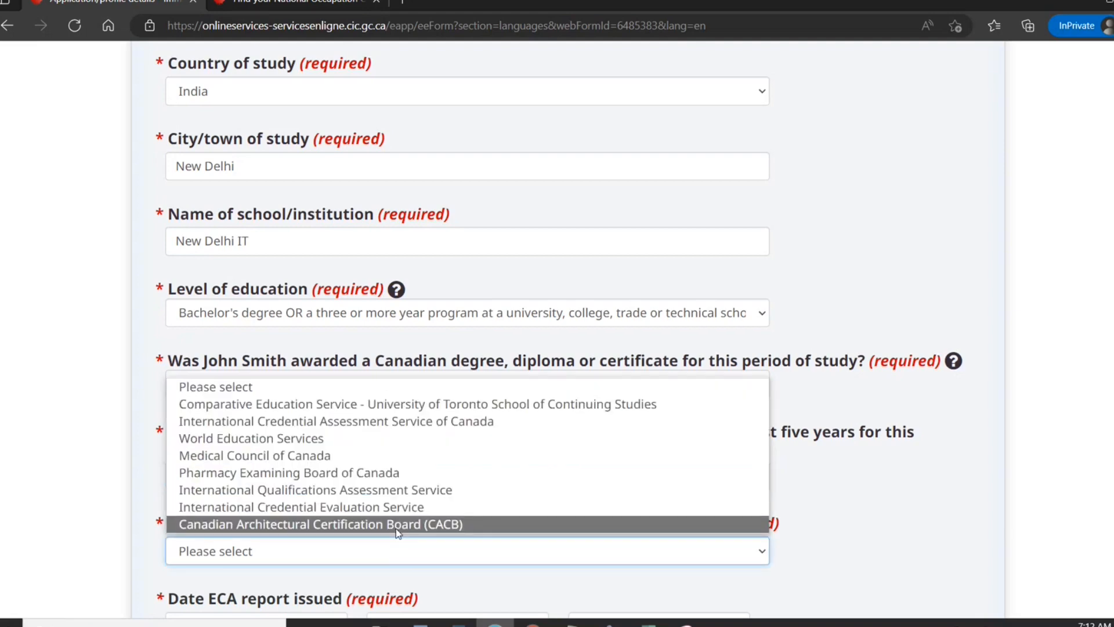
{"action": "left_click", "coordinate": [348, 438]}
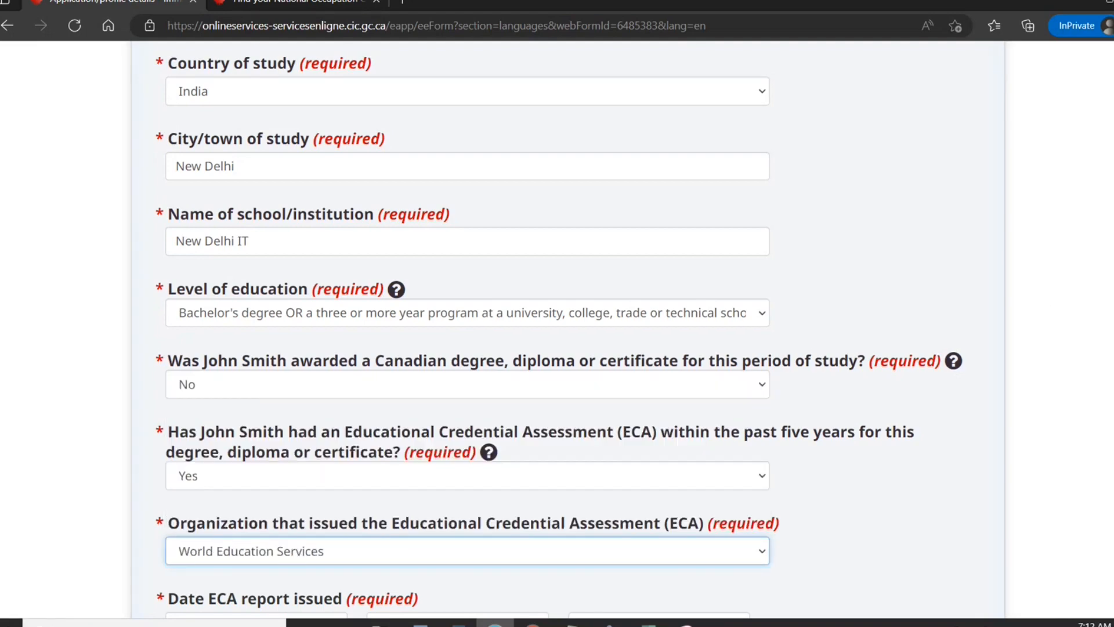
Give the ECA date 2022-03-03, Bachelor's equivalent and its certificate number, then save the study entry.
{"action": "scroll", "coordinate": [520, 241], "scroll_direction": "down", "scroll_amount": 5}
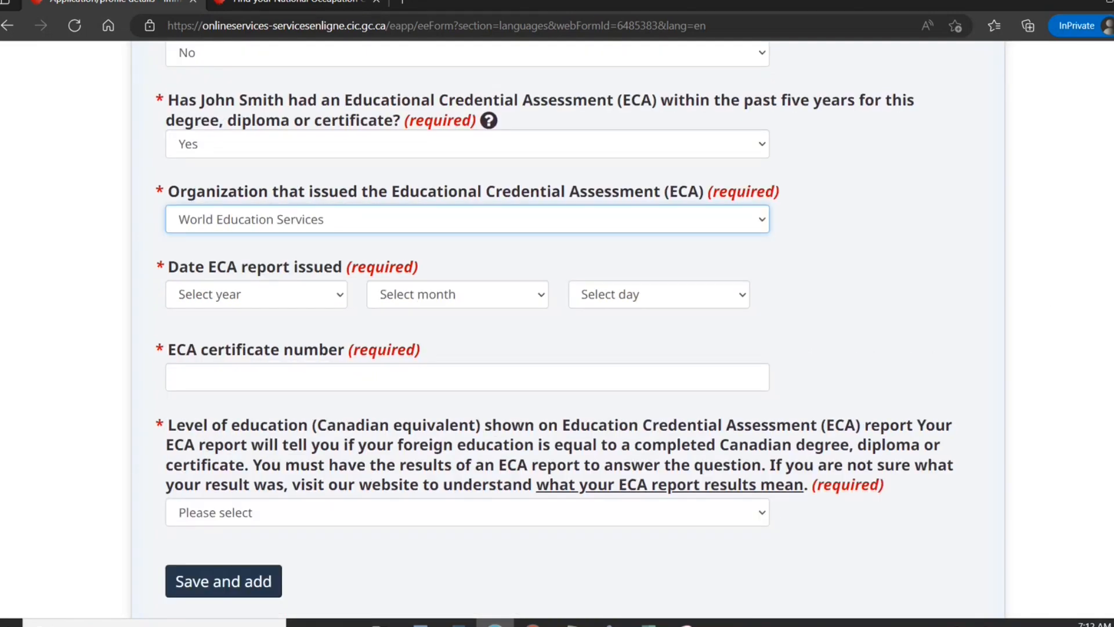
{"action": "left_click", "coordinate": [323, 298]}
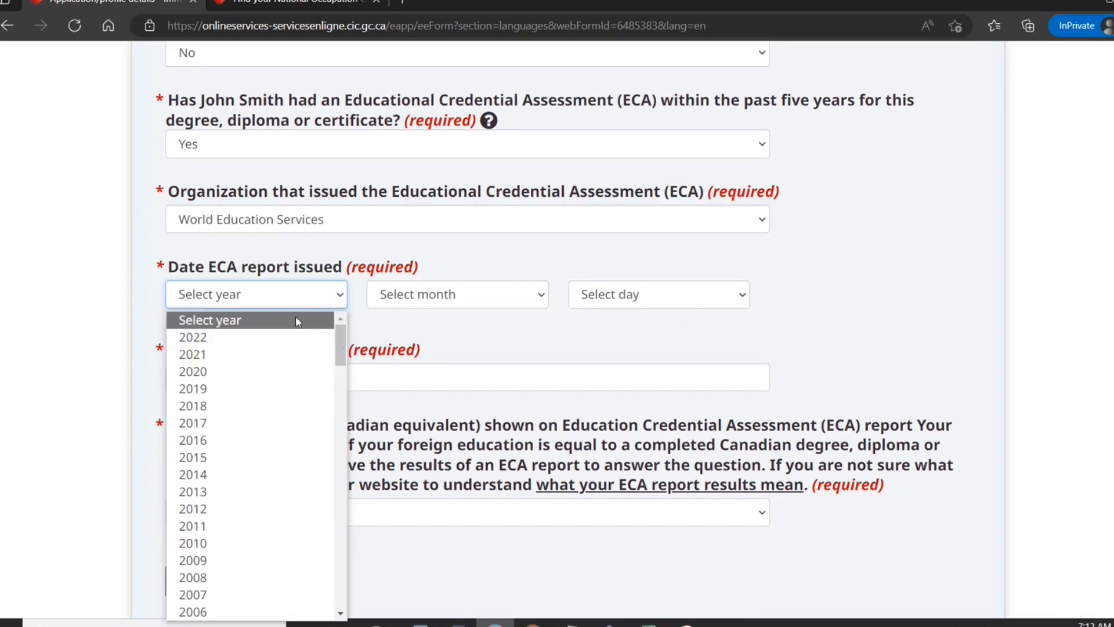
{"action": "left_click", "coordinate": [271, 337]}
{"action": "left_click", "coordinate": [376, 298]}
{"action": "left_click", "coordinate": [409, 371]}
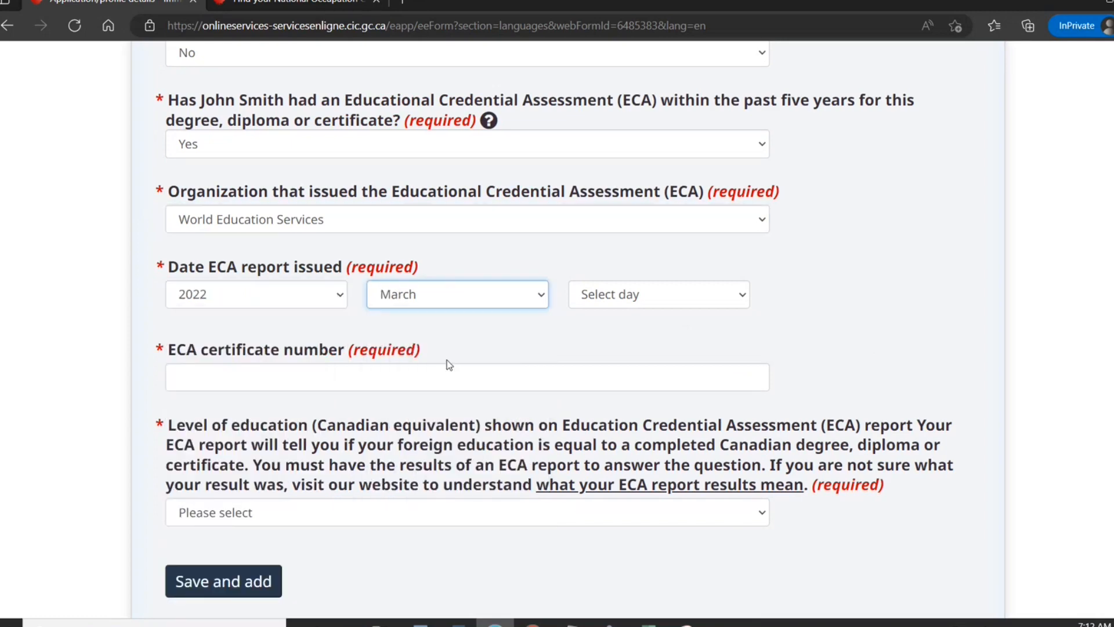
{"action": "left_click", "coordinate": [577, 306]}
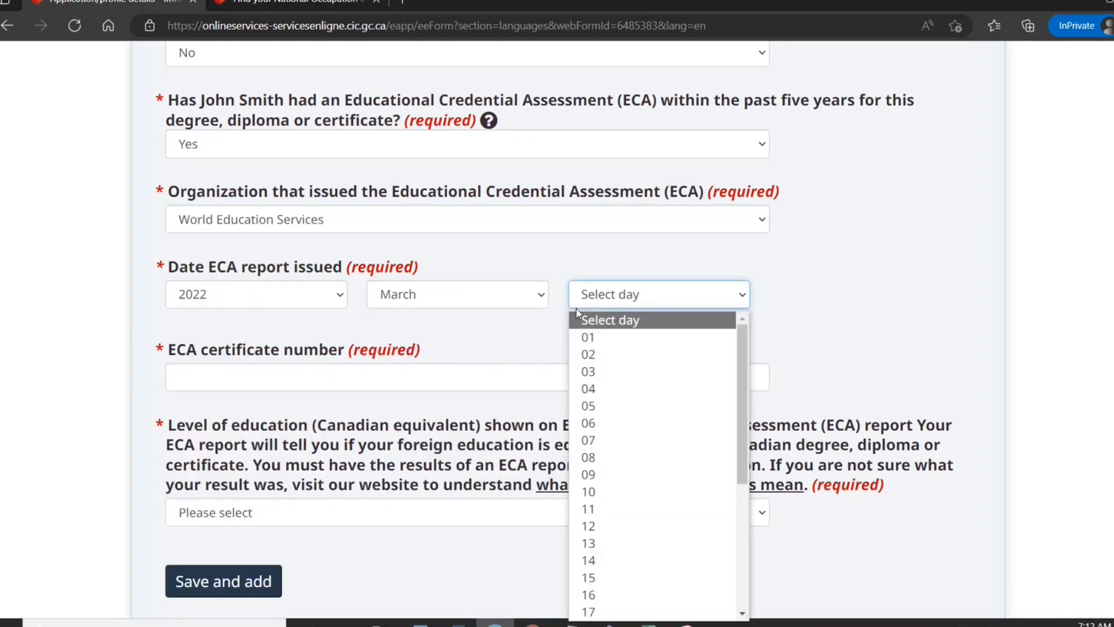
{"action": "left_click", "coordinate": [588, 371]}
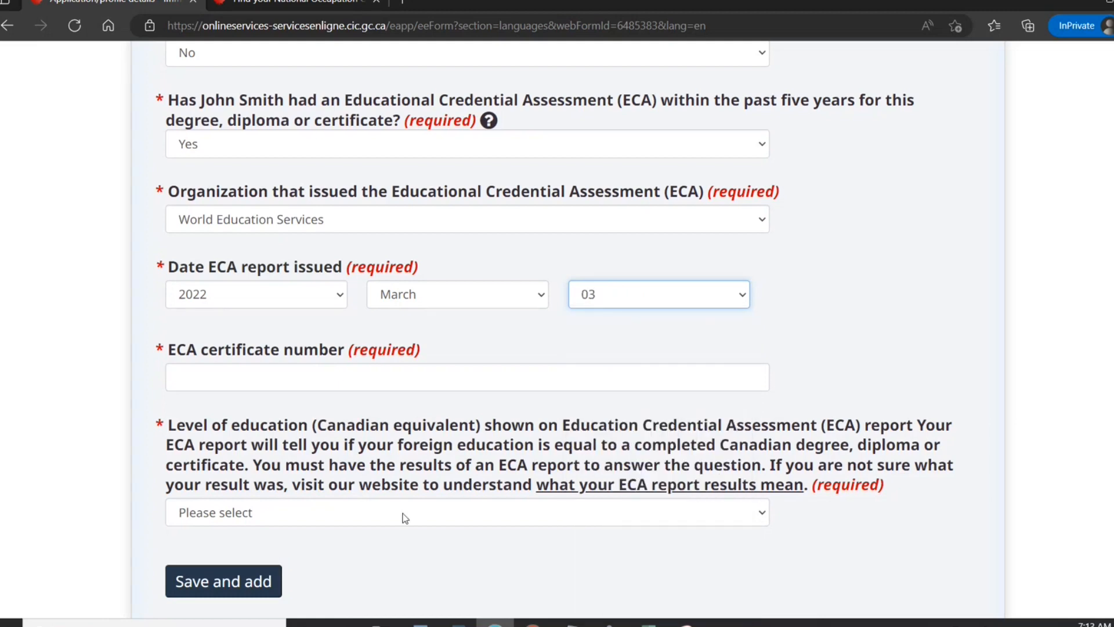
{"action": "left_click", "coordinate": [395, 521]}
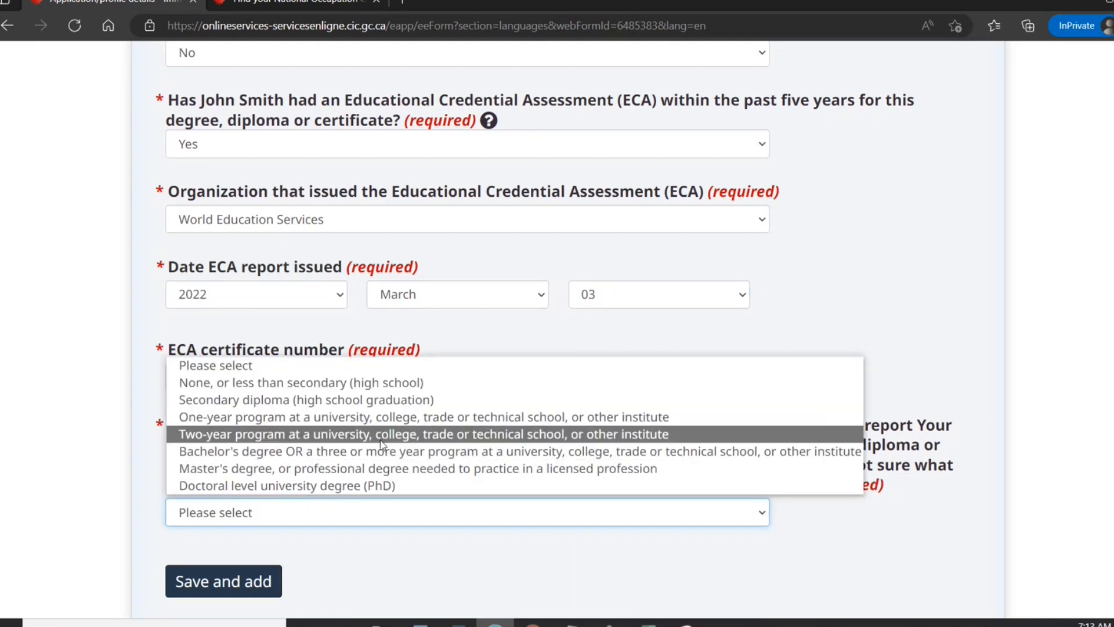
{"action": "left_click", "coordinate": [380, 450]}
{"action": "left_click", "coordinate": [308, 367]}
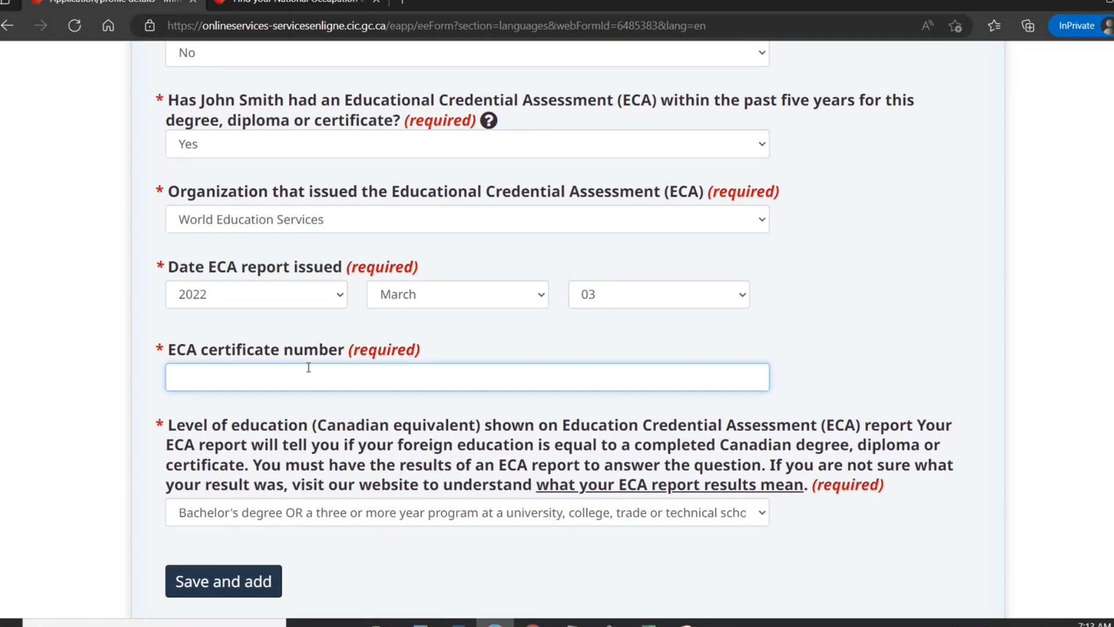
{"action": "type", "text": "EAC565656"}
{"action": "left_click", "coordinate": [238, 596]}
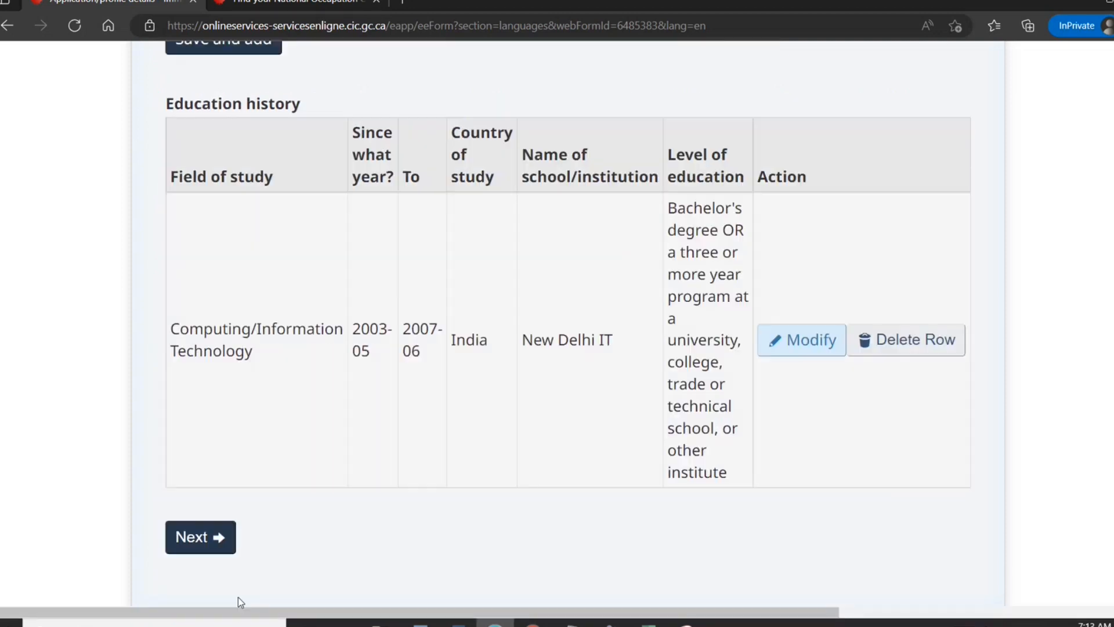
Choose English as the official language, tested with IELTS General Training.
{"action": "left_click", "coordinate": [203, 538]}
{"action": "scroll", "coordinate": [235, 534], "scroll_direction": "up", "scroll_amount": 2}
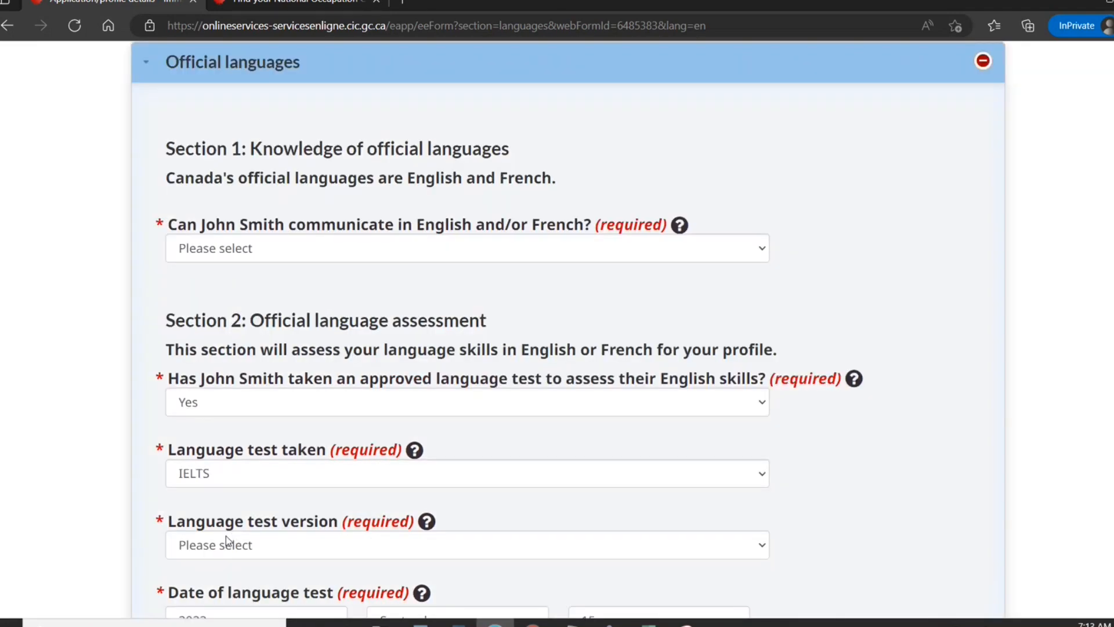
{"action": "left_click", "coordinate": [419, 260]}
{"action": "left_click", "coordinate": [355, 292]}
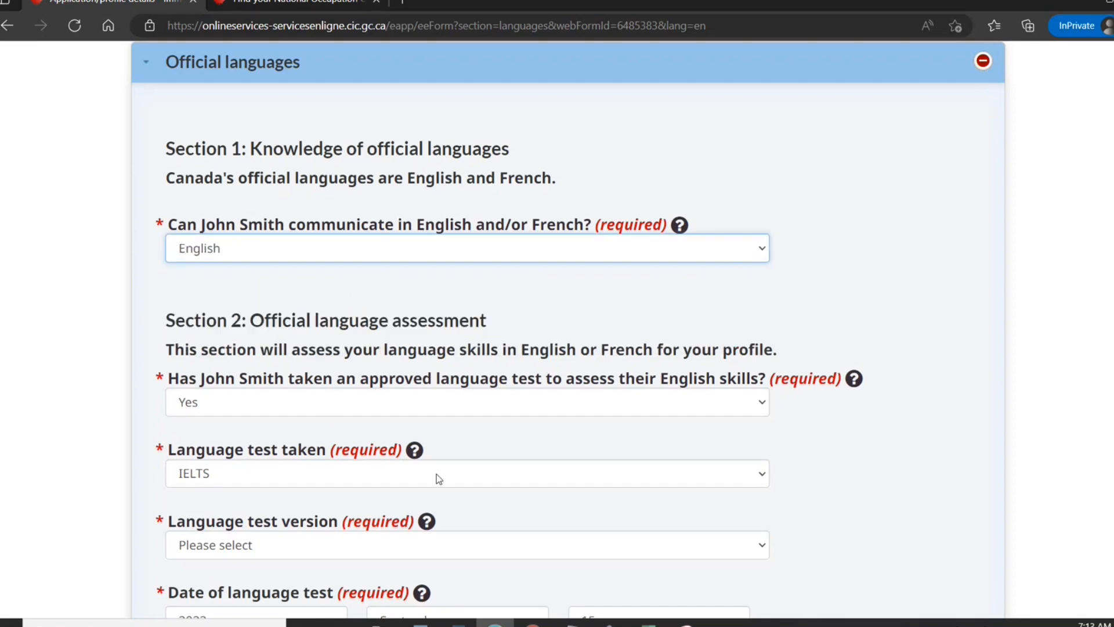
{"action": "scroll", "coordinate": [567, 331], "scroll_direction": "down", "scroll_amount": 1}
{"action": "scroll", "coordinate": [568, 331], "scroll_direction": "down", "scroll_amount": 5}
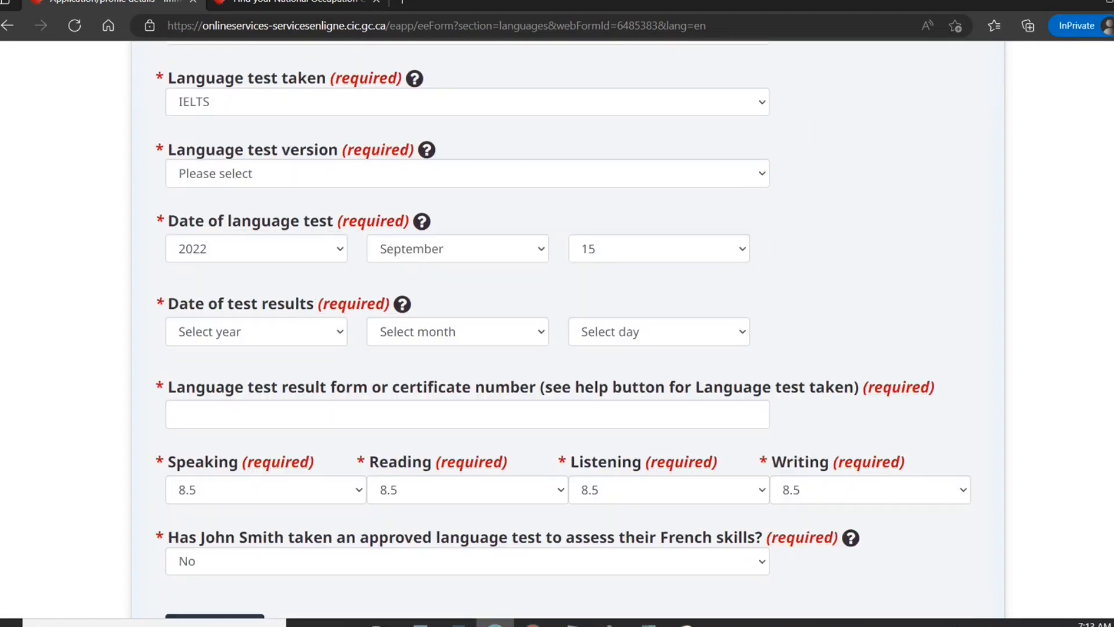
{"action": "left_click", "coordinate": [570, 171]}
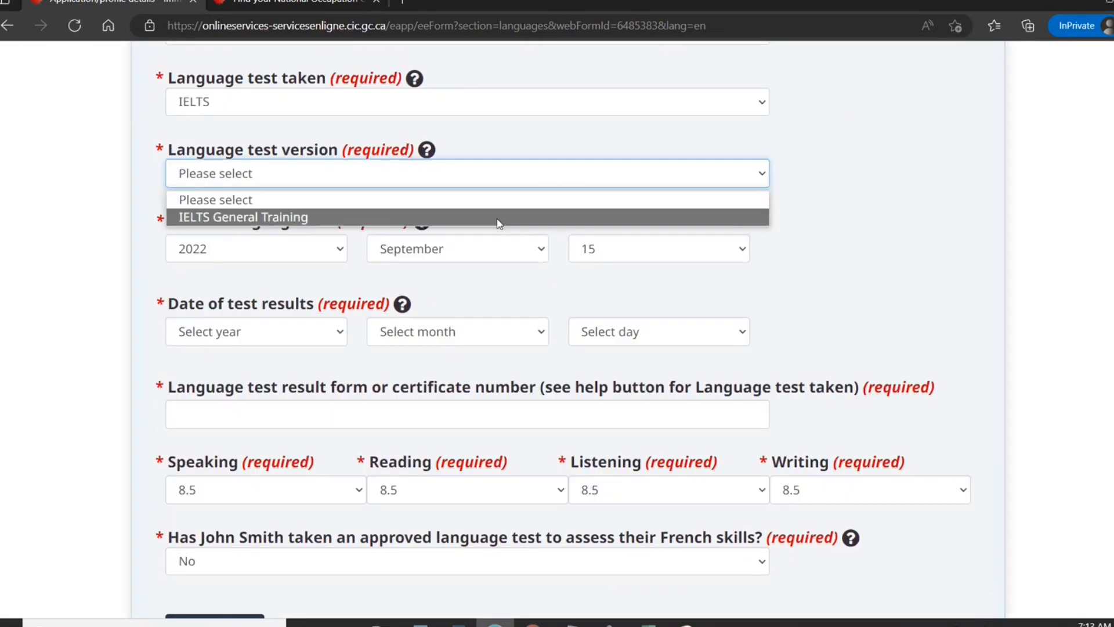
{"action": "left_click", "coordinate": [491, 232]}
{"action": "left_click", "coordinate": [488, 181]}
{"action": "left_click", "coordinate": [495, 217]}
Set the test results date to 28 September 2022, enter the certificate number, and save.
{"action": "left_click", "coordinate": [311, 334]}
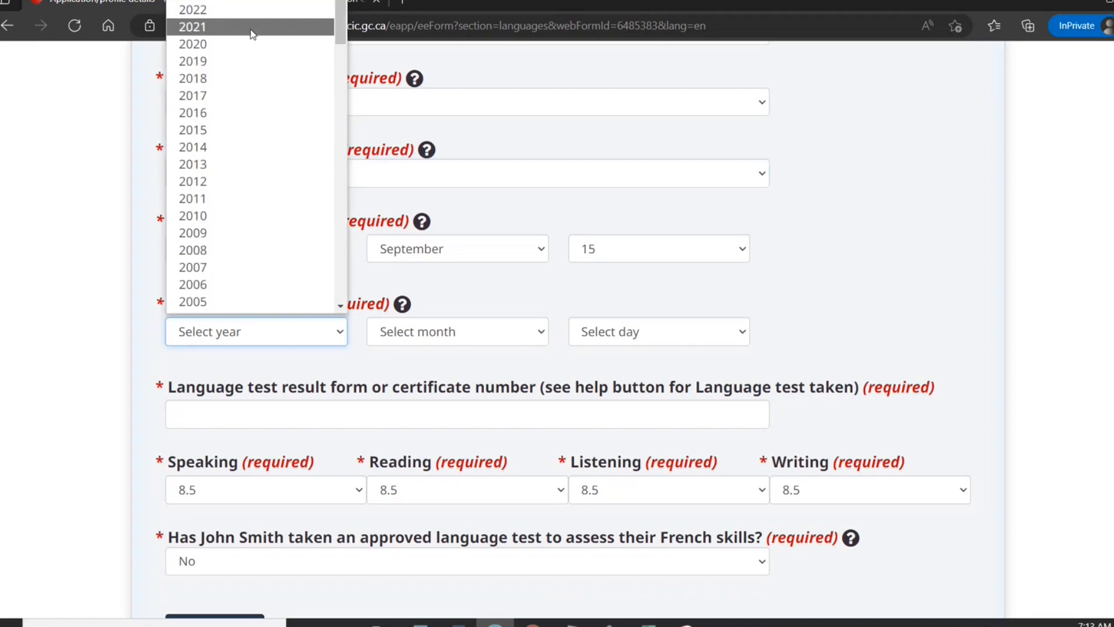
{"action": "left_click", "coordinate": [267, 10]}
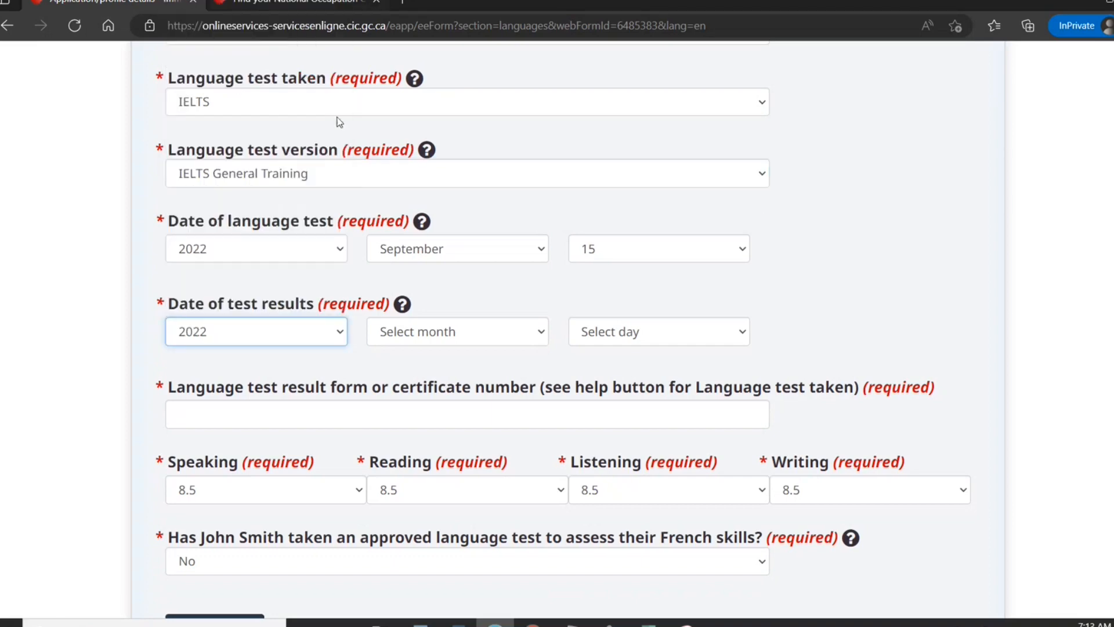
{"action": "left_click", "coordinate": [413, 340]}
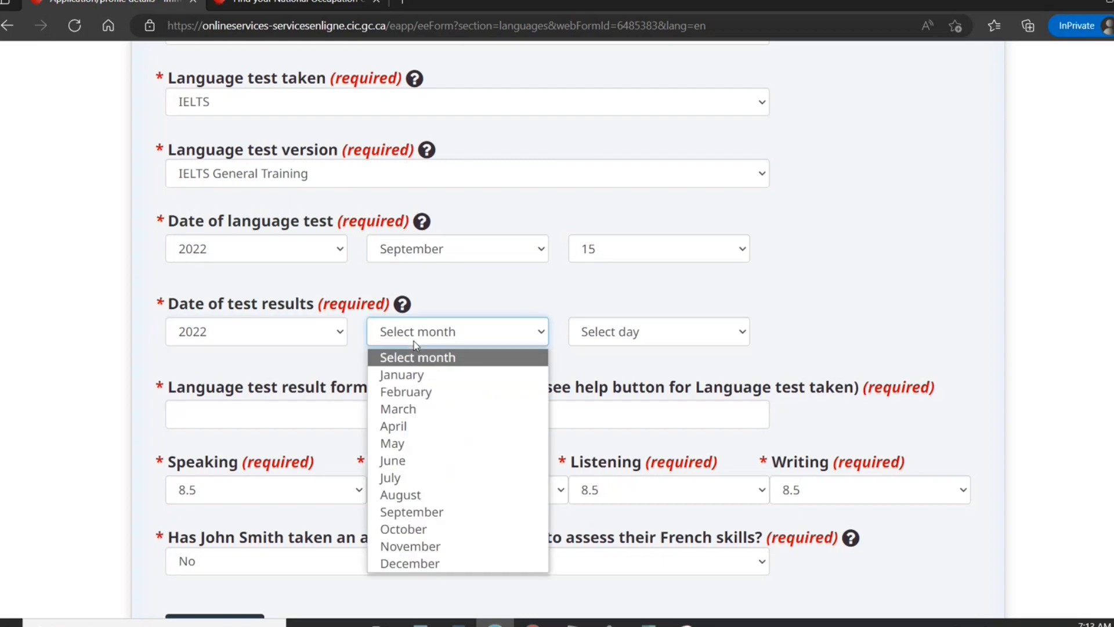
{"action": "left_click", "coordinate": [435, 511]}
{"action": "left_click", "coordinate": [673, 329]}
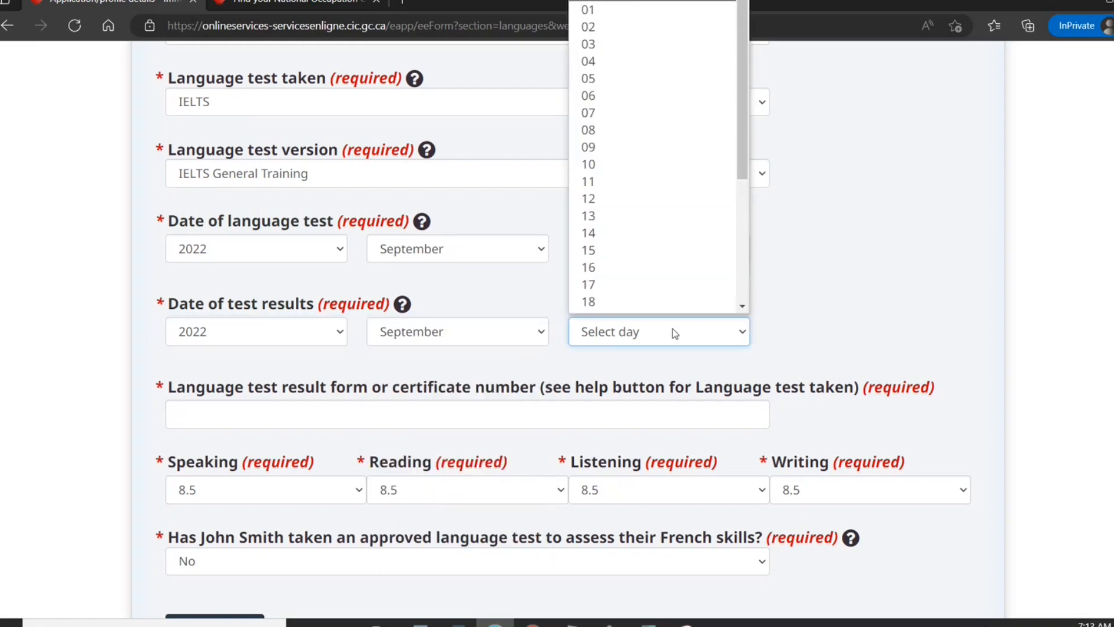
{"action": "left_click", "coordinate": [742, 307]}
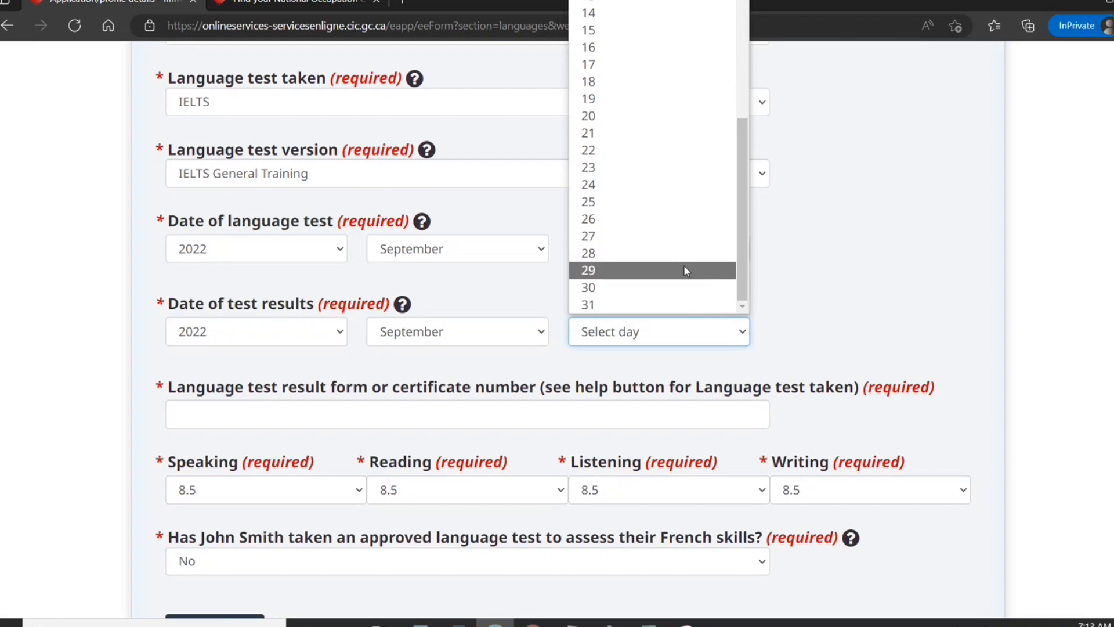
{"action": "left_click", "coordinate": [676, 257]}
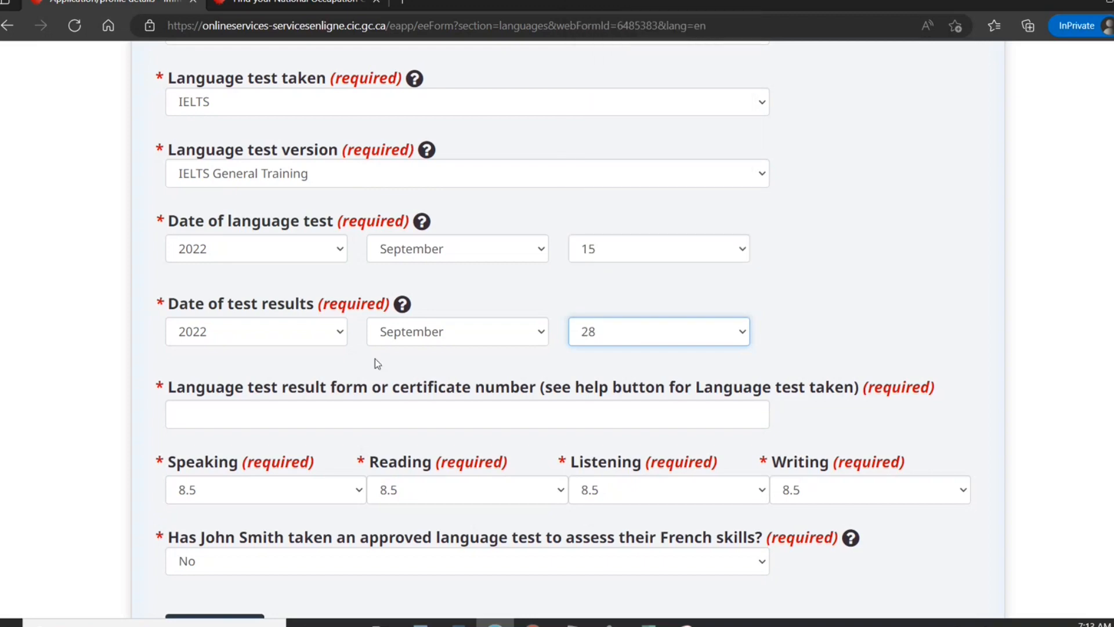
{"action": "left_click", "coordinate": [332, 413]}
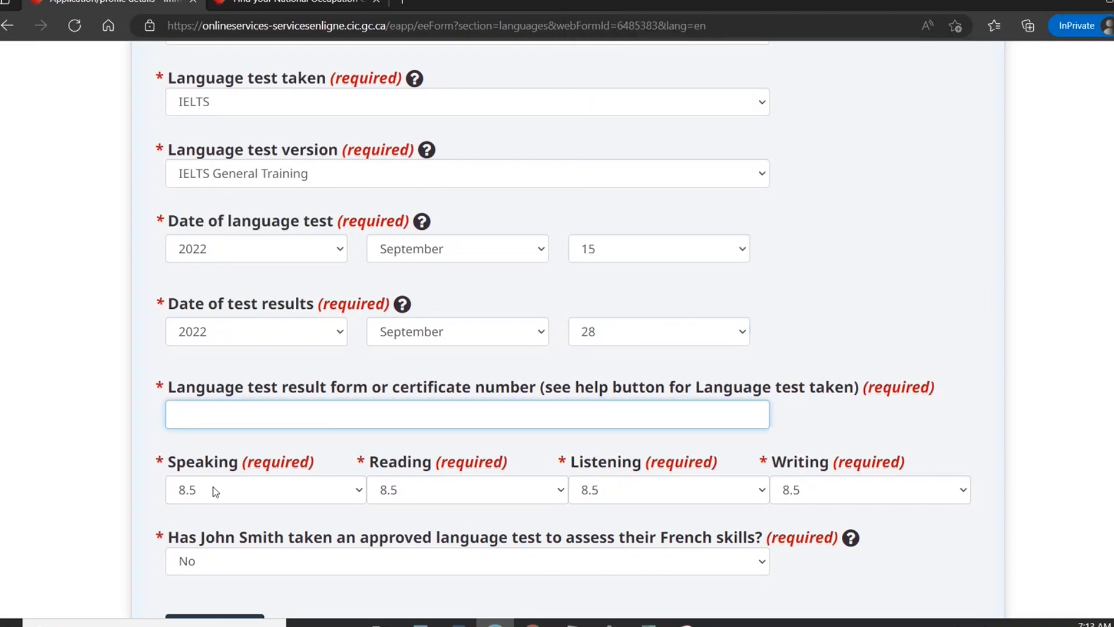
{"action": "type", "text": "TY787878787"}
{"action": "scroll", "coordinate": [1102, 391], "scroll_direction": "down", "scroll_amount": 2}
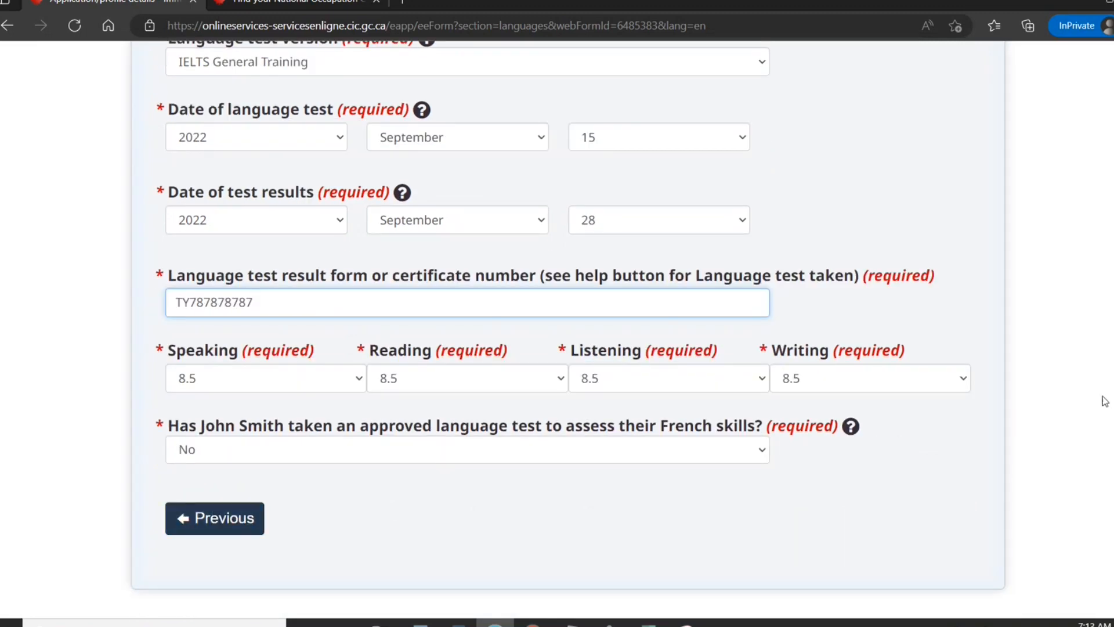
{"action": "scroll", "coordinate": [1105, 401], "scroll_direction": "down", "scroll_amount": 2}
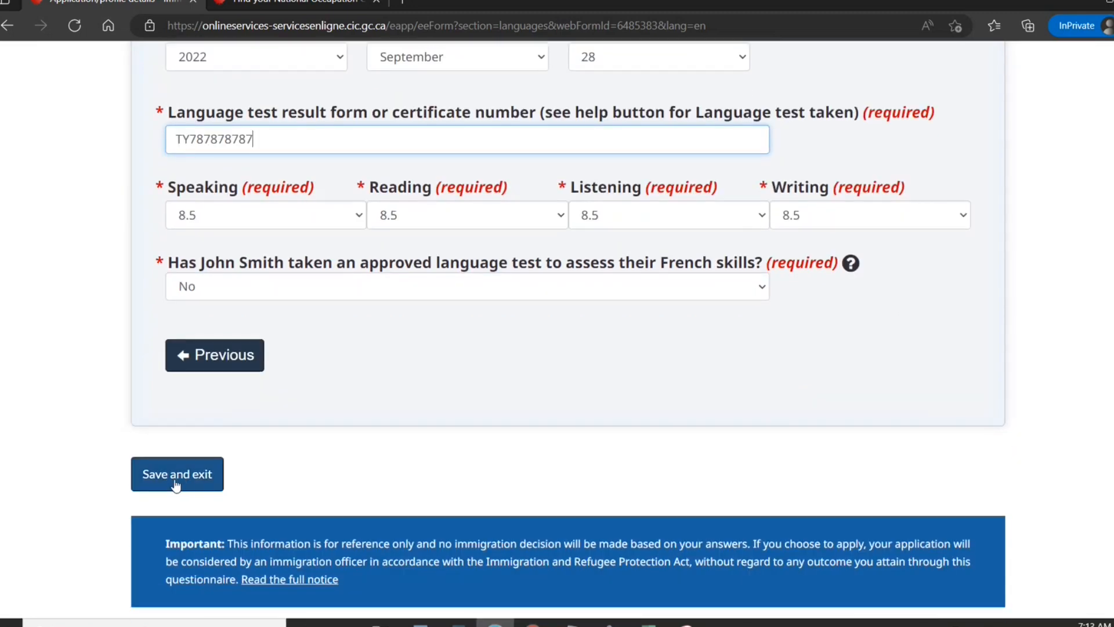
{"action": "left_click", "coordinate": [174, 475]}
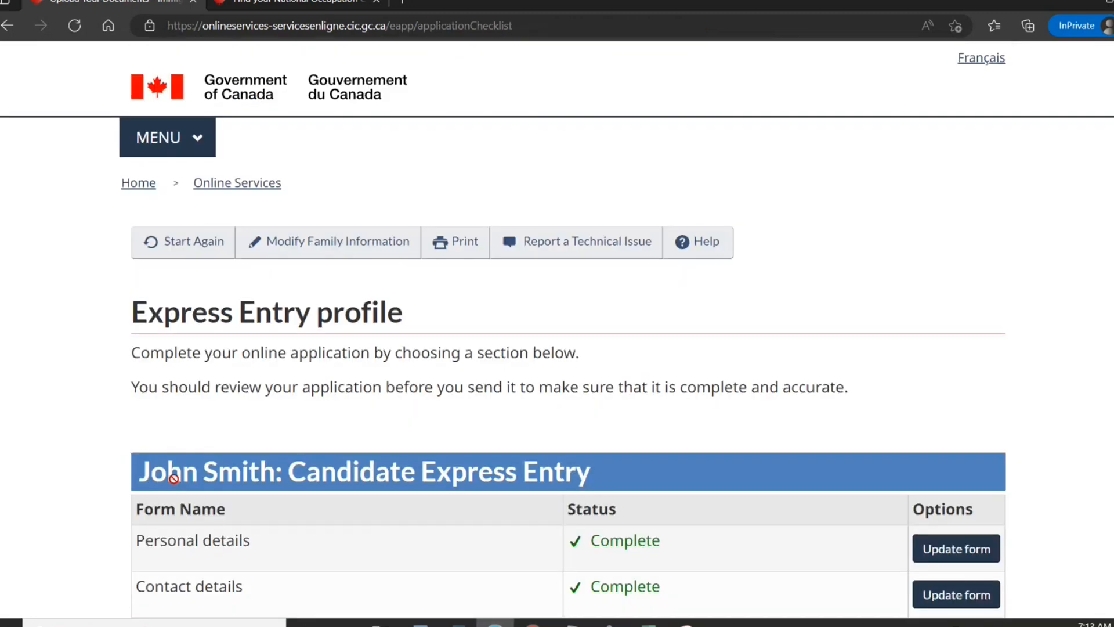
{"action": "scroll", "coordinate": [174, 478], "scroll_direction": "down", "scroll_amount": 5}
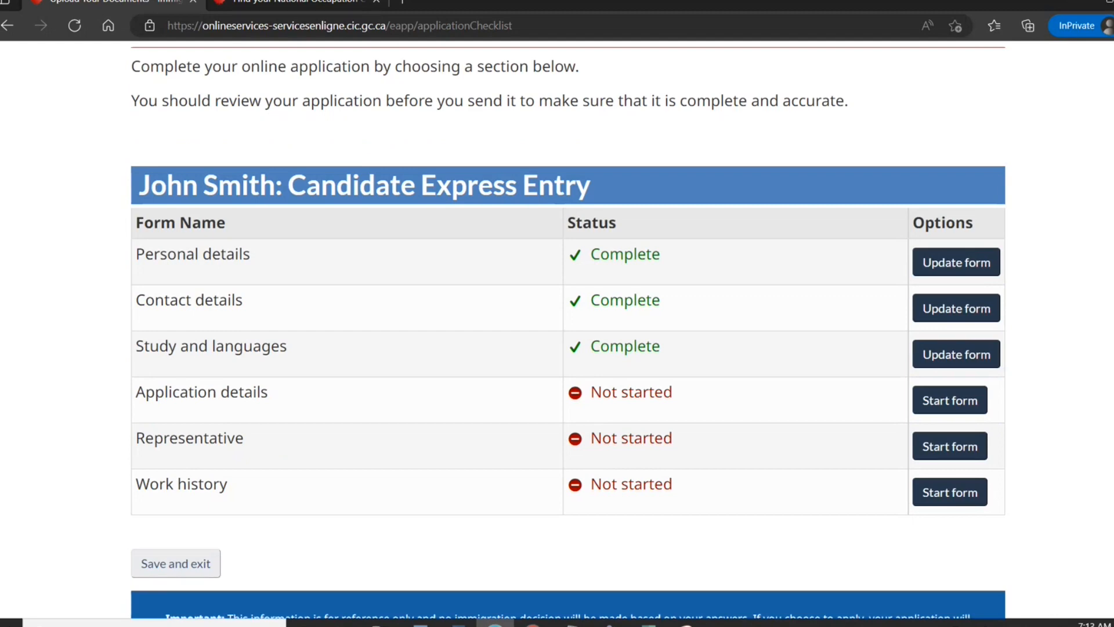
Select all provinces and territories and consent to share information with British Columbia and Ontario.
{"action": "left_click", "coordinate": [933, 400]}
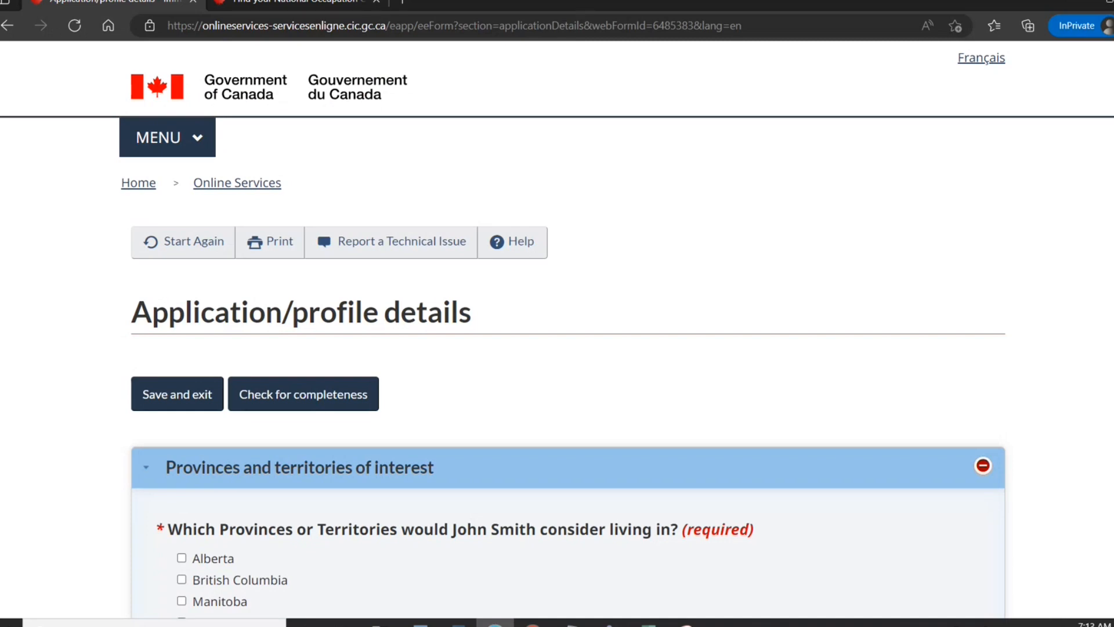
{"action": "scroll", "coordinate": [557, 348], "scroll_direction": "down", "scroll_amount": 2}
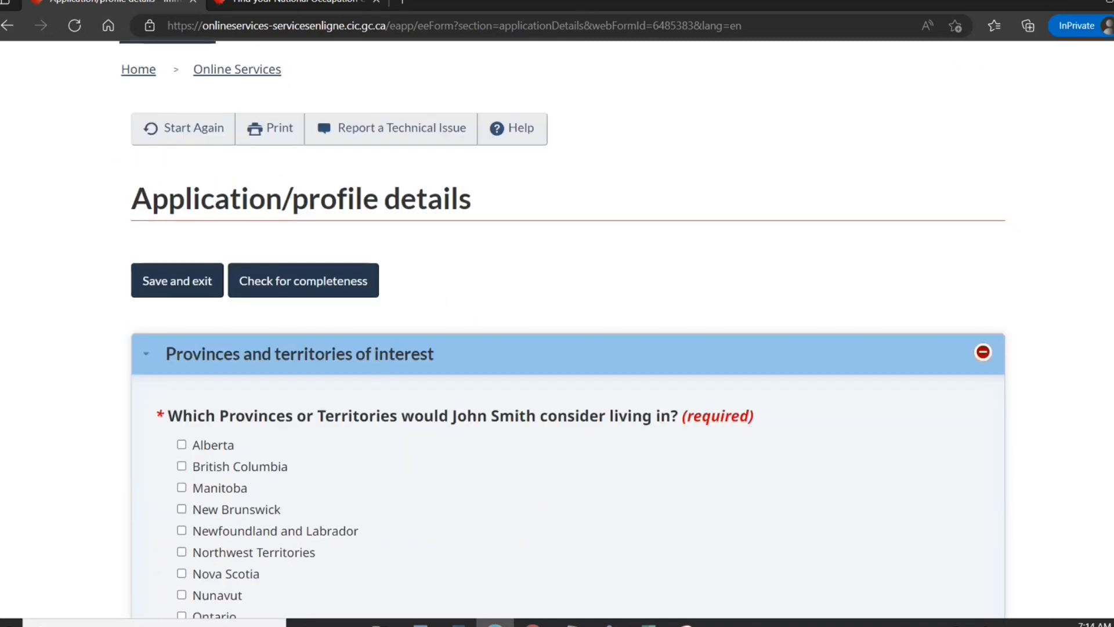
{"action": "scroll", "coordinate": [208, 500], "scroll_direction": "down", "scroll_amount": 3}
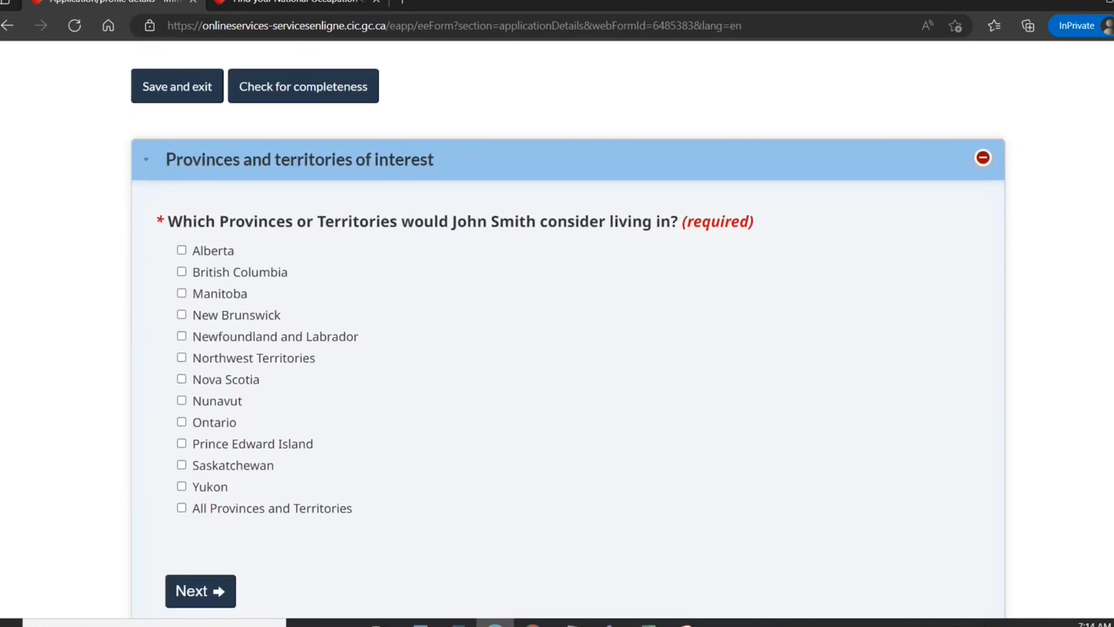
{"action": "left_click", "coordinate": [181, 508]}
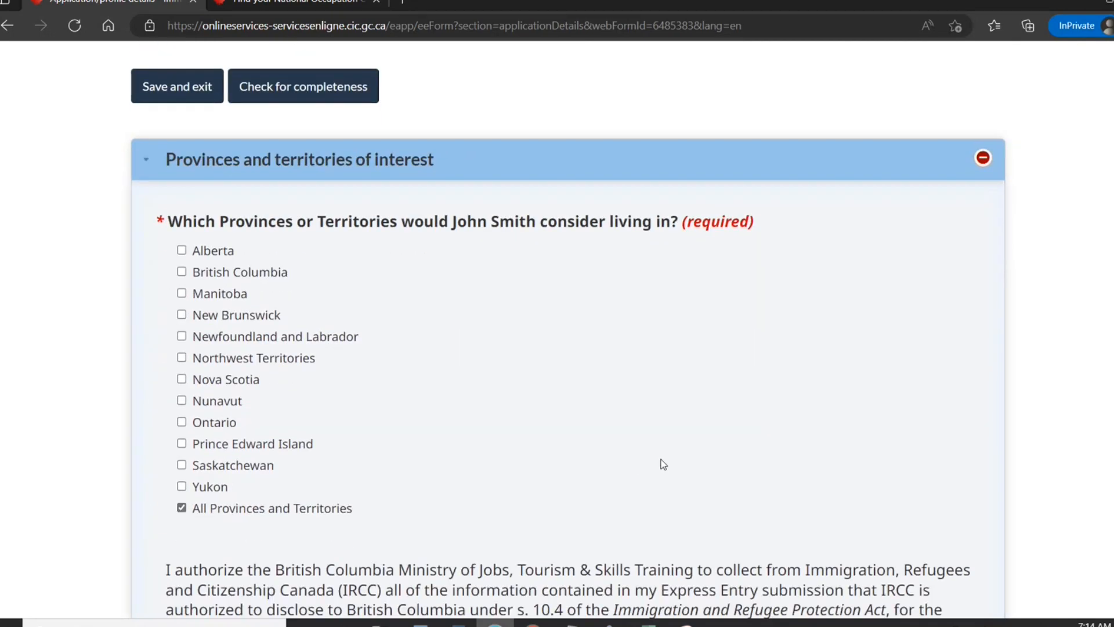
{"action": "scroll", "coordinate": [556, 325], "scroll_direction": "down", "scroll_amount": 7}
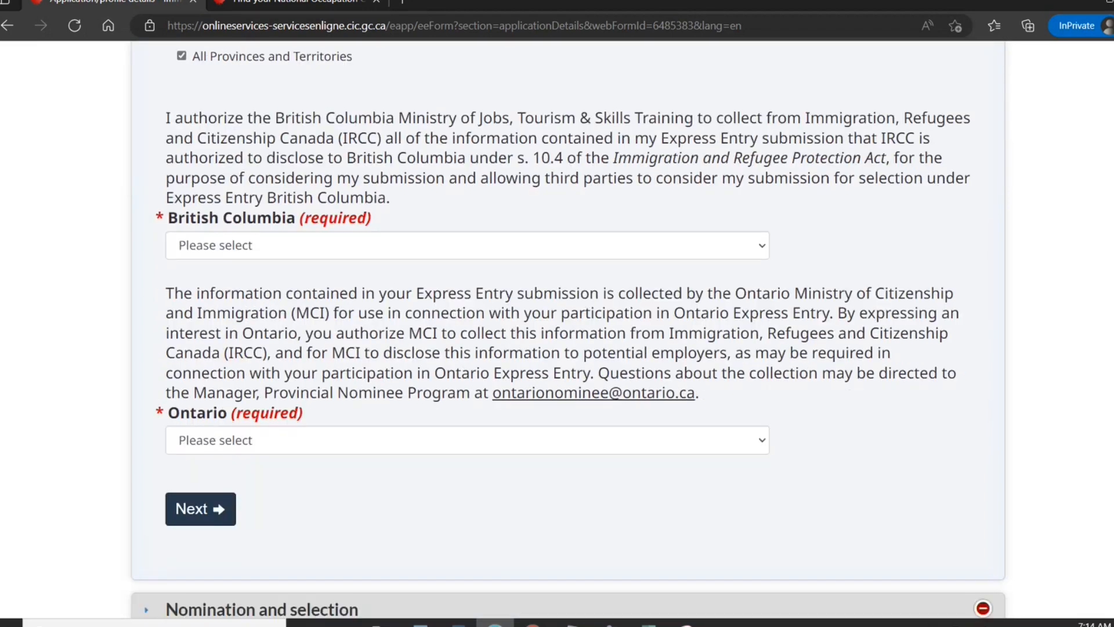
{"action": "left_click", "coordinate": [546, 250]}
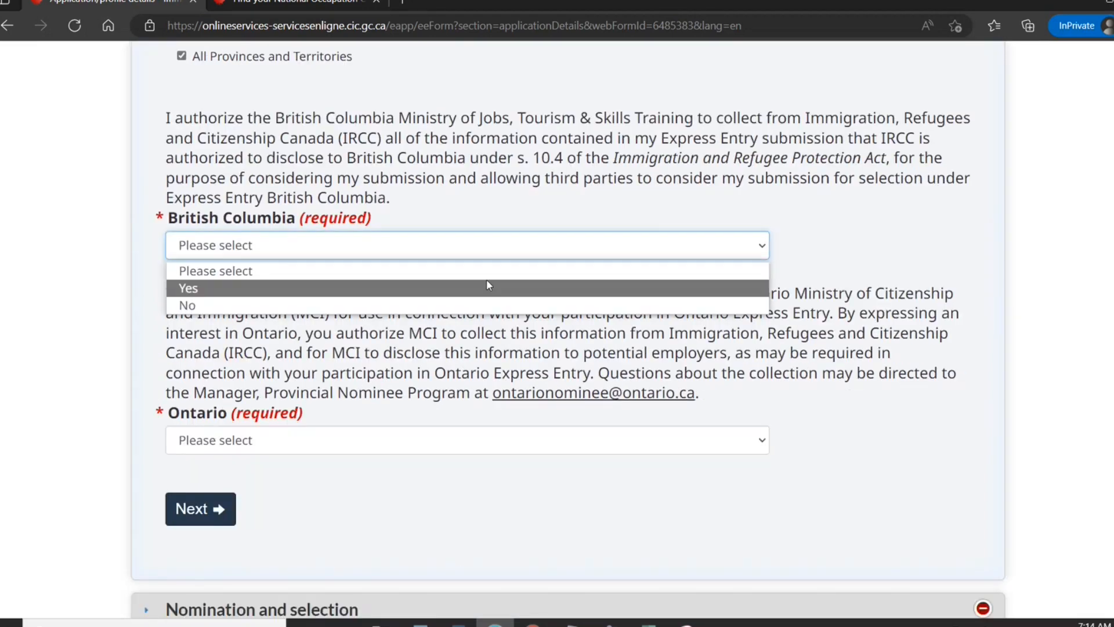
{"action": "left_click", "coordinate": [488, 286]}
{"action": "left_click", "coordinate": [393, 434]}
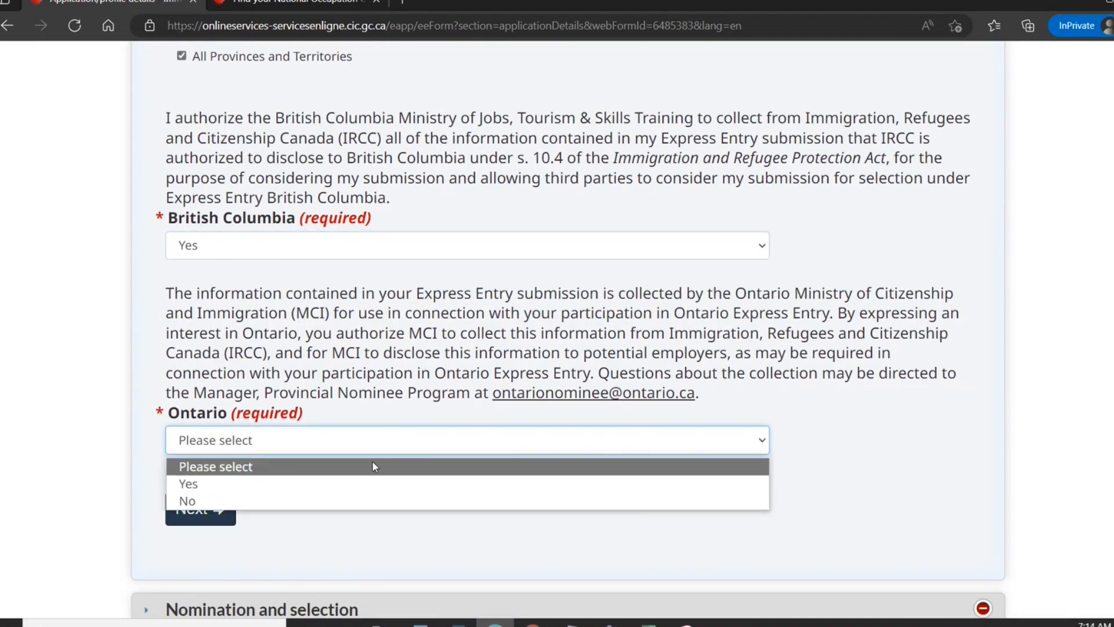
{"action": "left_click", "coordinate": [363, 473]}
{"action": "left_click", "coordinate": [360, 435]}
{"action": "left_click", "coordinate": [330, 486]}
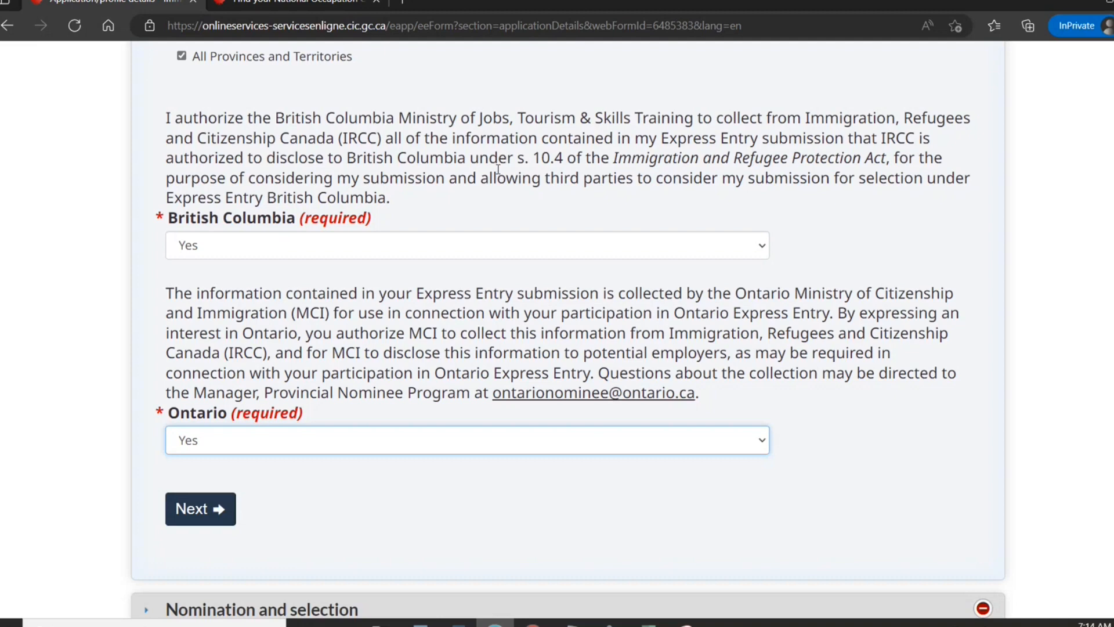
Answer No to having a nomination certificate and save the application details.
{"action": "left_click", "coordinate": [193, 509]}
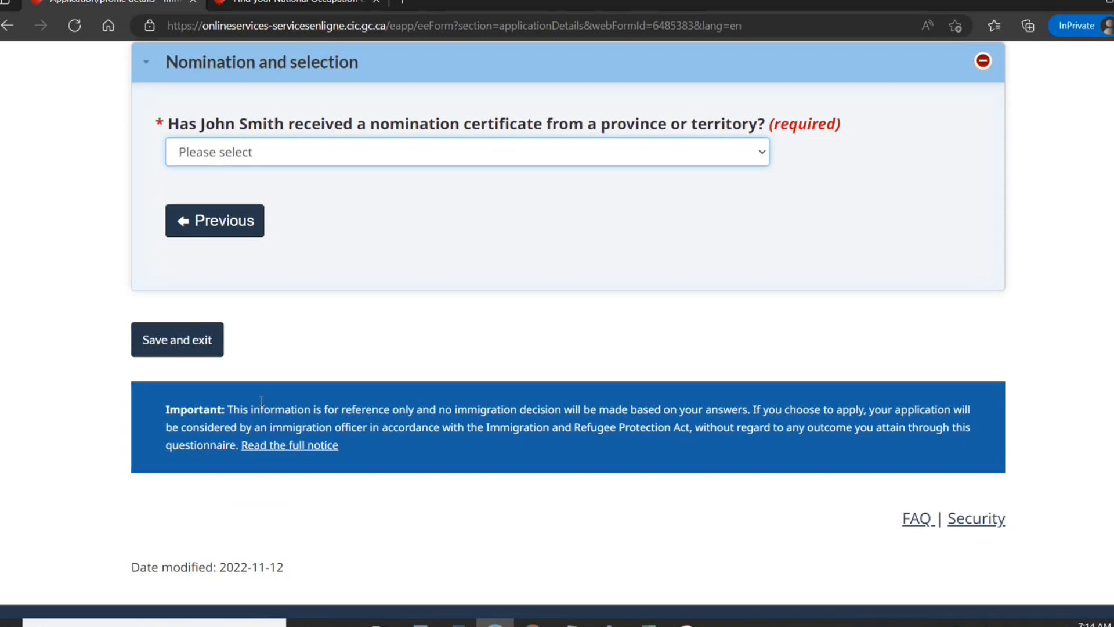
{"action": "left_click", "coordinate": [414, 163]}
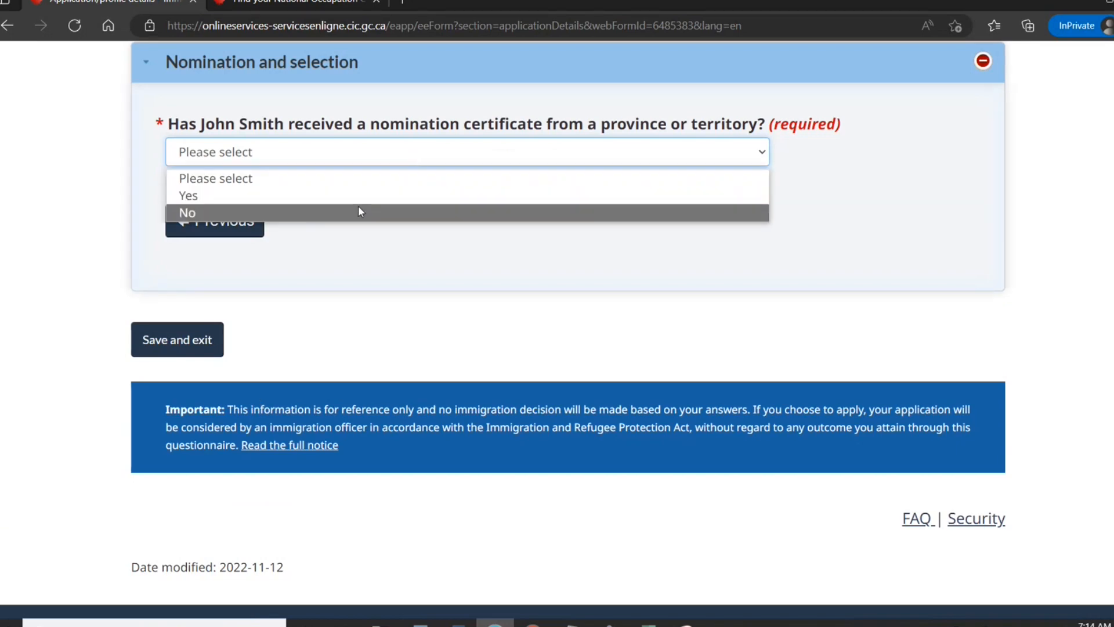
{"action": "left_click", "coordinate": [358, 206]}
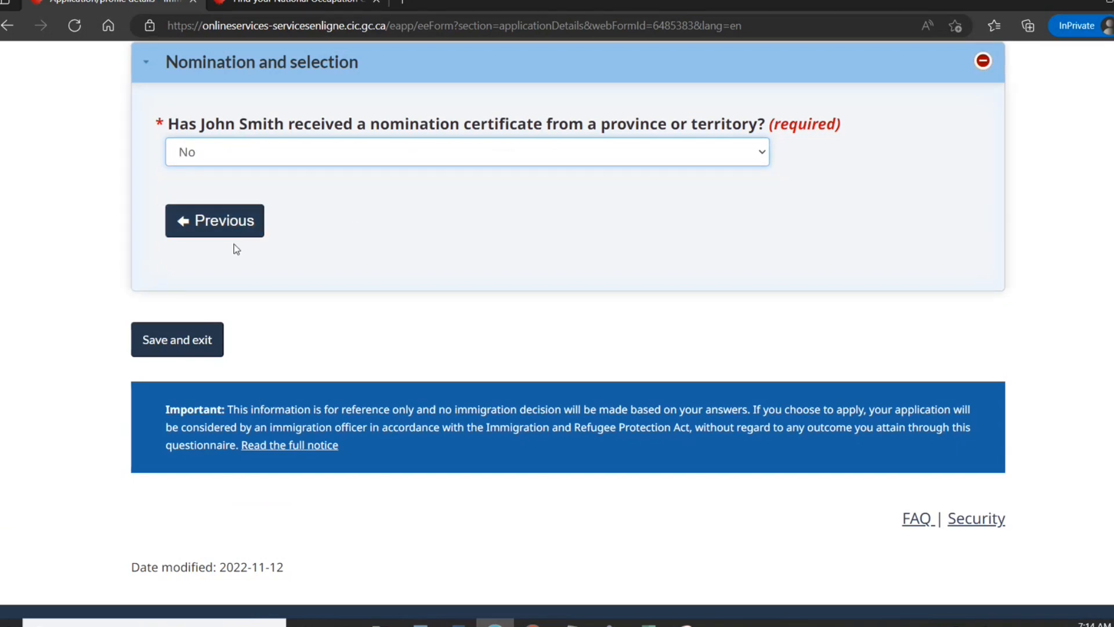
{"action": "left_click", "coordinate": [180, 340]}
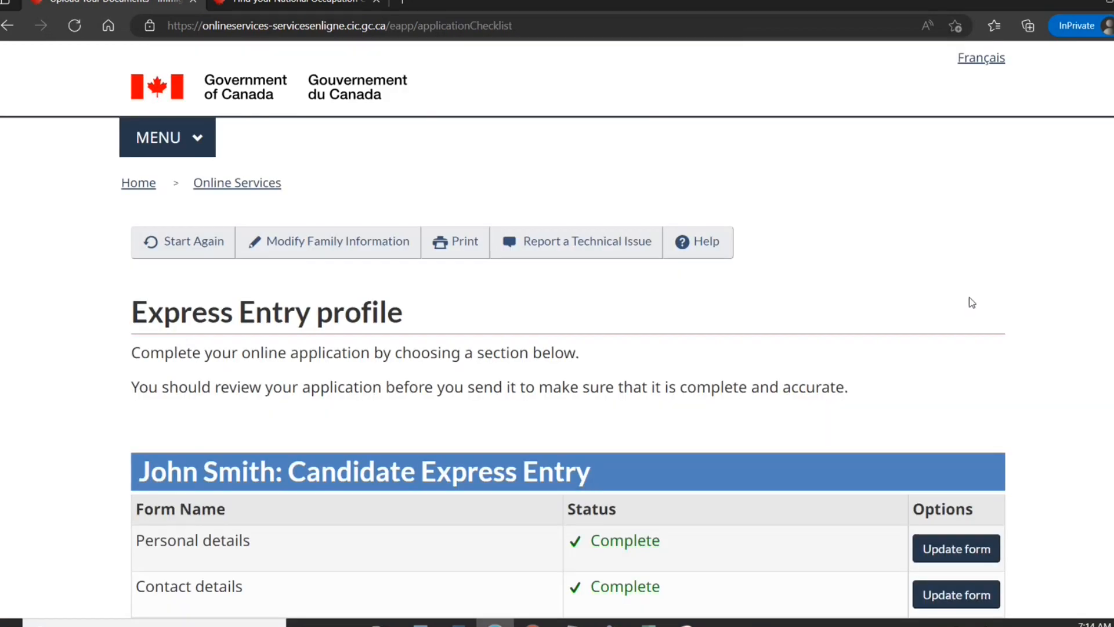
{"action": "scroll", "coordinate": [990, 449], "scroll_direction": "down", "scroll_amount": 5}
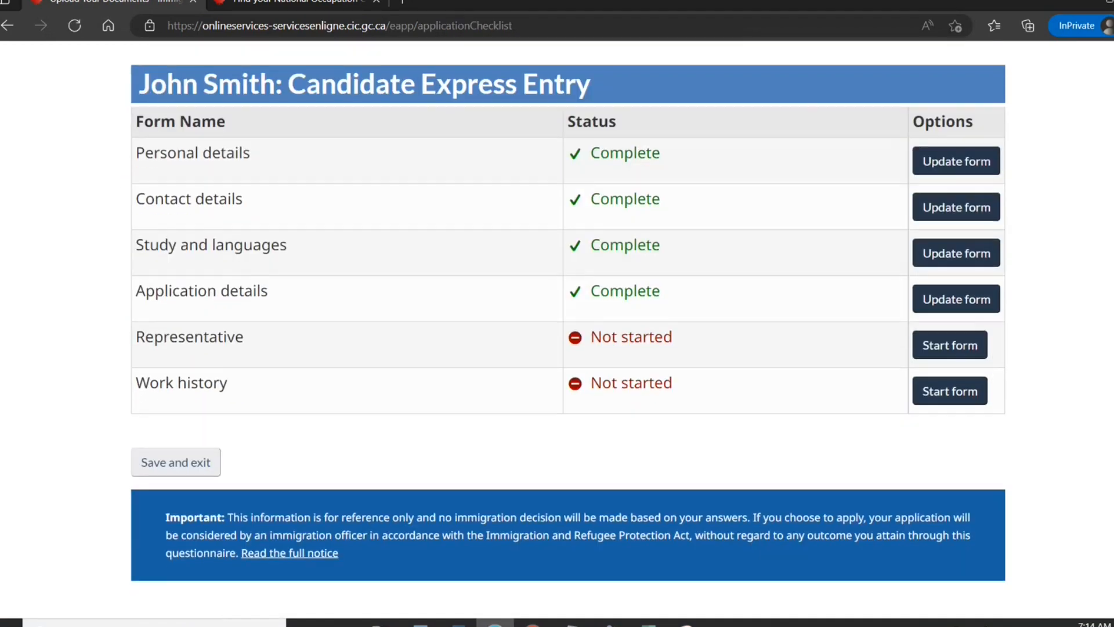
{"action": "left_click", "coordinate": [964, 347]}
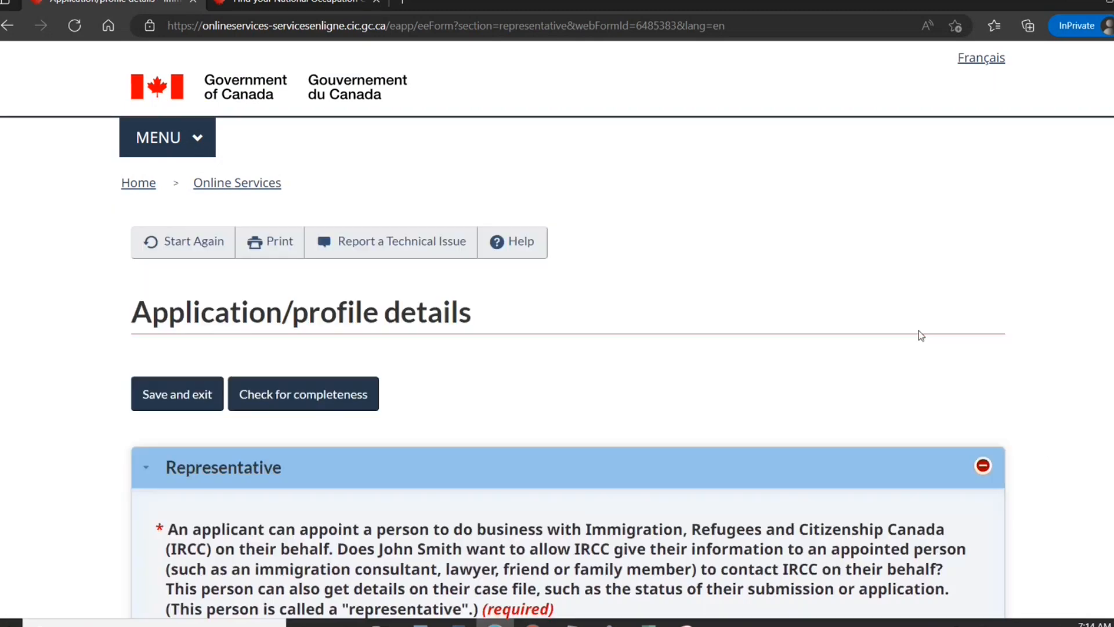
{"action": "scroll", "coordinate": [841, 272], "scroll_direction": "down", "scroll_amount": 5}
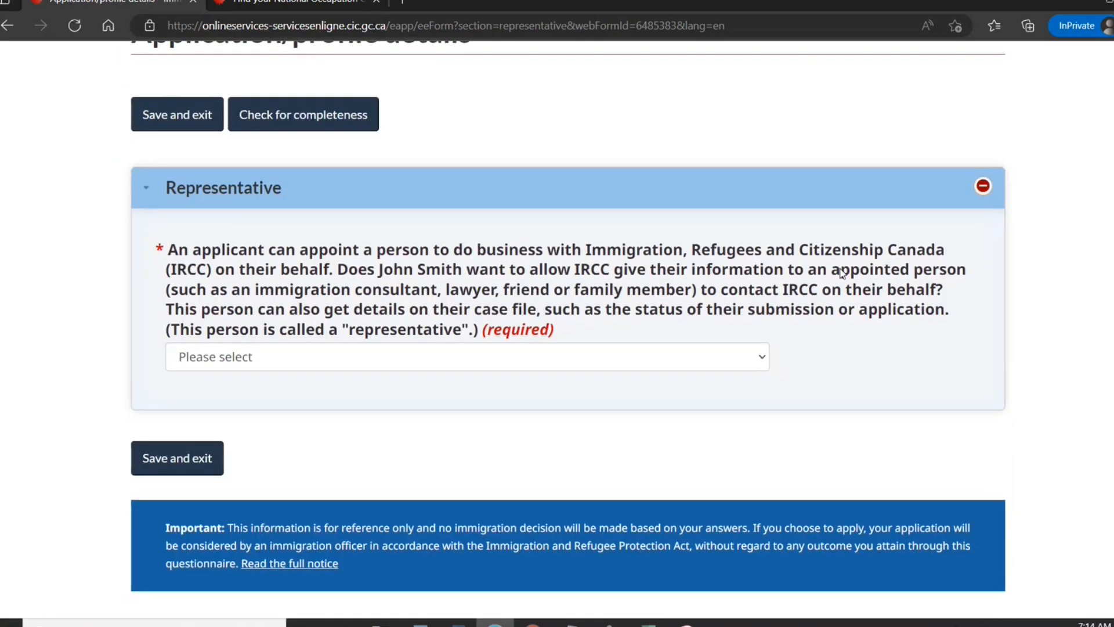
{"action": "left_click", "coordinate": [700, 356]}
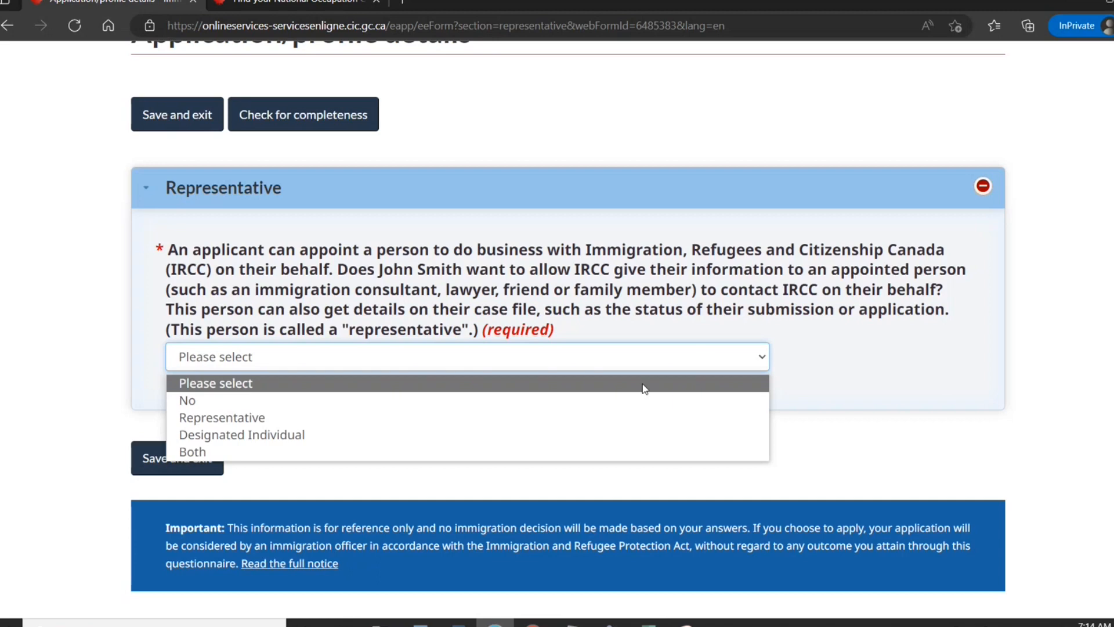
{"action": "left_click", "coordinate": [636, 402]}
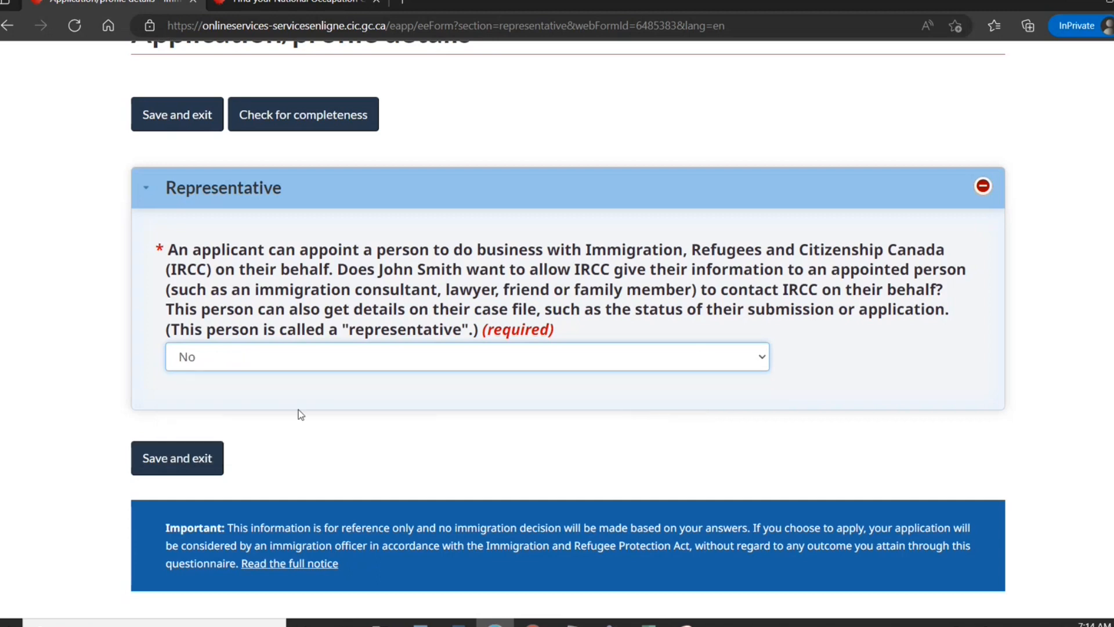
{"action": "left_click", "coordinate": [194, 455]}
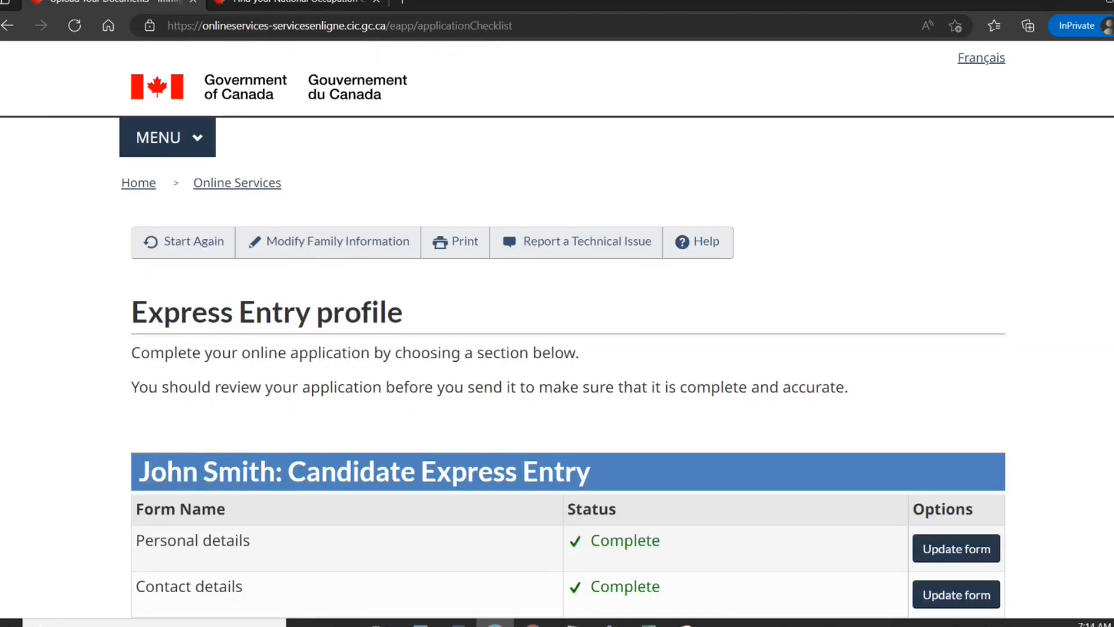
{"action": "scroll", "coordinate": [952, 398], "scroll_direction": "down", "scroll_amount": 7}
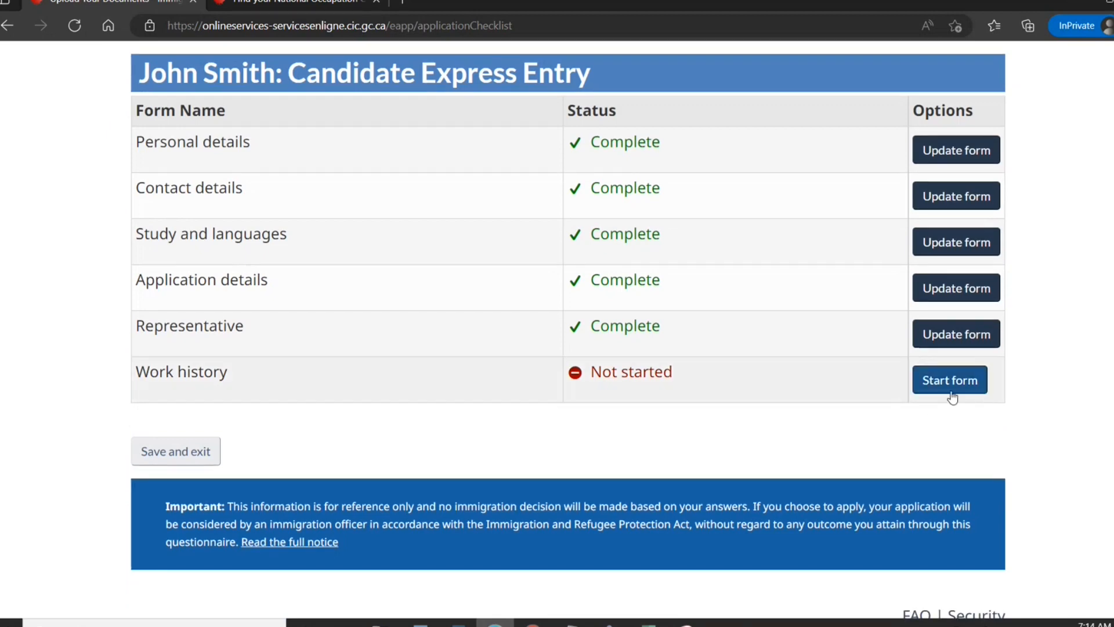
Open the Work history form and check programmer codes on the Find your NOC page.
{"action": "left_click", "coordinate": [950, 391]}
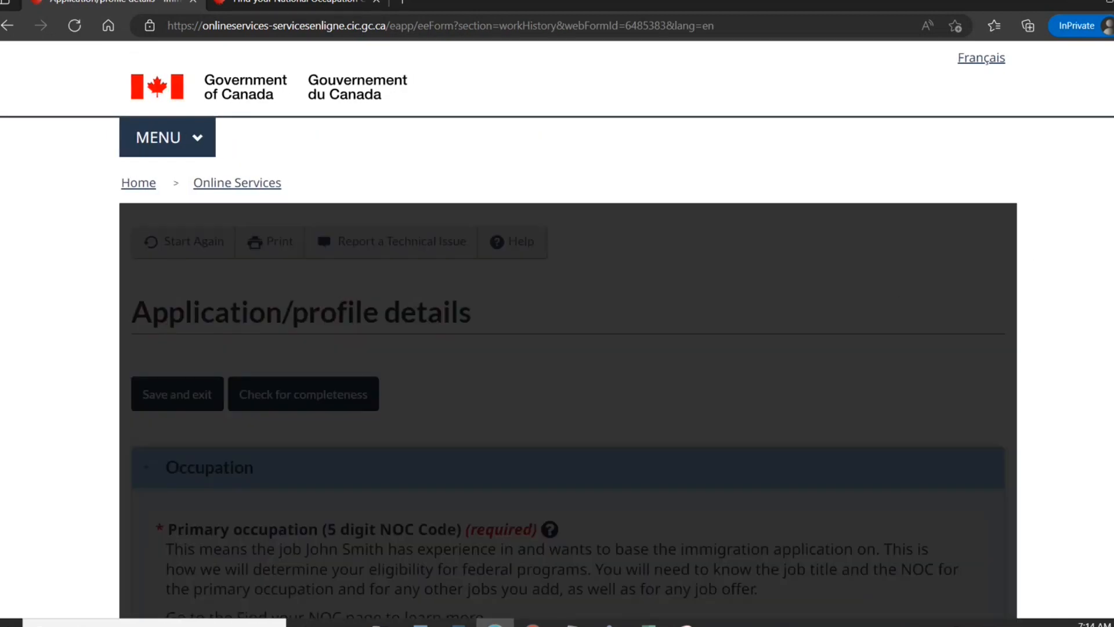
{"action": "scroll", "coordinate": [568, 330], "scroll_direction": "down", "scroll_amount": 3}
{"action": "scroll", "coordinate": [568, 329], "scroll_direction": "down", "scroll_amount": 3}
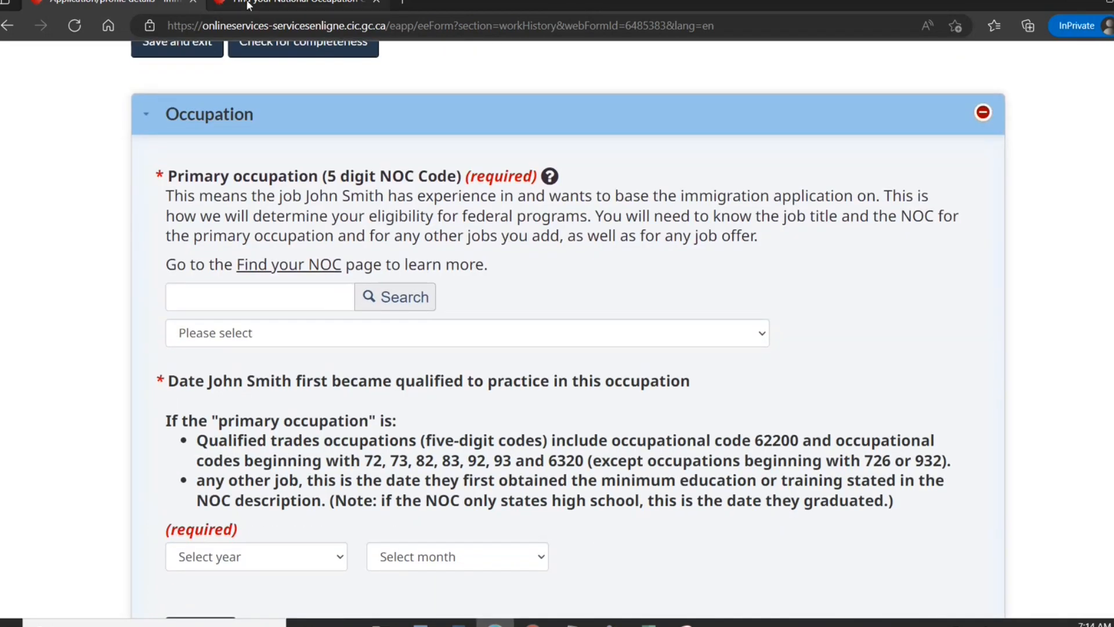
{"action": "left_click", "coordinate": [248, 5]}
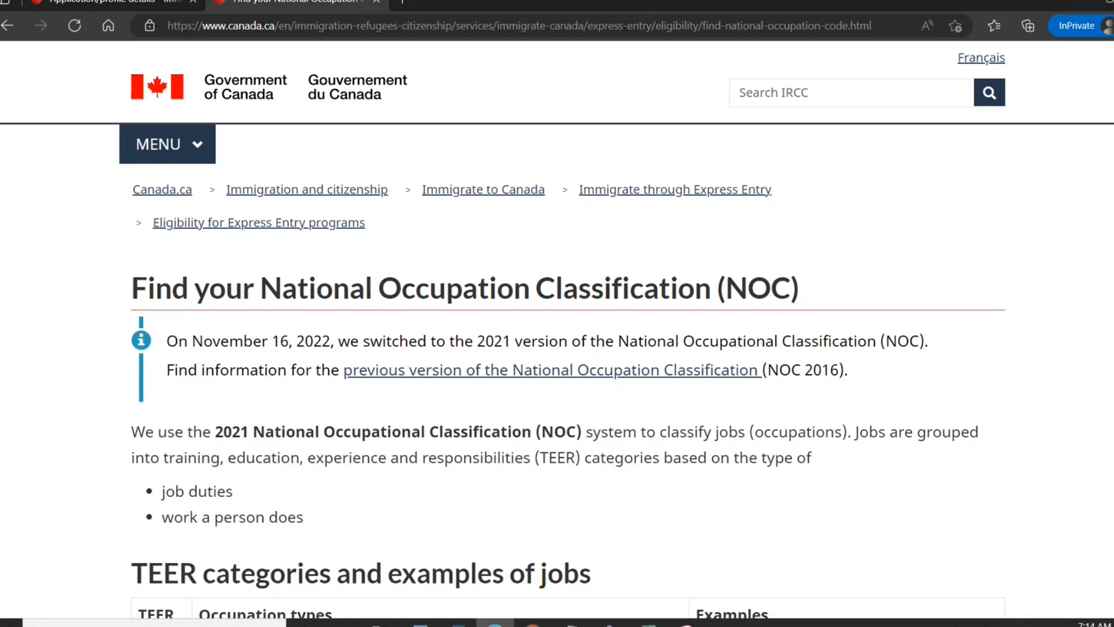
{"action": "scroll", "coordinate": [557, 329], "scroll_direction": "down", "scroll_amount": 20}
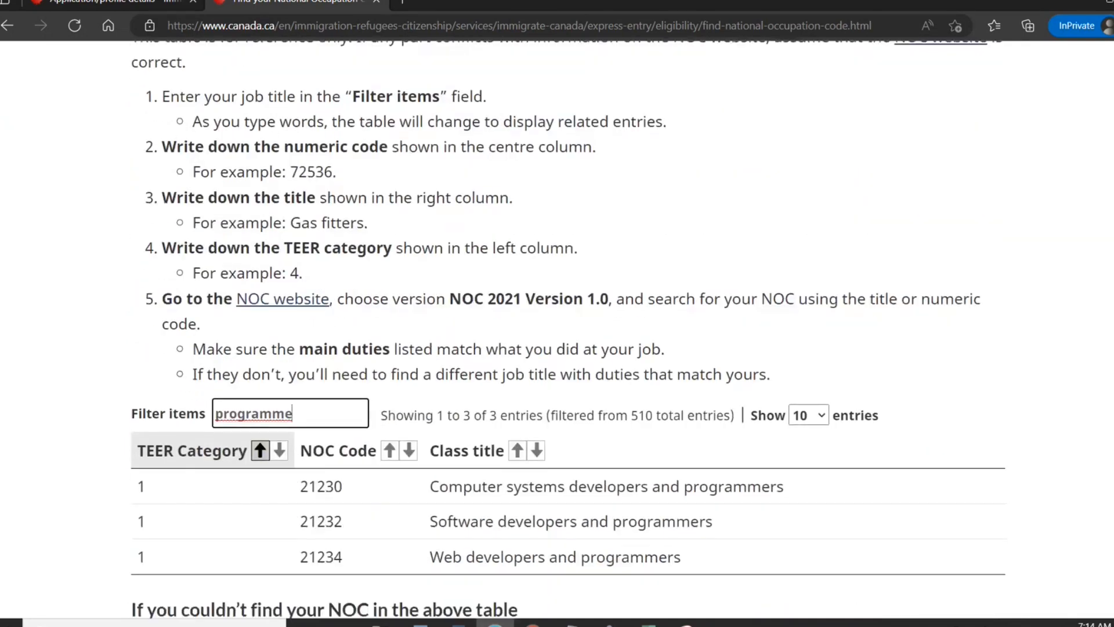
{"action": "scroll", "coordinate": [556, 329], "scroll_direction": "down", "scroll_amount": 2}
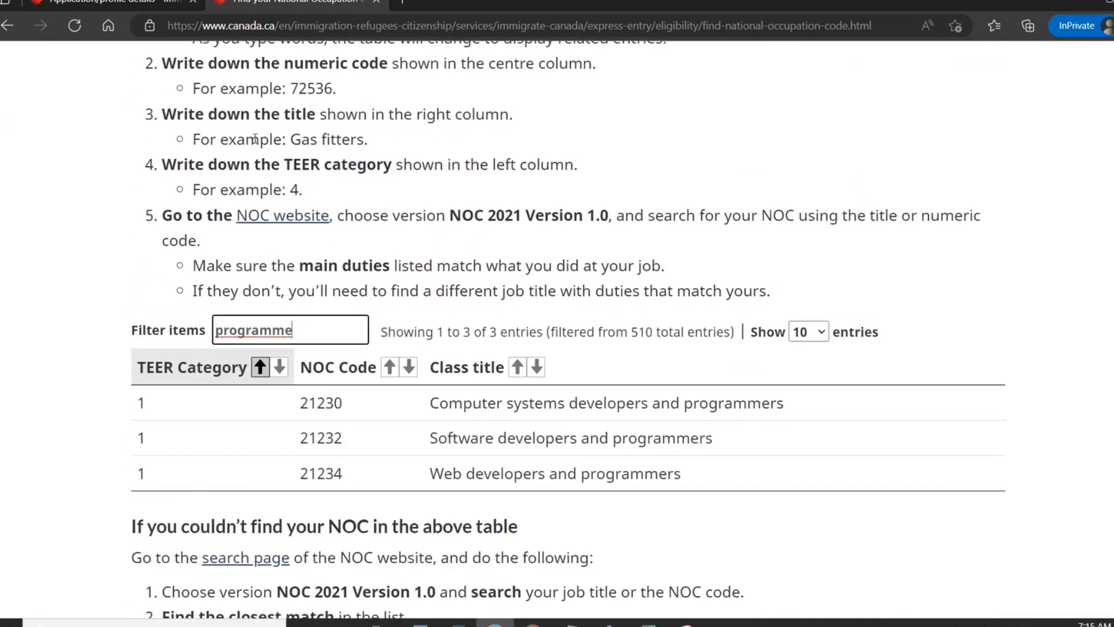
{"action": "left_click", "coordinate": [126, 6]}
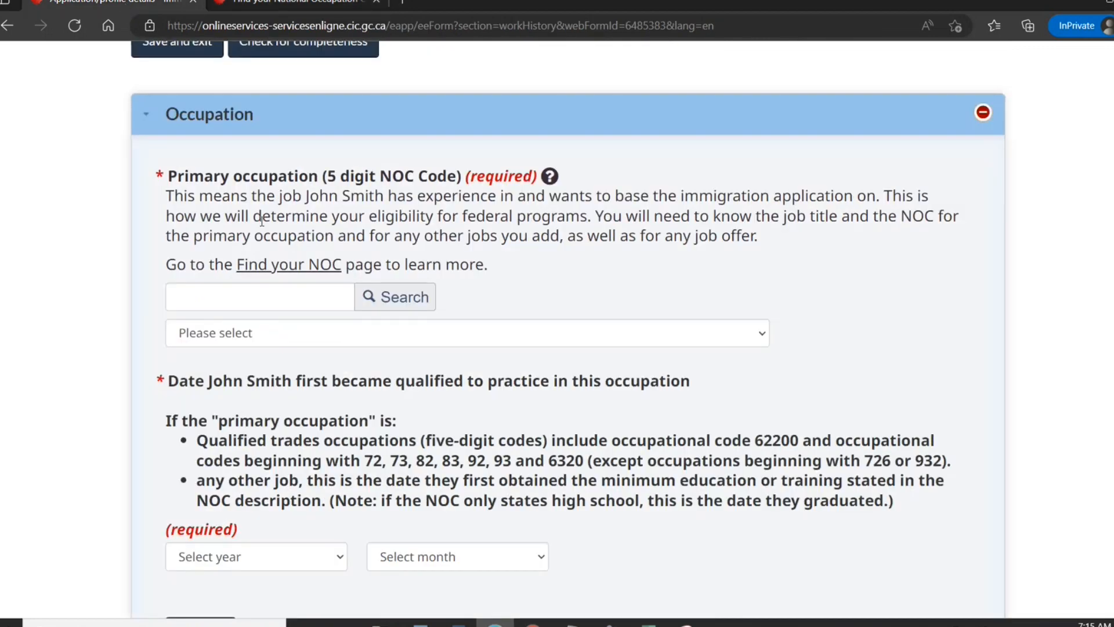
Set primary occupation NOC 21232 Software developers and programmers, qualified in 2007.
{"action": "left_click", "coordinate": [212, 297]}
{"action": "type", "text": "21232"}
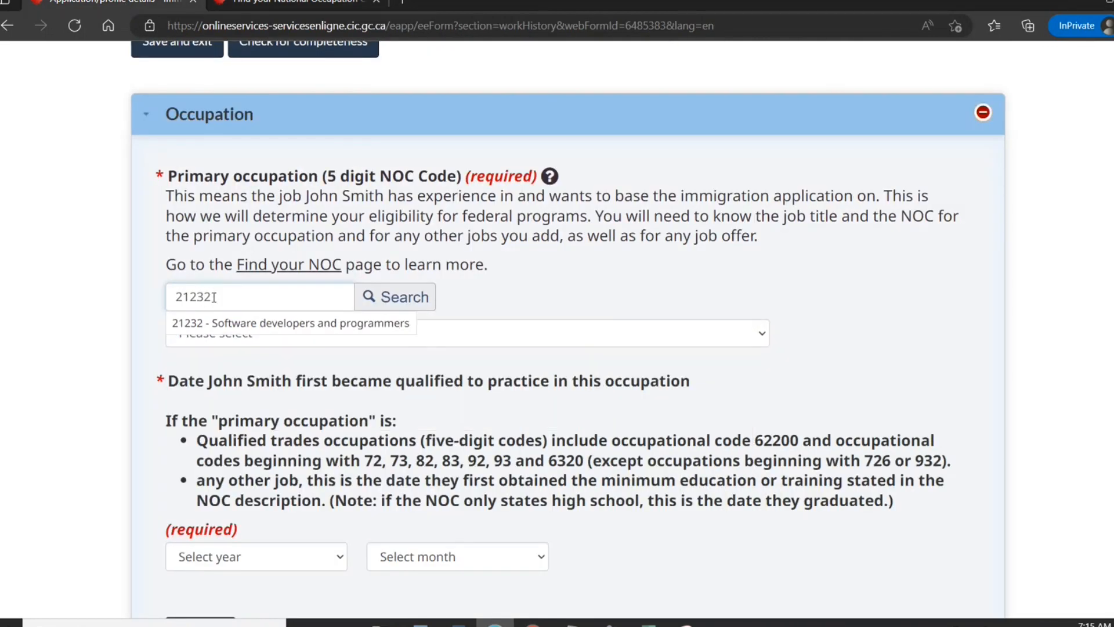
{"action": "left_click", "coordinate": [233, 326]}
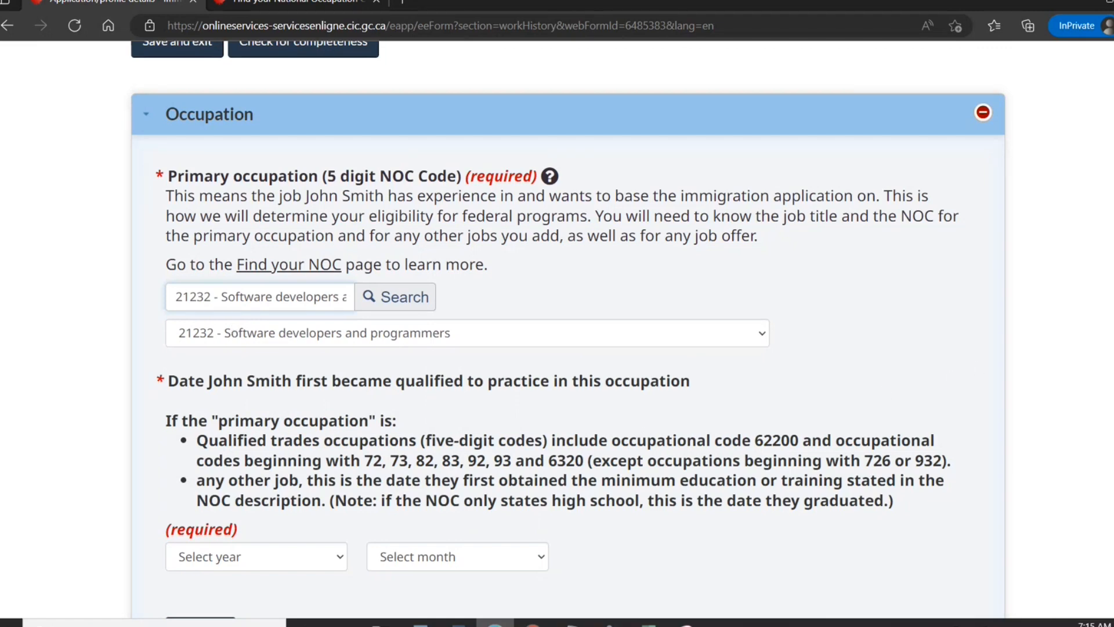
{"action": "scroll", "coordinate": [568, 329], "scroll_direction": "down", "scroll_amount": 3}
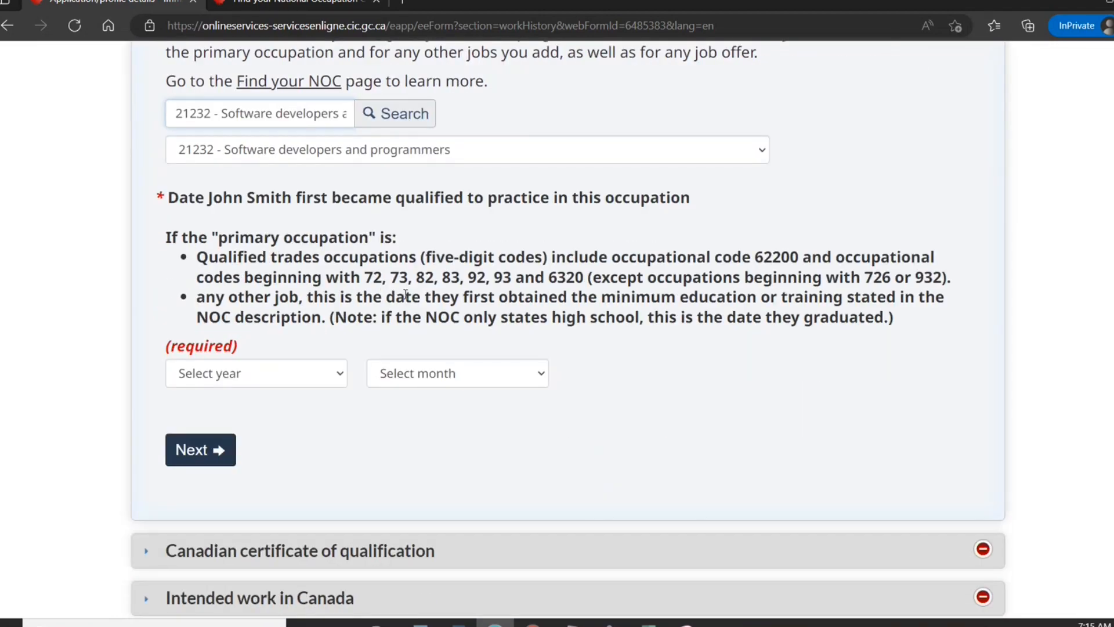
{"action": "left_click", "coordinate": [321, 374]}
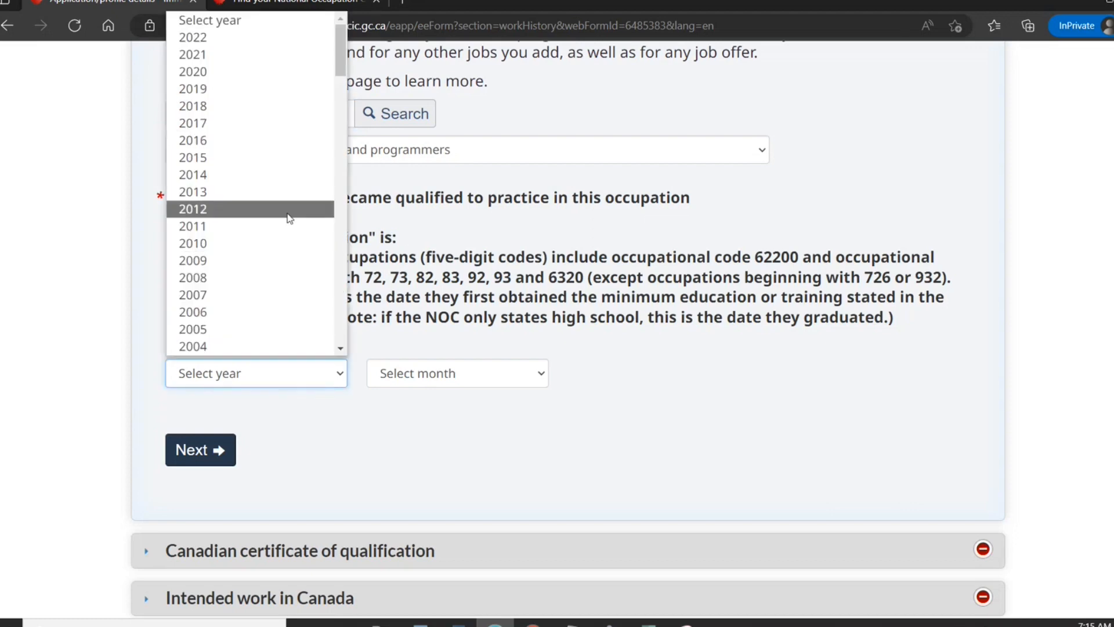
{"action": "left_click", "coordinate": [341, 349]}
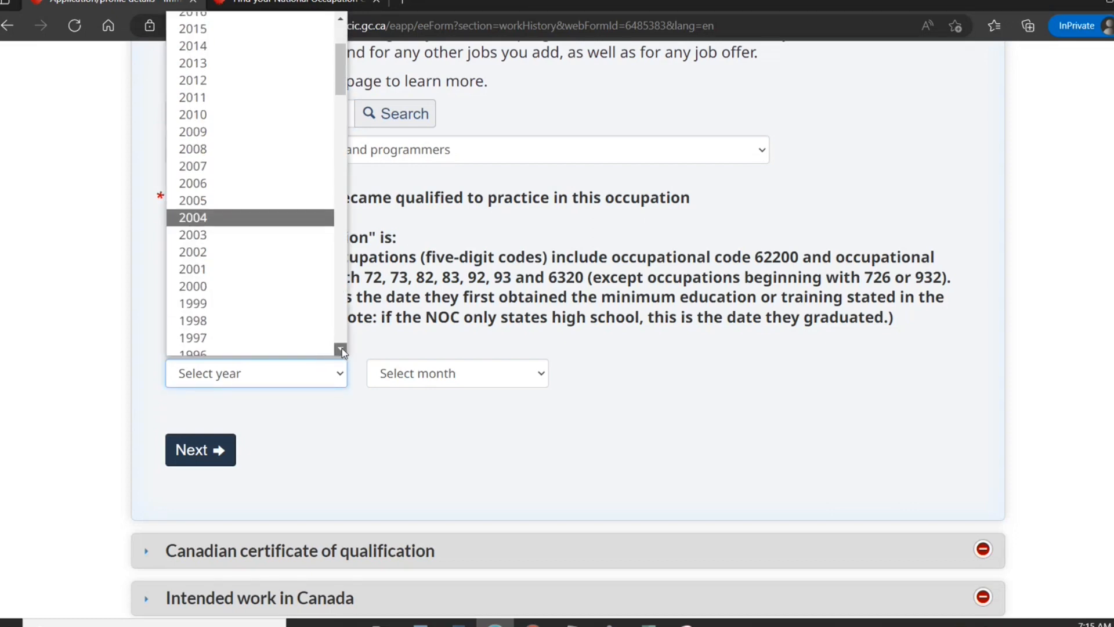
{"action": "left_click", "coordinate": [342, 349]}
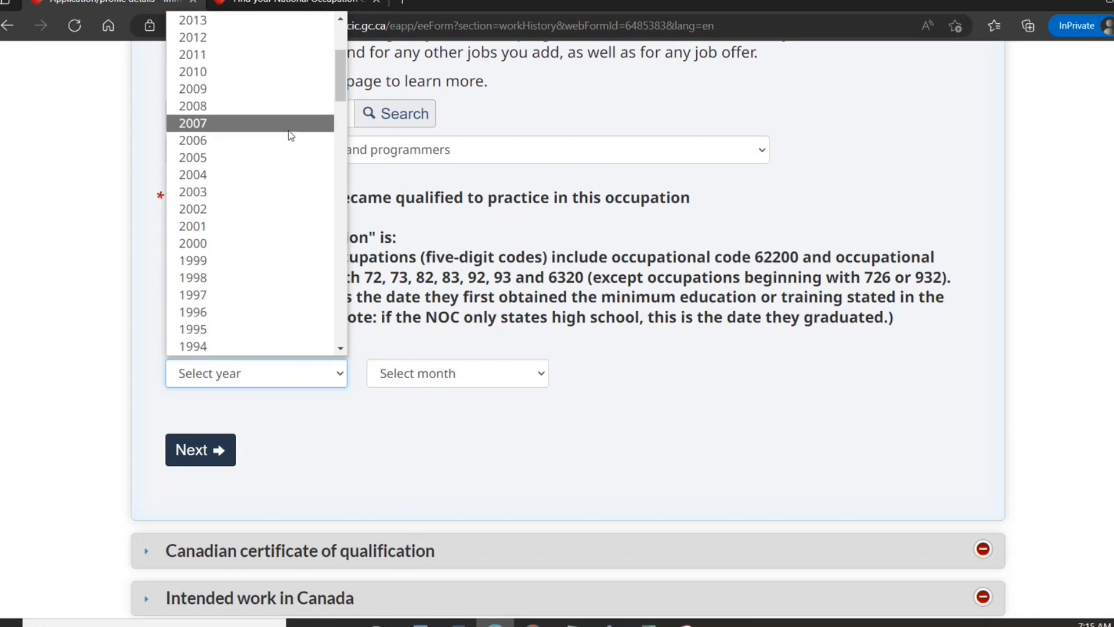
{"action": "left_click", "coordinate": [288, 128]}
{"action": "left_click", "coordinate": [345, 6]}
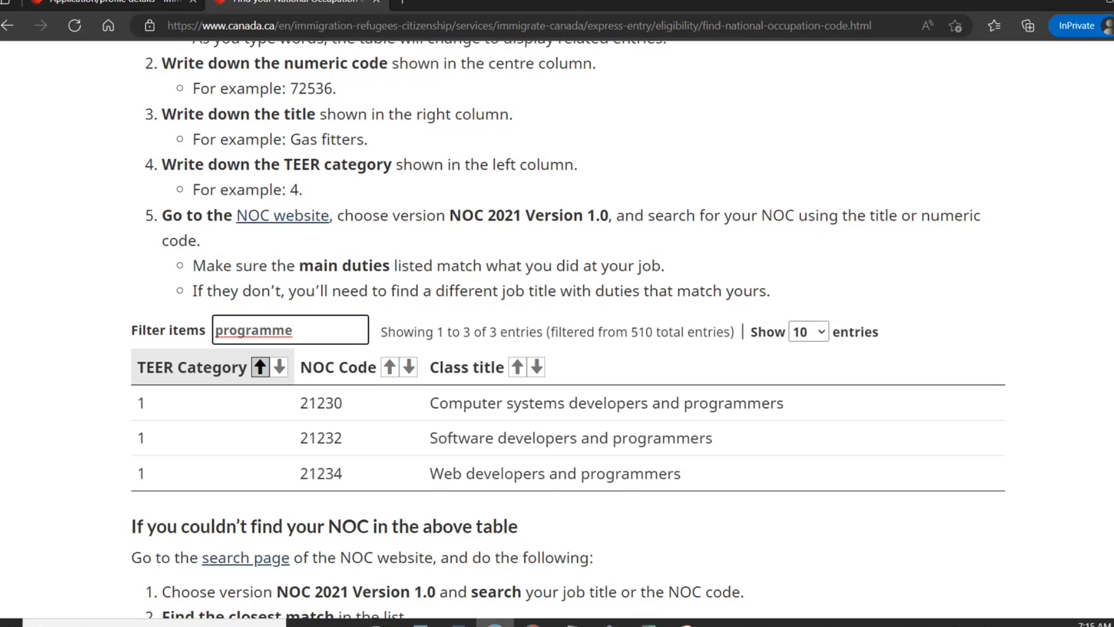
{"action": "scroll", "coordinate": [557, 325], "scroll_direction": "up", "scroll_amount": 10}
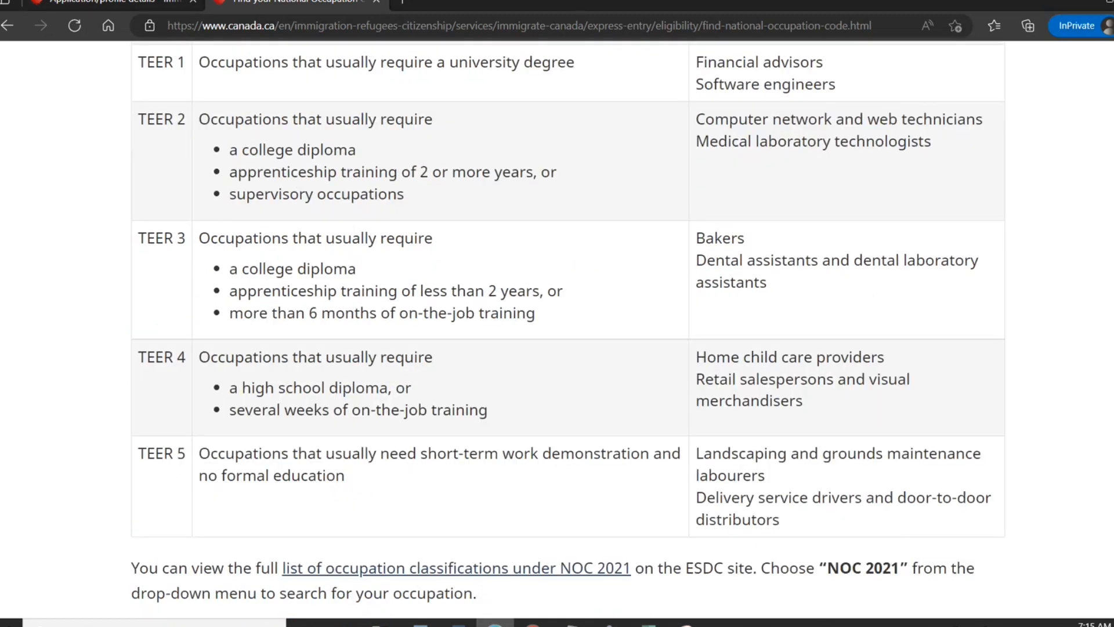
{"action": "scroll", "coordinate": [557, 325], "scroll_direction": "up", "scroll_amount": 5}
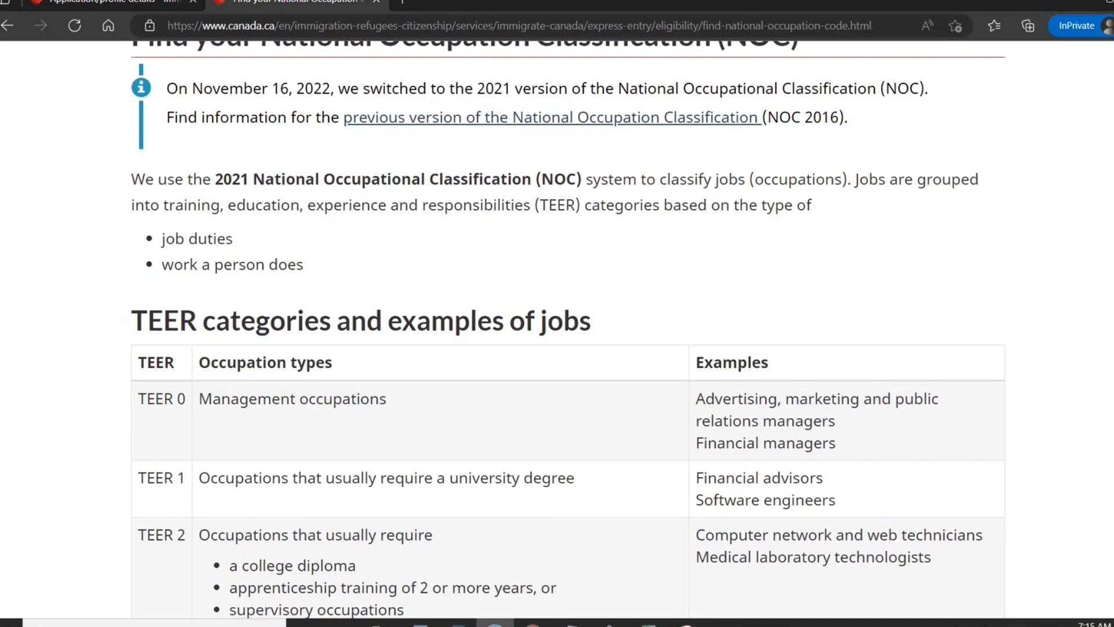
{"action": "scroll", "coordinate": [557, 325], "scroll_direction": "down", "scroll_amount": 3}
{"action": "scroll", "coordinate": [556, 325], "scroll_direction": "down", "scroll_amount": 5}
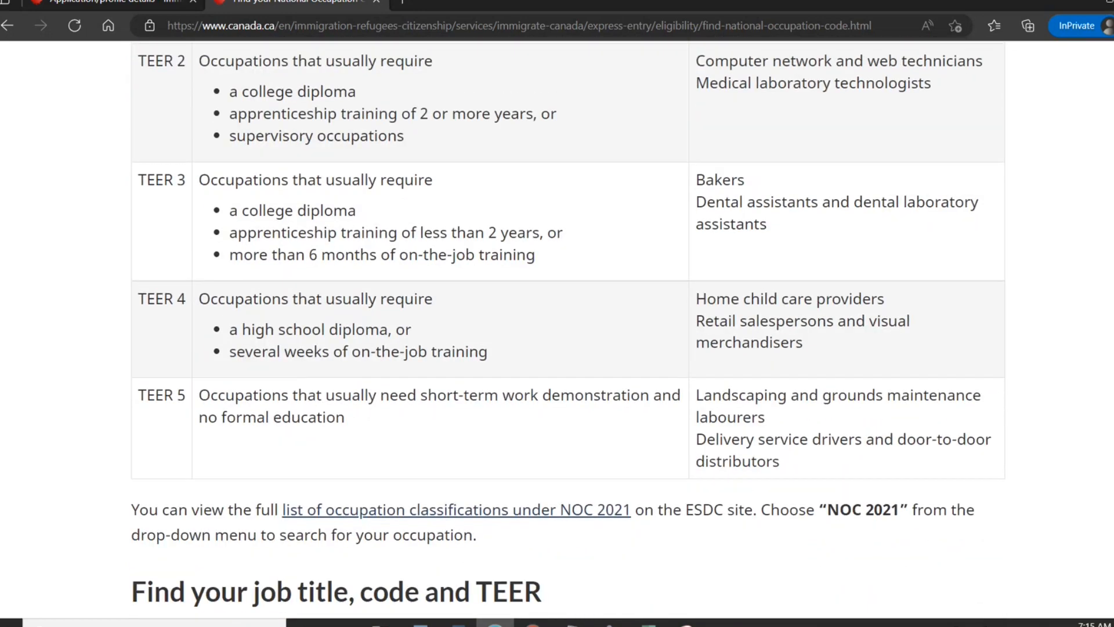
{"action": "scroll", "coordinate": [557, 325], "scroll_direction": "up", "scroll_amount": 2}
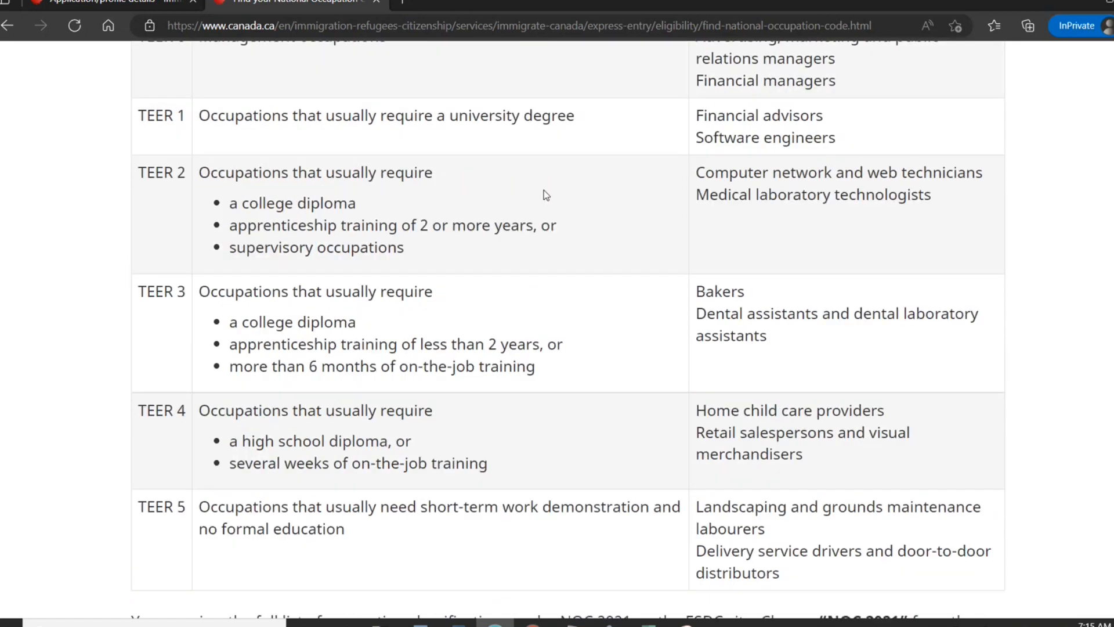
Set the qualification date to June 2007.
{"action": "left_click", "coordinate": [143, 8]}
{"action": "left_click", "coordinate": [453, 375]}
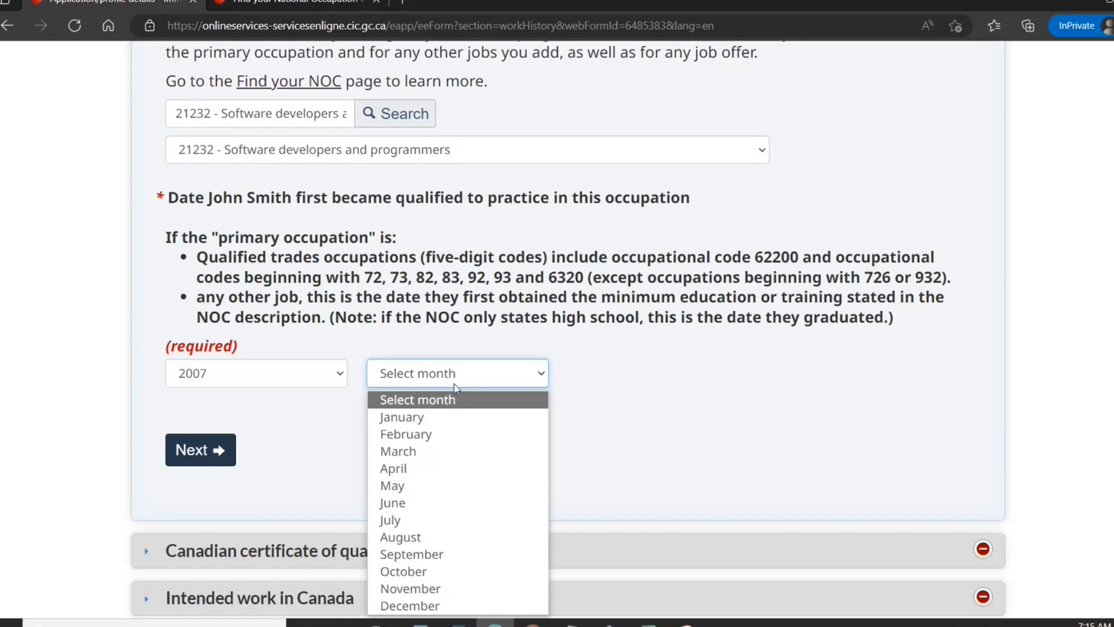
{"action": "left_click", "coordinate": [428, 504]}
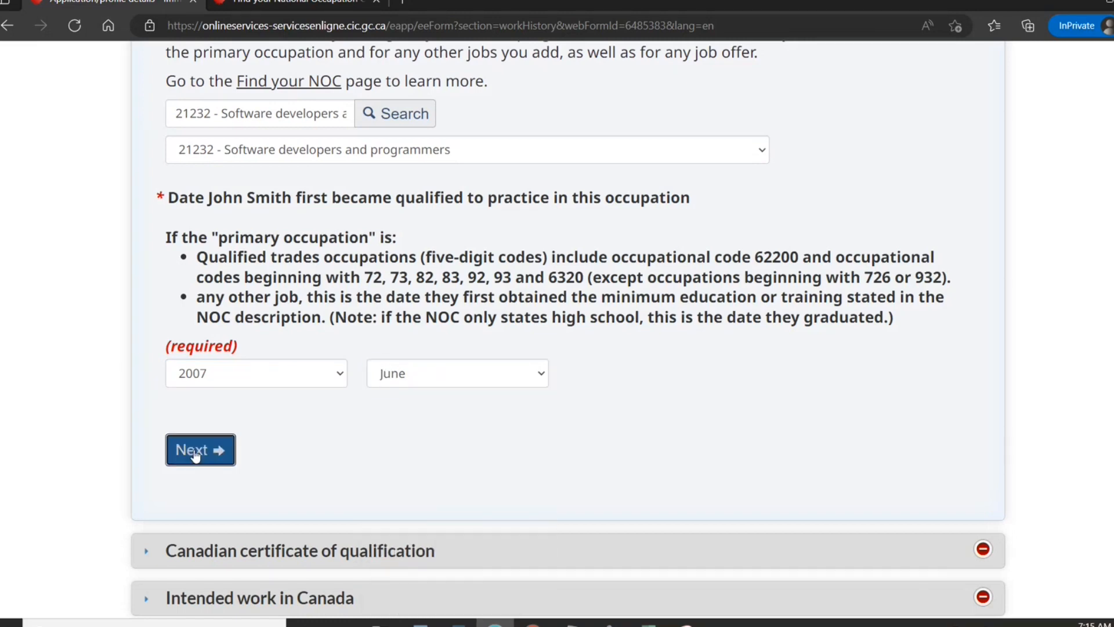
{"action": "left_click", "coordinate": [195, 452]}
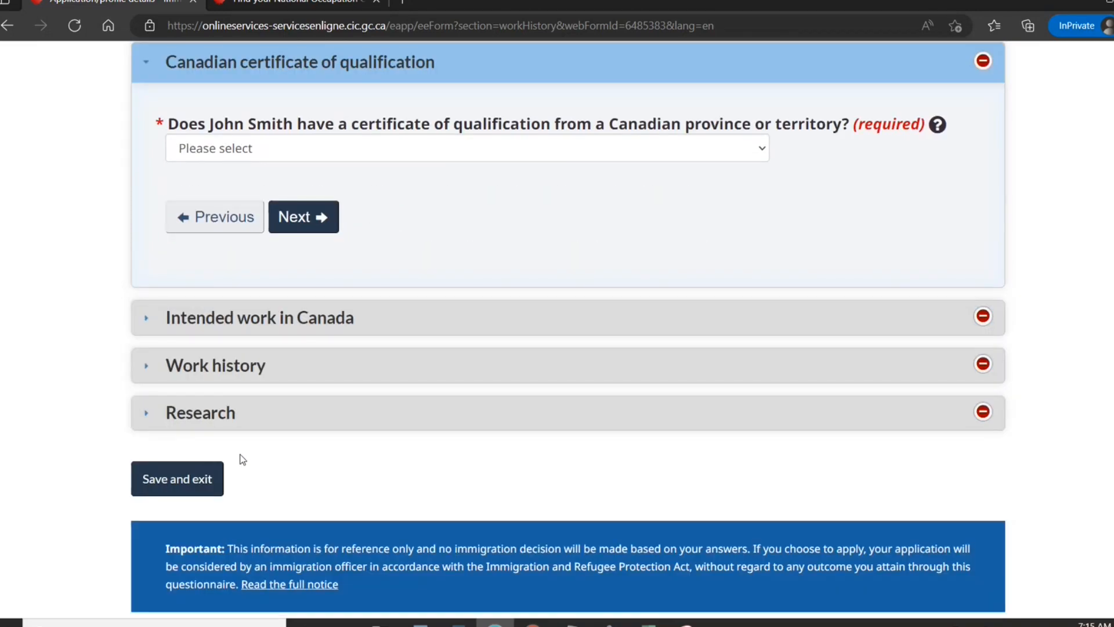
Answer No to having a Canadian certificate of qualification and a job offer.
{"action": "left_click", "coordinate": [404, 147]}
{"action": "left_click", "coordinate": [325, 207]}
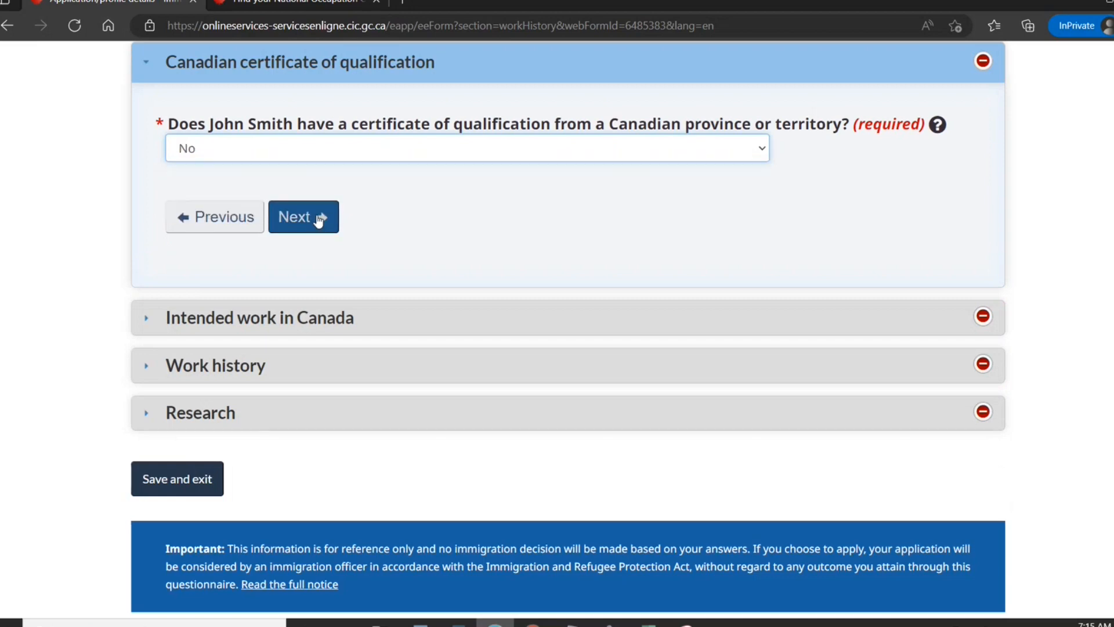
{"action": "left_click", "coordinate": [318, 217]}
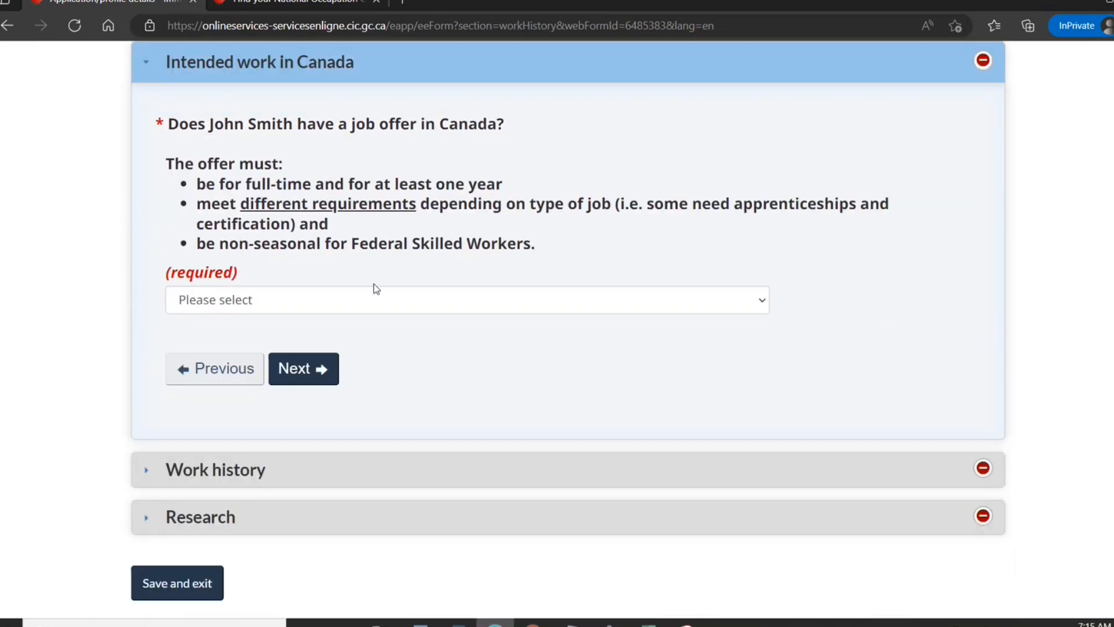
{"action": "left_click", "coordinate": [355, 300]}
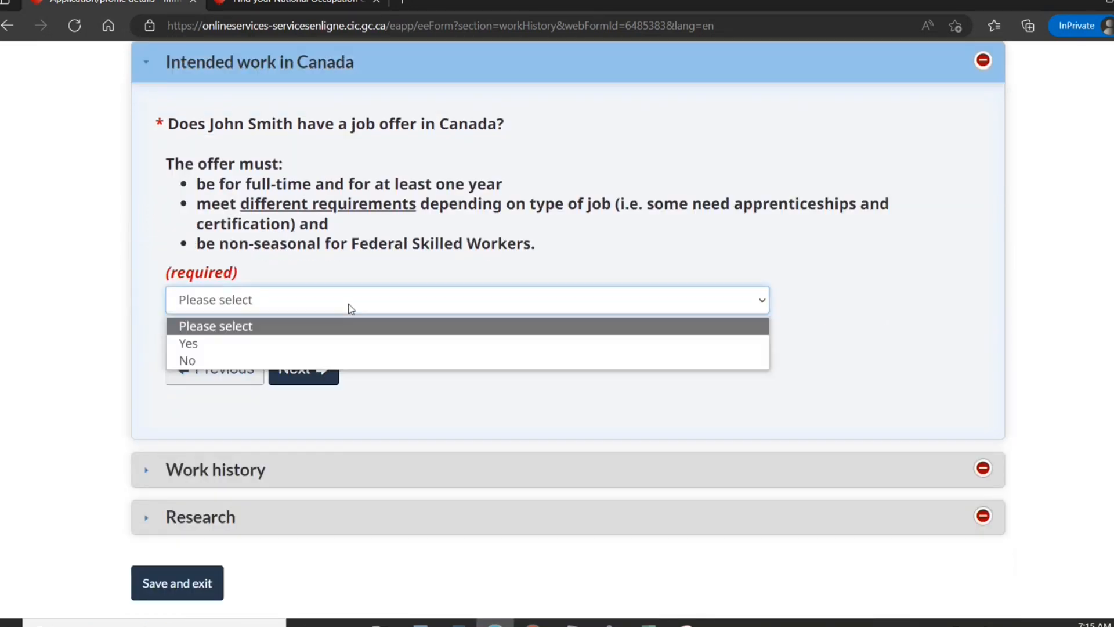
{"action": "left_click", "coordinate": [267, 361]}
{"action": "left_click", "coordinate": [299, 377]}
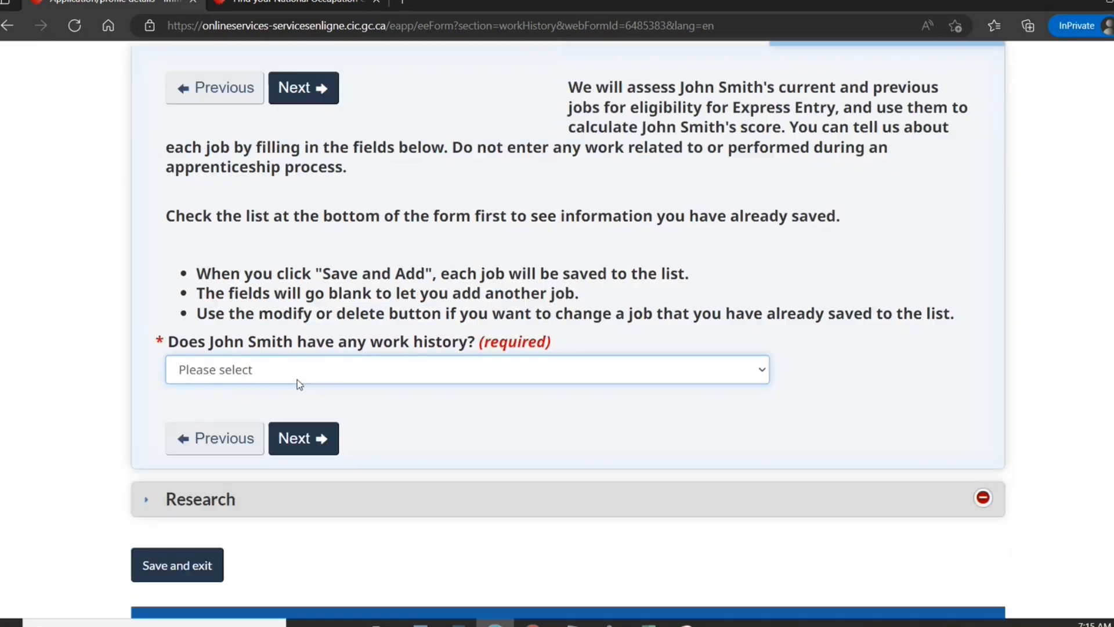
Add work history with a current job starting July 2007.
{"action": "left_click", "coordinate": [314, 374]}
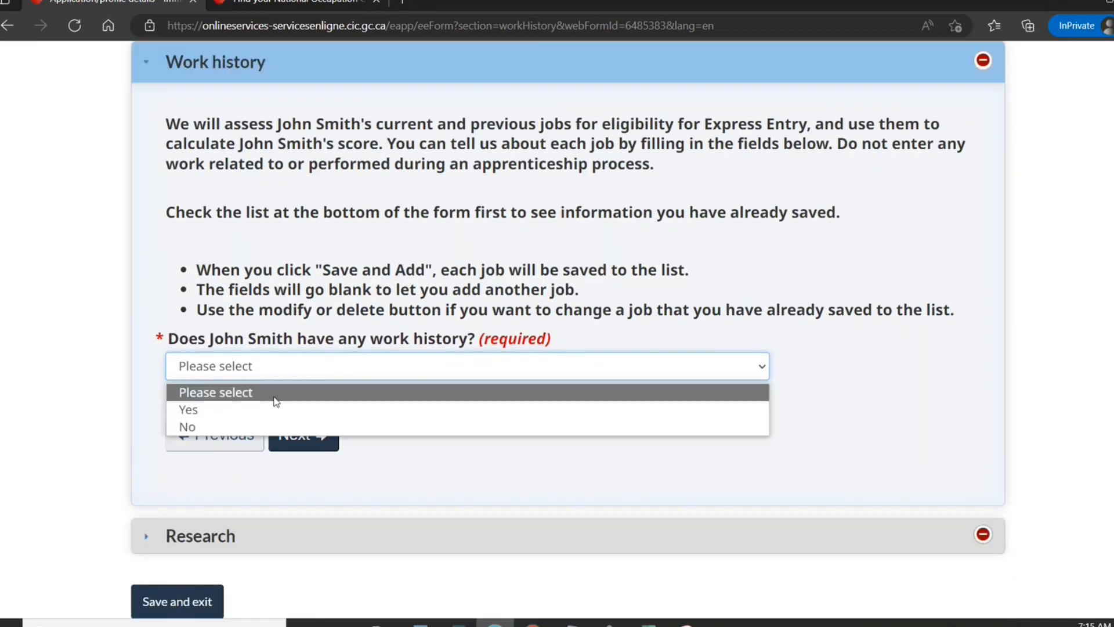
{"action": "left_click", "coordinate": [253, 406]}
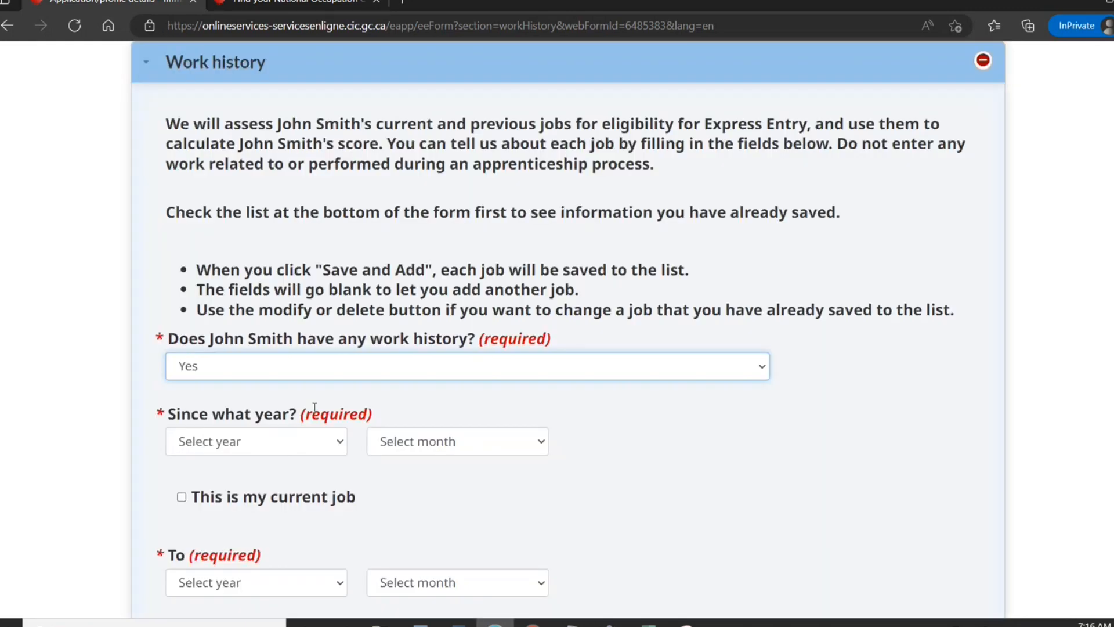
{"action": "left_click", "coordinate": [340, 442]}
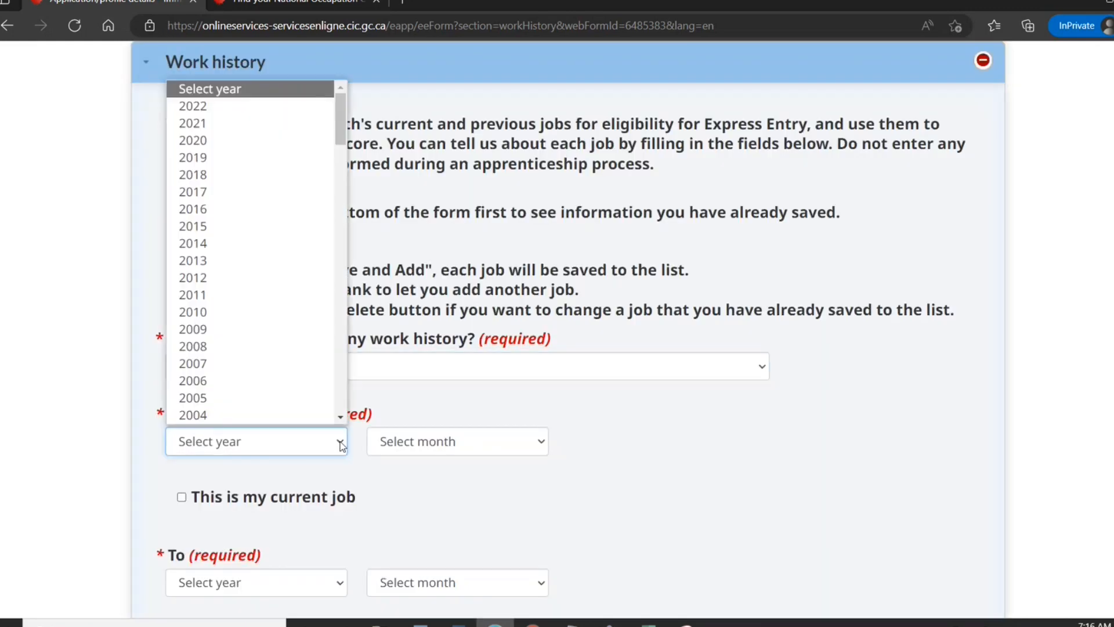
{"action": "left_click", "coordinate": [312, 362]}
{"action": "left_click", "coordinate": [393, 438]}
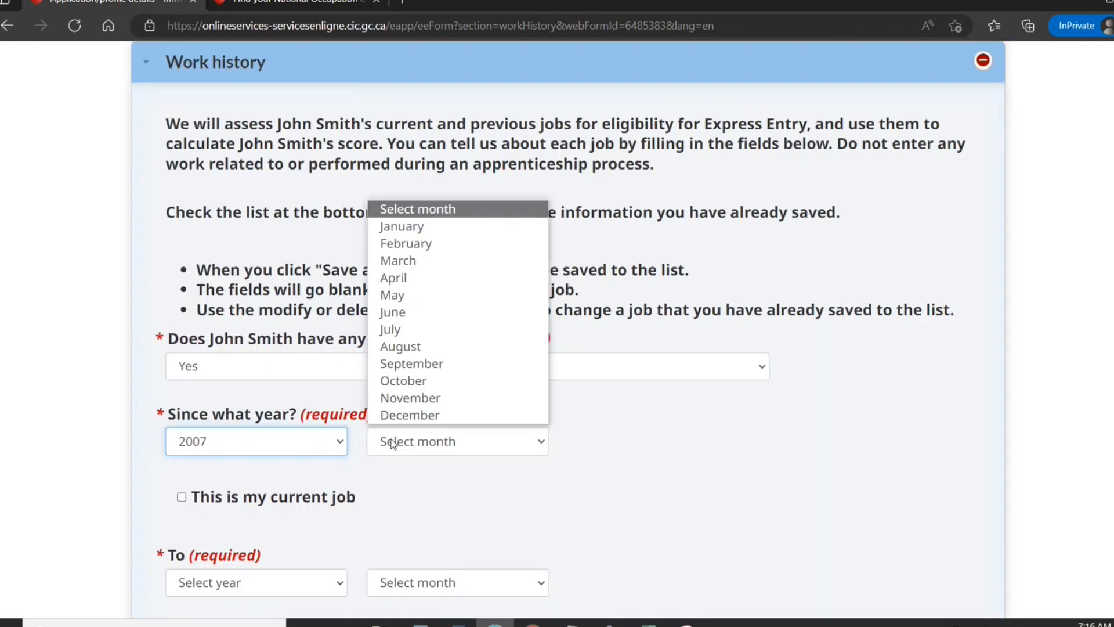
{"action": "left_click", "coordinate": [390, 329]}
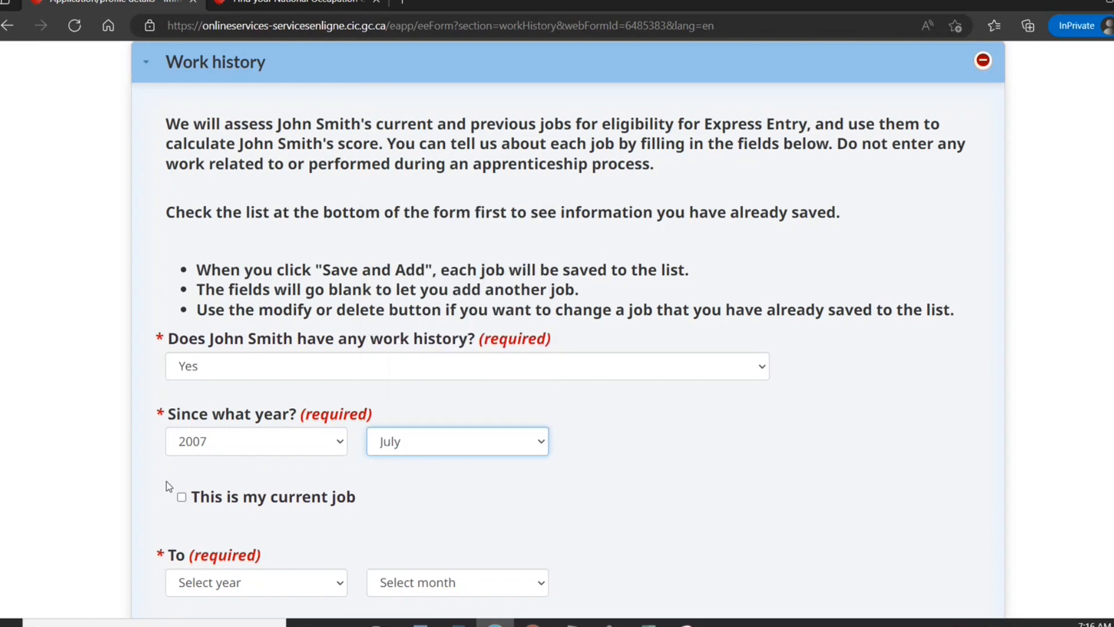
{"action": "left_click", "coordinate": [182, 498]}
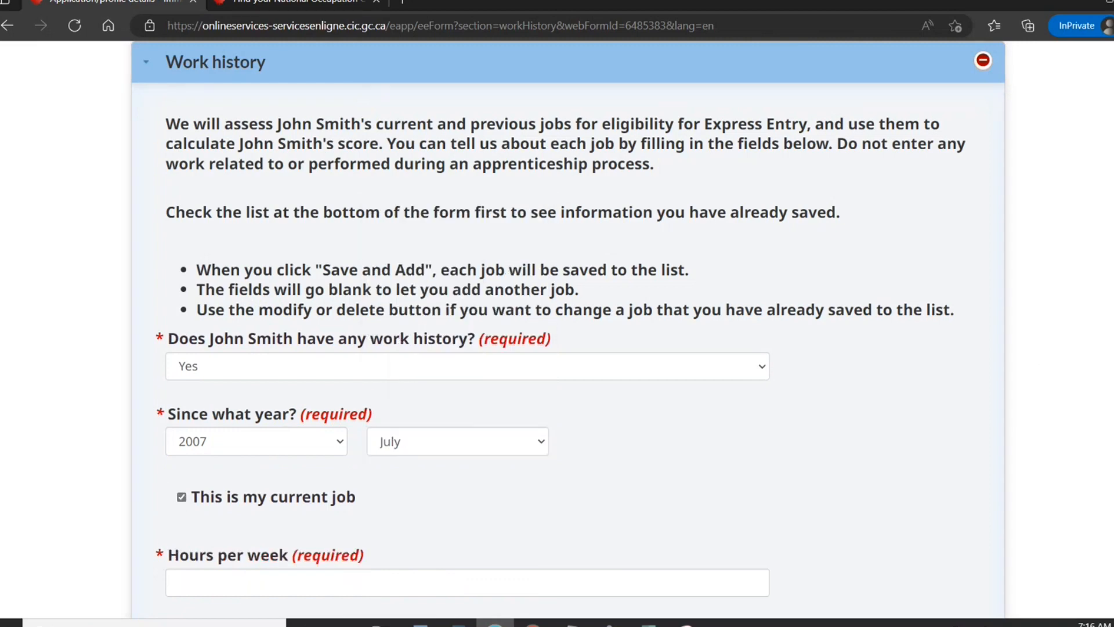
Set the job to 40 hours per week under NOC 21232 Software developers and programmers.
{"action": "scroll", "coordinate": [567, 348], "scroll_direction": "down", "scroll_amount": 5}
{"action": "left_click", "coordinate": [459, 268]}
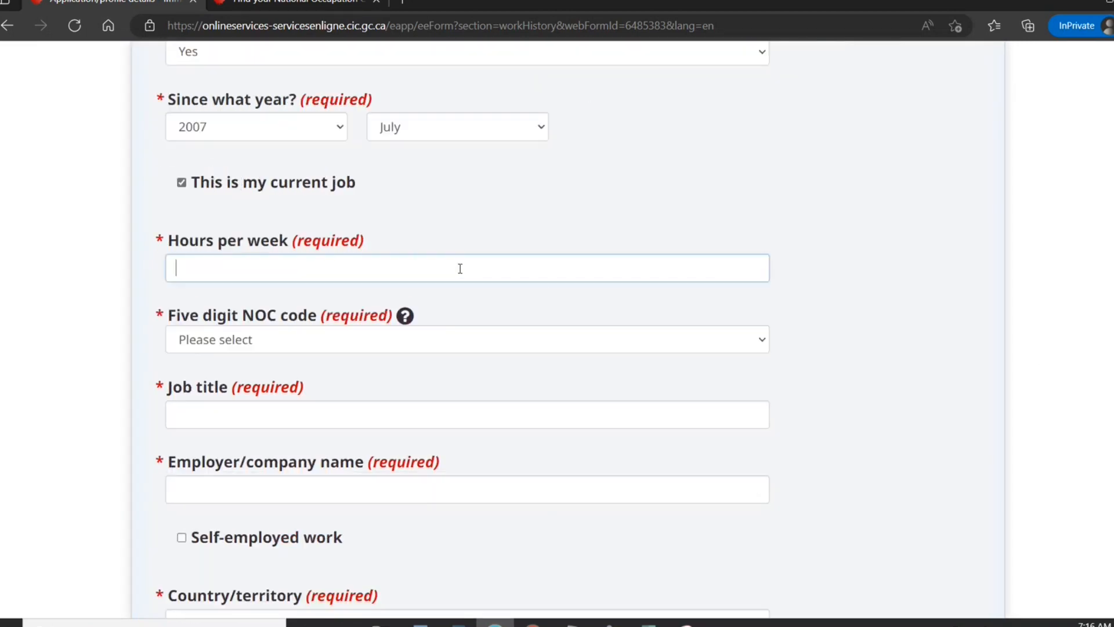
{"action": "type", "text": "40"}
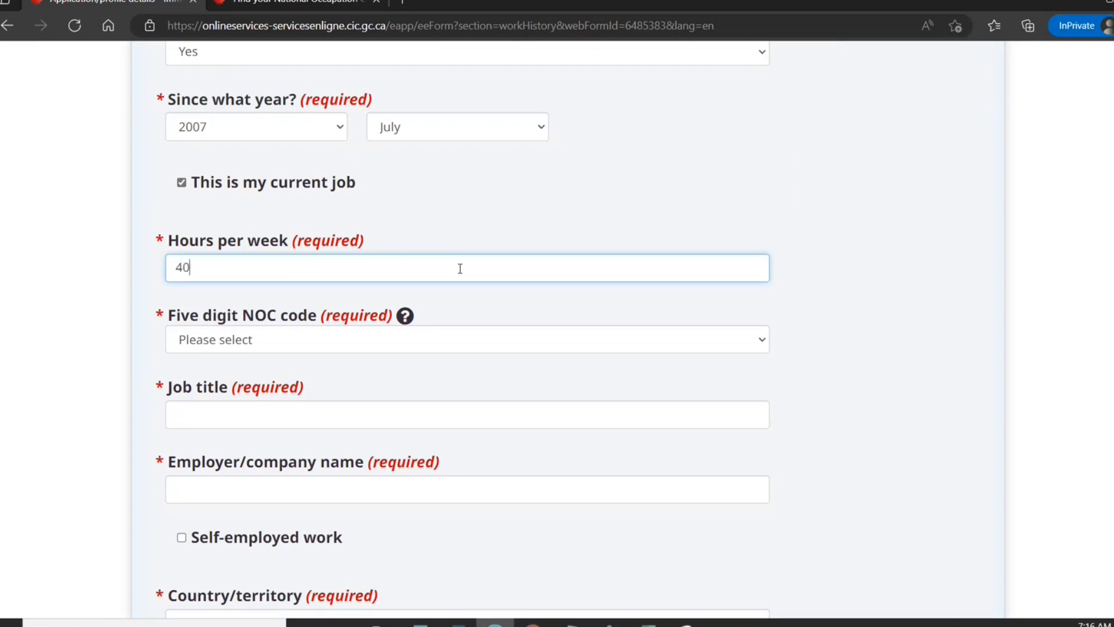
{"action": "left_click", "coordinate": [374, 343]}
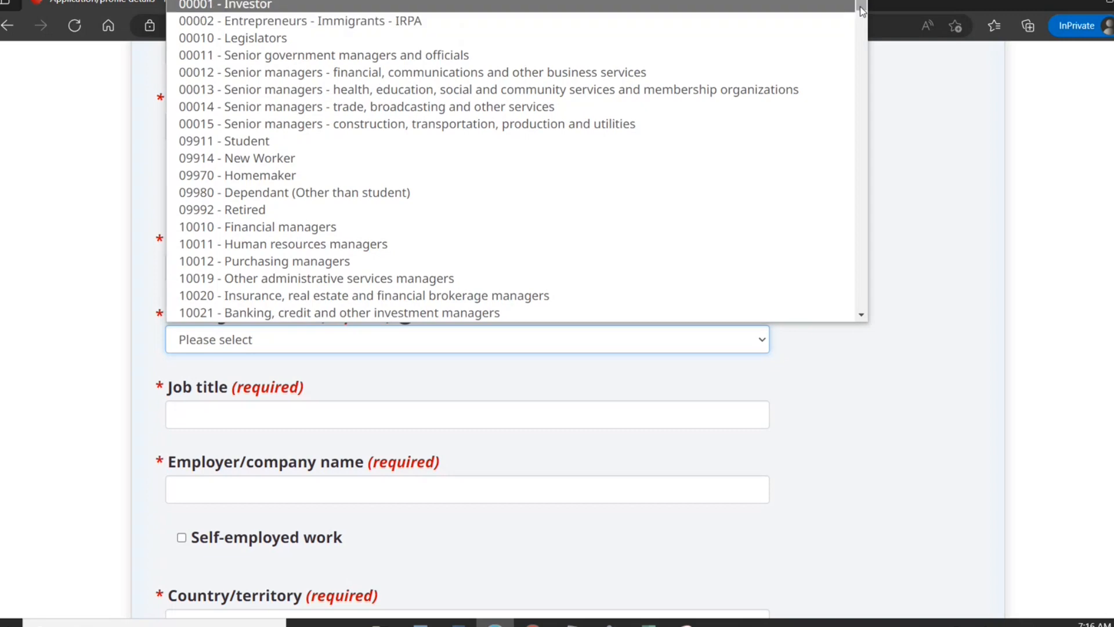
{"action": "left_click_drag", "start_coordinate": [861, 7], "coordinate": [862, 68]}
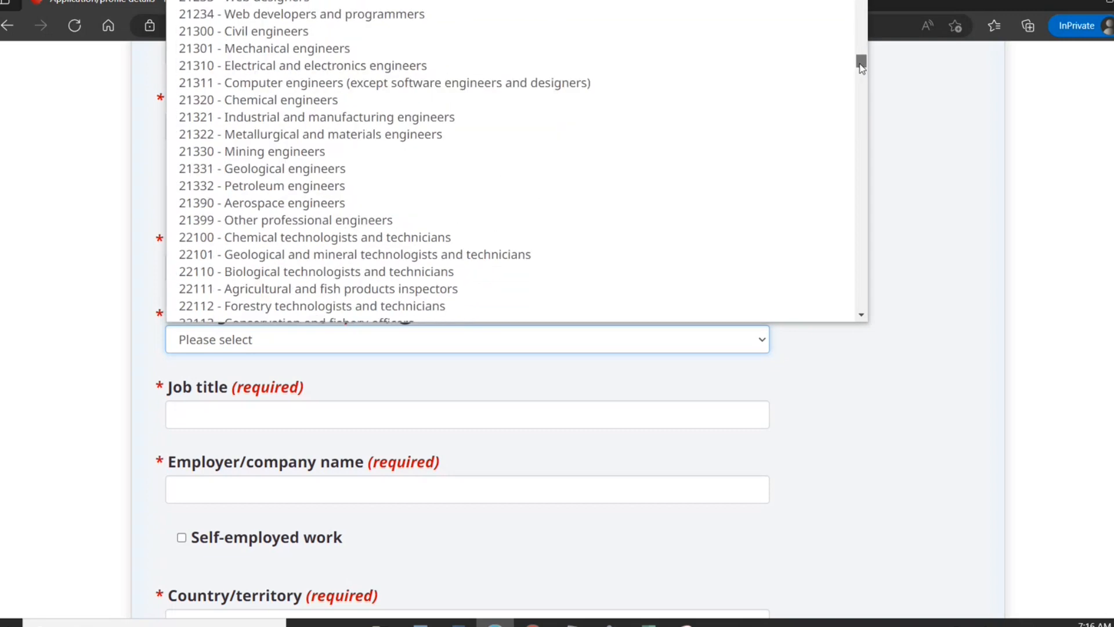
{"action": "left_click", "coordinate": [862, 0]}
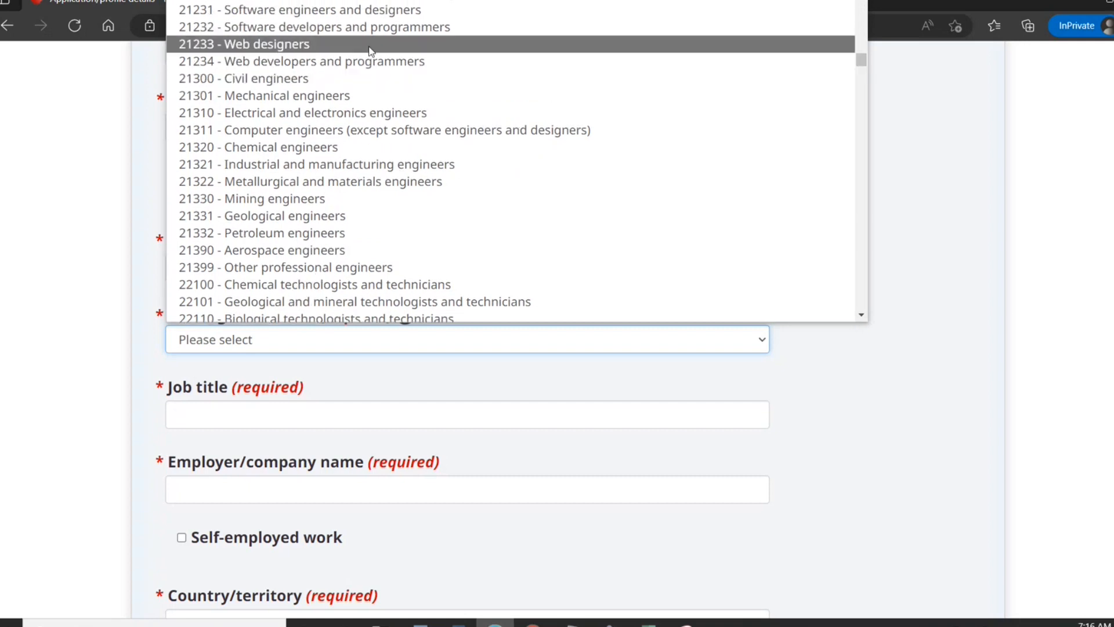
{"action": "left_click", "coordinate": [363, 29]}
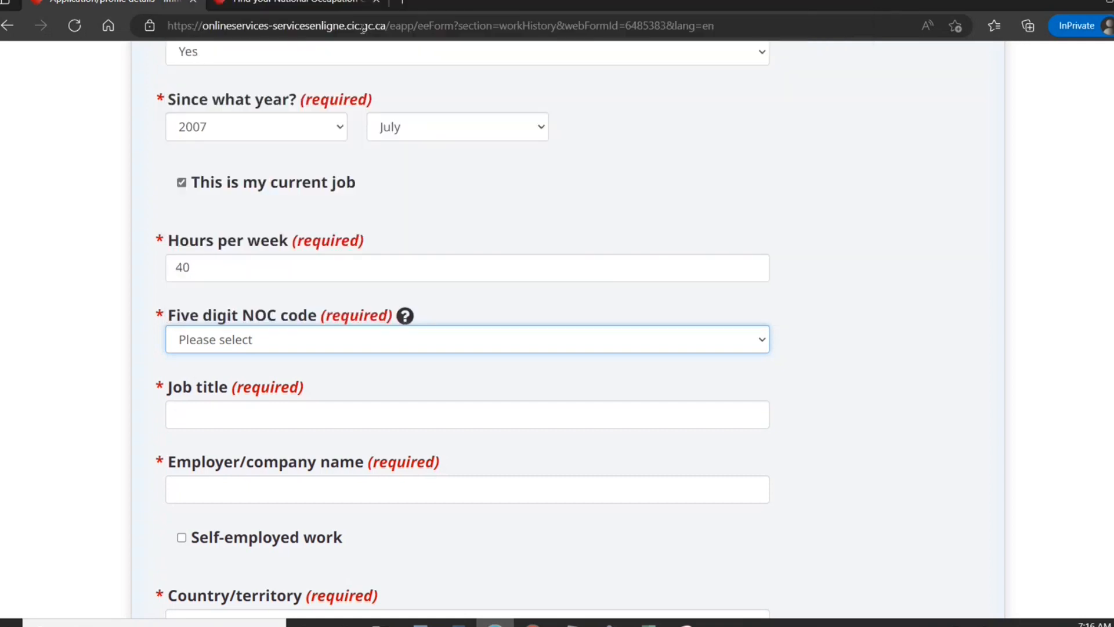
Enter job title 'Software Engineer' and employer 'New Delhi IT'.
{"action": "left_click", "coordinate": [277, 416]}
{"action": "type", "text": "S"}
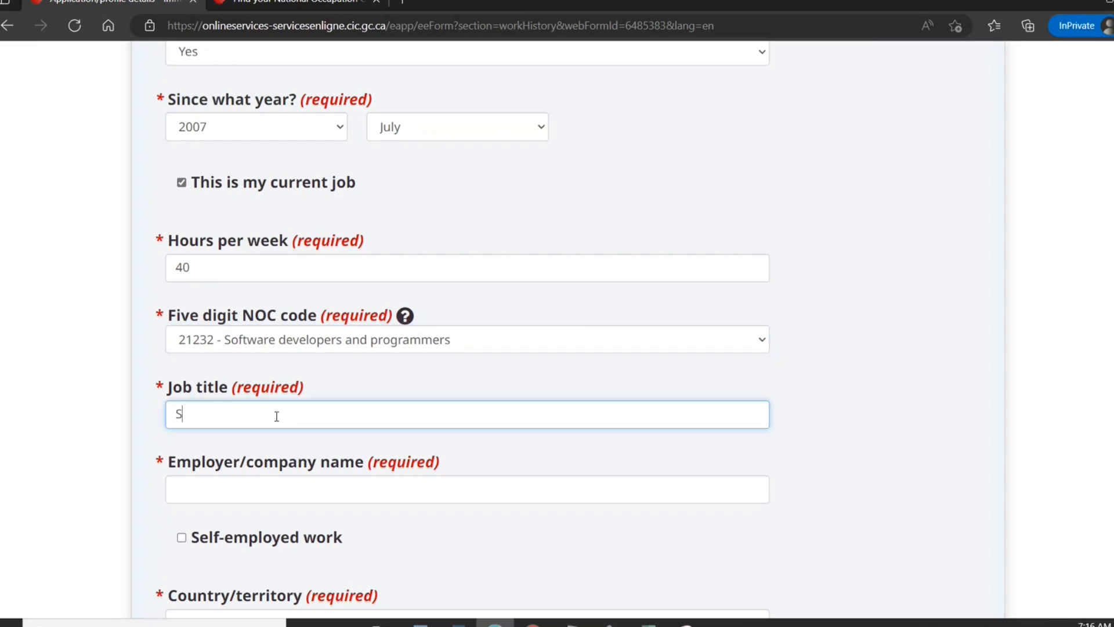
{"action": "type", "text": "oftware Engineer"}
{"action": "left_click", "coordinate": [249, 489]}
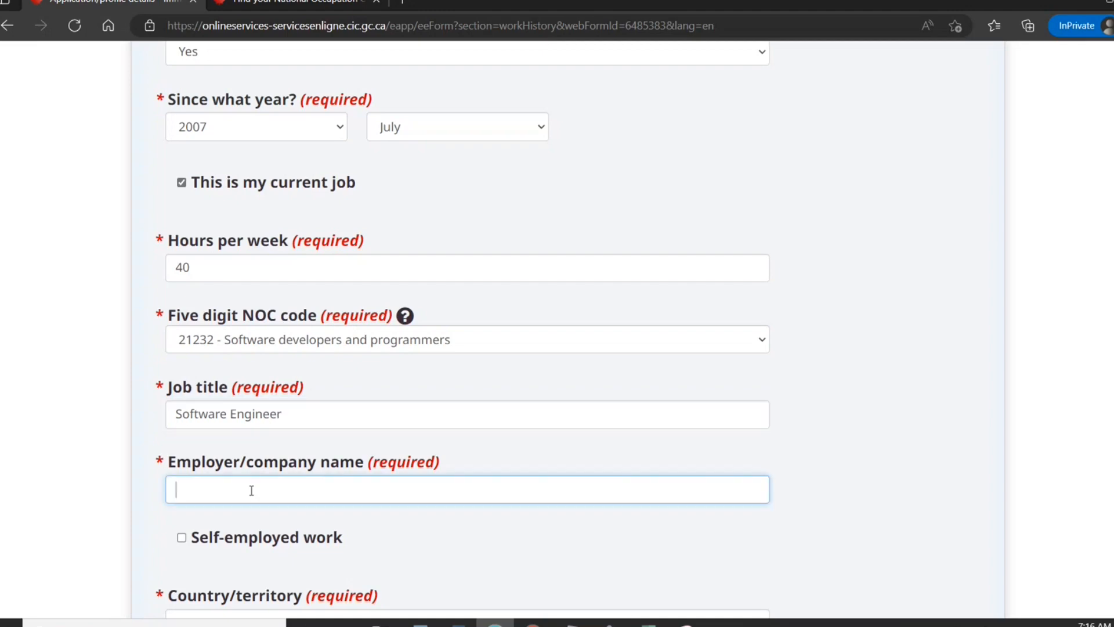
{"action": "type", "text": "New Delhi IT"}
Set the job location to New Delhi, India, and save it to the work history.
{"action": "scroll", "coordinate": [579, 455], "scroll_direction": "down", "scroll_amount": 5}
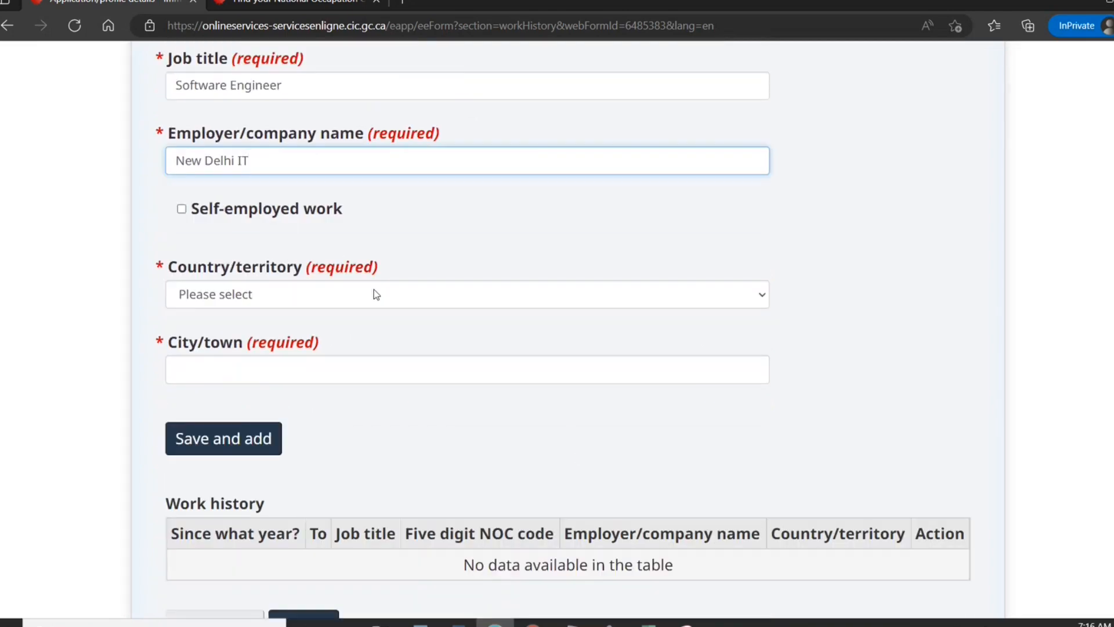
{"action": "left_click", "coordinate": [378, 296]}
{"action": "type", "text": "india"}
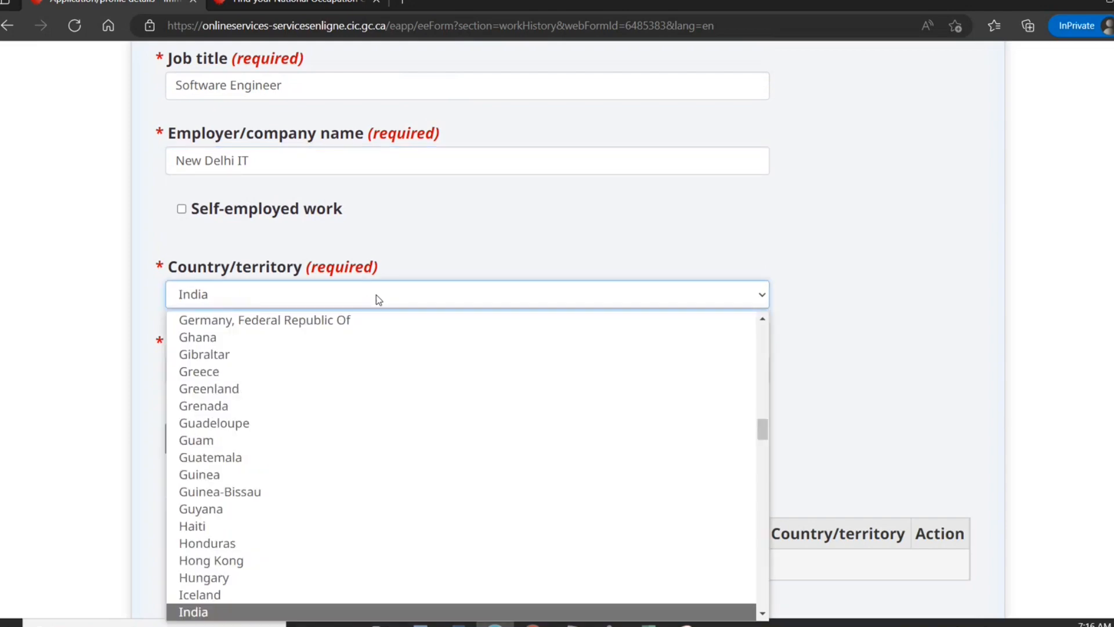
{"action": "left_click", "coordinate": [271, 612]}
{"action": "left_click", "coordinate": [285, 370]}
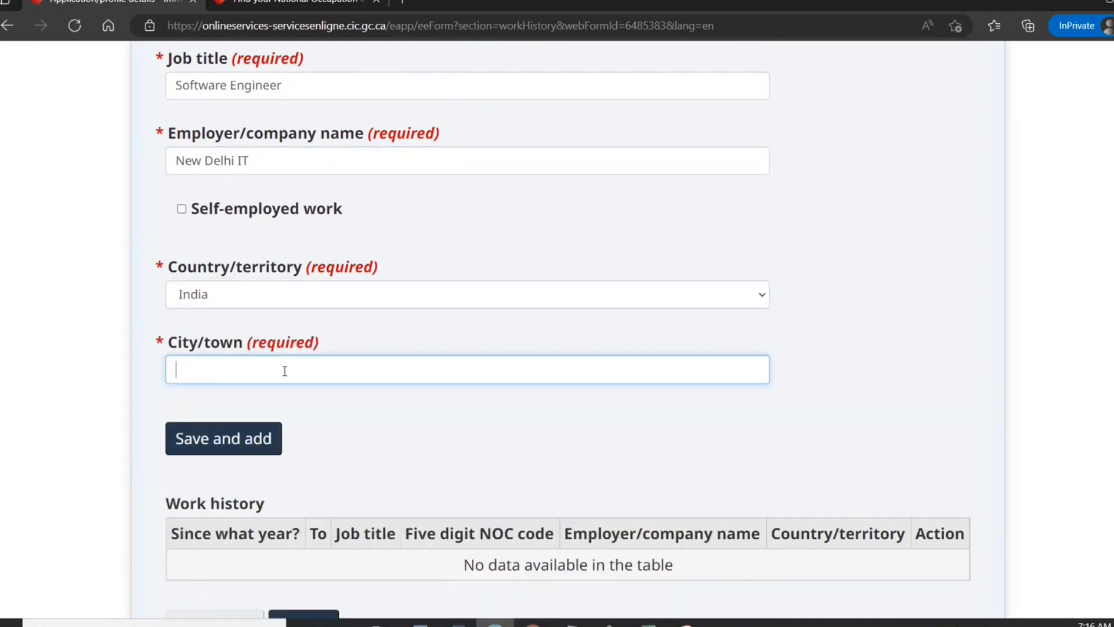
{"action": "type", "text": "New Delhi"}
{"action": "left_click", "coordinate": [244, 449]}
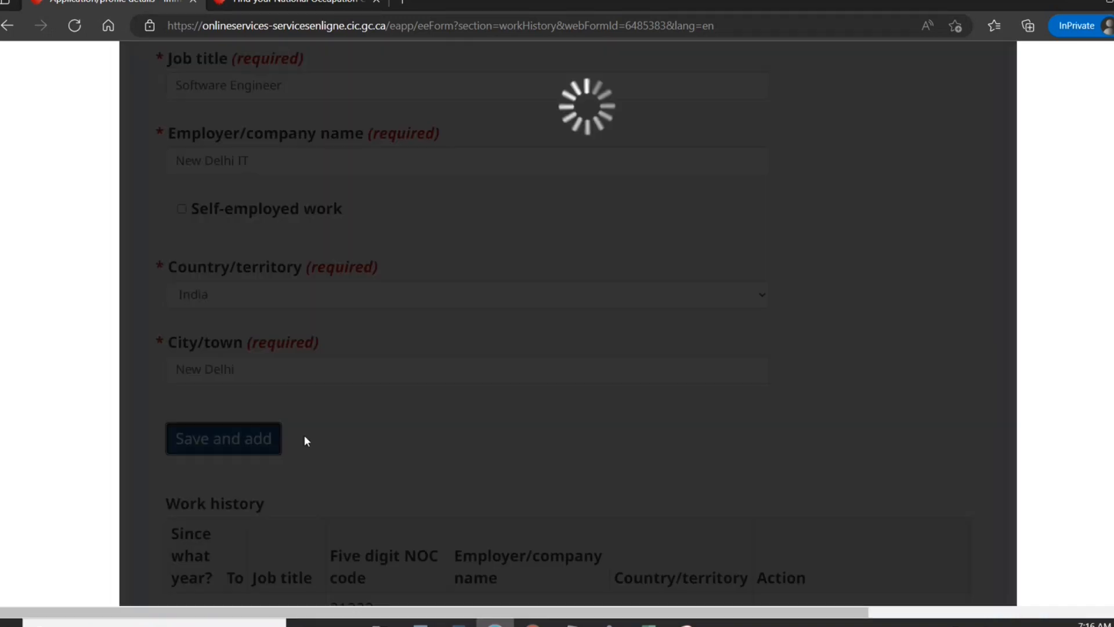
{"action": "scroll", "coordinate": [519, 220], "scroll_direction": "down", "scroll_amount": 10}
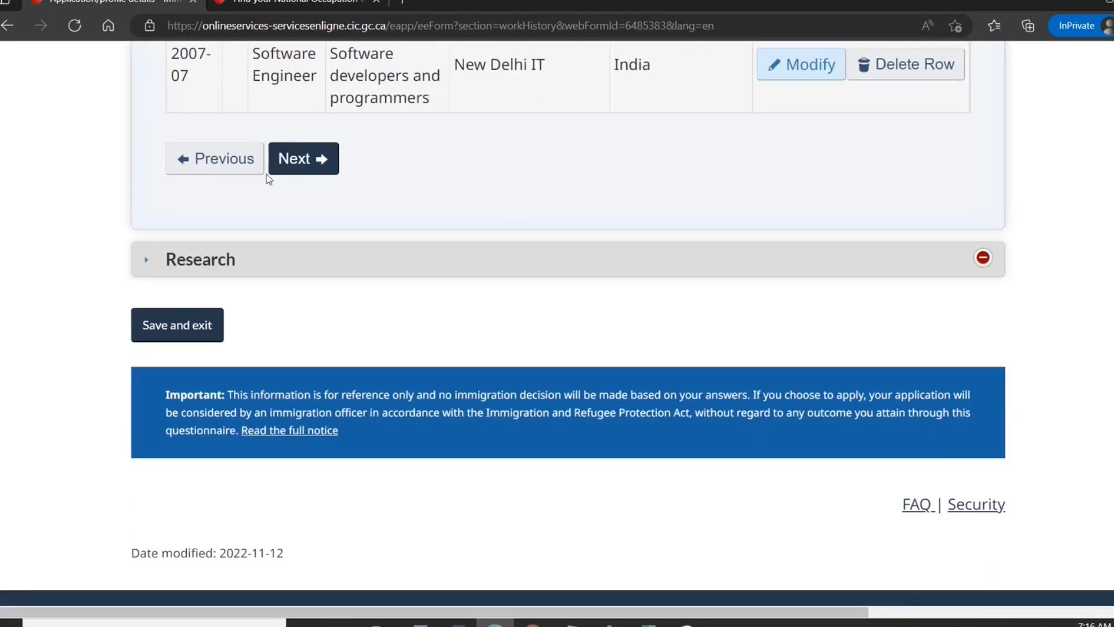
{"action": "left_click", "coordinate": [295, 164]}
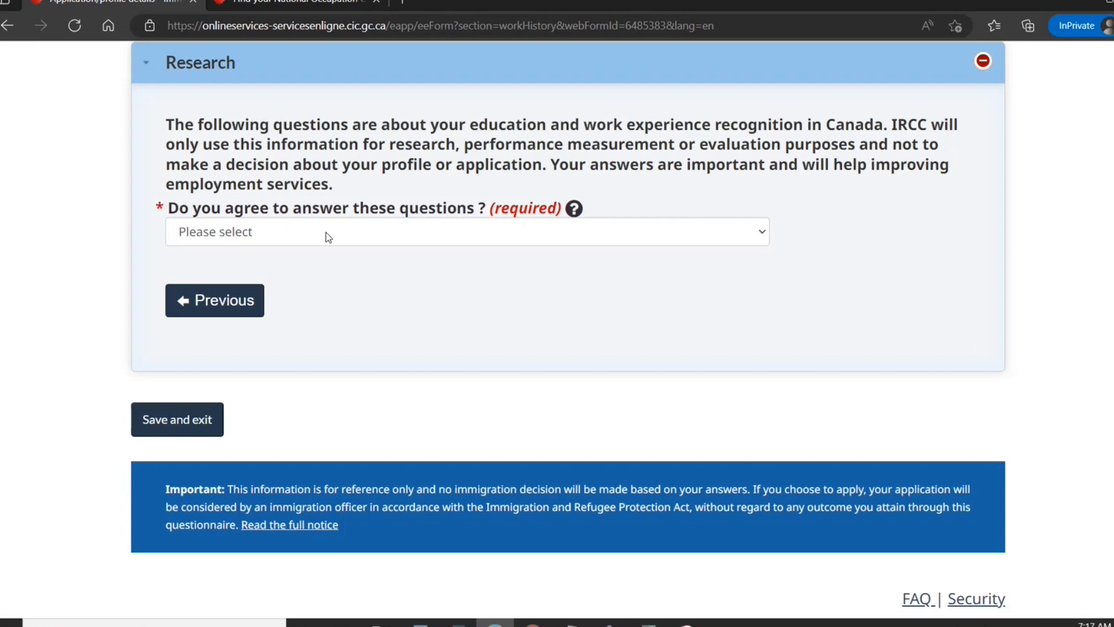
Answer Yes to the research questions, indicate Canadian job research was done, and confirm credentials were checked.
{"action": "left_click", "coordinate": [325, 233]}
{"action": "left_click", "coordinate": [306, 276]}
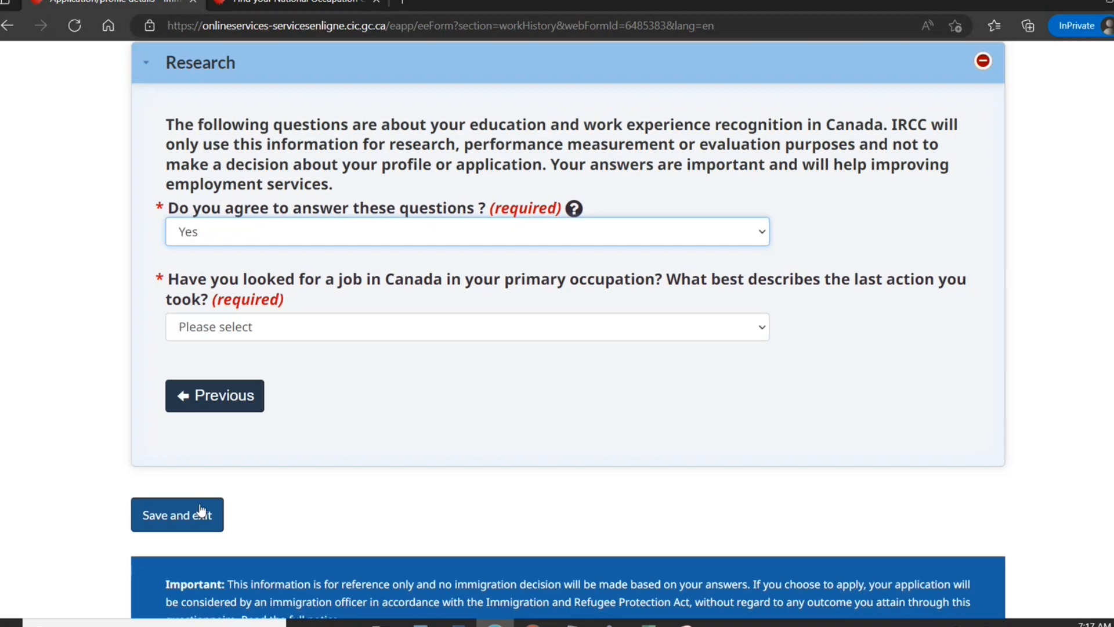
{"action": "left_click", "coordinate": [312, 328]}
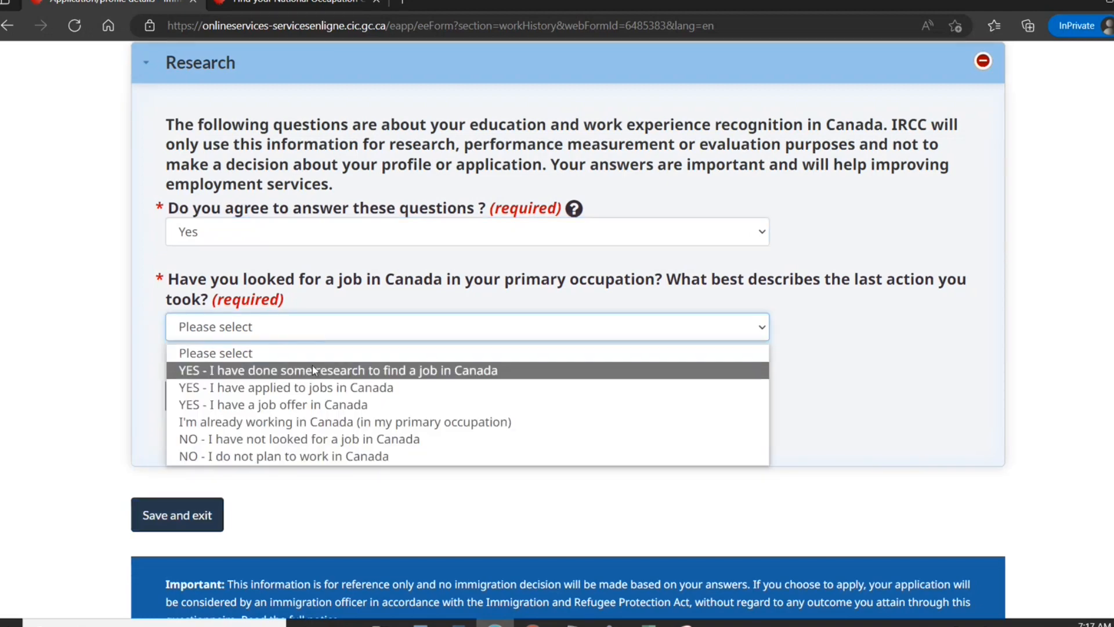
{"action": "left_click", "coordinate": [312, 368]}
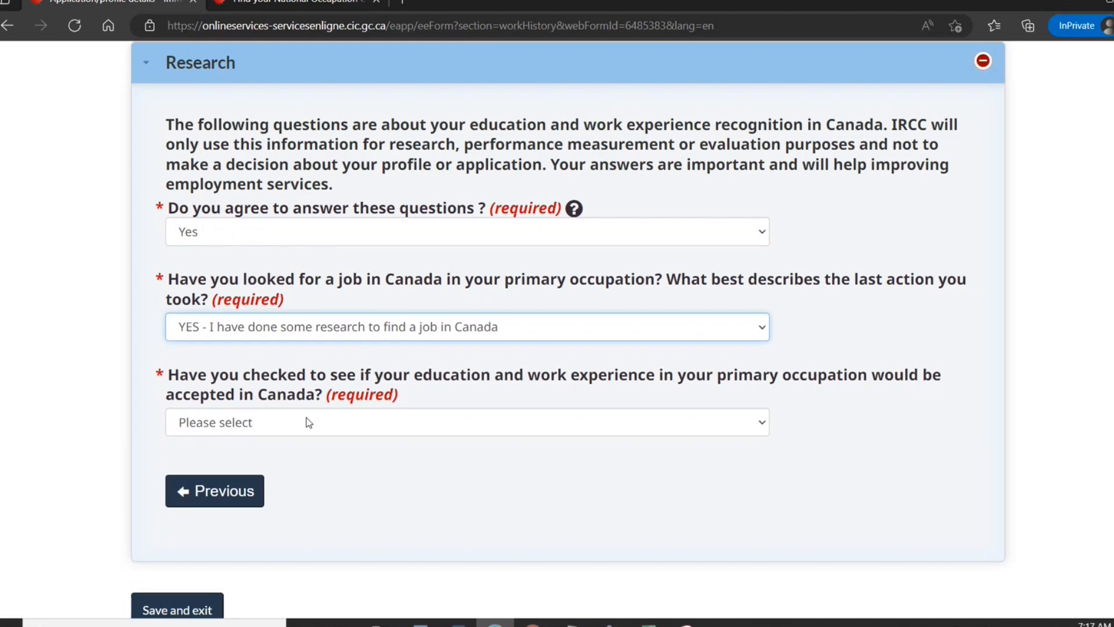
{"action": "left_click", "coordinate": [308, 422]}
{"action": "left_click", "coordinate": [279, 467]}
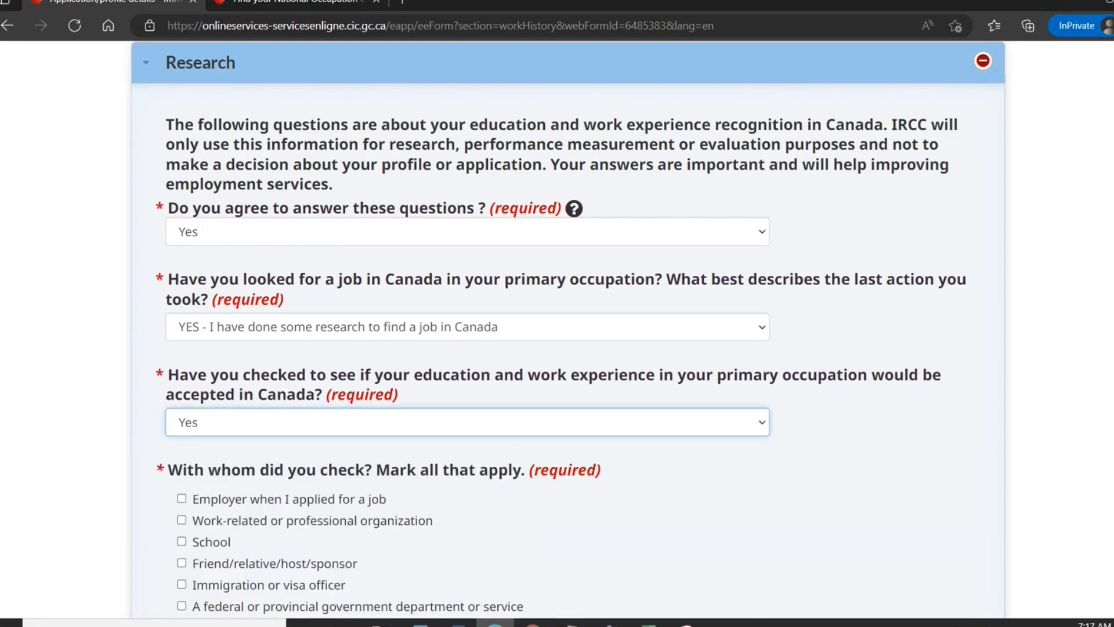
Tick Employer as the credential checker, mark the occupation as not regulated, and save and exit.
{"action": "scroll", "coordinate": [852, 305], "scroll_direction": "down", "scroll_amount": 3}
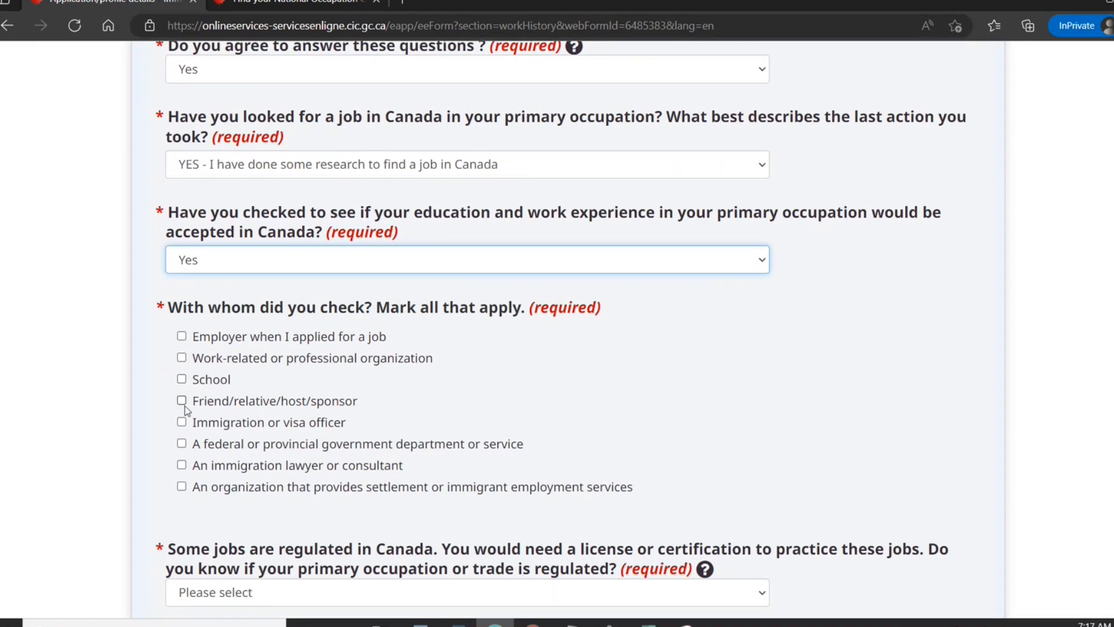
{"action": "left_click", "coordinate": [182, 336]}
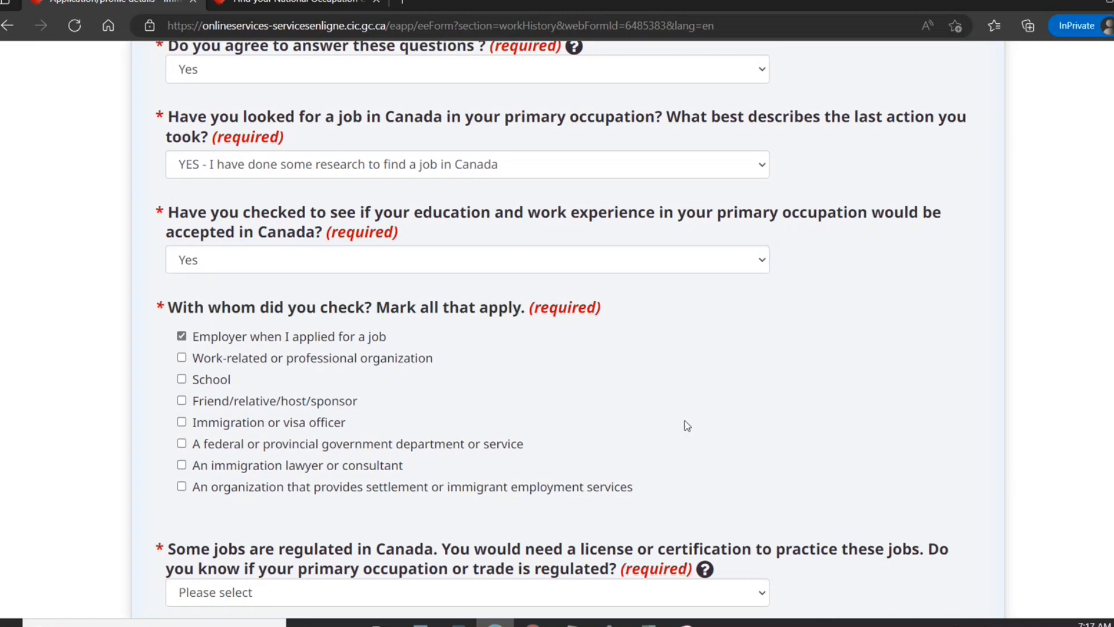
{"action": "scroll", "coordinate": [1105, 359], "scroll_direction": "down", "scroll_amount": 1}
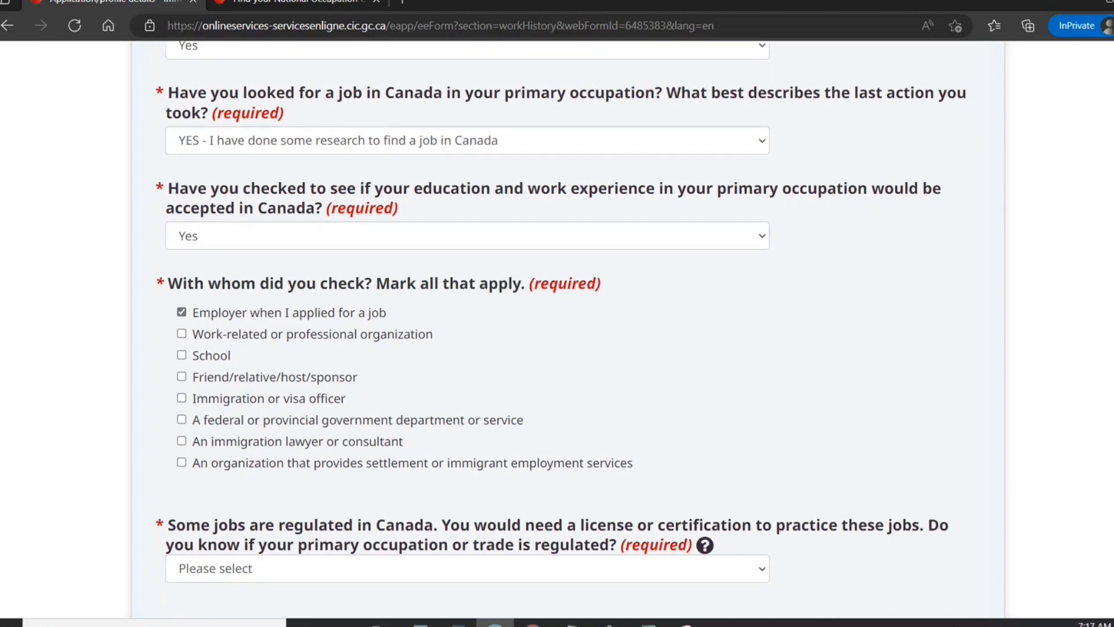
{"action": "scroll", "coordinate": [1105, 360], "scroll_direction": "down", "scroll_amount": 3}
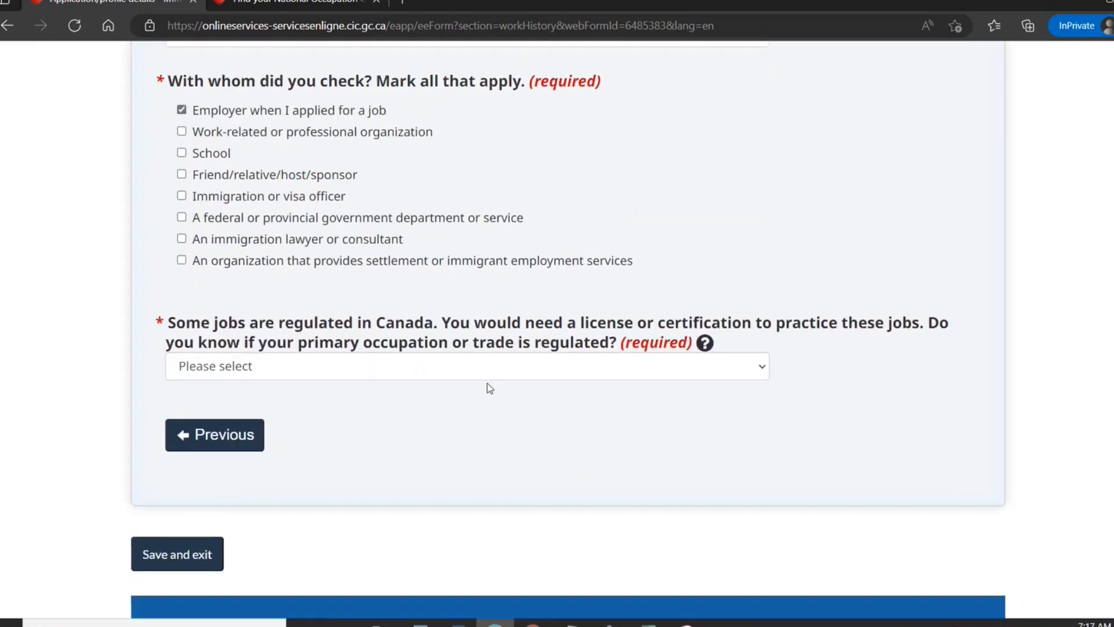
{"action": "left_click", "coordinate": [490, 365]}
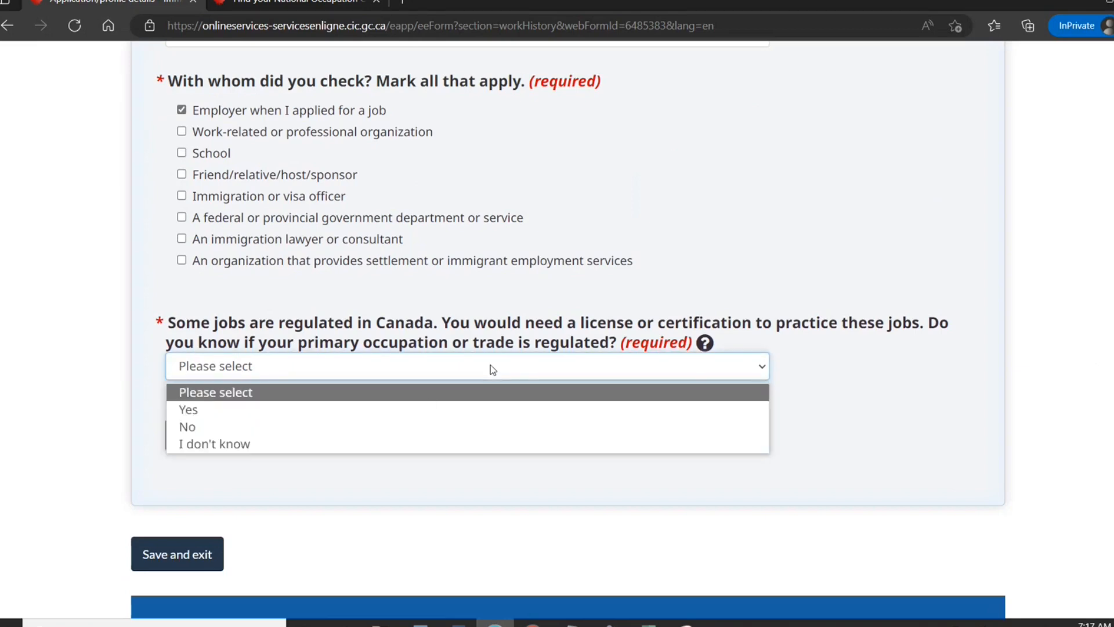
{"action": "left_click", "coordinate": [401, 428]}
{"action": "left_click", "coordinate": [189, 552]}
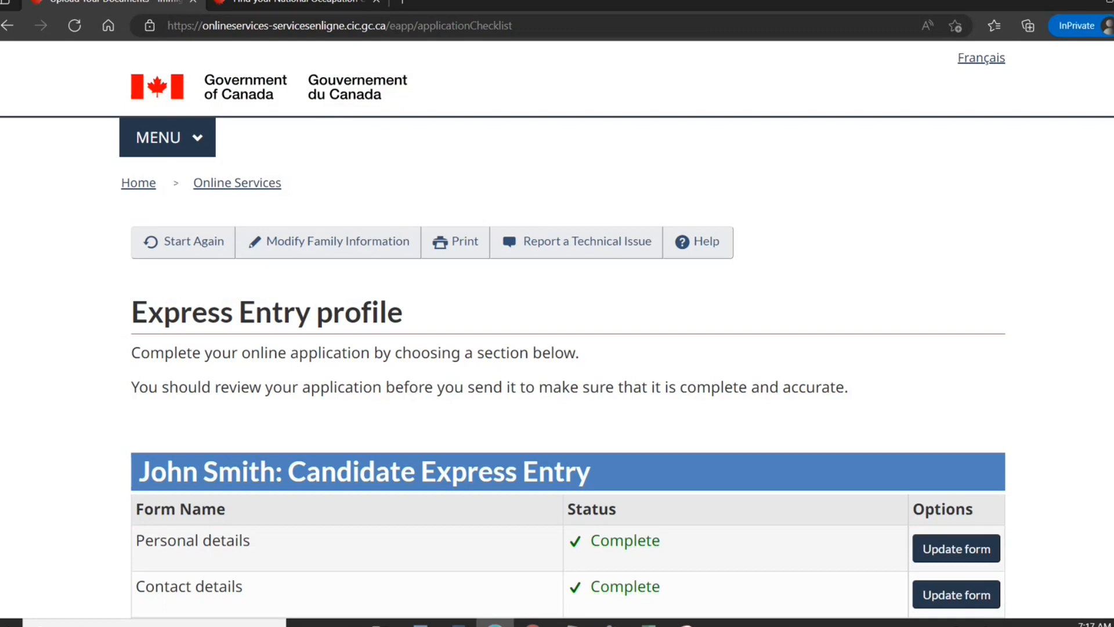
Scroll through the profile checklist to confirm every section, including Work history, reads Complete.
{"action": "scroll", "coordinate": [557, 348], "scroll_direction": "down", "scroll_amount": 8}
{"action": "scroll", "coordinate": [557, 348], "scroll_direction": "up", "scroll_amount": 3}
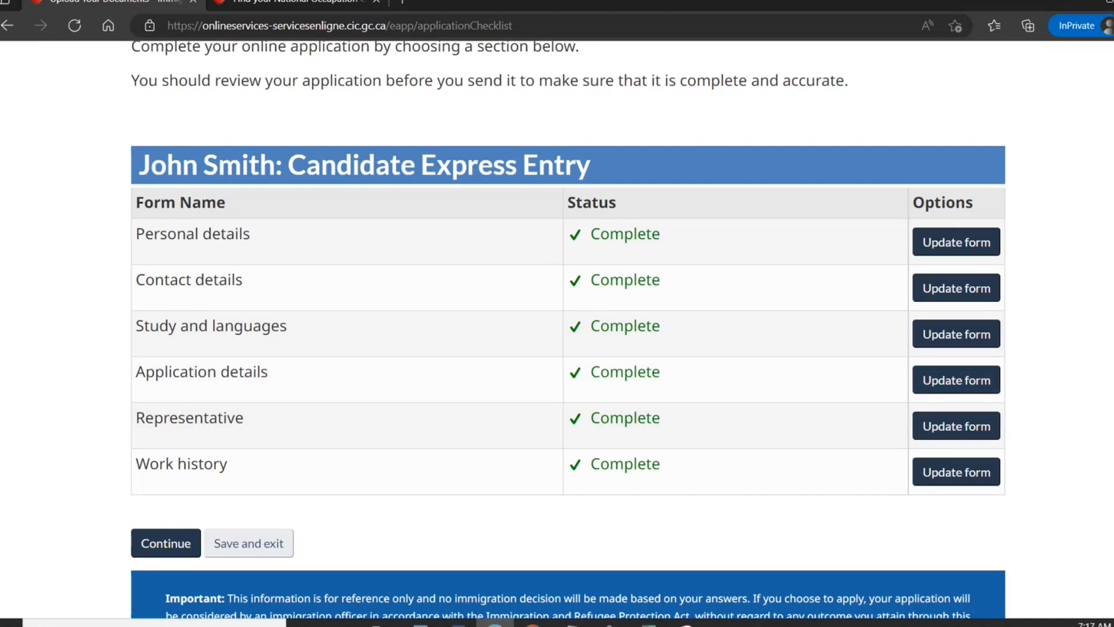
{"action": "scroll", "coordinate": [568, 328], "scroll_direction": "up", "scroll_amount": 3}
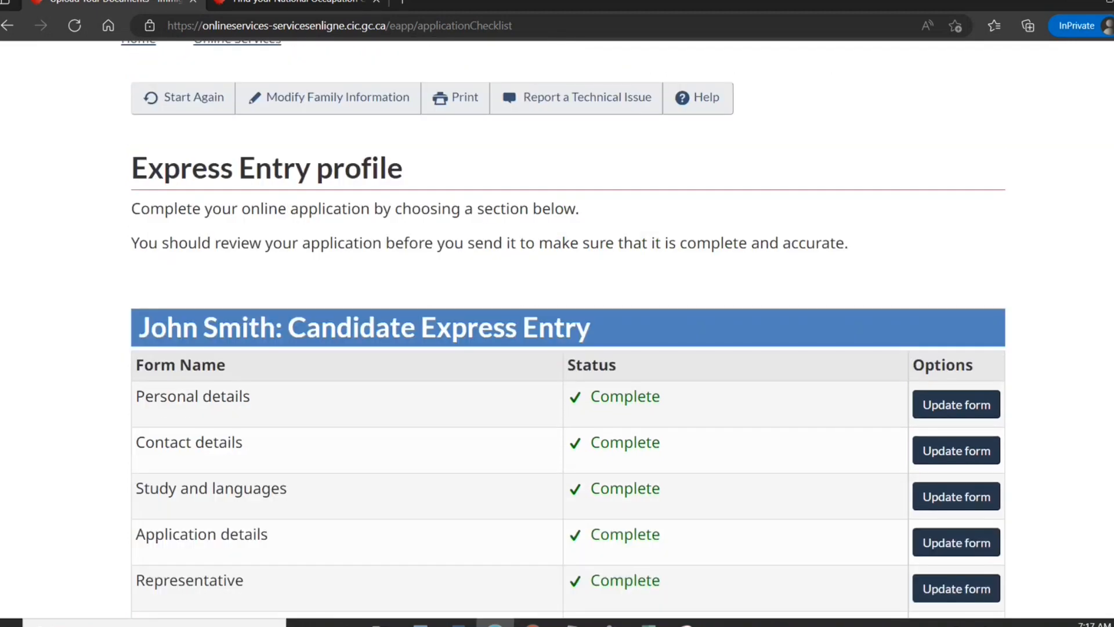